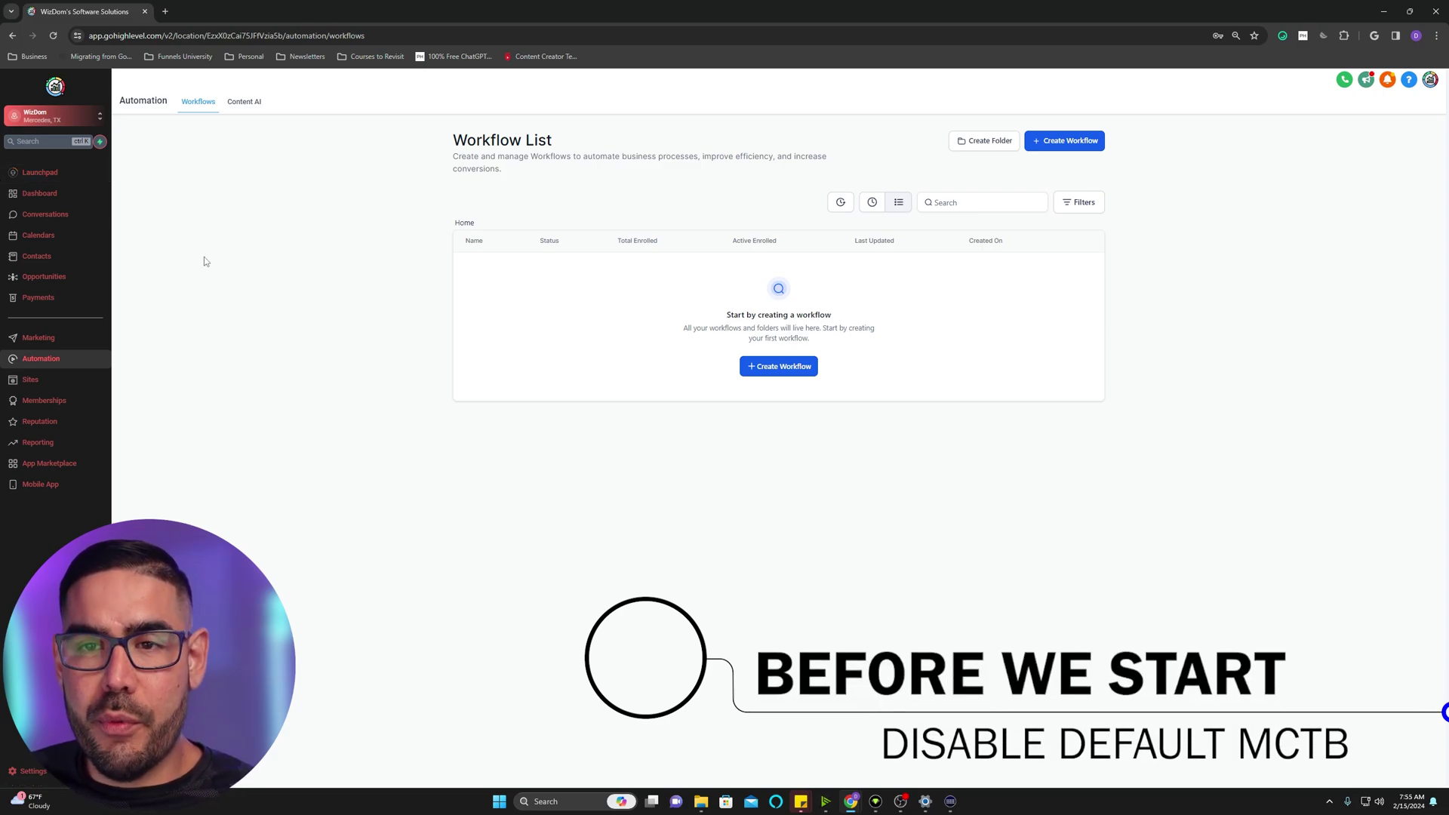
In the business profile settings, leave the default missed call text back disabled and save the missed call text settings
click(46, 778)
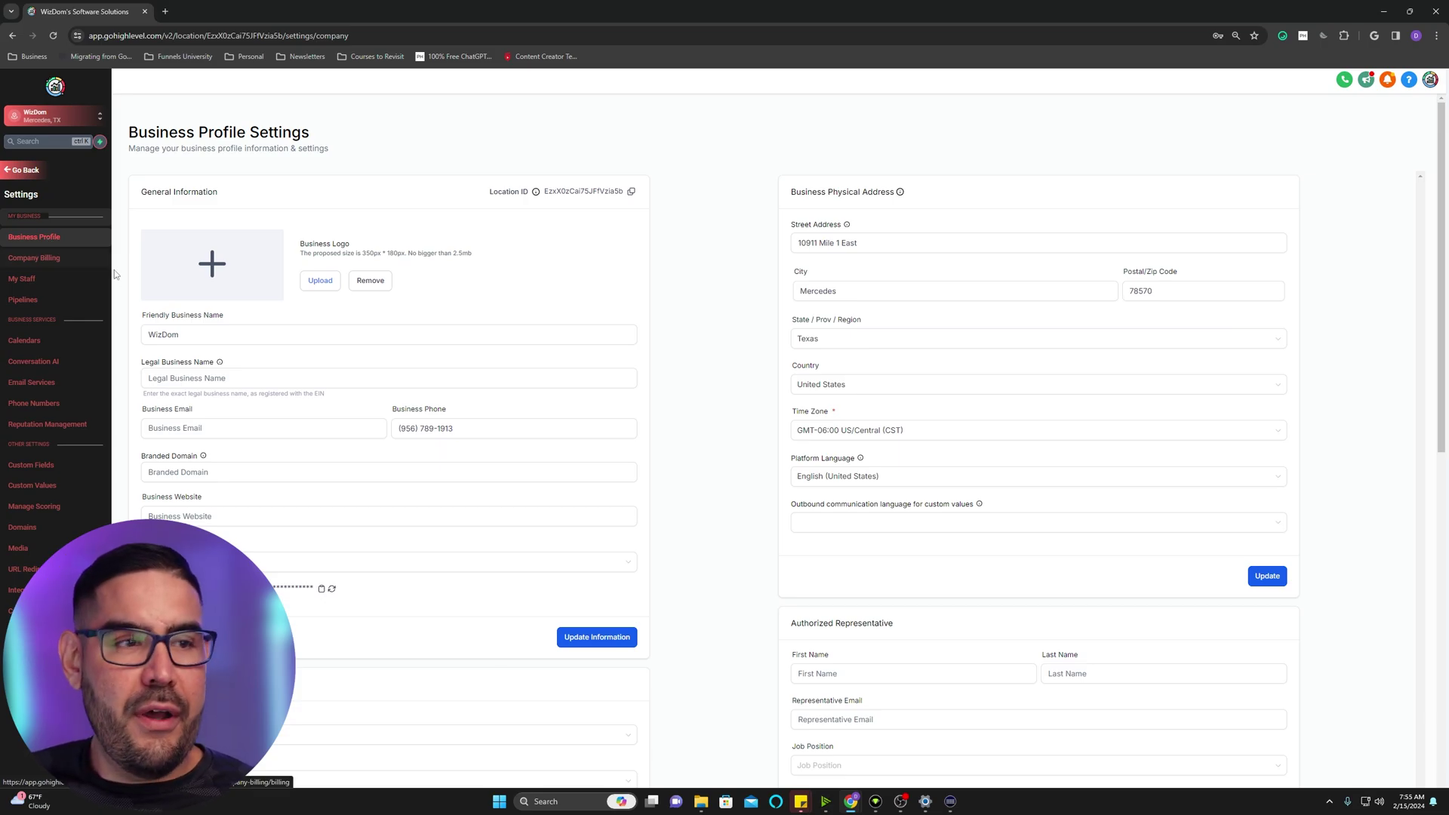
click(34, 171)
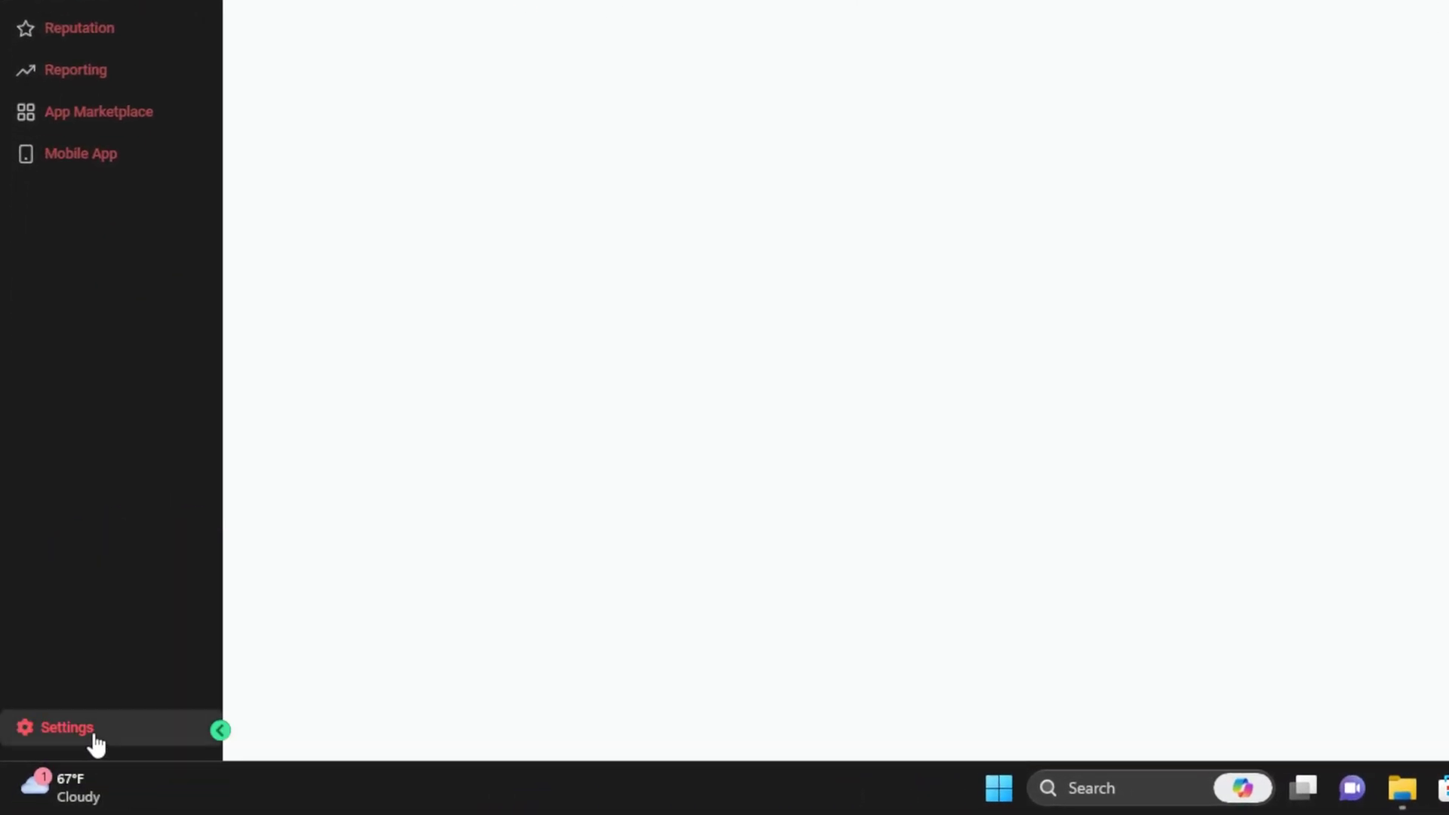
click(94, 736)
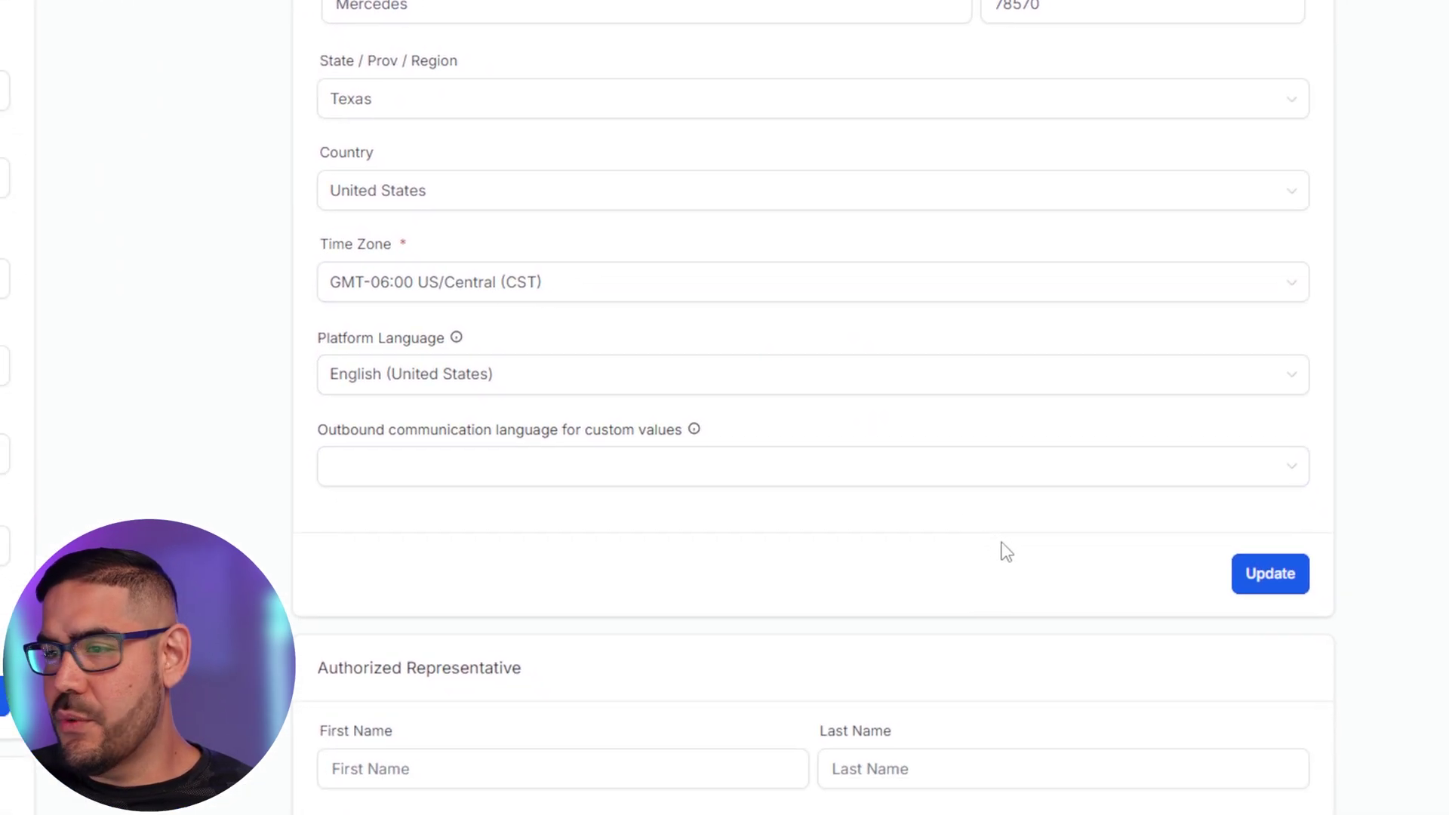
scroll(964, 584, down, 7)
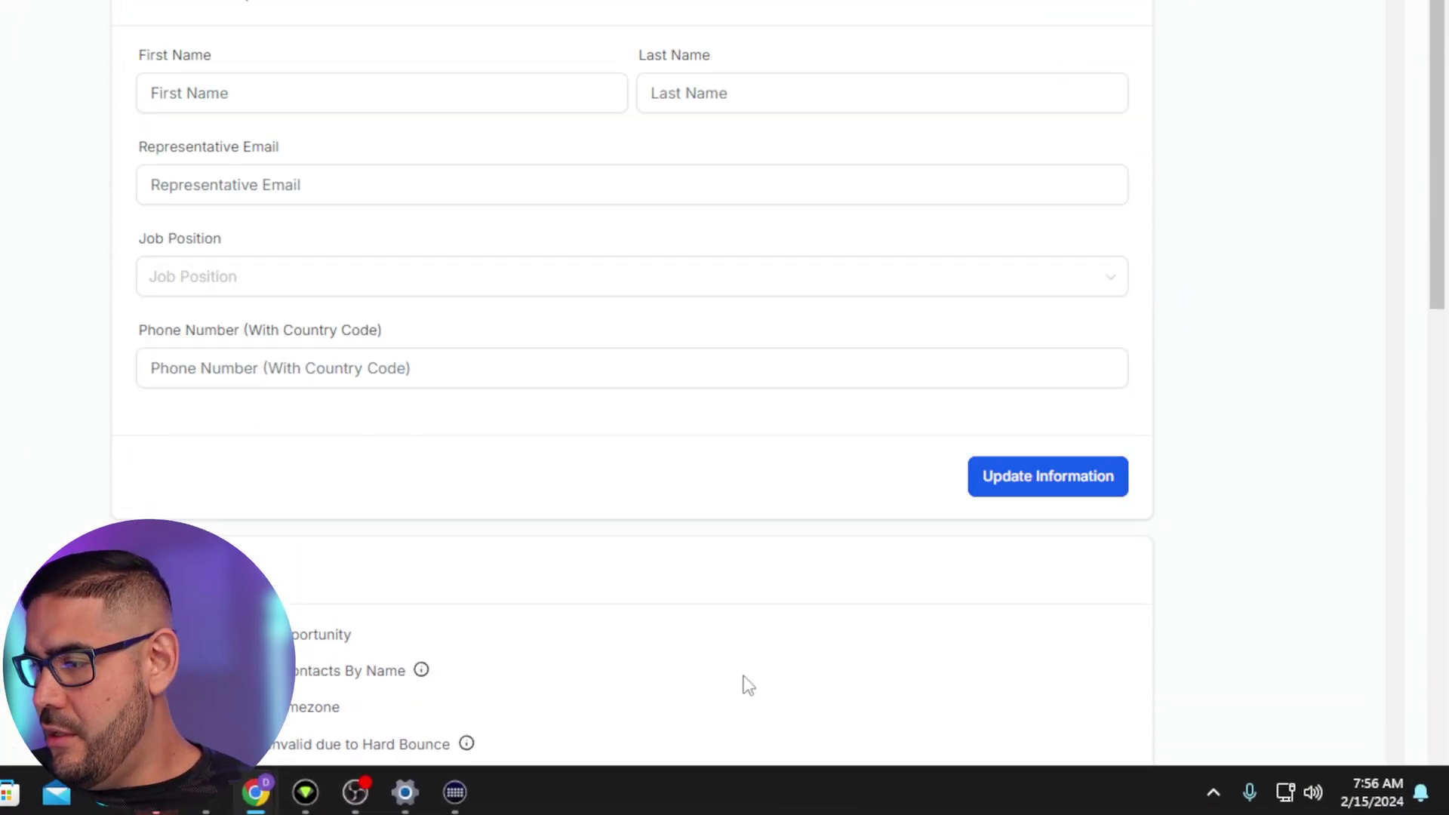
scroll(693, 565, down, 8)
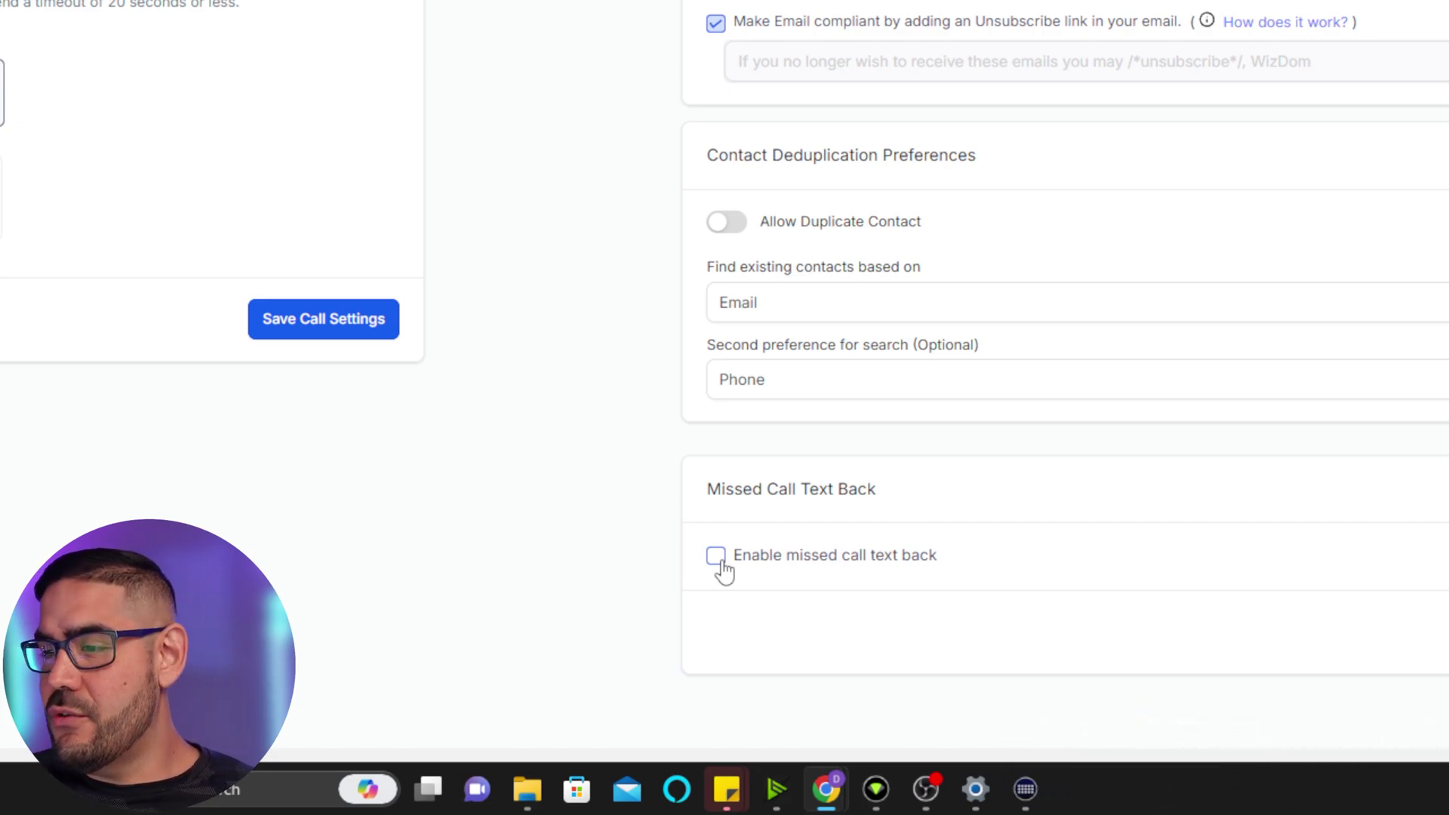
click(1249, 633)
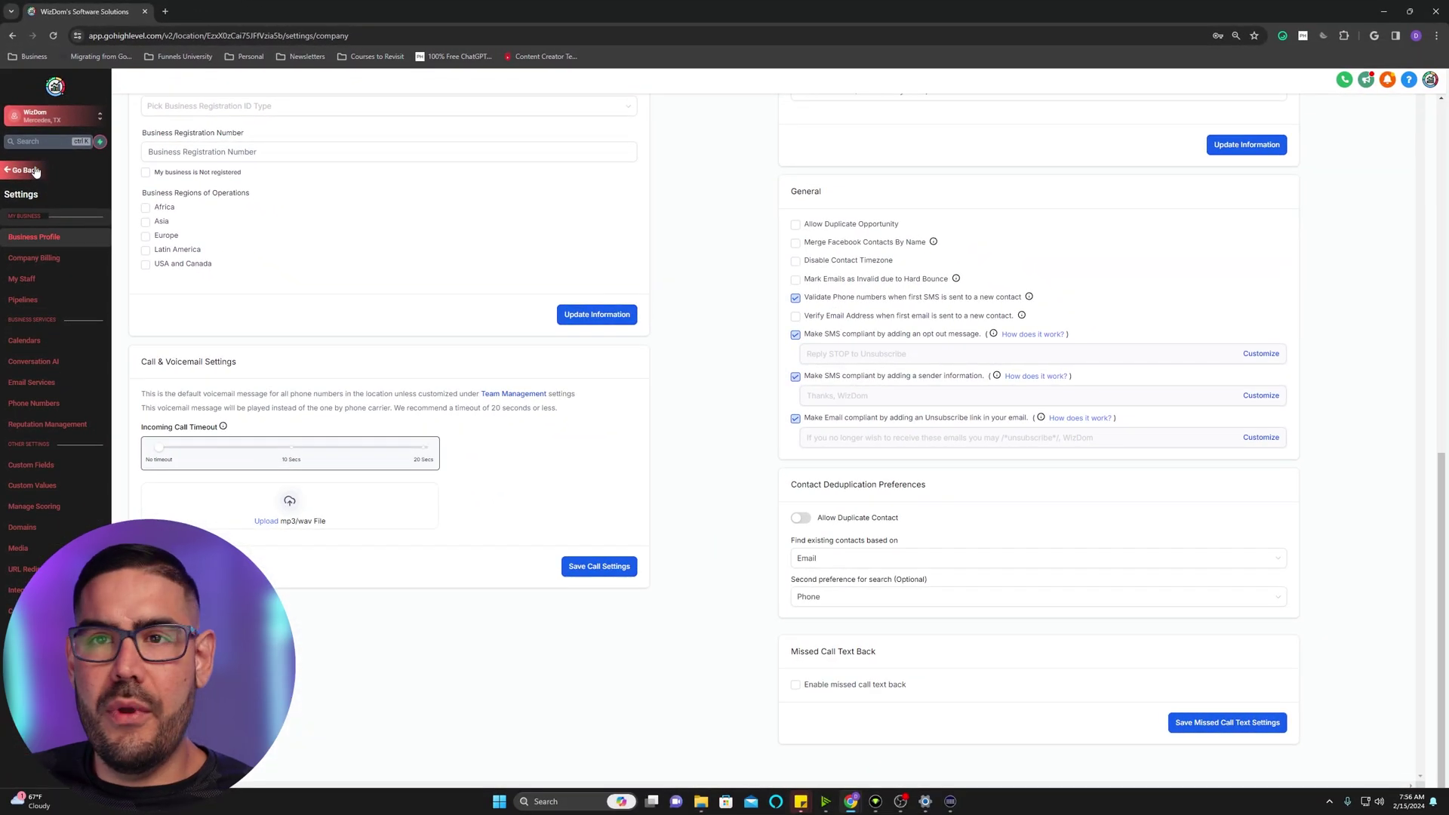
Return to the automation workflows and create a new workflow from scratch
click(34, 171)
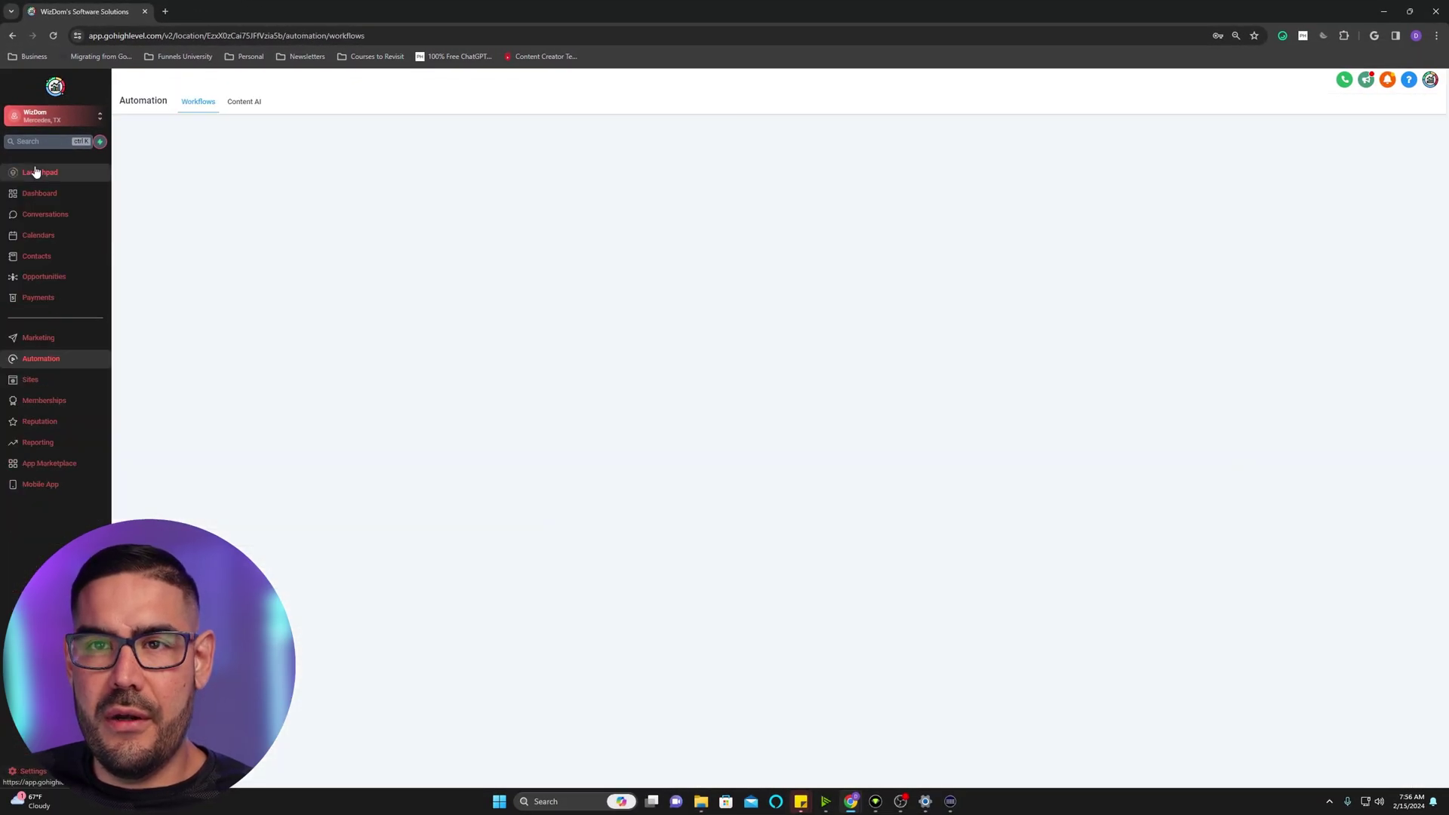
click(56, 360)
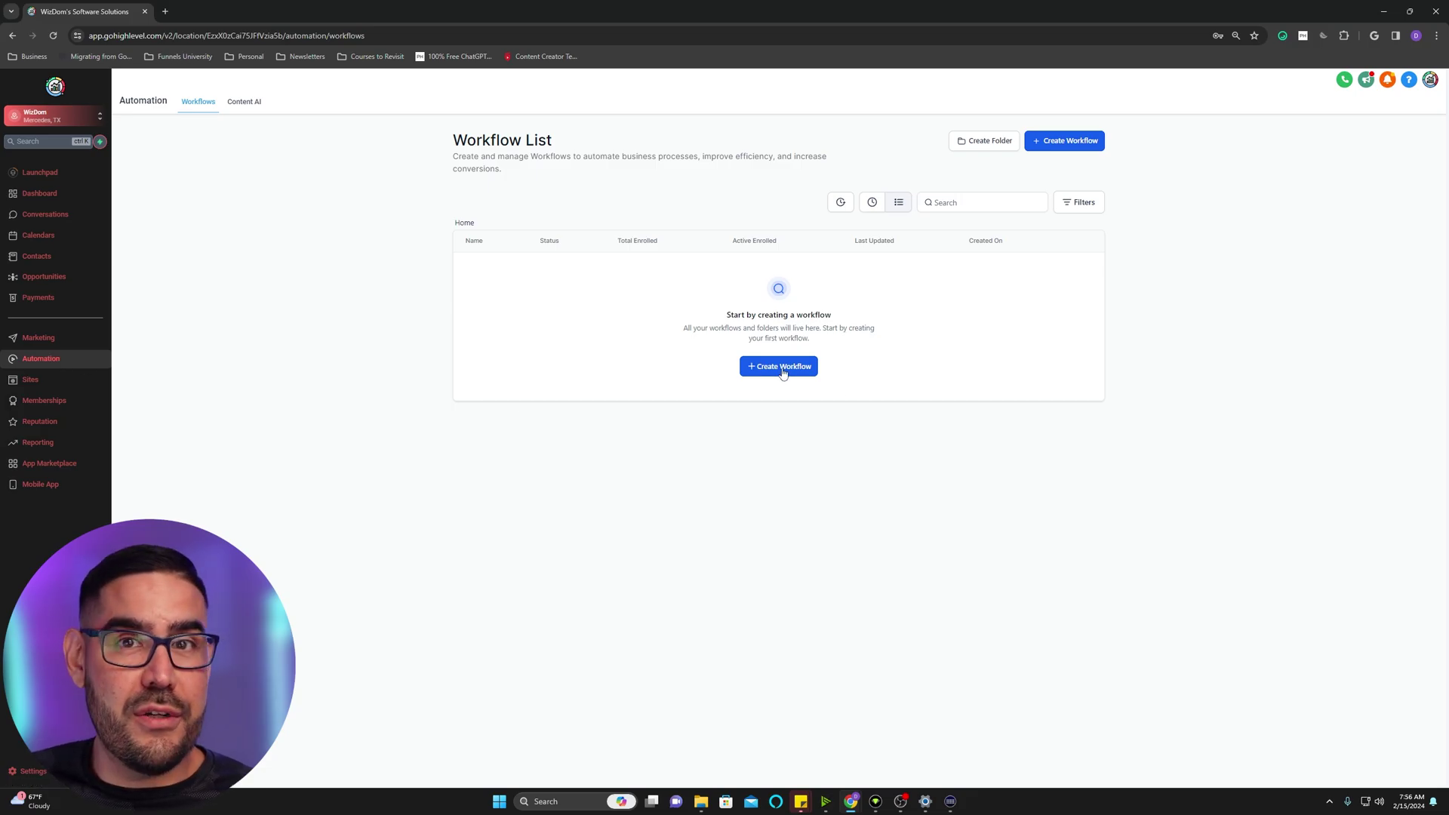
click(781, 367)
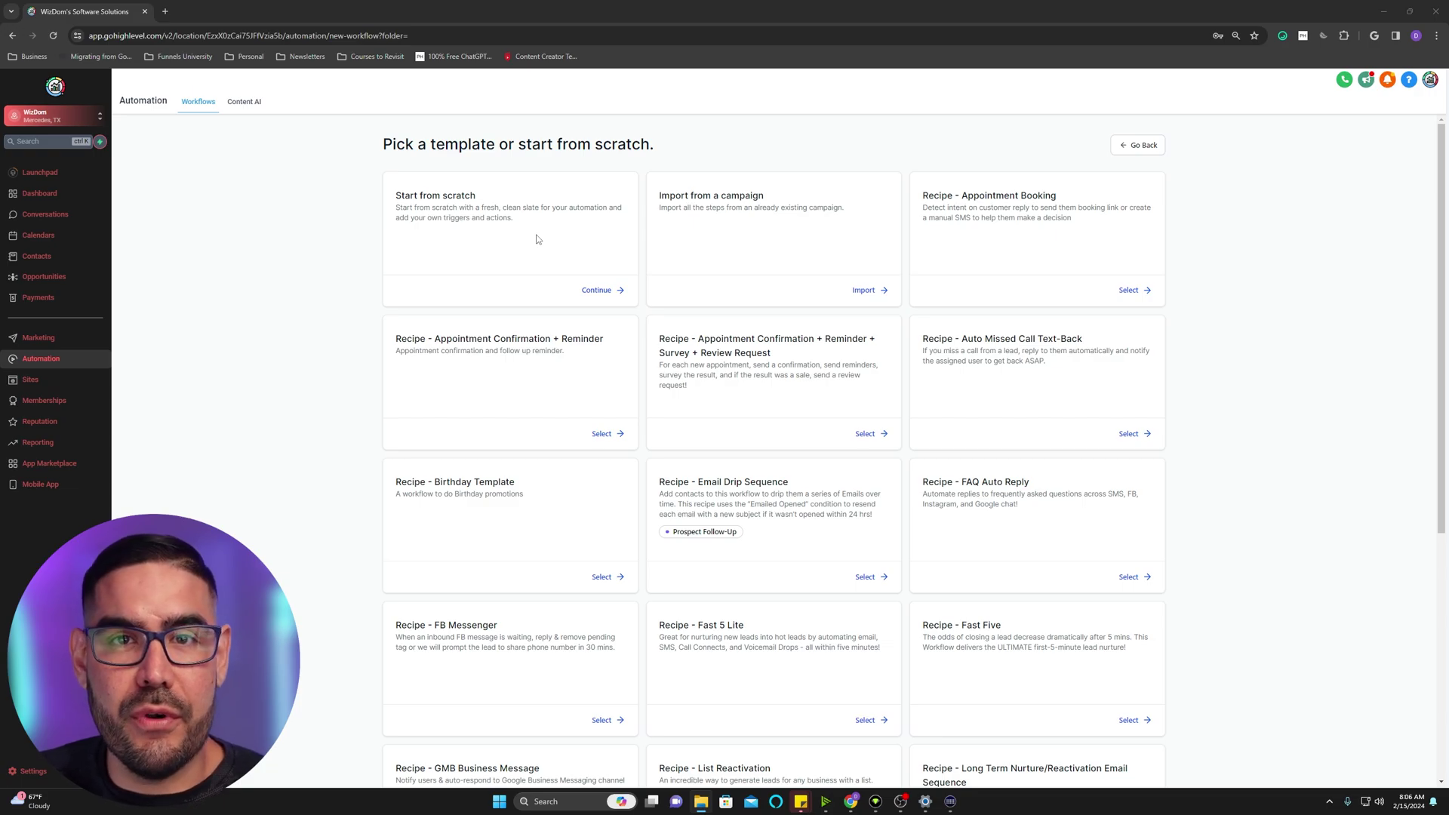
click(610, 292)
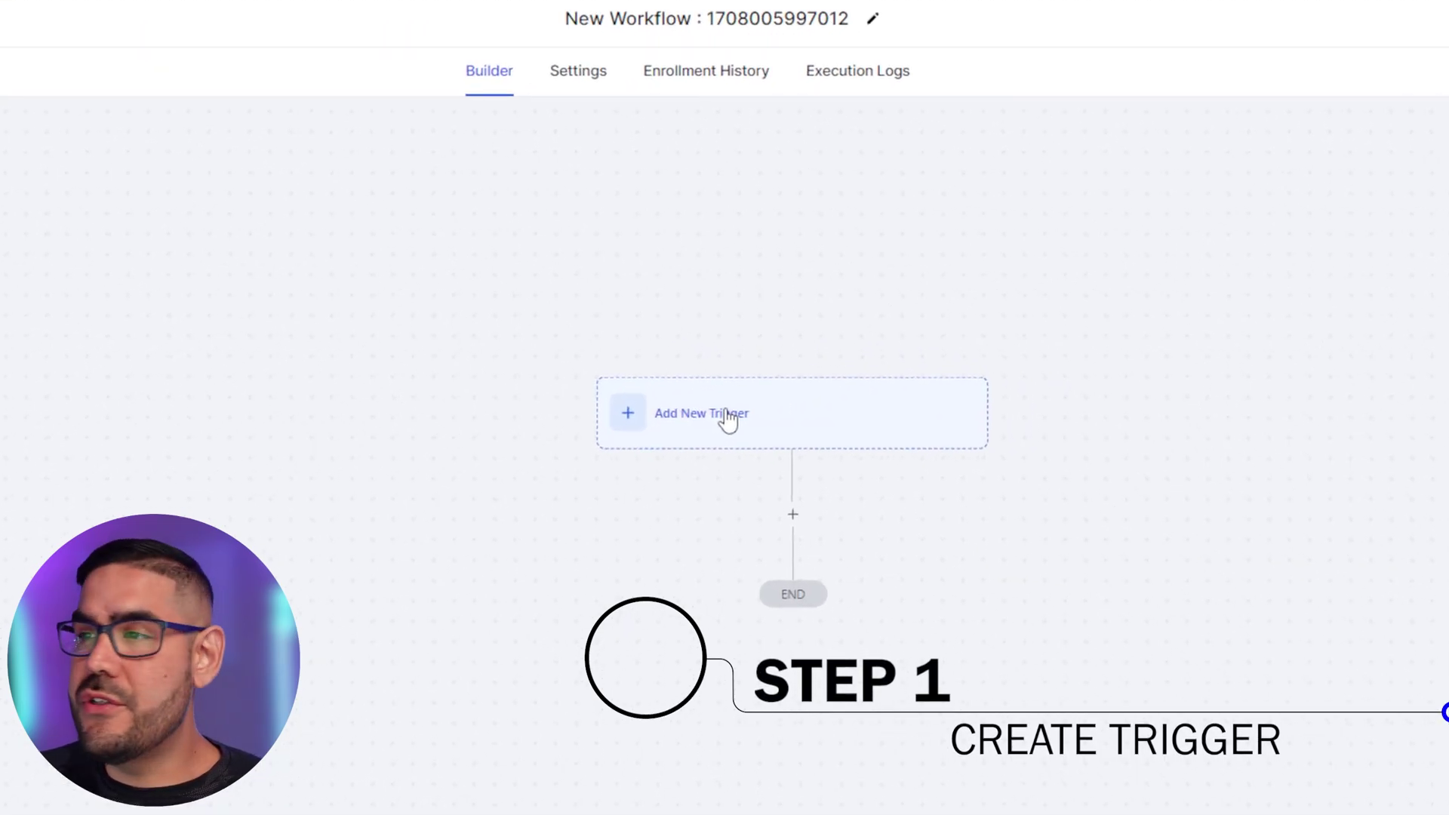
Add a Call Status trigger to the new workflow, finding it by searching for "call"
click(1314, 355)
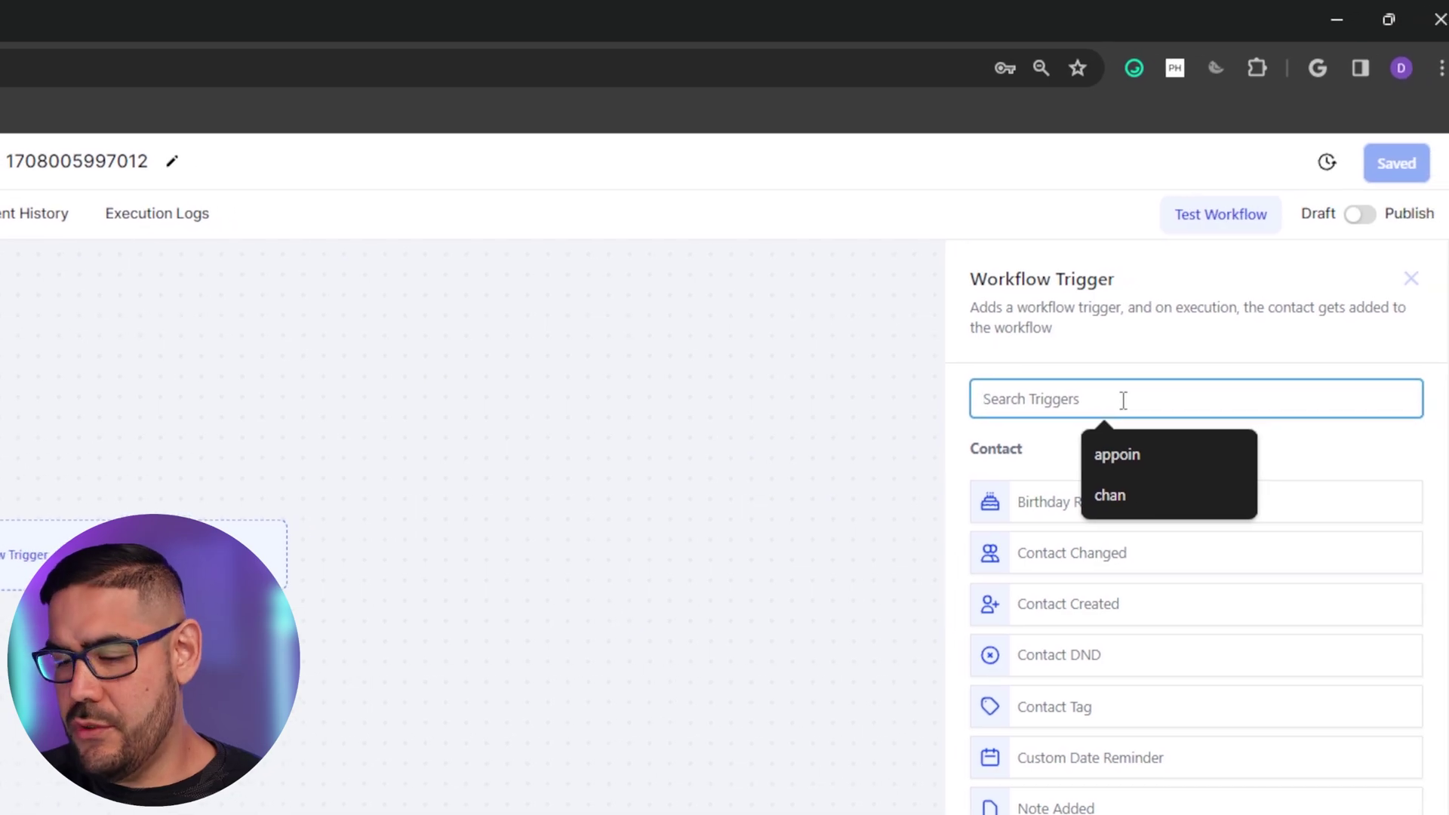
text(call)
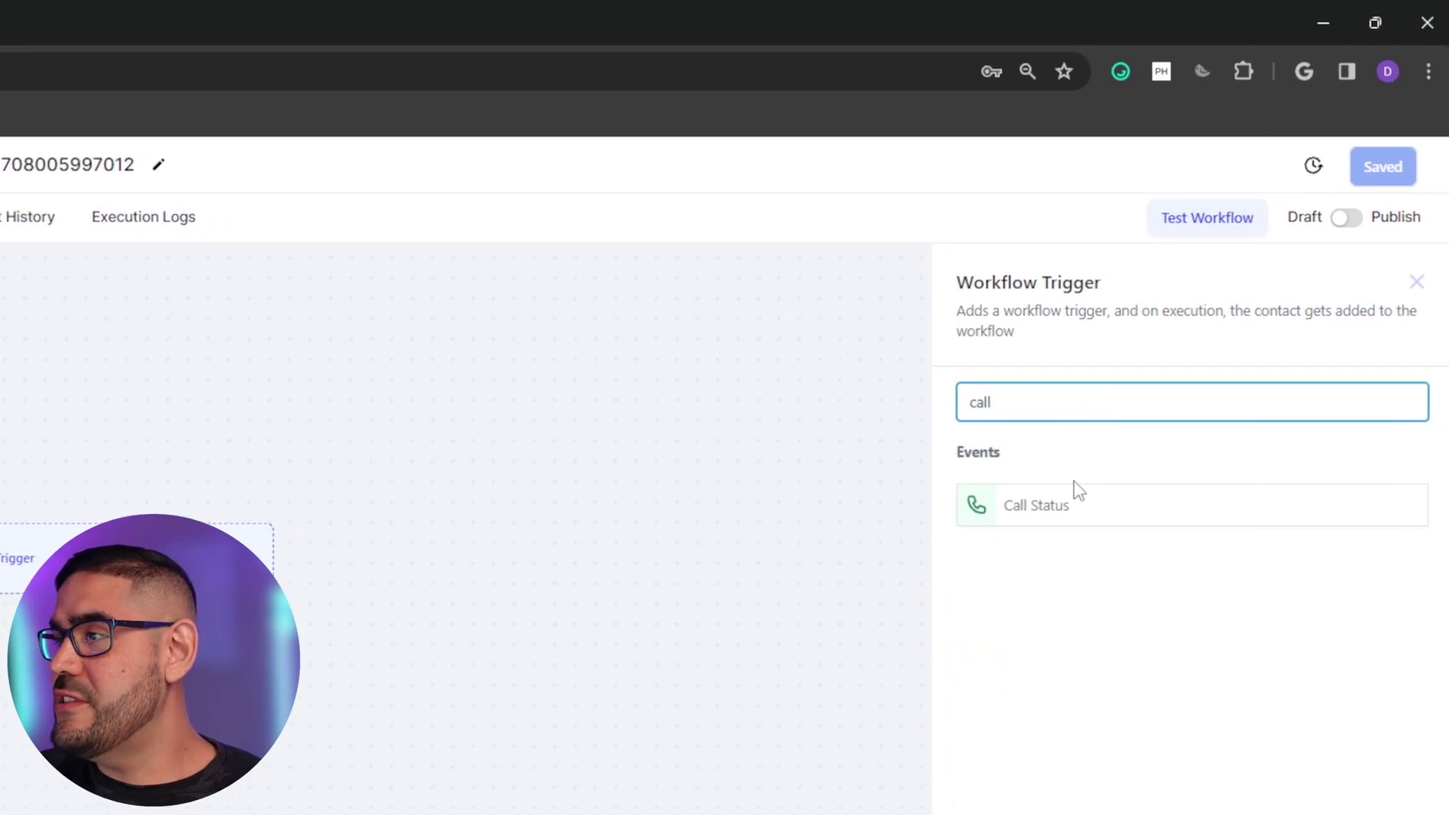
click(1069, 516)
Add a Call Direction filter to the trigger and set it to Incoming
click(601, 599)
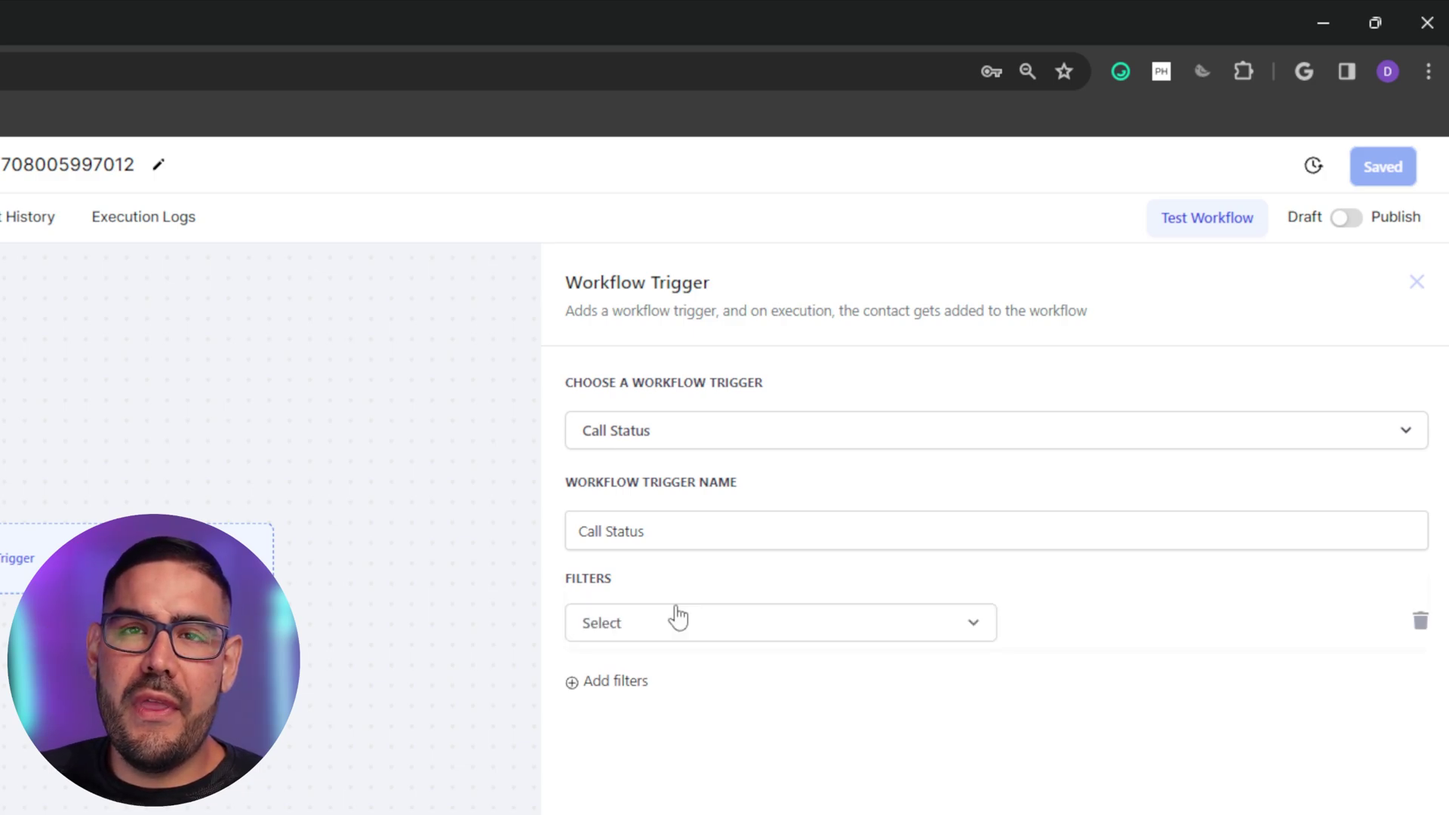
click(676, 633)
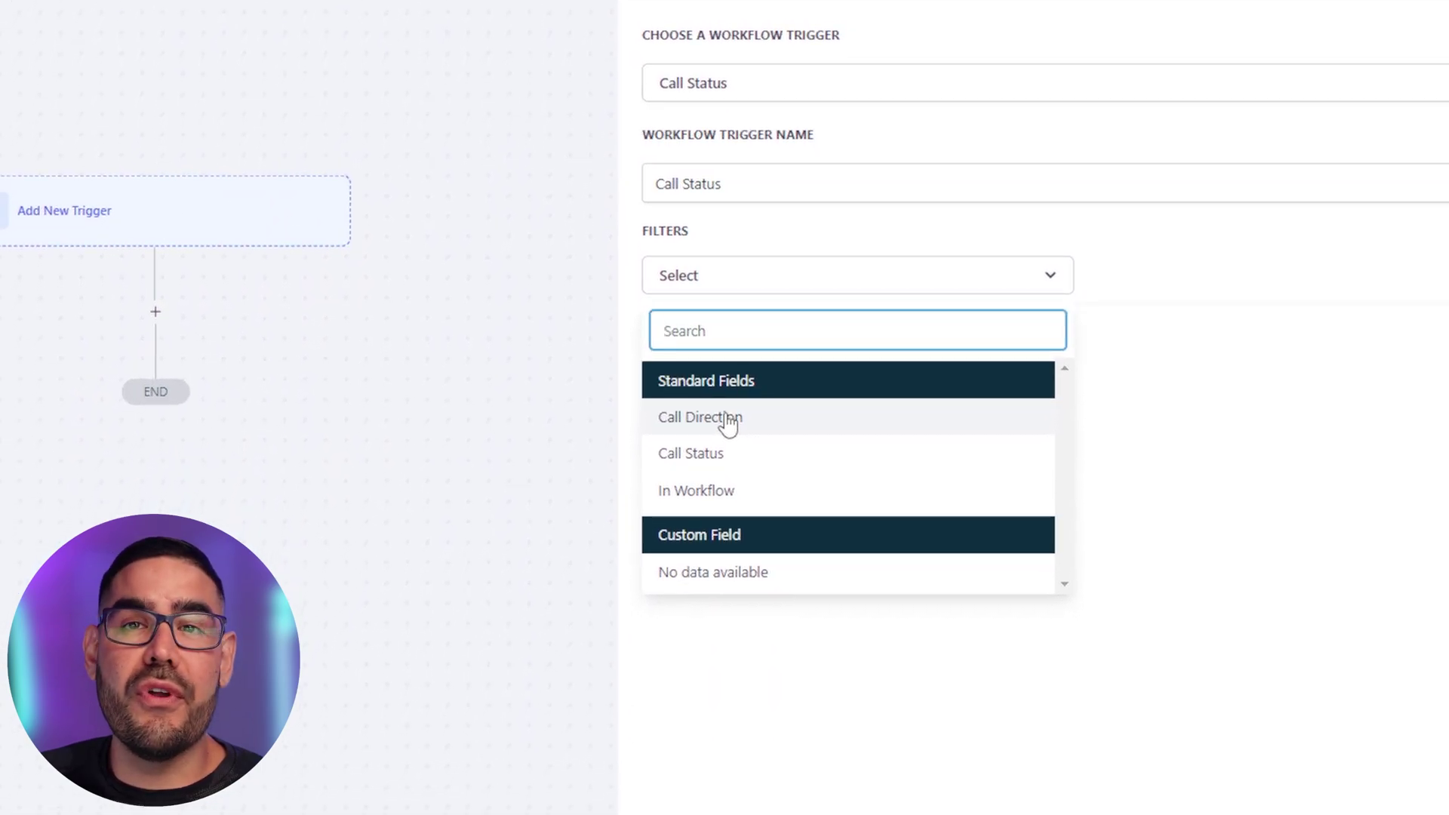
click(729, 423)
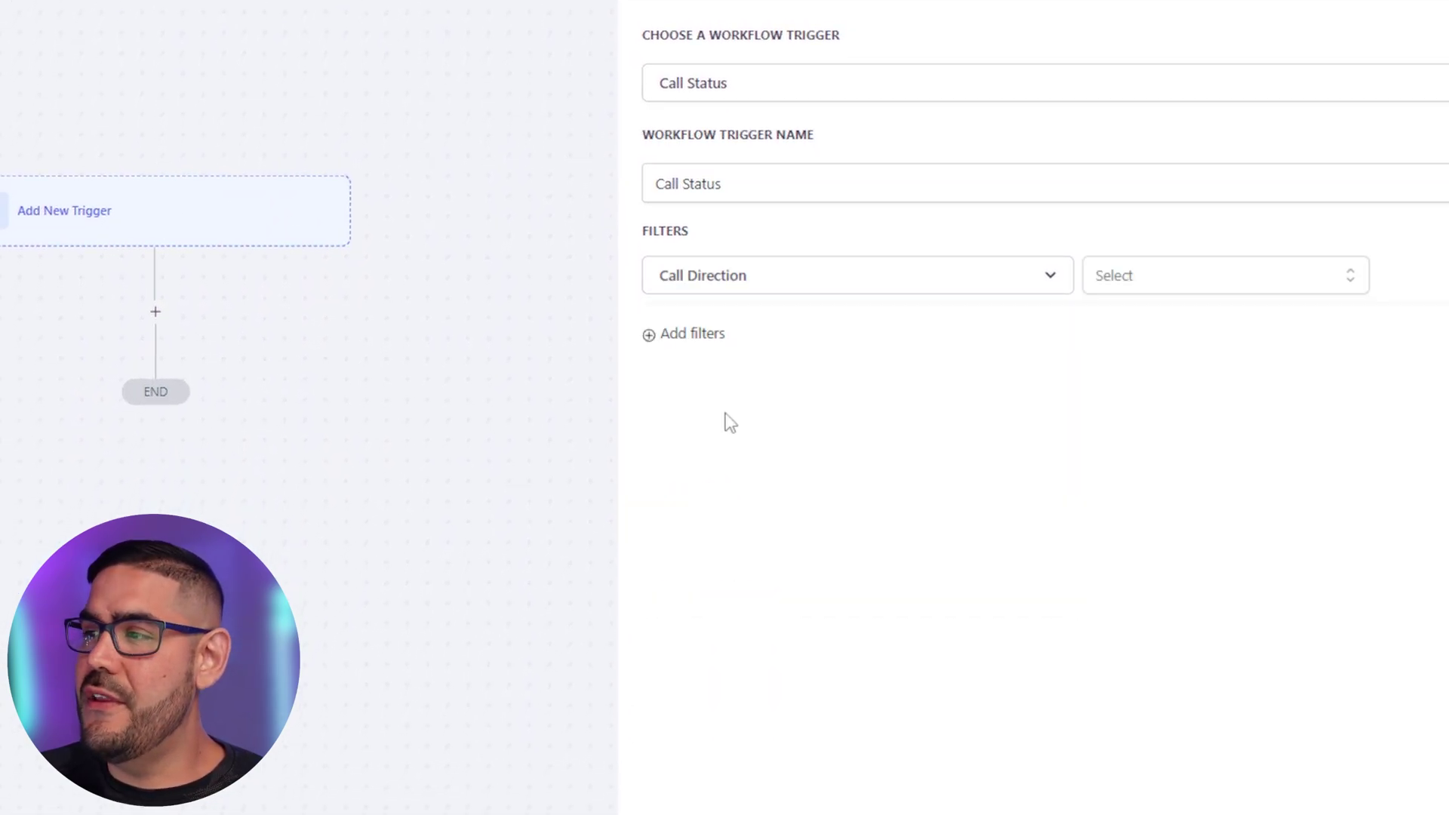
click(1240, 284)
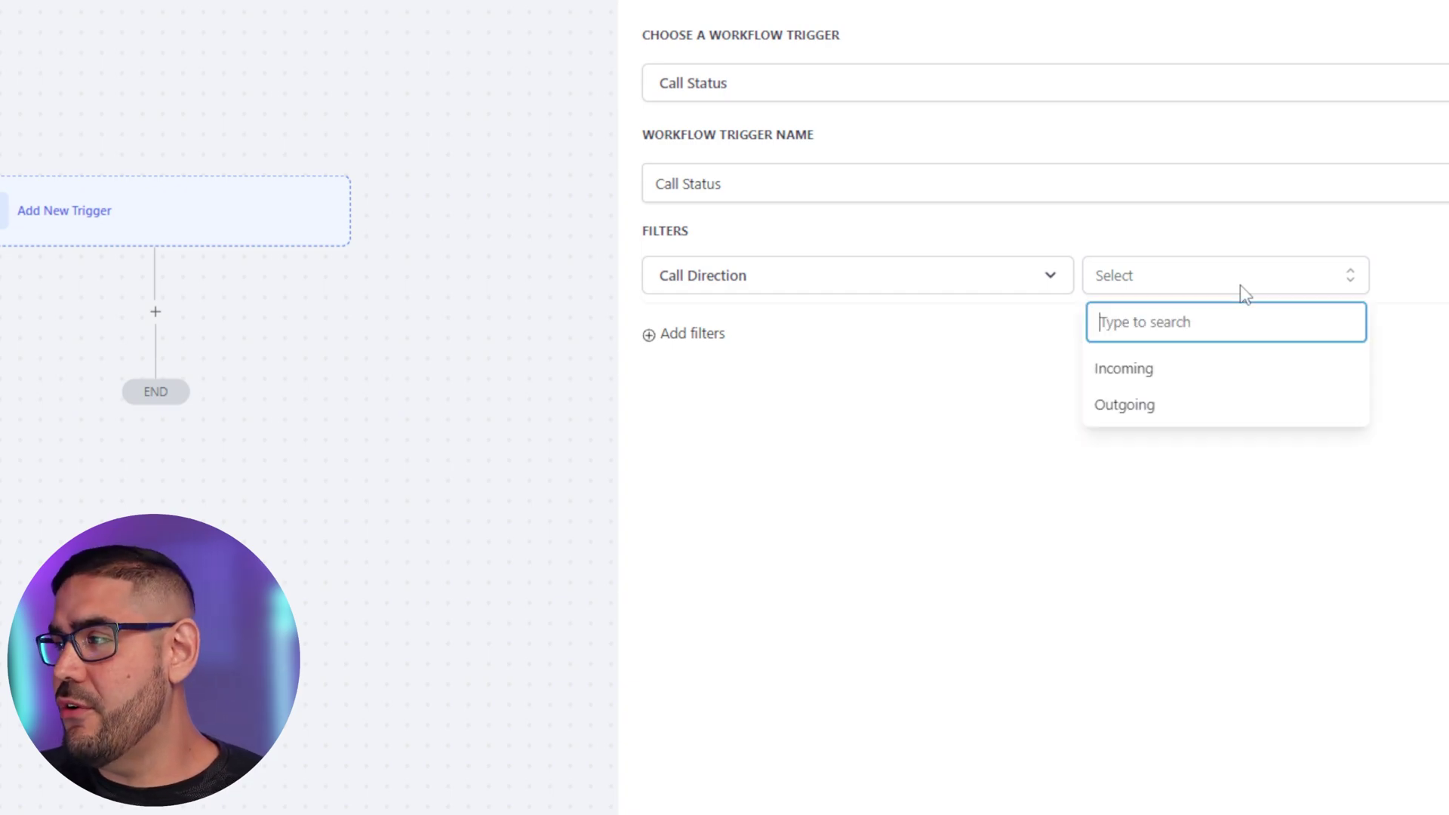
click(1153, 372)
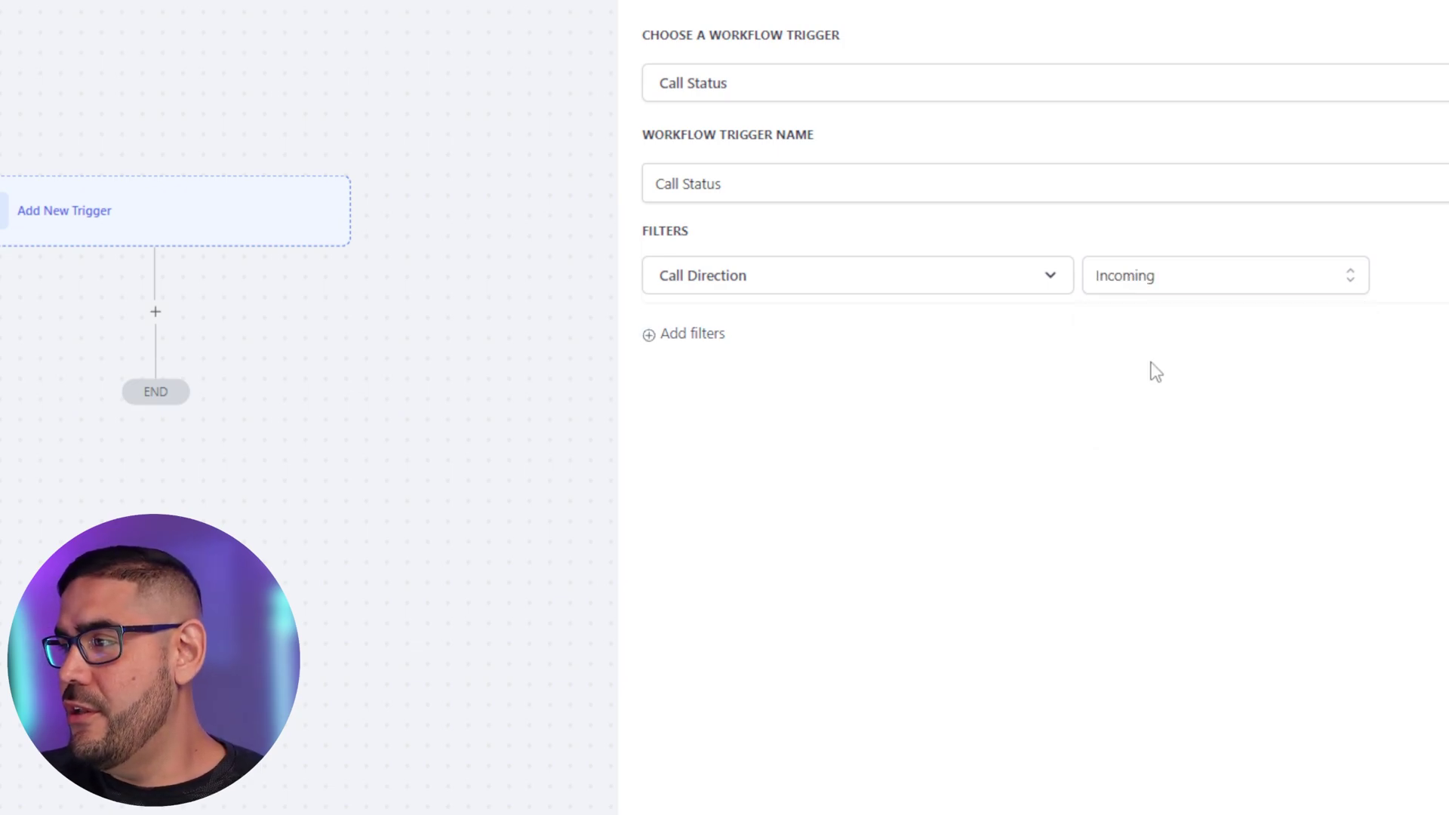
Add a Call Status filter to the trigger that matches no-answer, voicemail and busy calls
click(700, 349)
click(753, 341)
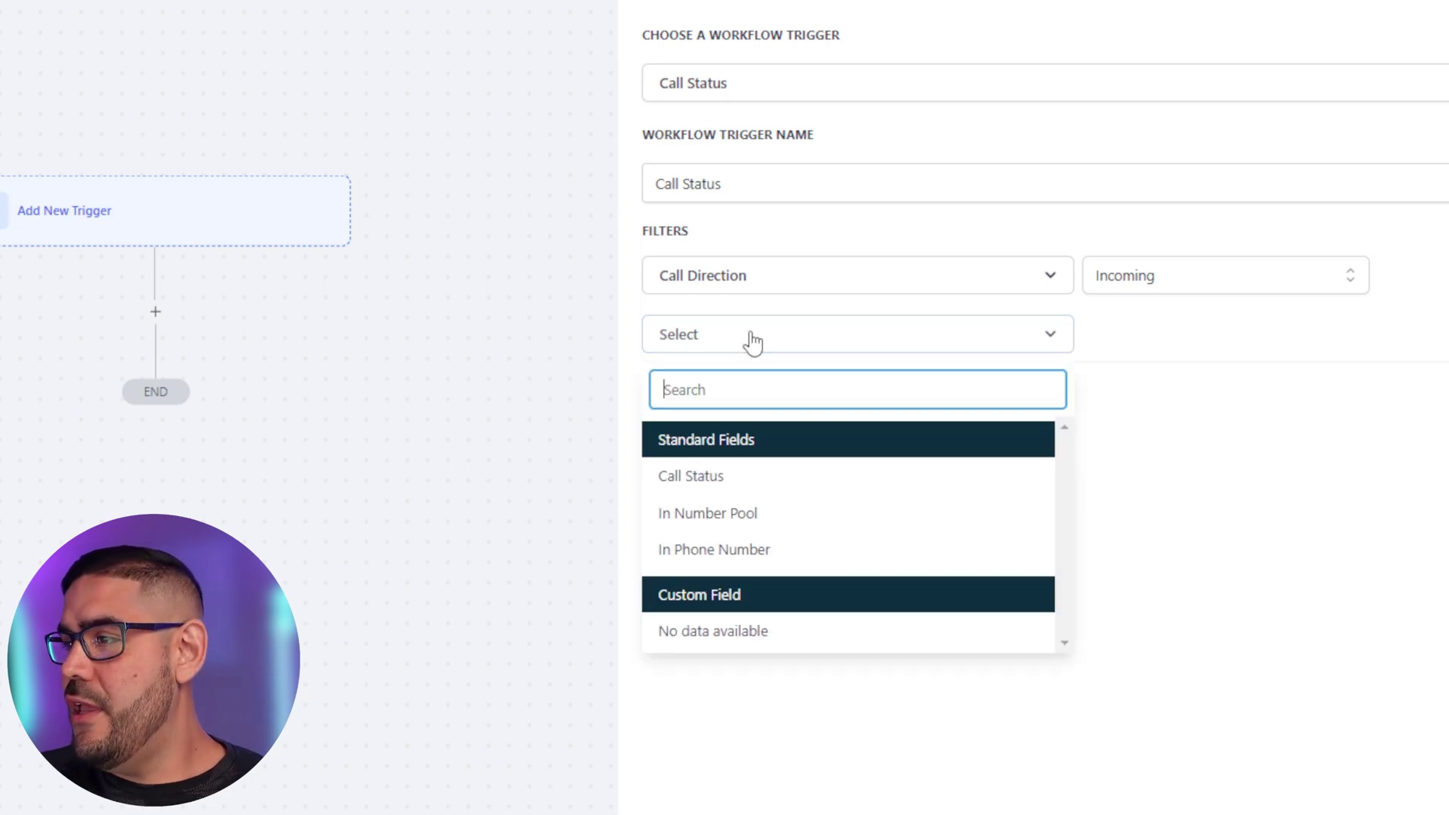
click(718, 487)
click(1100, 329)
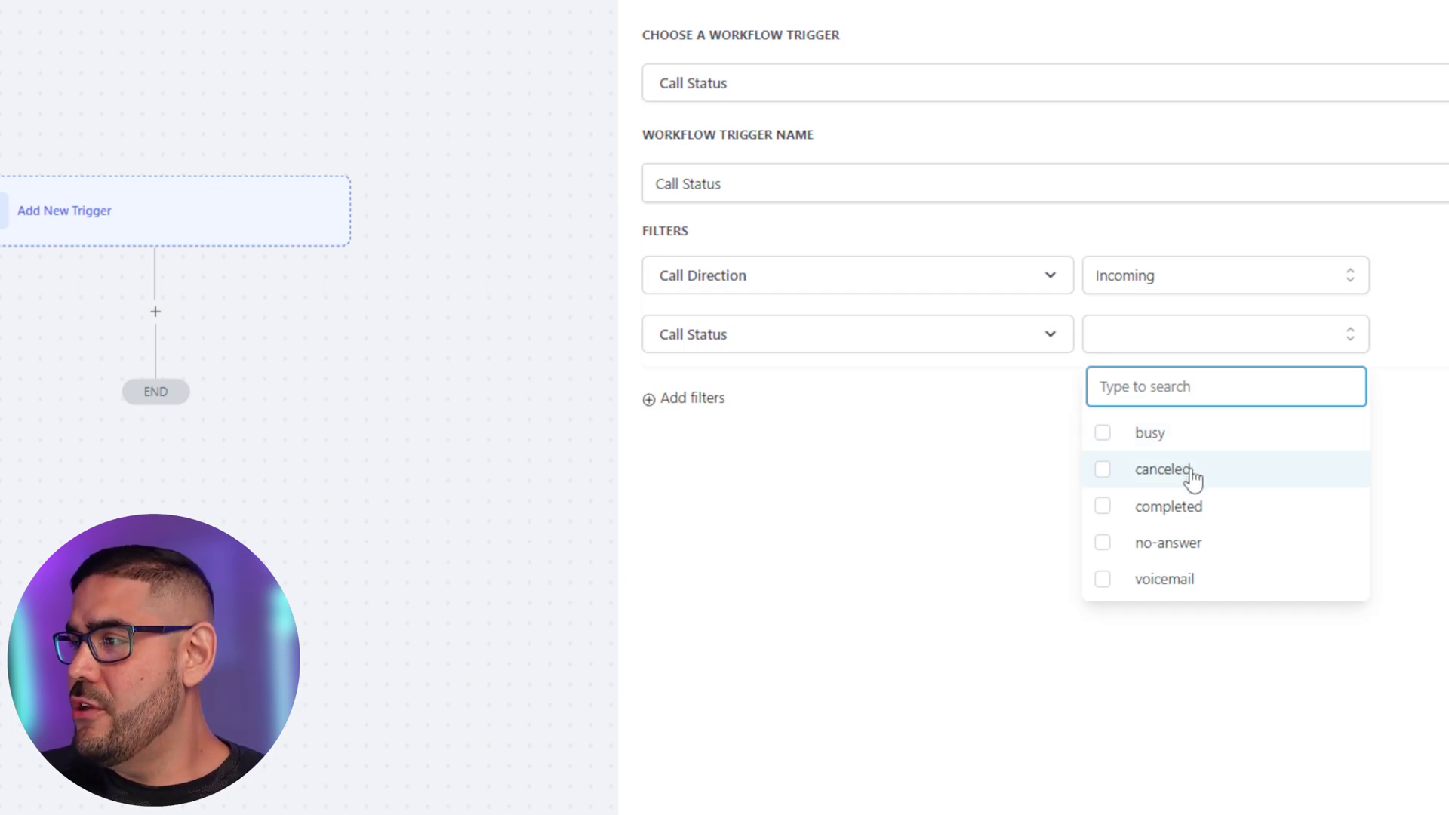
click(1101, 544)
click(1104, 576)
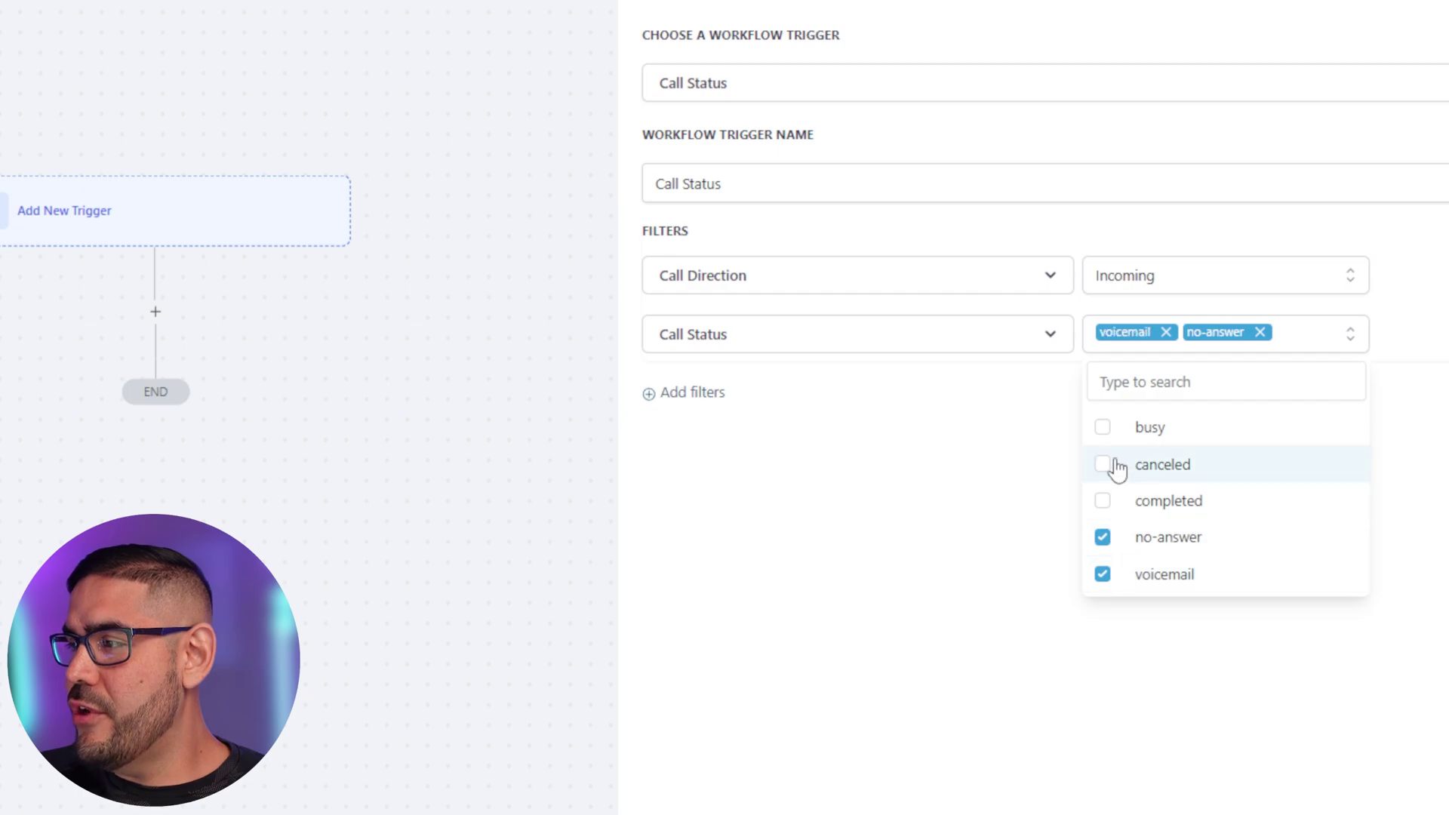
click(1106, 430)
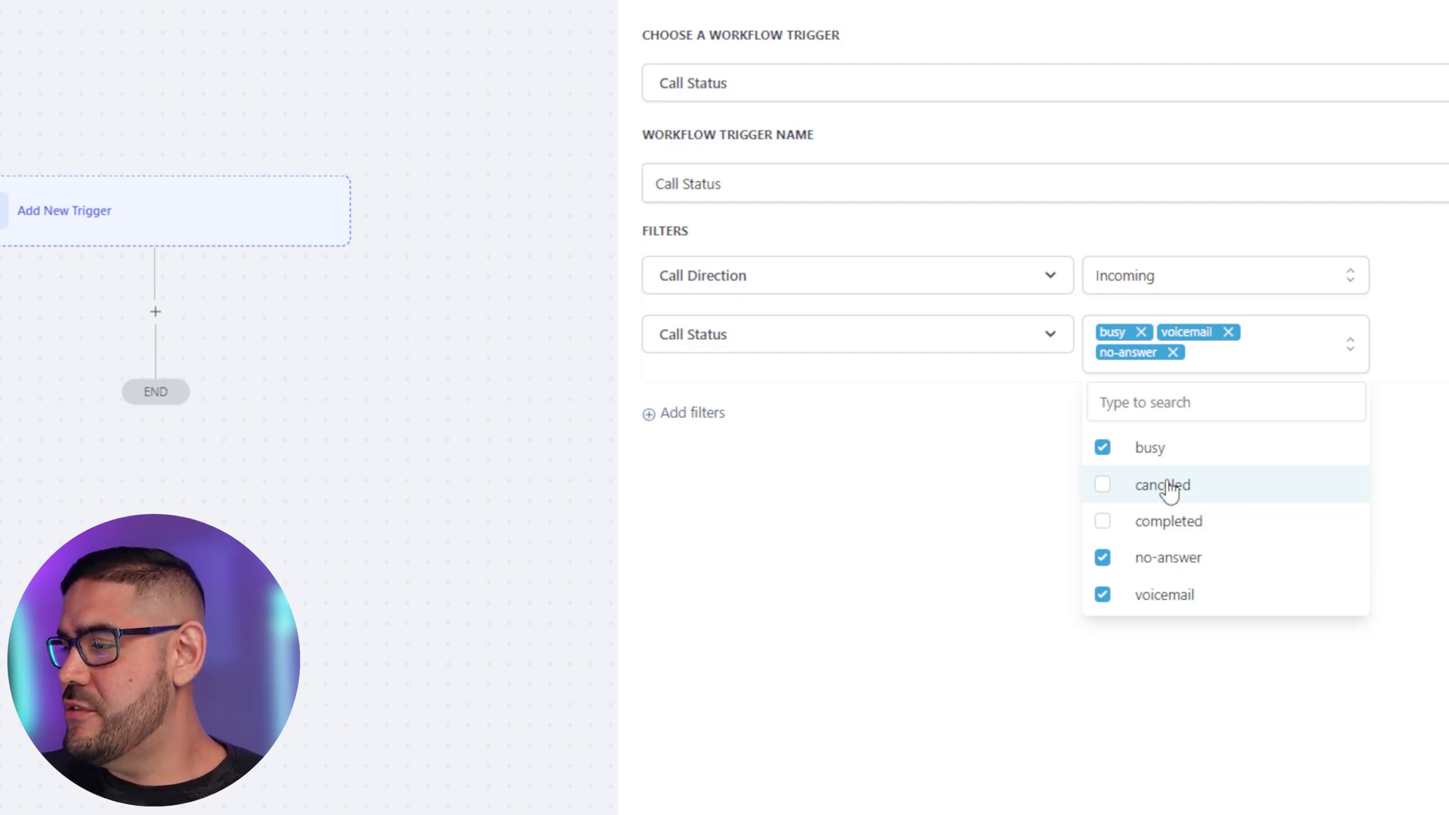
Add an In Phone Number filter to the trigger, and save the trigger and the workflow
click(713, 413)
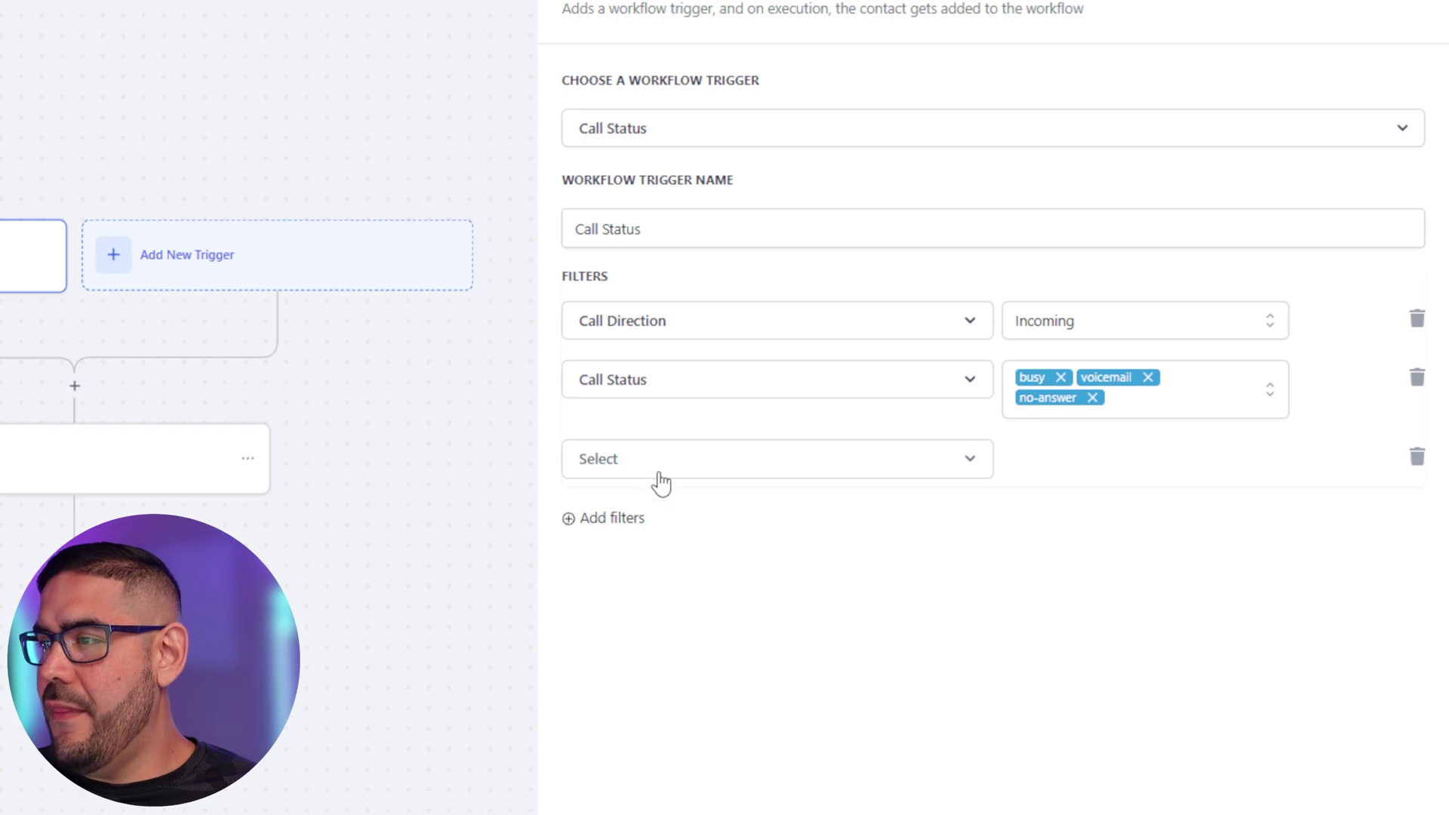
click(665, 475)
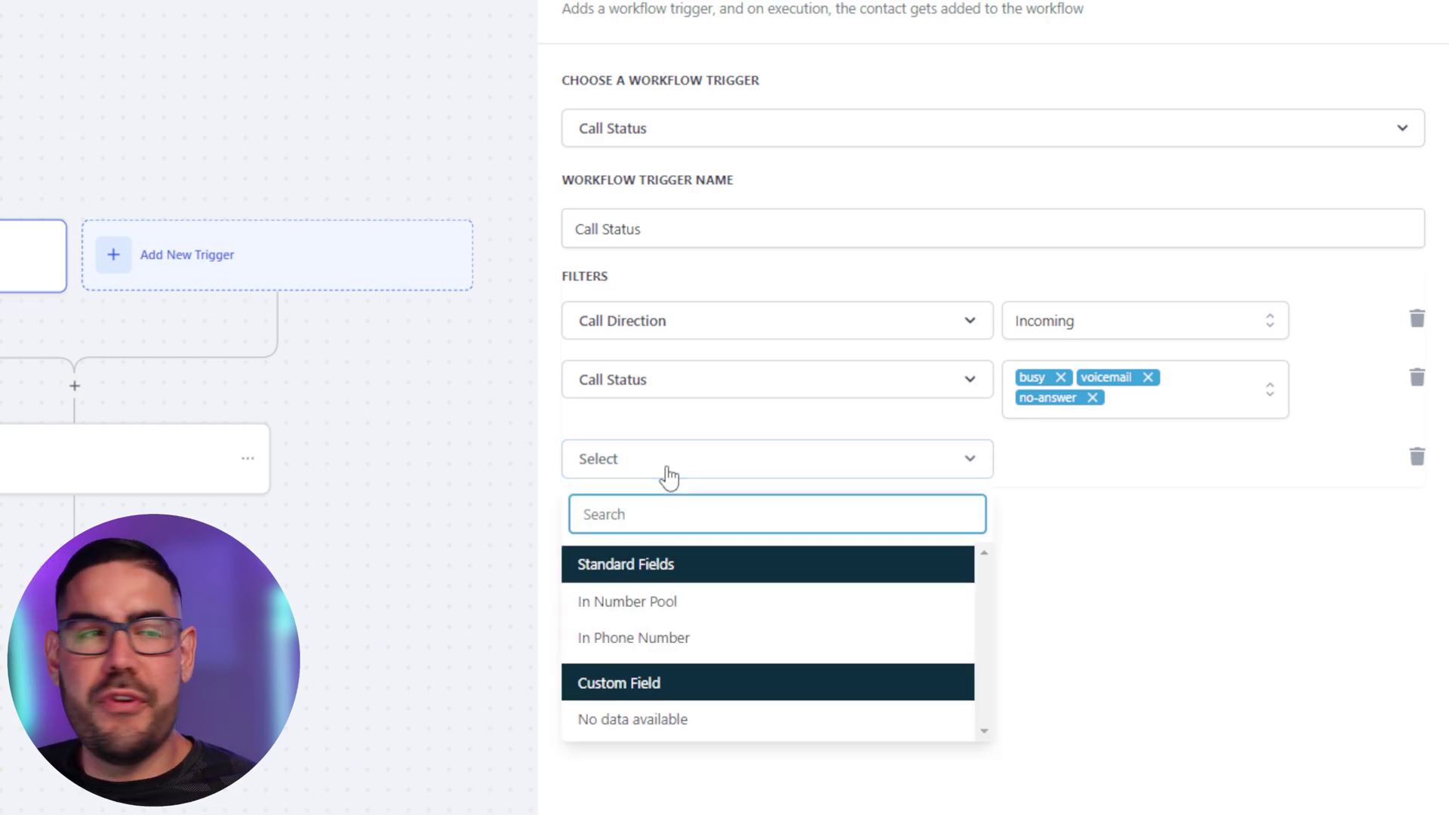
click(651, 638)
click(1087, 475)
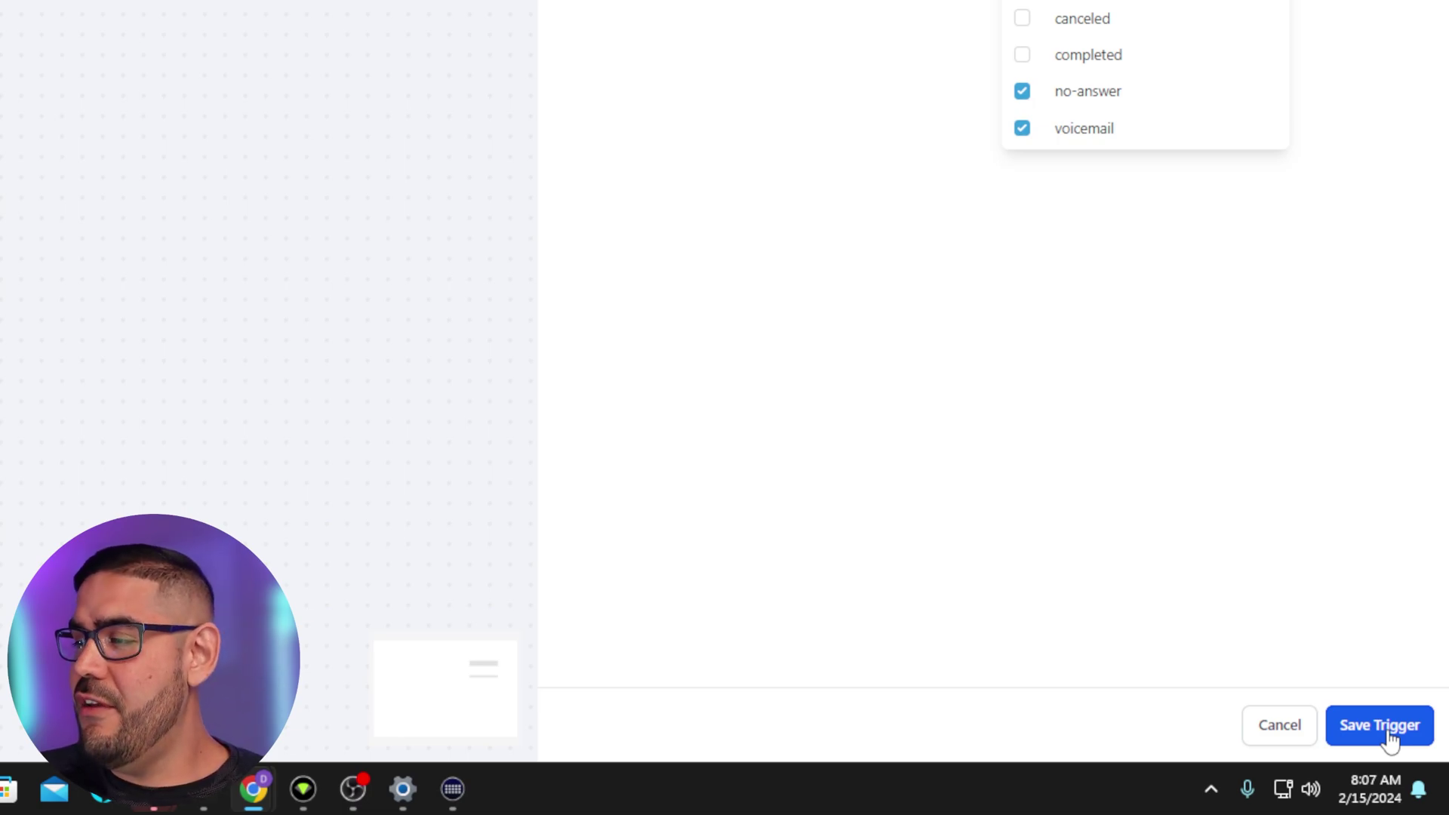
click(1380, 725)
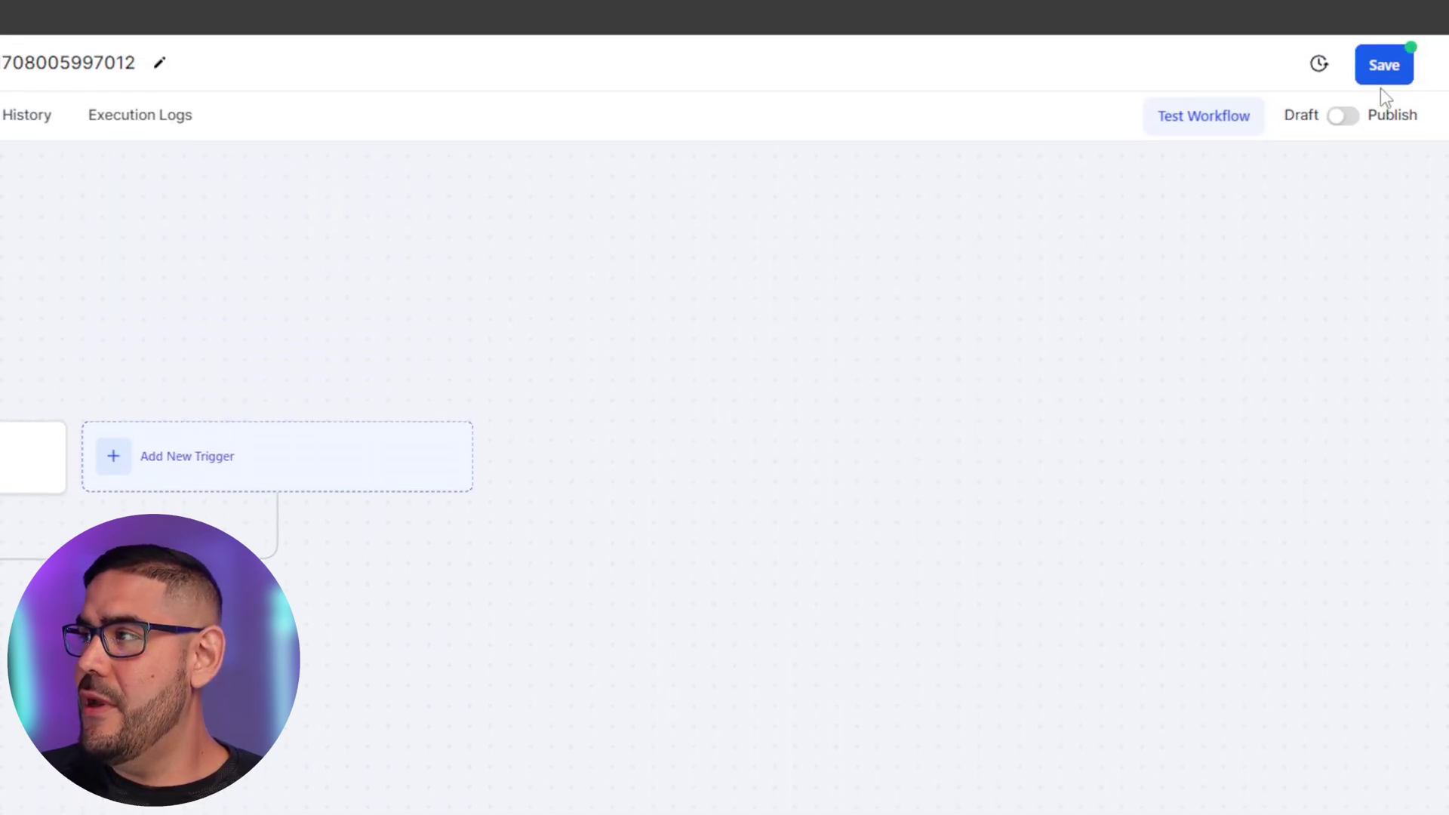
click(1386, 80)
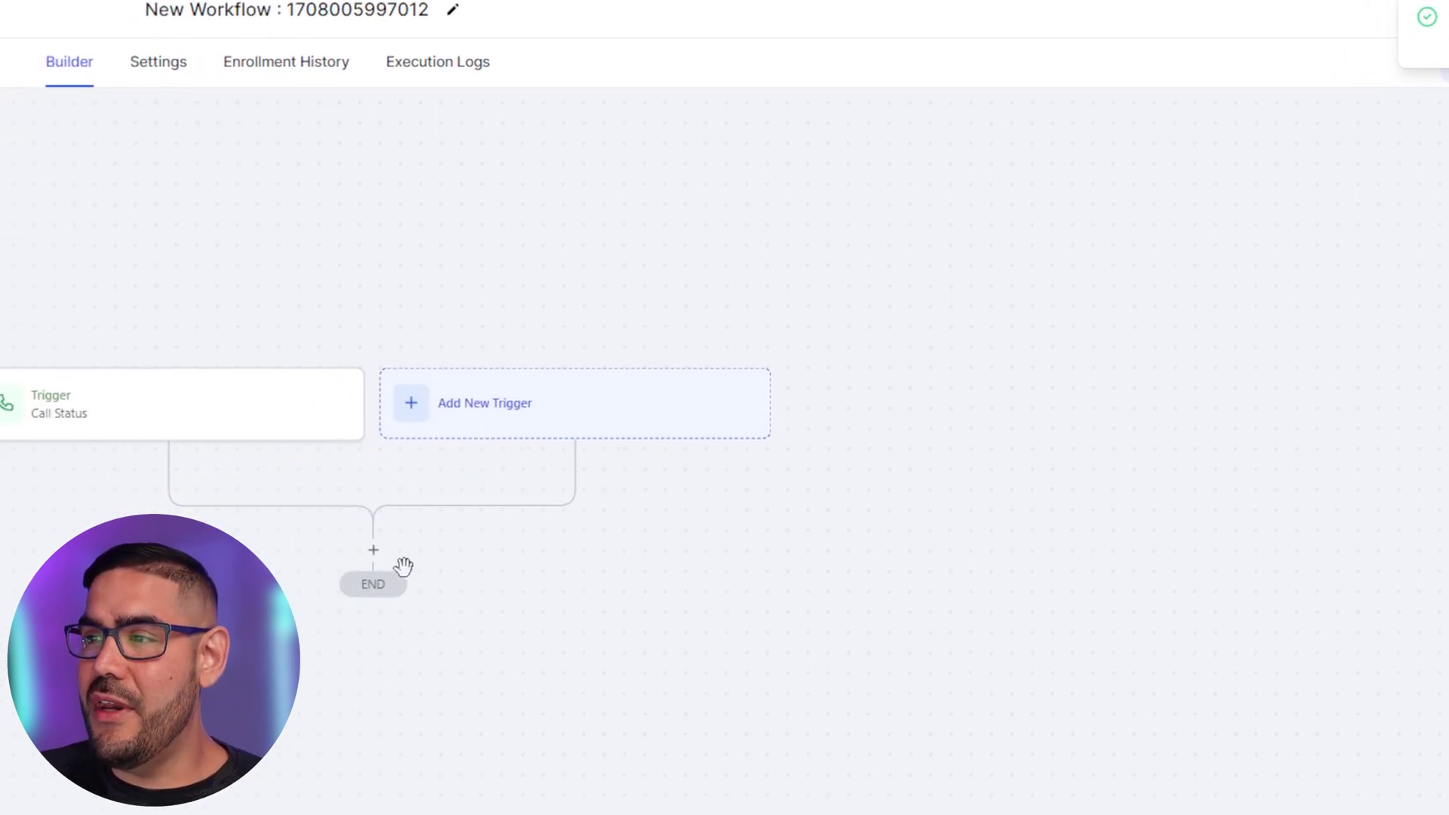
Add a Wait action with a 0.5-minute time delay below the trigger and save the workflow
click(359, 571)
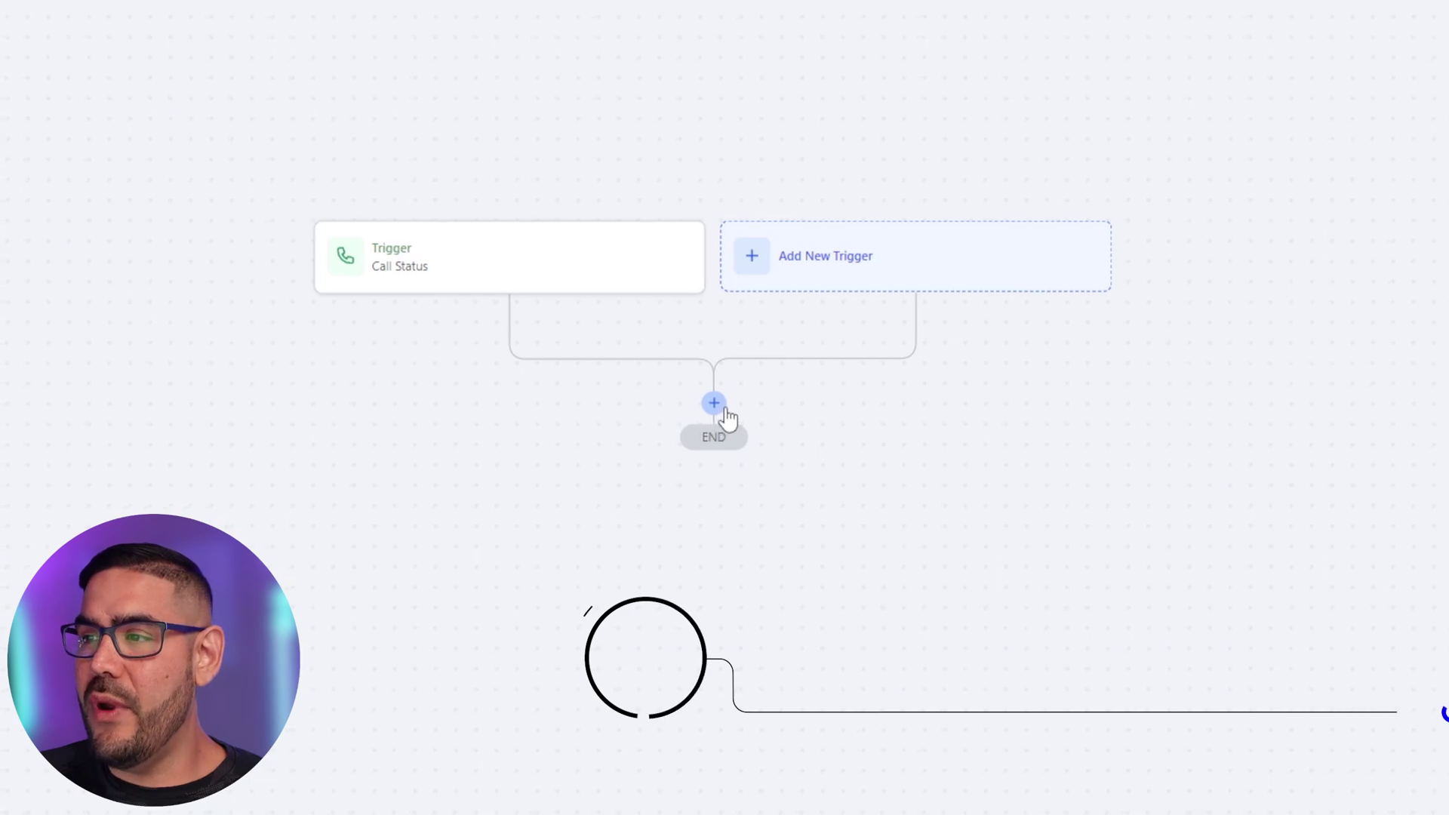
click(715, 406)
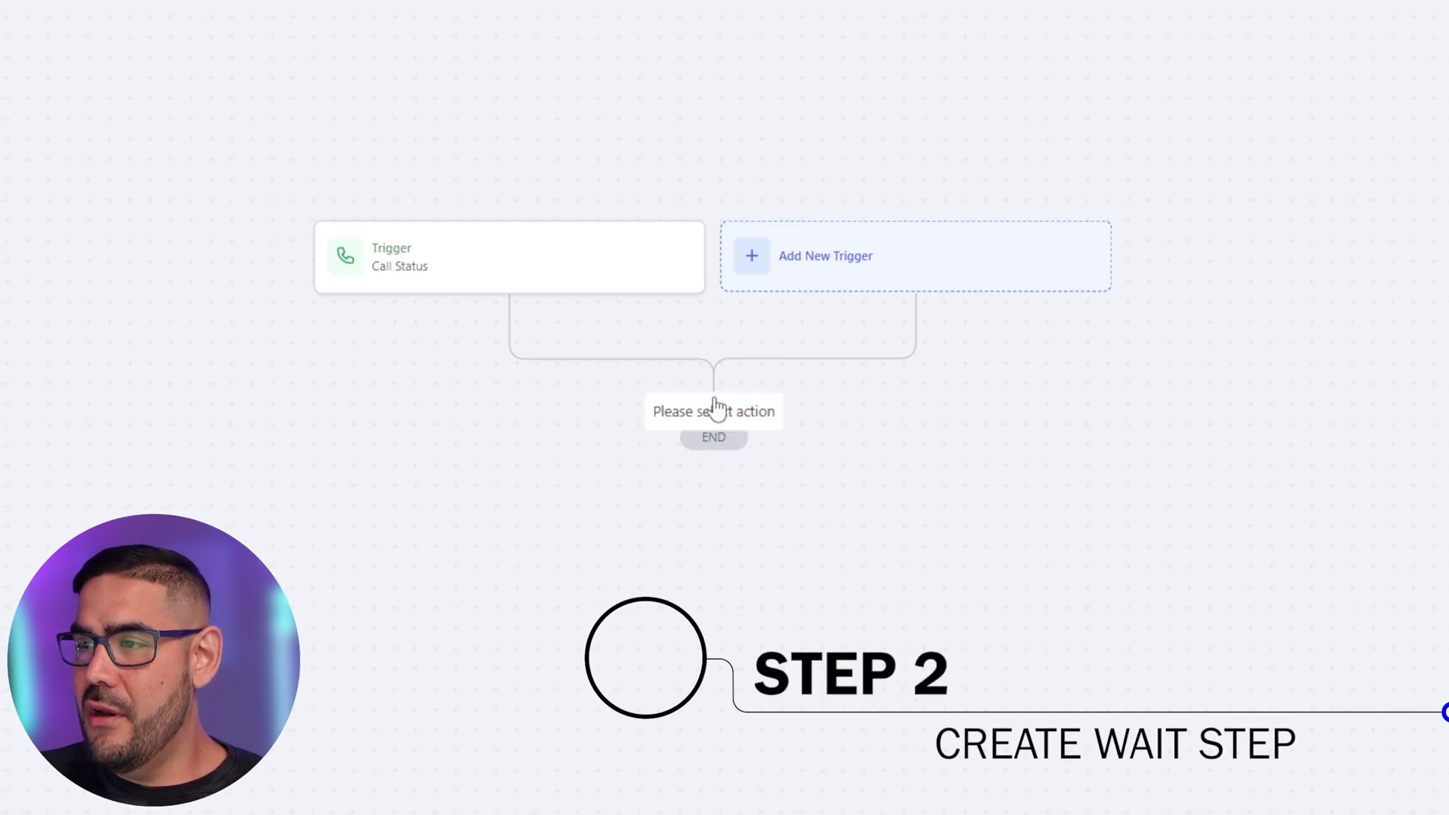
text(wait)
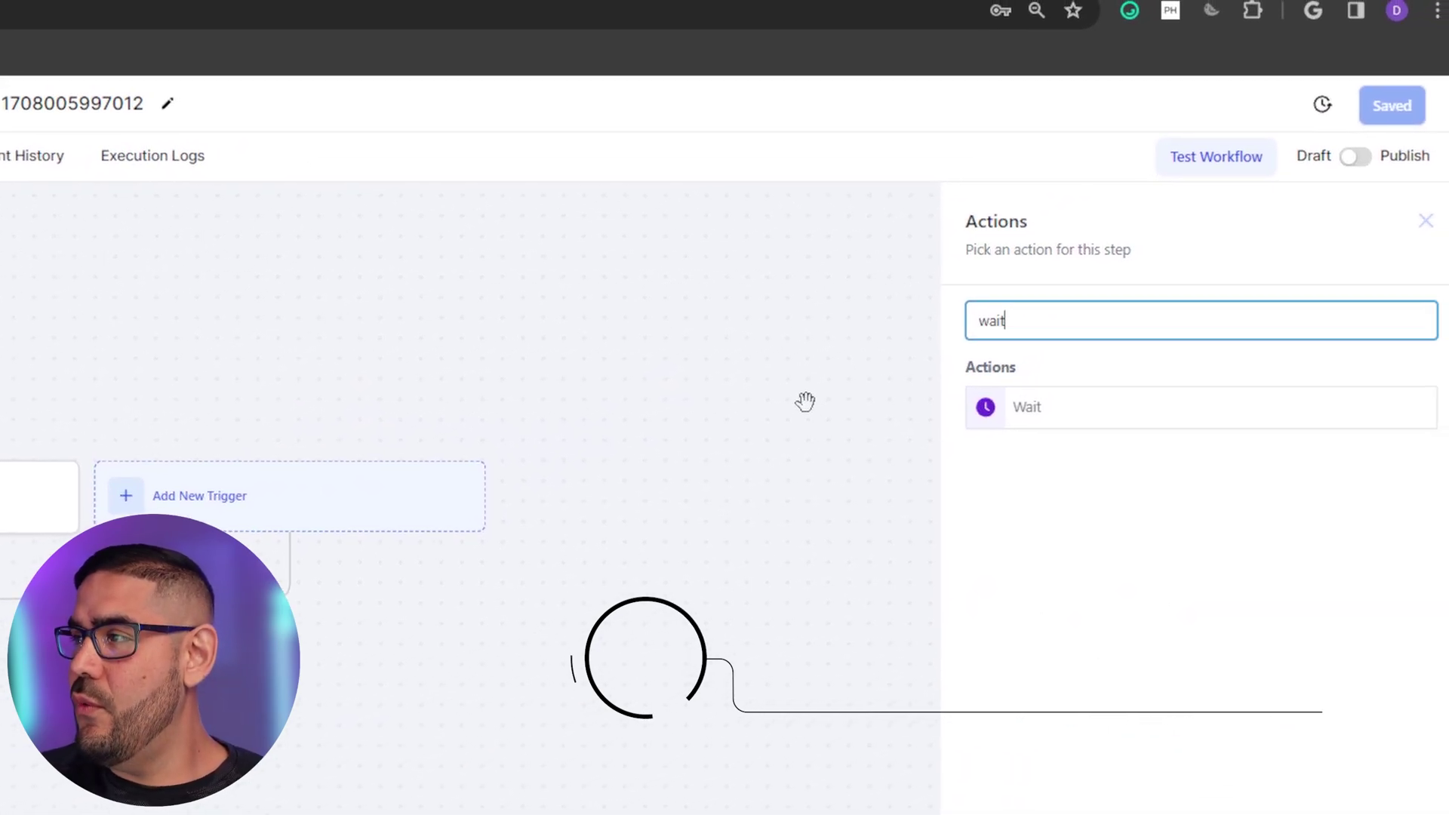
click(1053, 422)
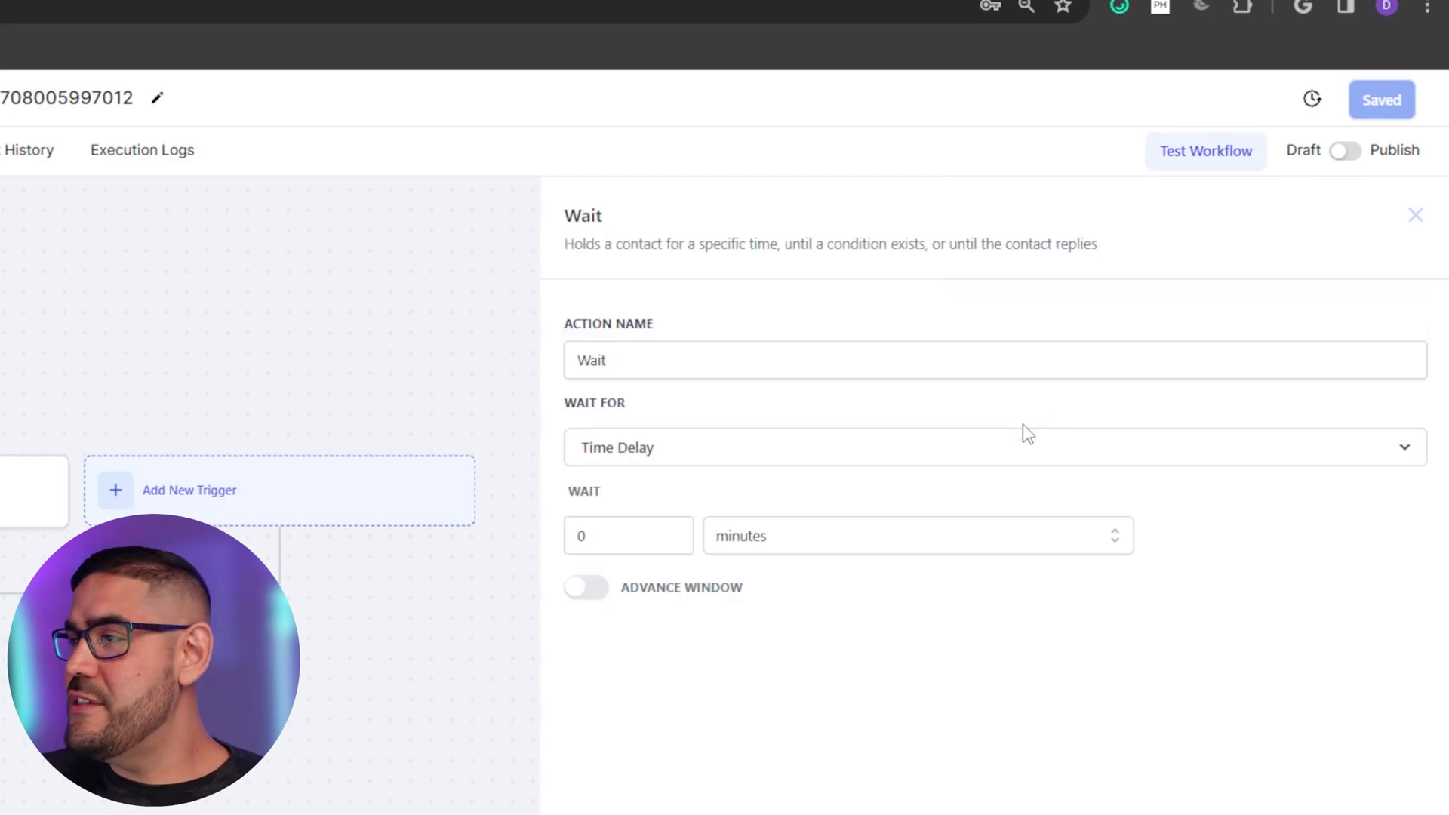
double_click(625, 533)
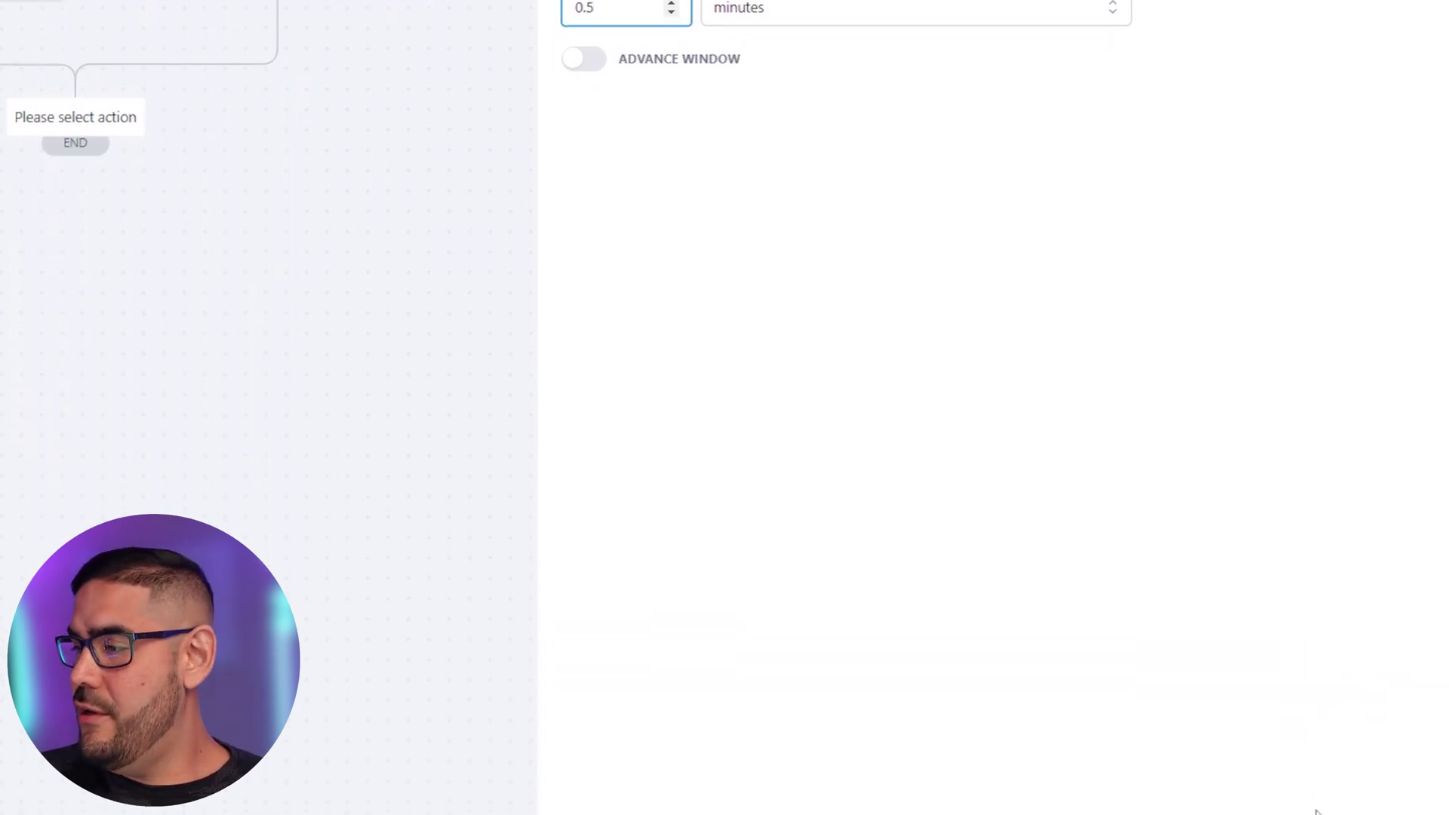
click(1389, 734)
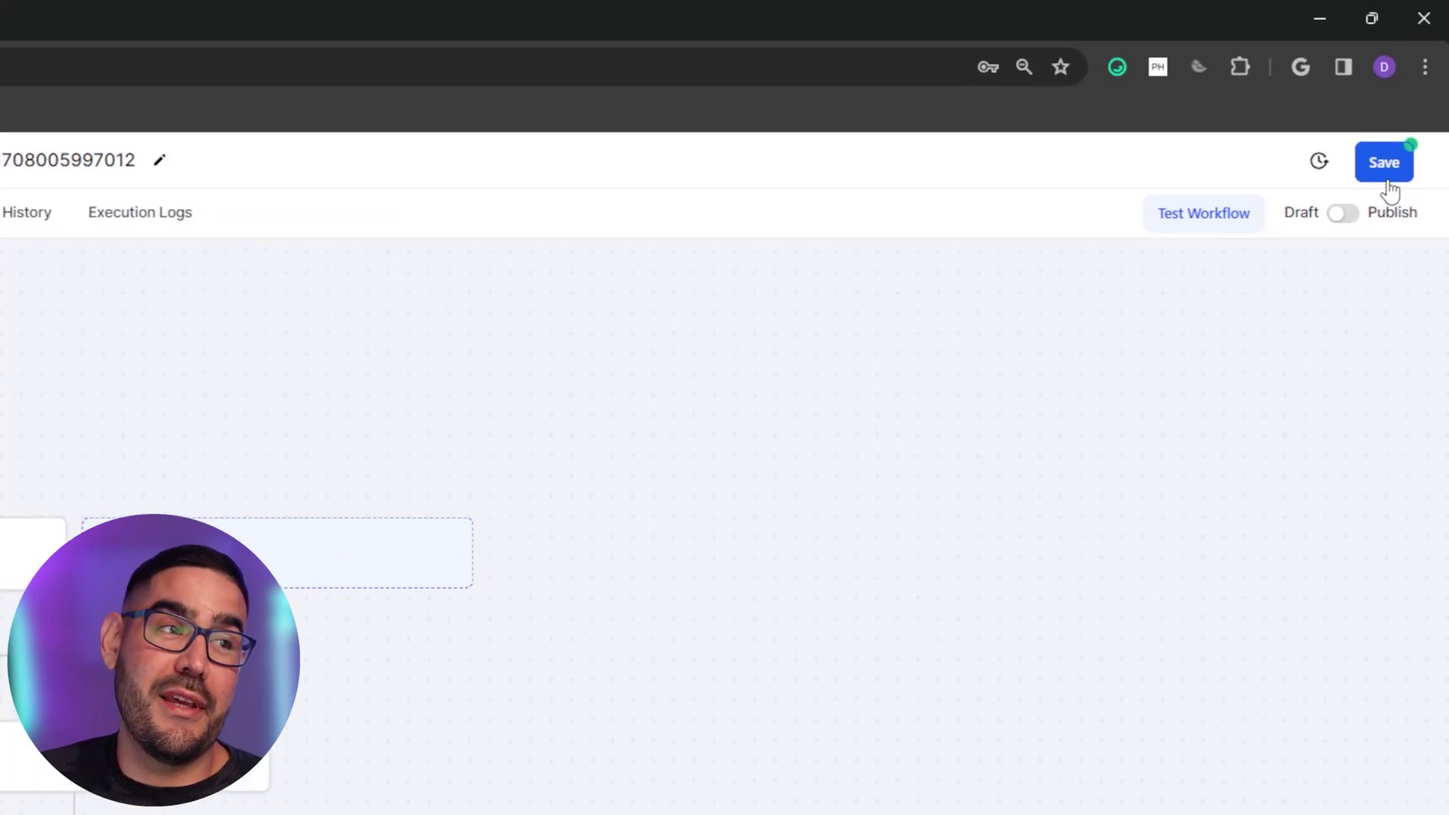
click(1388, 180)
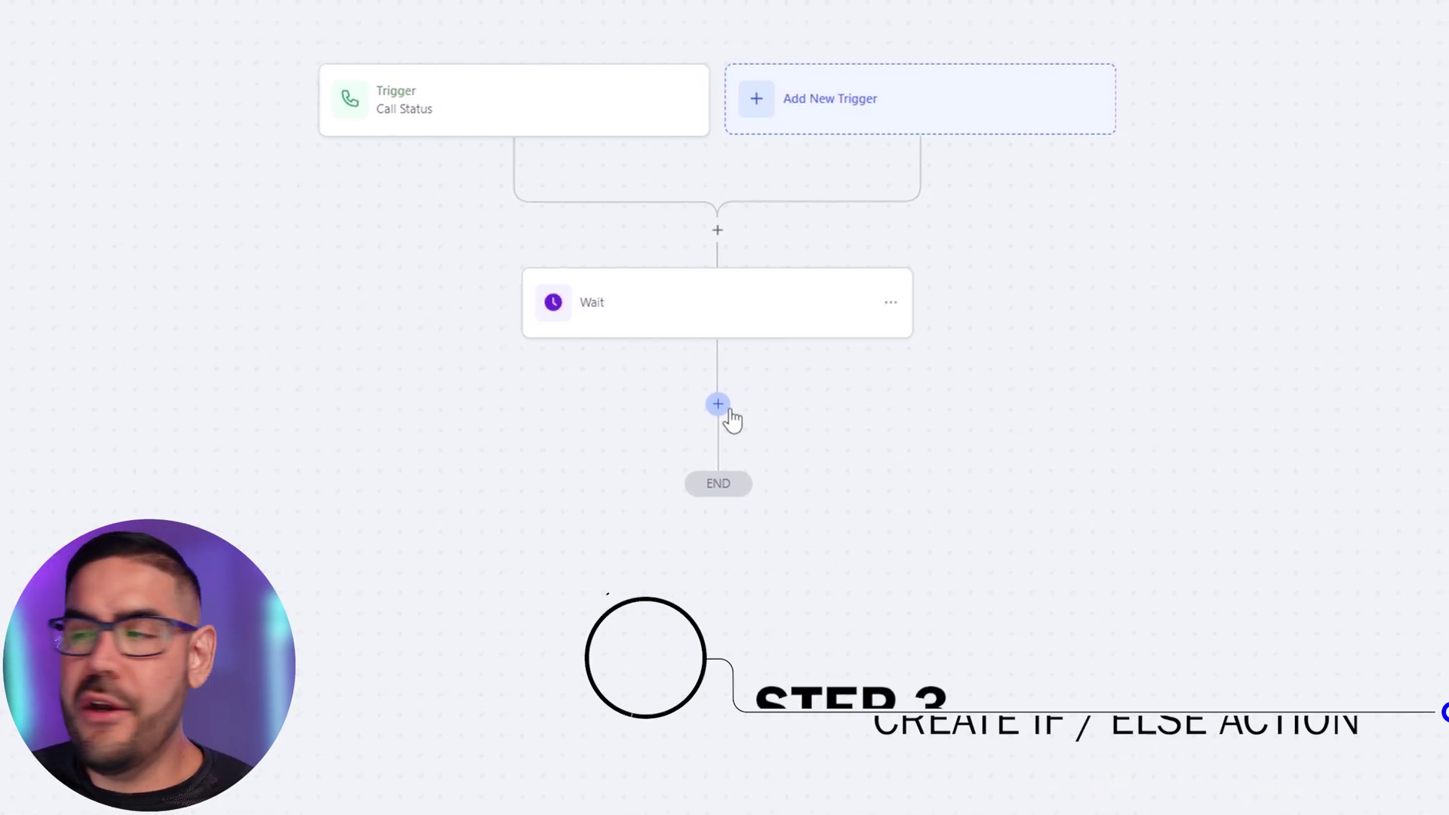
Add an If / Else action directly below the Wait step
click(731, 413)
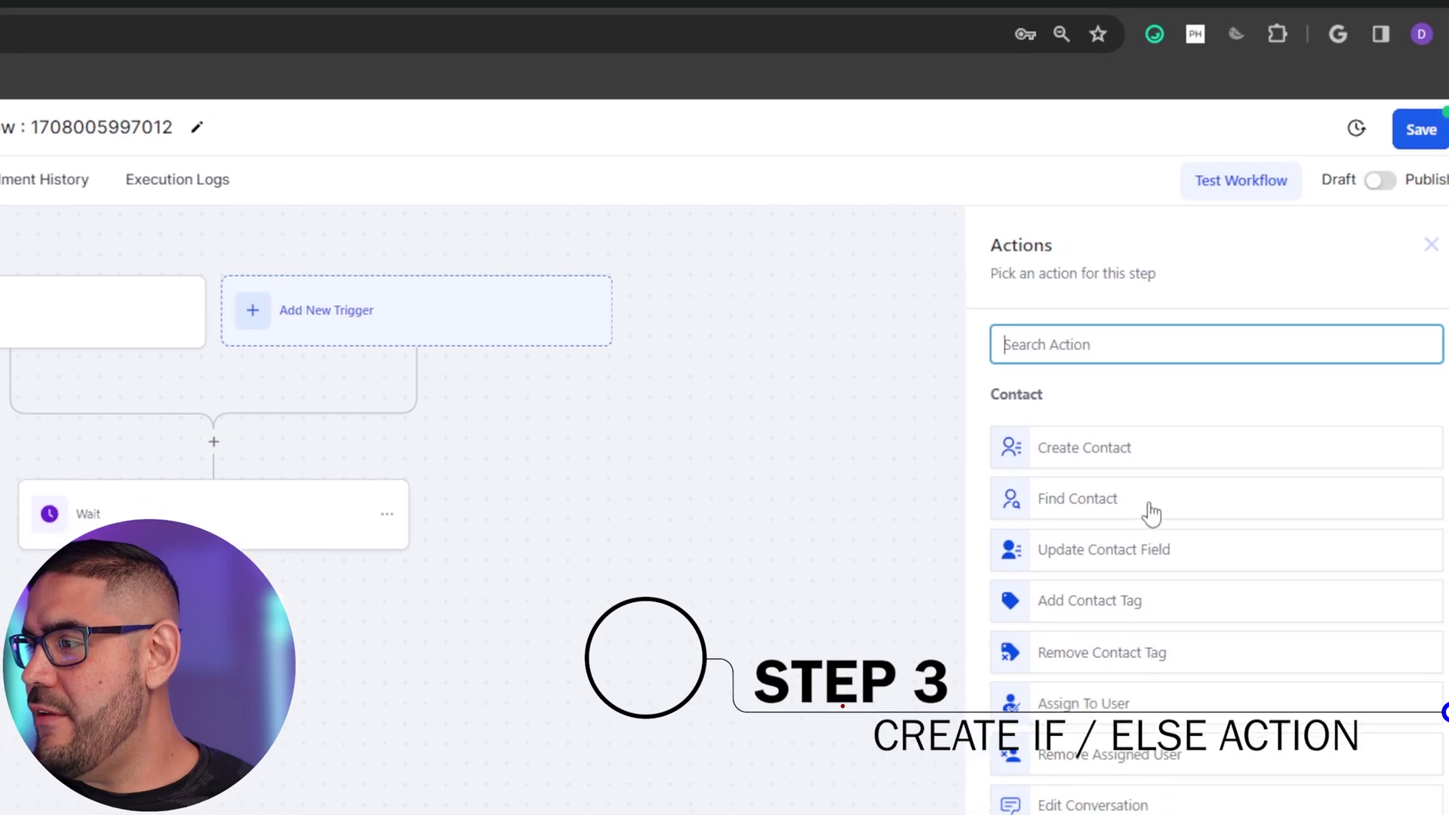
scroll(1153, 515, down, 9)
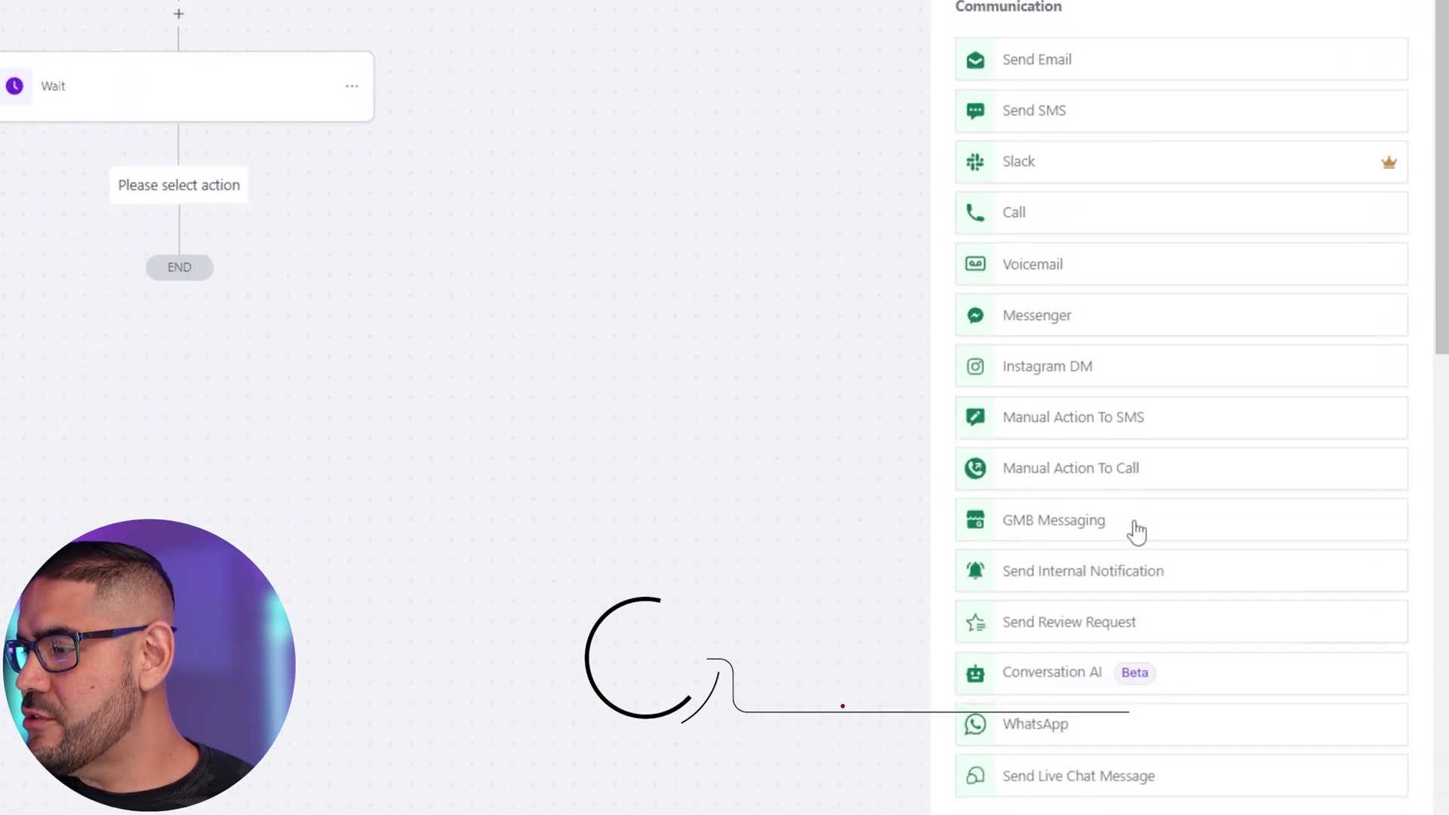
scroll(1136, 534, up, 9)
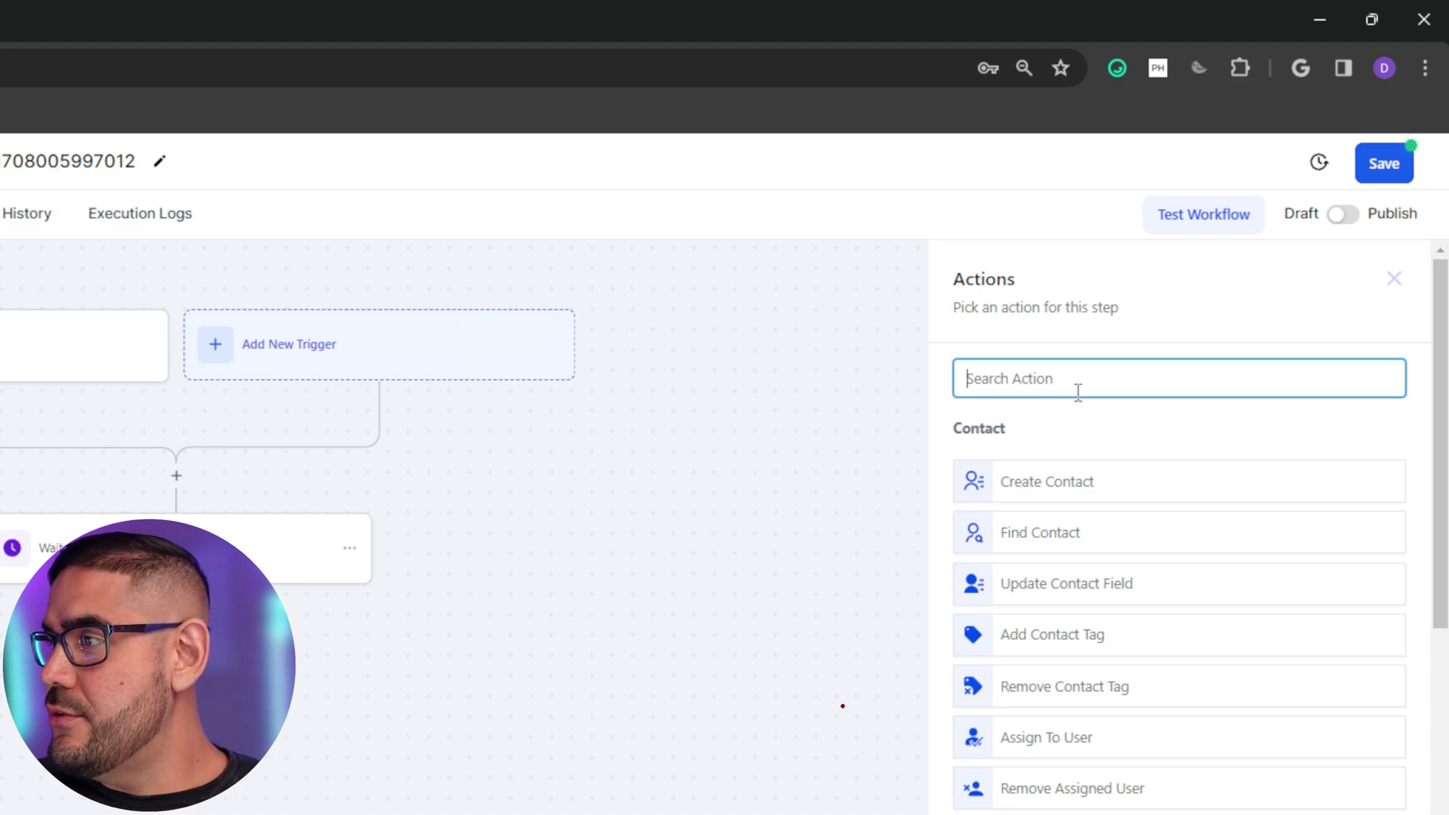
text(if)
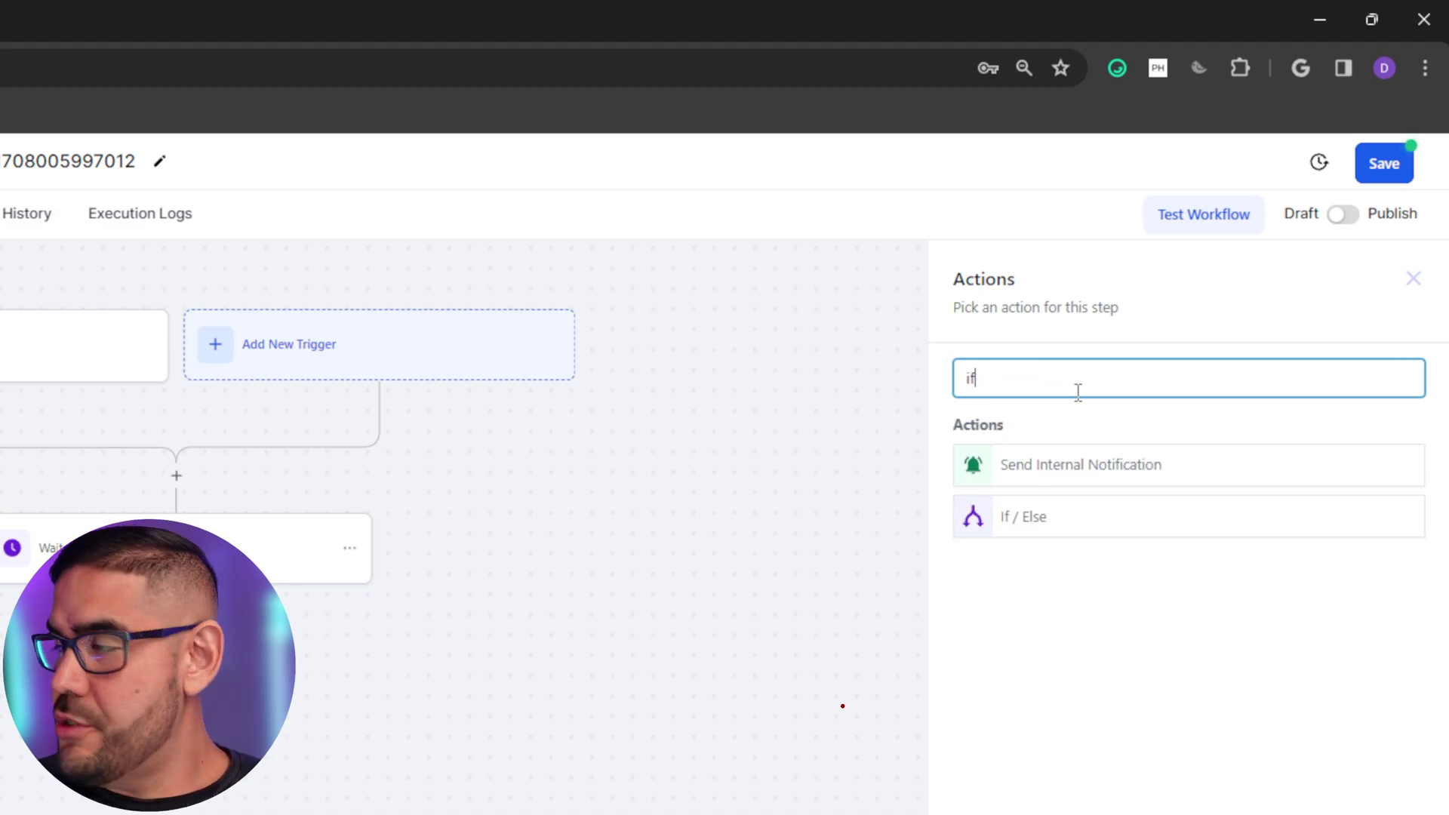
click(1077, 516)
Name the If / Else action "24 Reset"
double_click(736, 426)
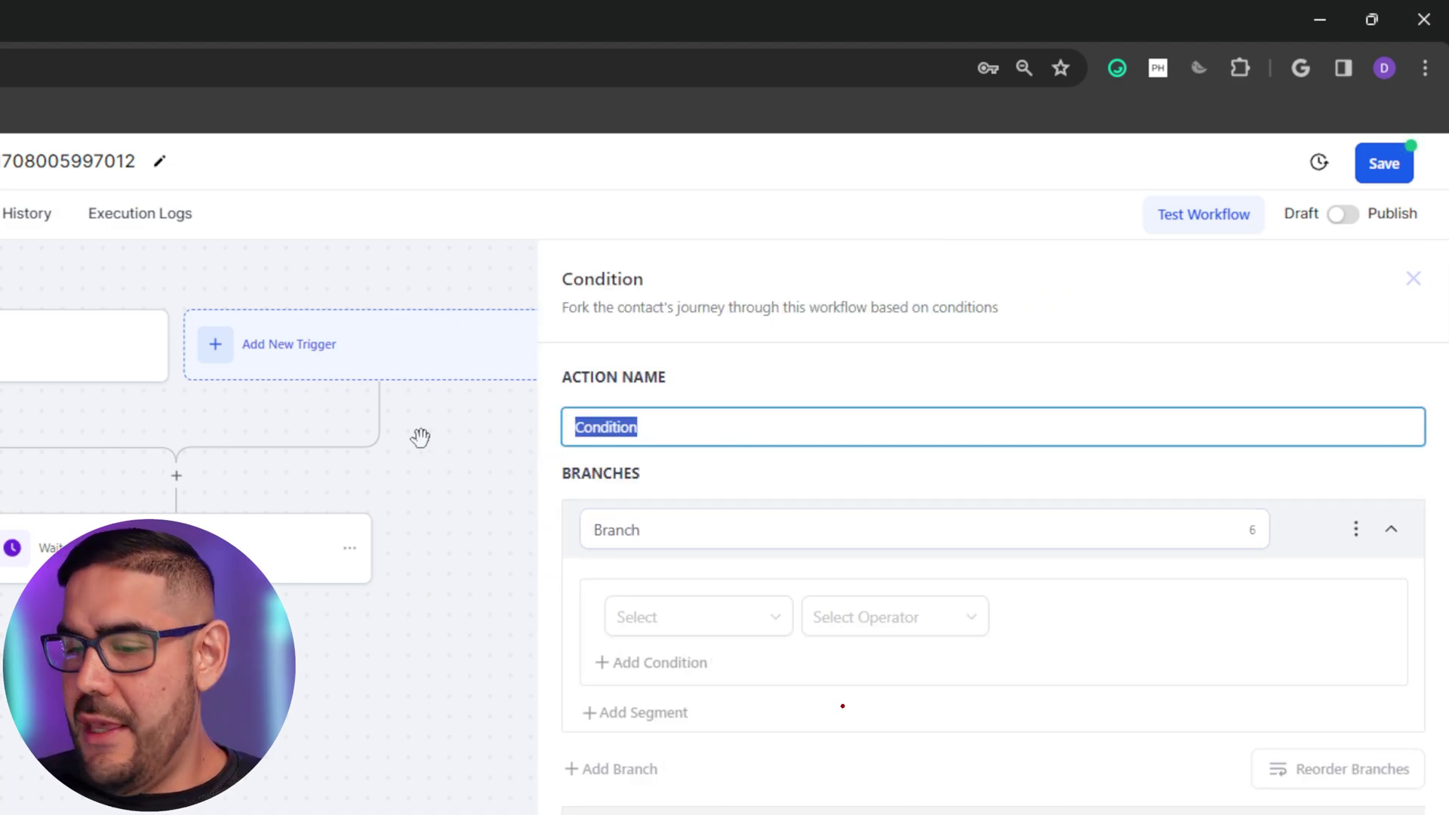
text(@4 Reset)
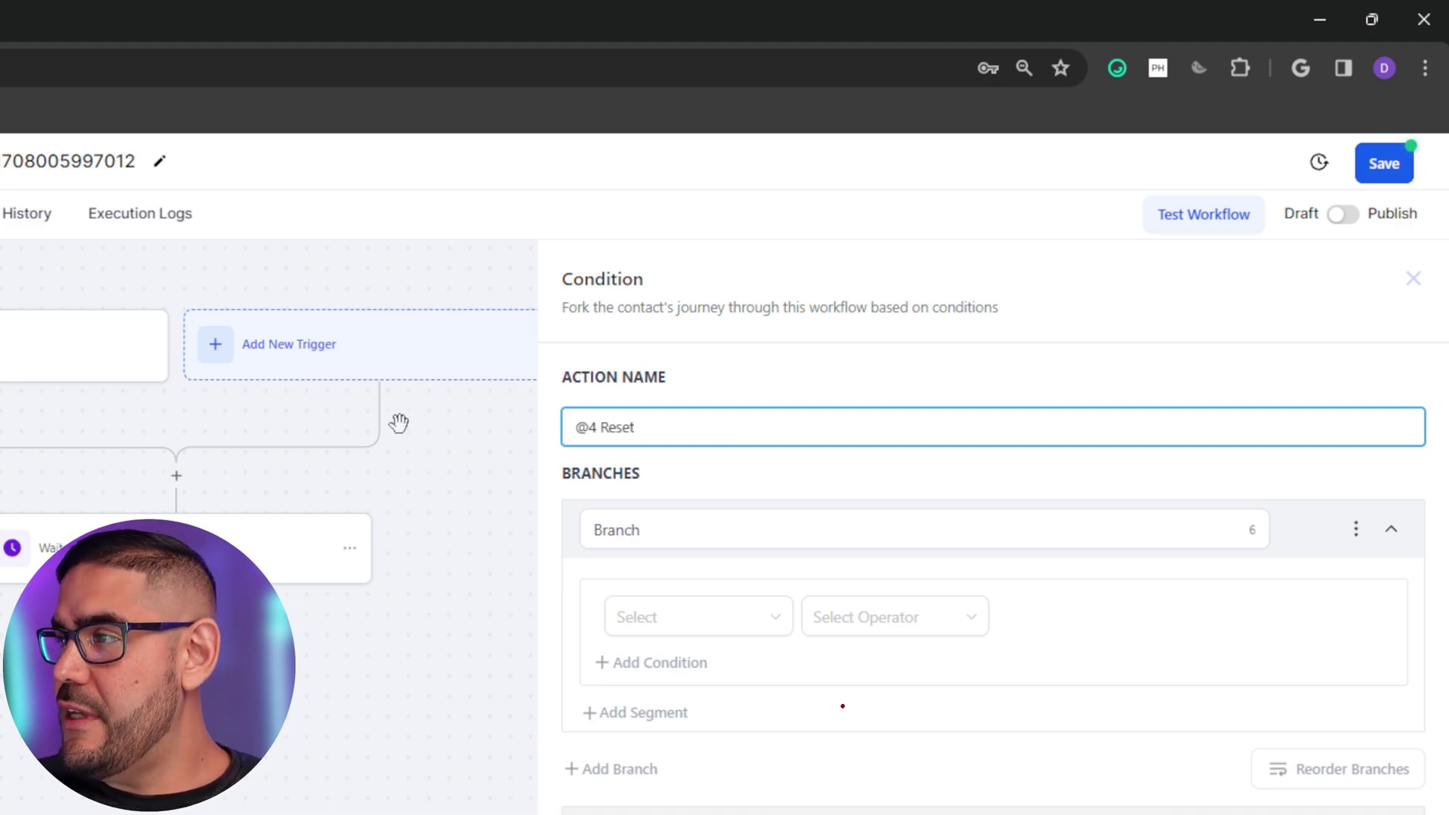
click(588, 428)
key(BackSpace)
text(2)
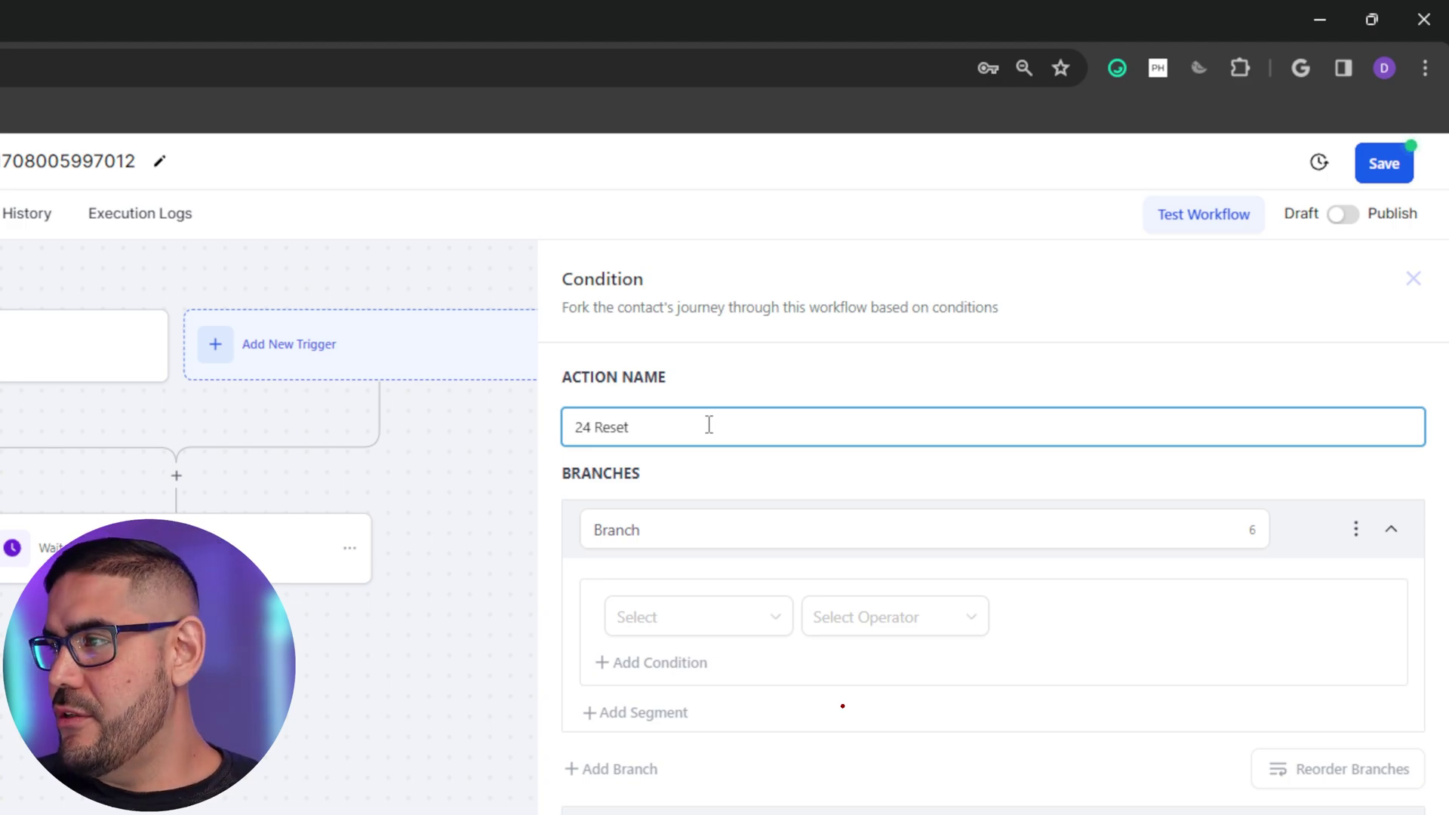
Rename the condition's first branch "Yes" and its None branch "out!"
click(702, 542)
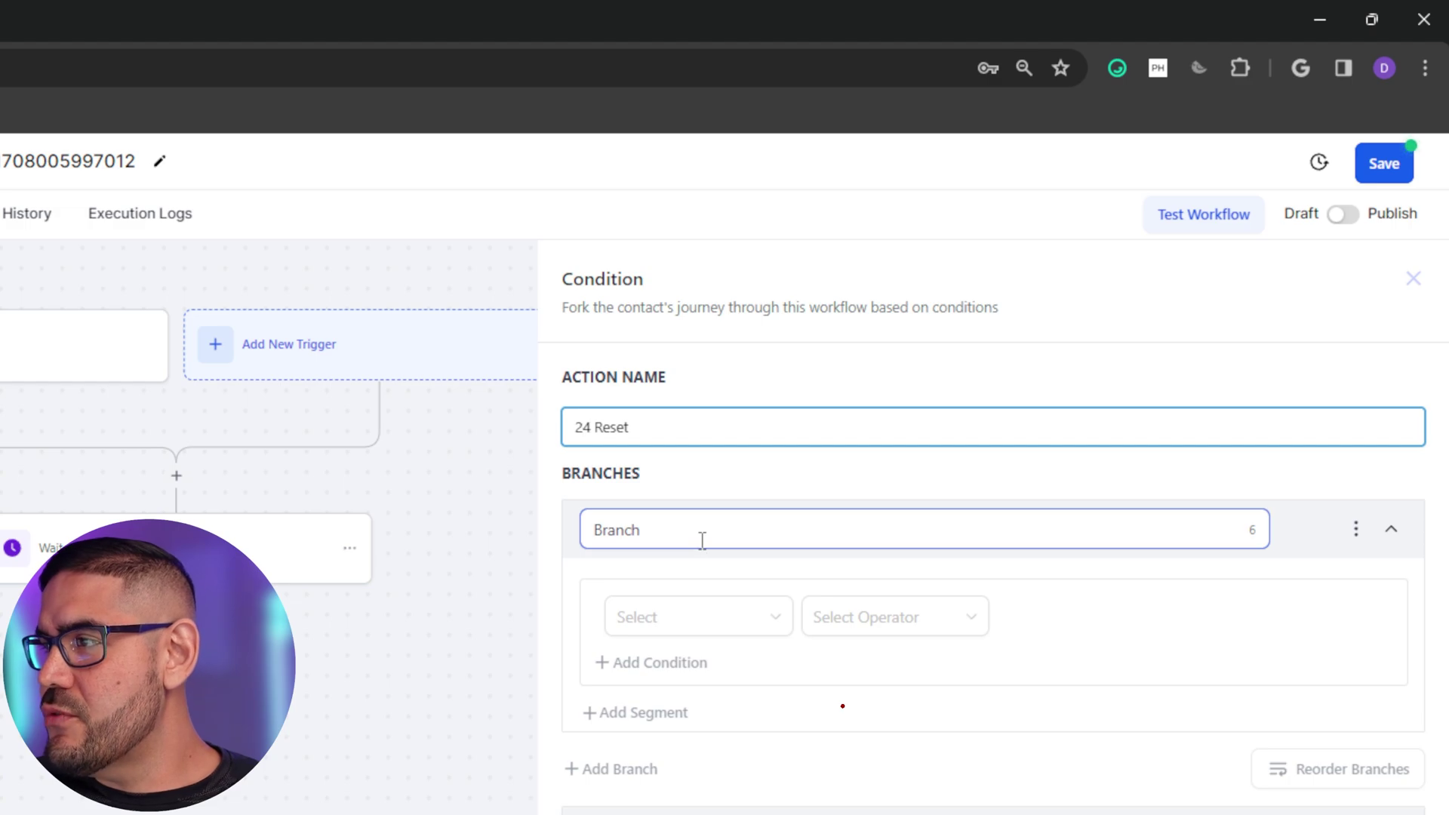
double_click(702, 540)
text(Yes)
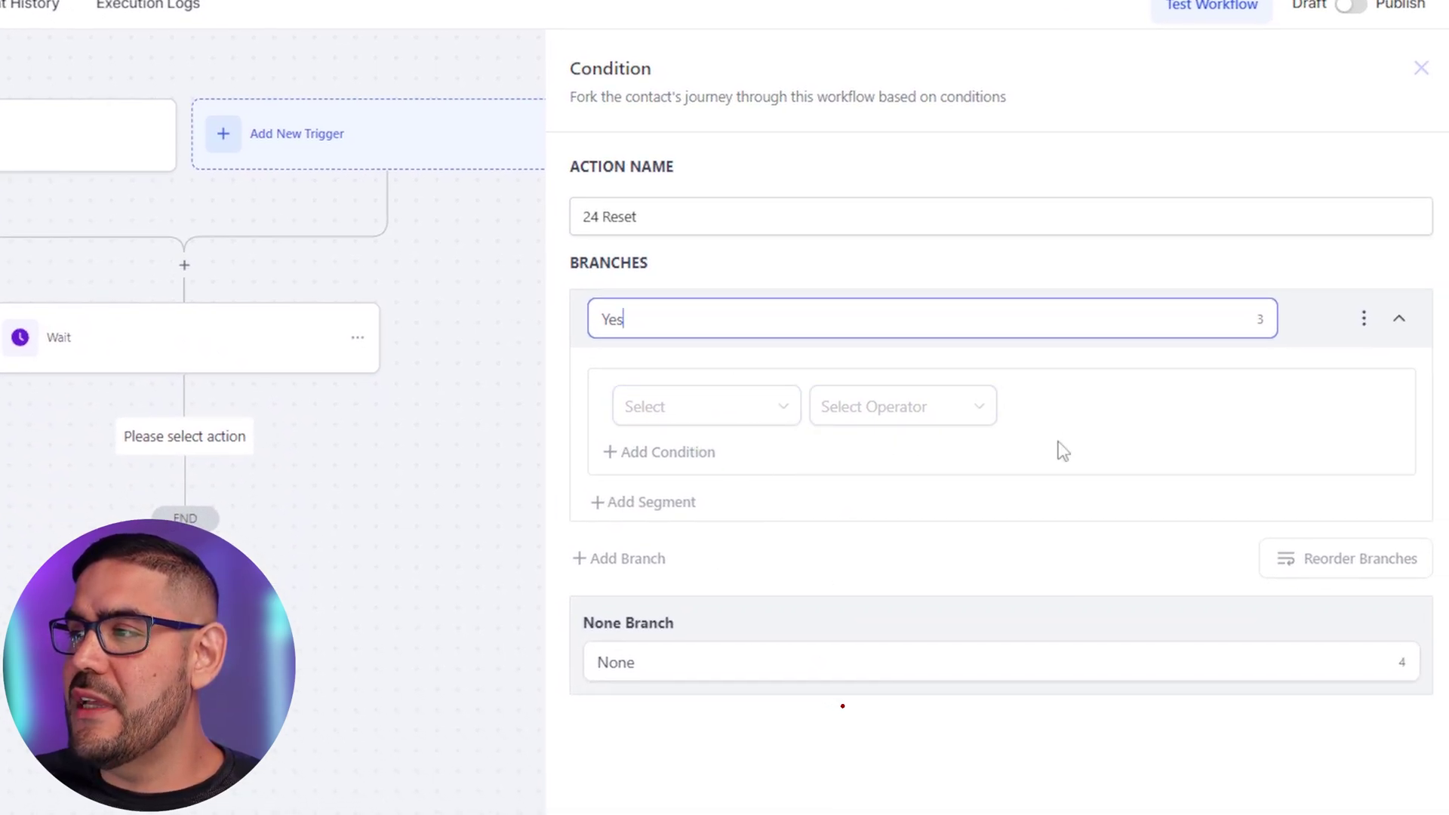
drag(657, 664, 427, 641)
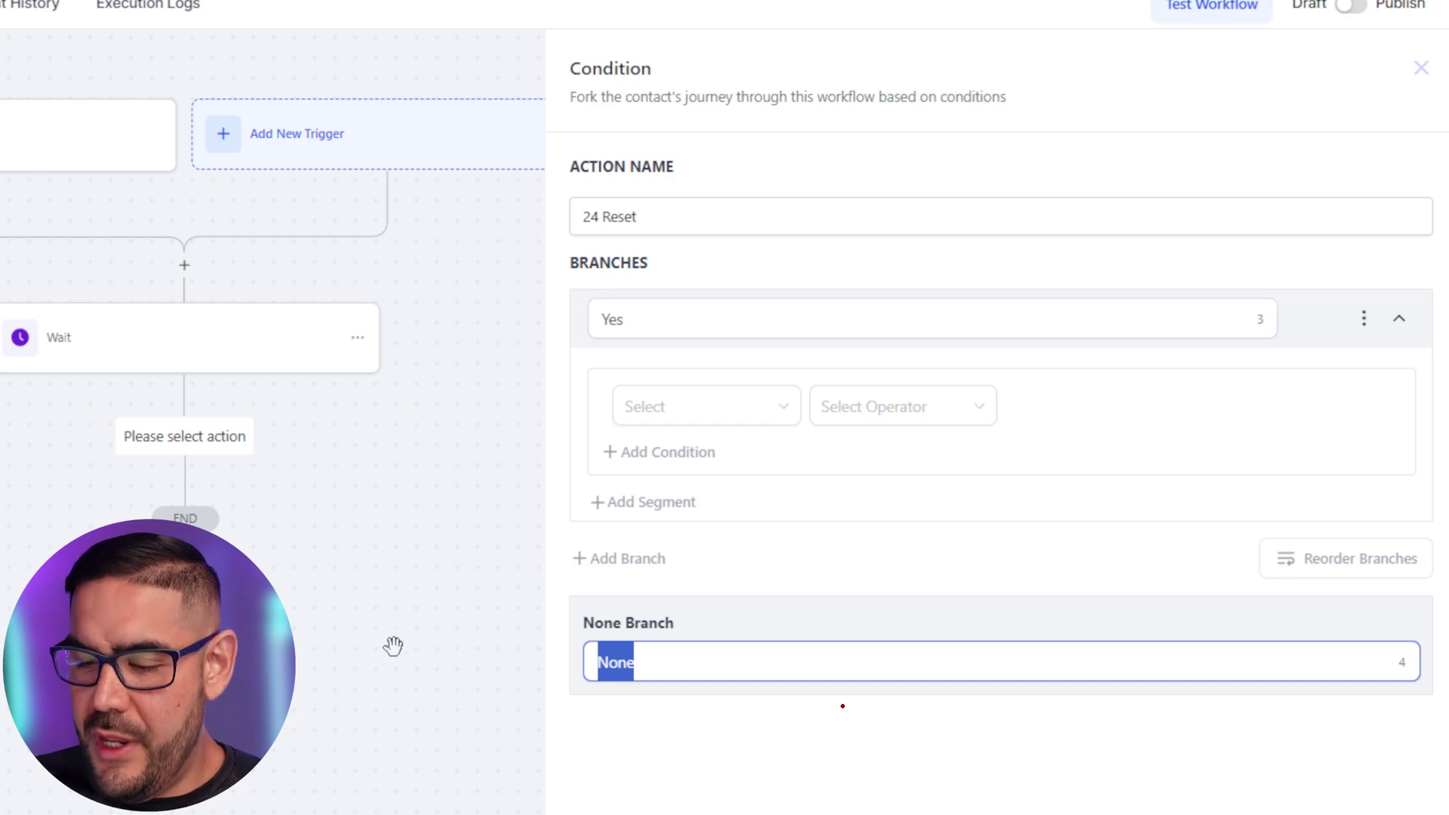
text(out!)
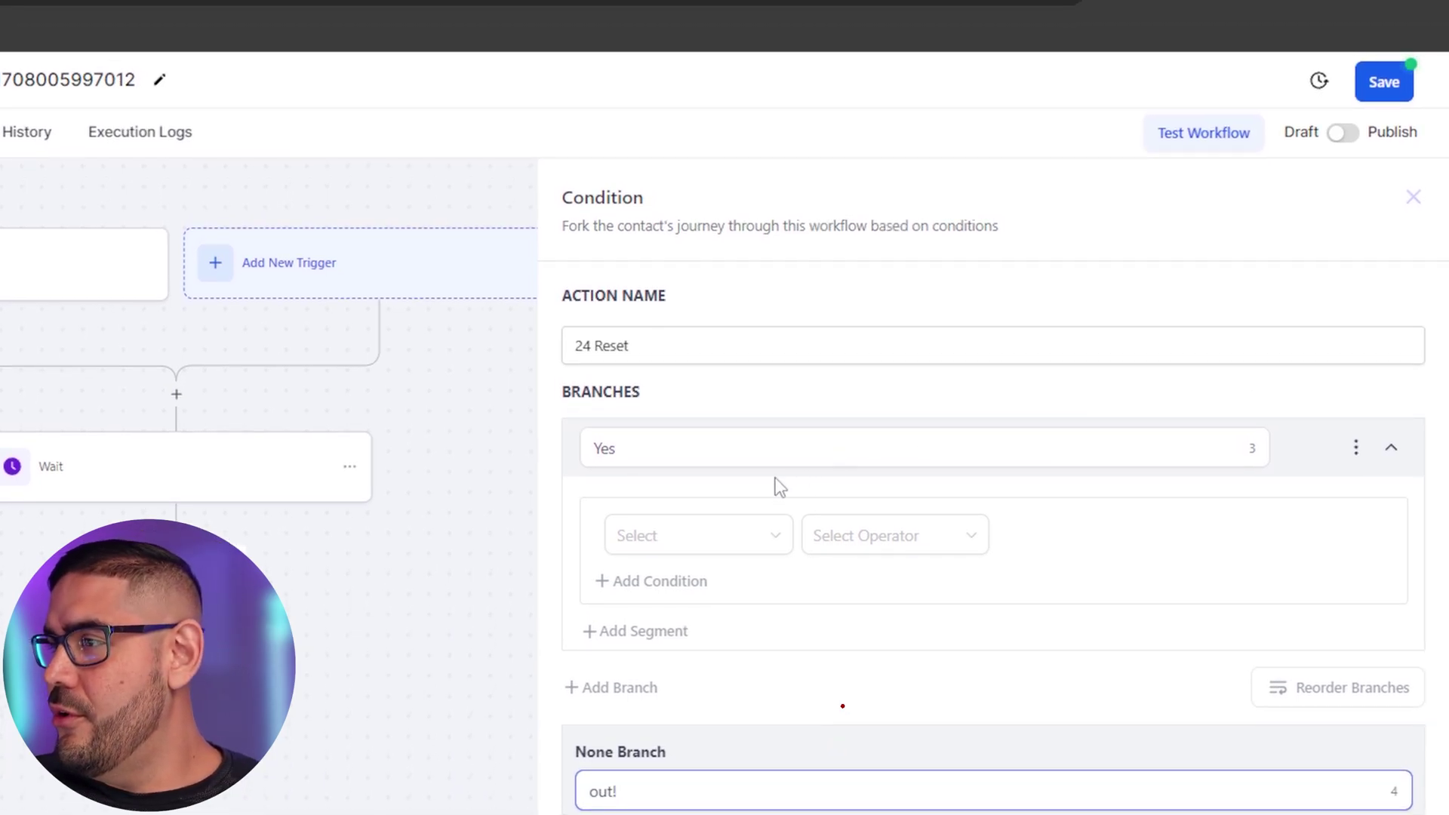
Set the Yes branch's condition to Tags, Does not include, mctb, and save the action
click(683, 536)
click(690, 590)
scroll(690, 680, down, 5)
scroll(726, 438, down, 3)
click(725, 447)
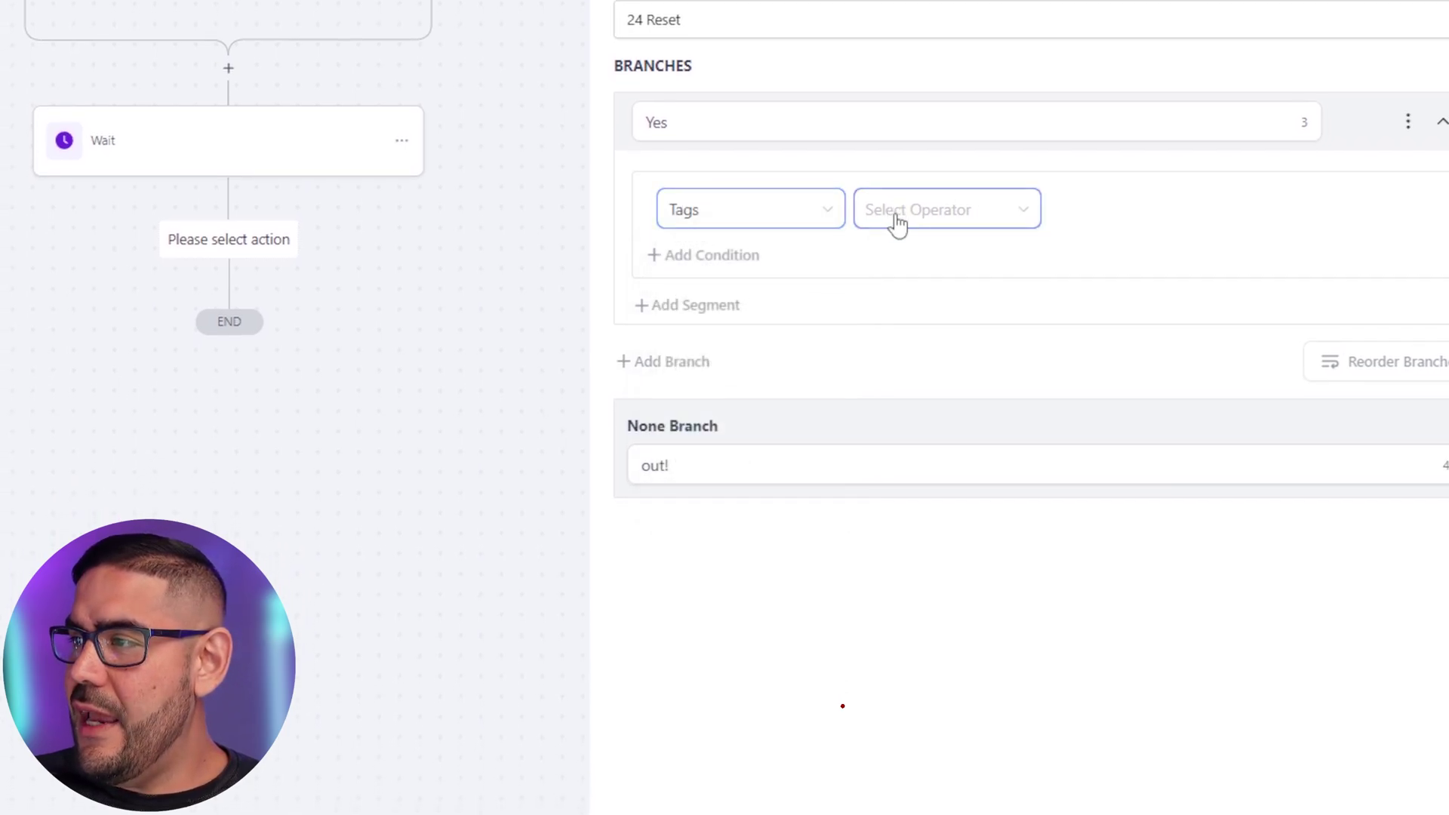
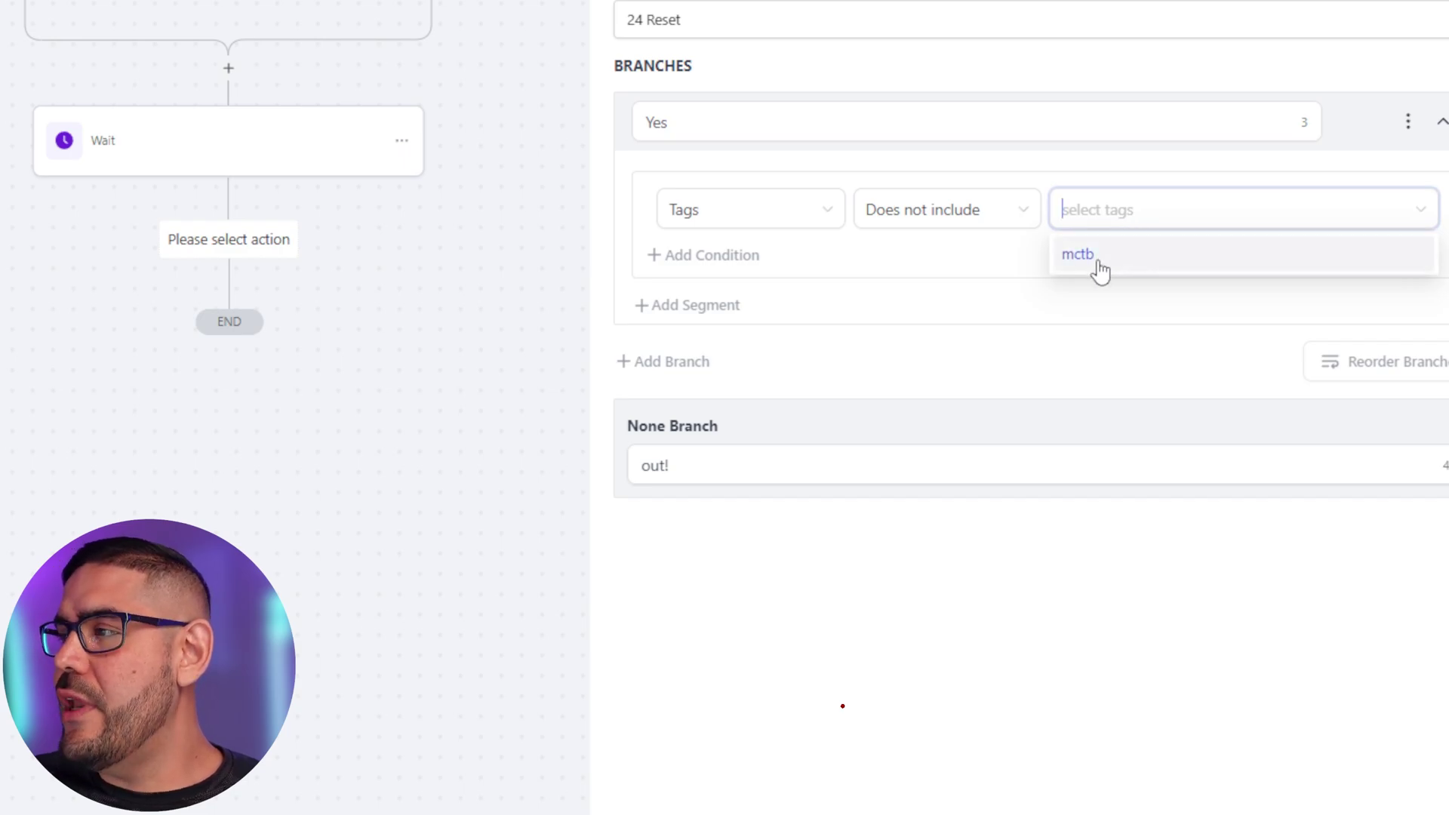
click(1078, 254)
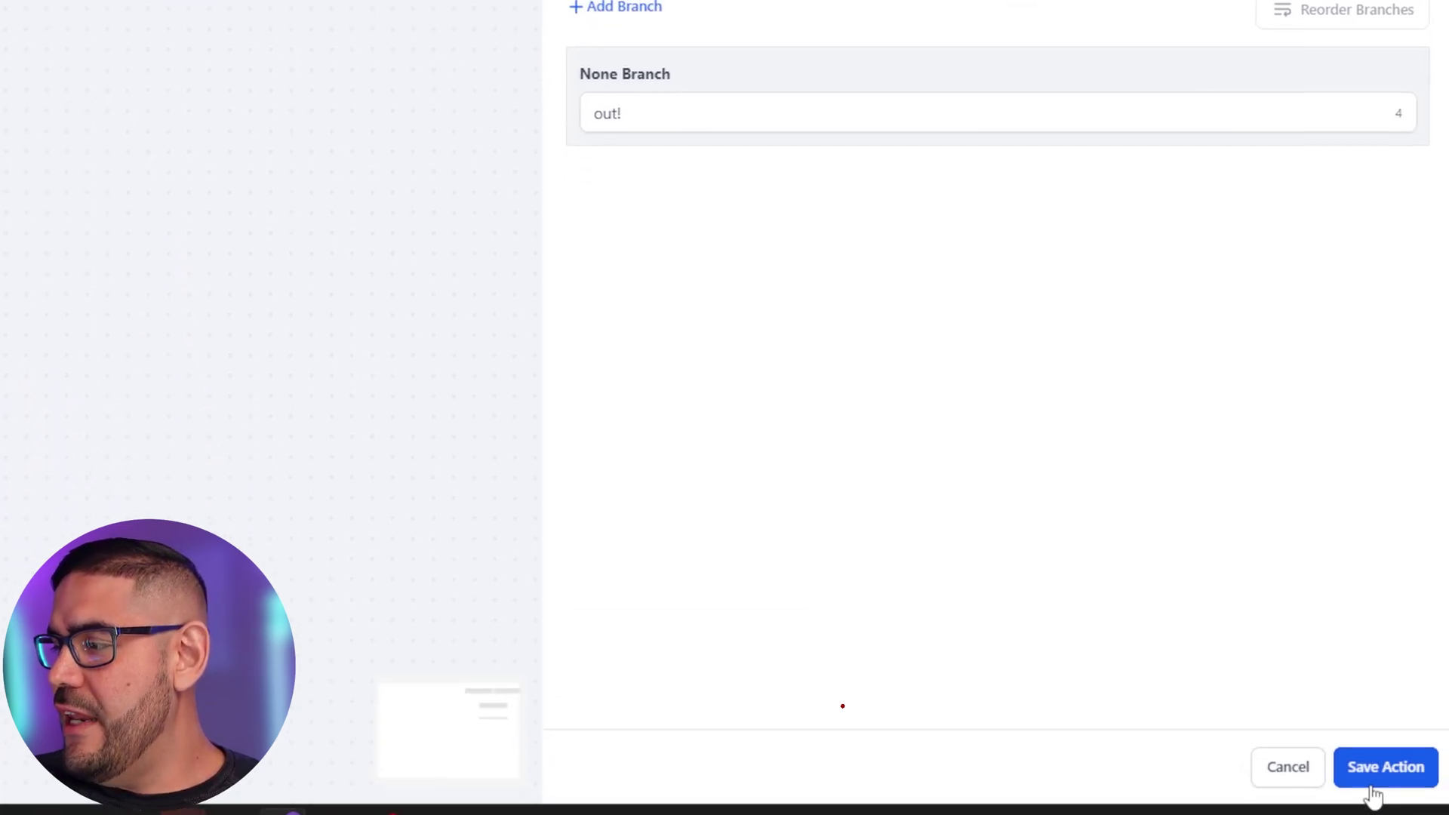
click(909, 403)
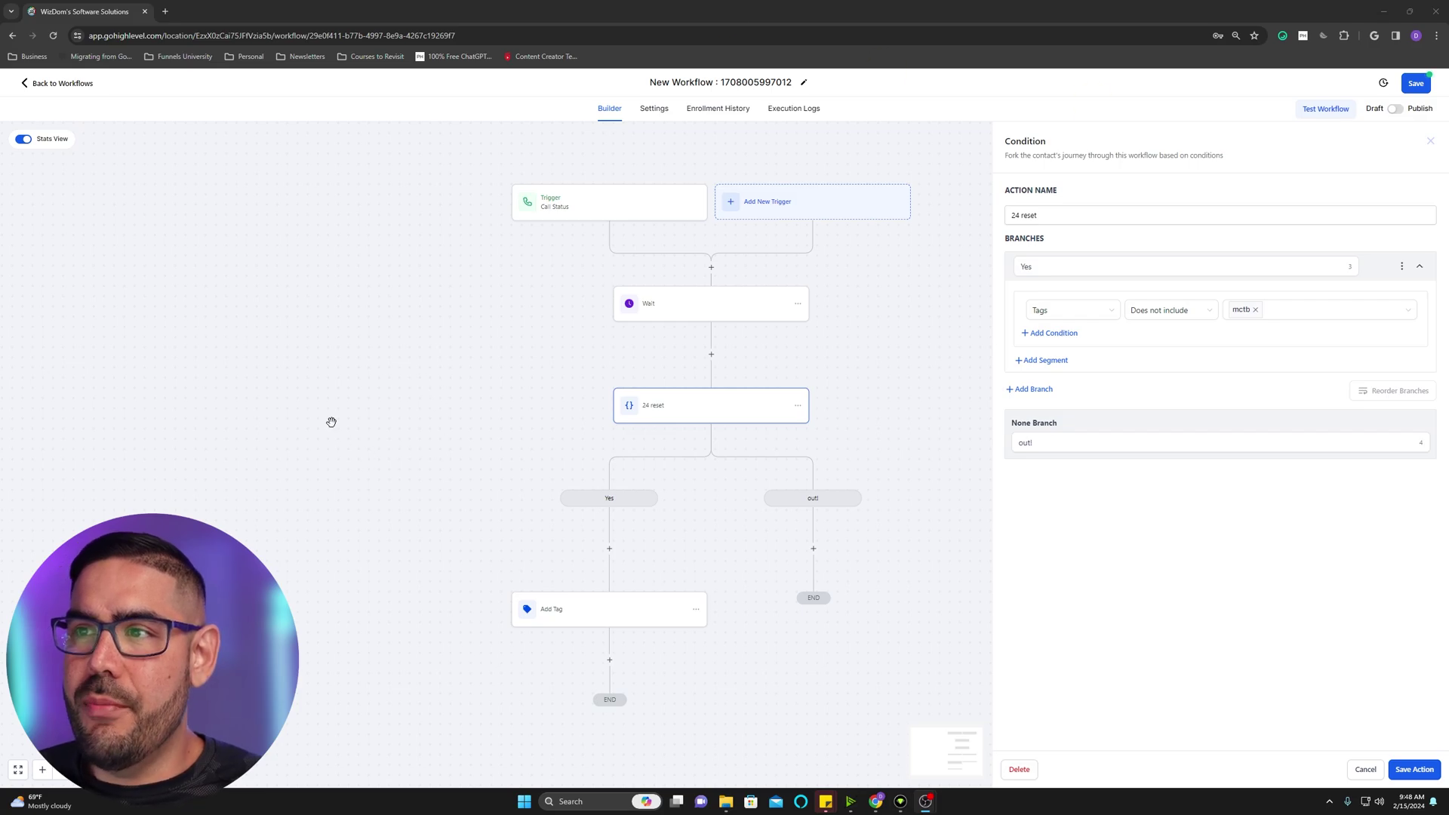
Review the path from the Call Status trigger through the 24 reset branches, including the tag in the Add Tag action
drag(547, 113, 655, 187)
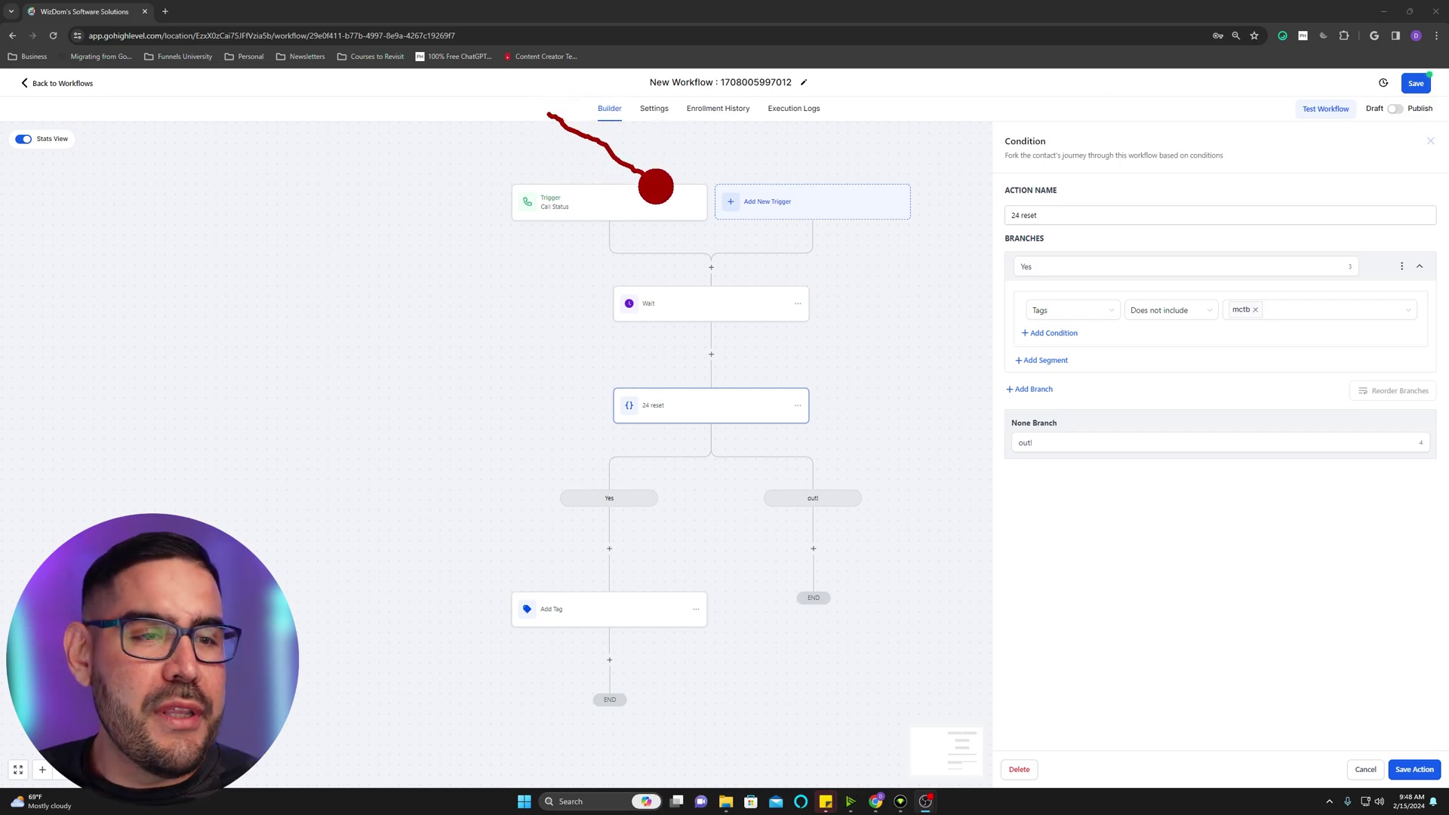
drag(670, 191, 694, 283)
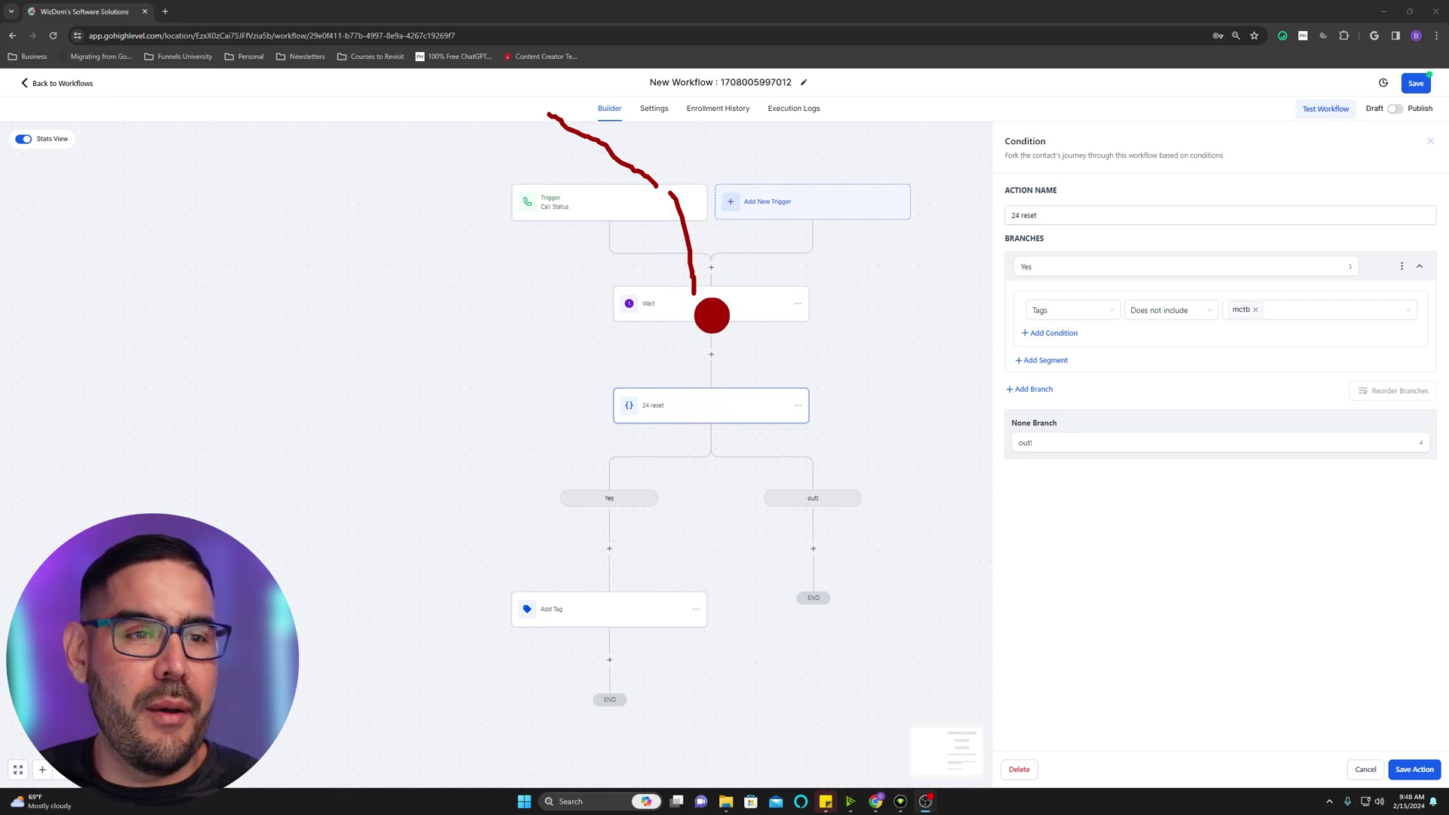
drag(696, 291, 719, 421)
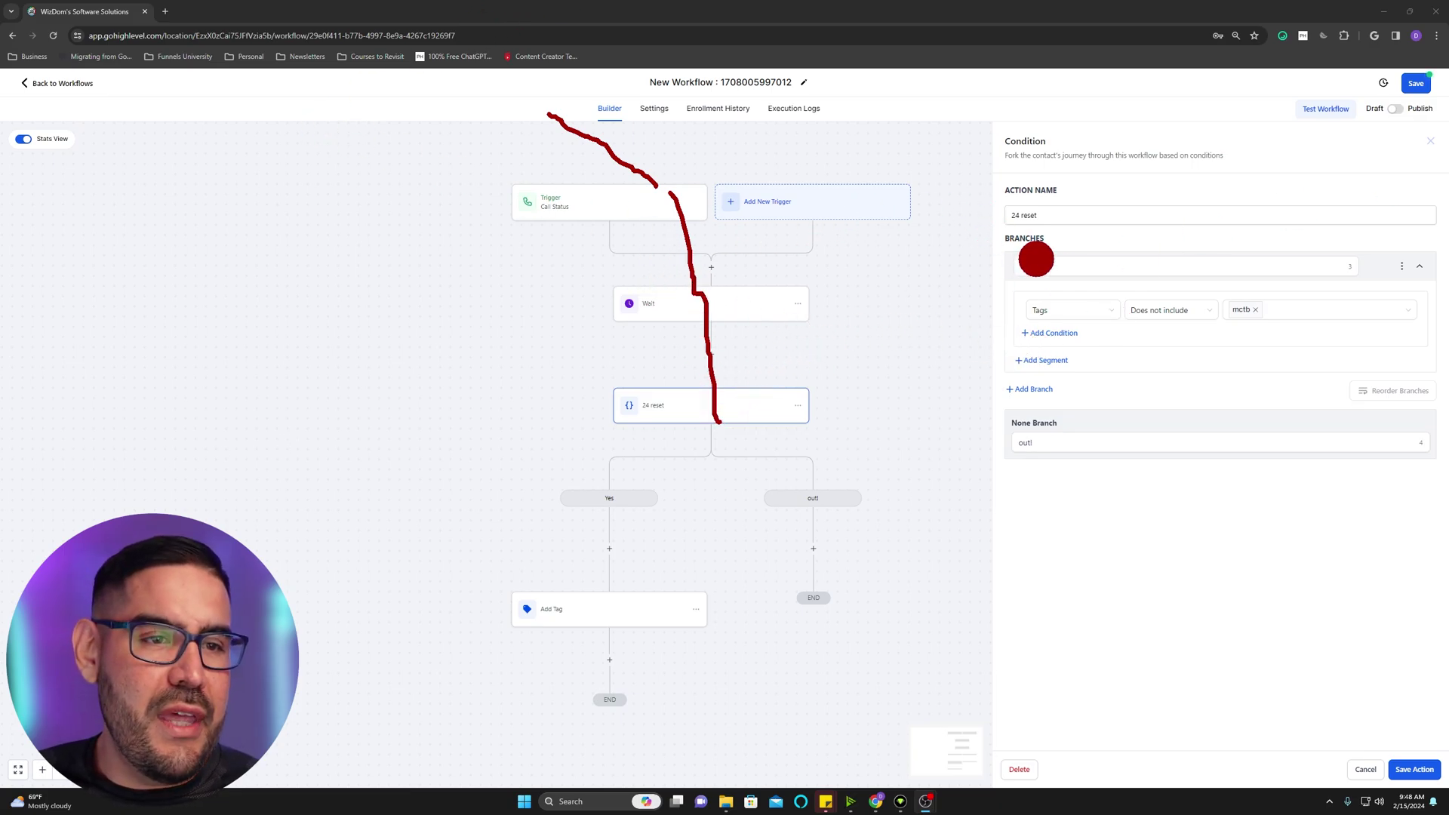
mouse_move(1077, 249)
mouse_down()
mouse_move(994, 269)
mouse_move(1048, 252)
mouse_up()
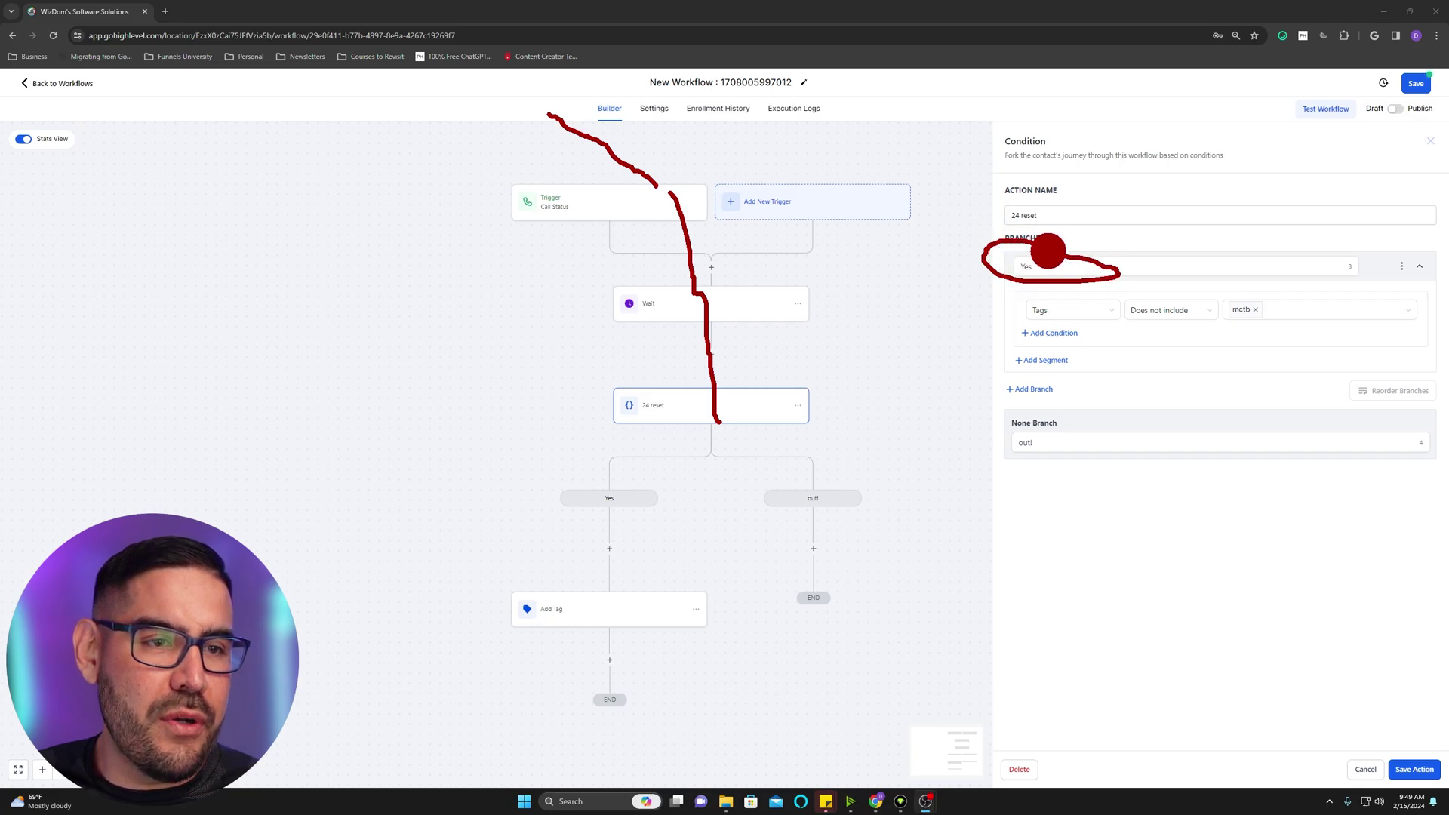
drag(695, 423, 617, 478)
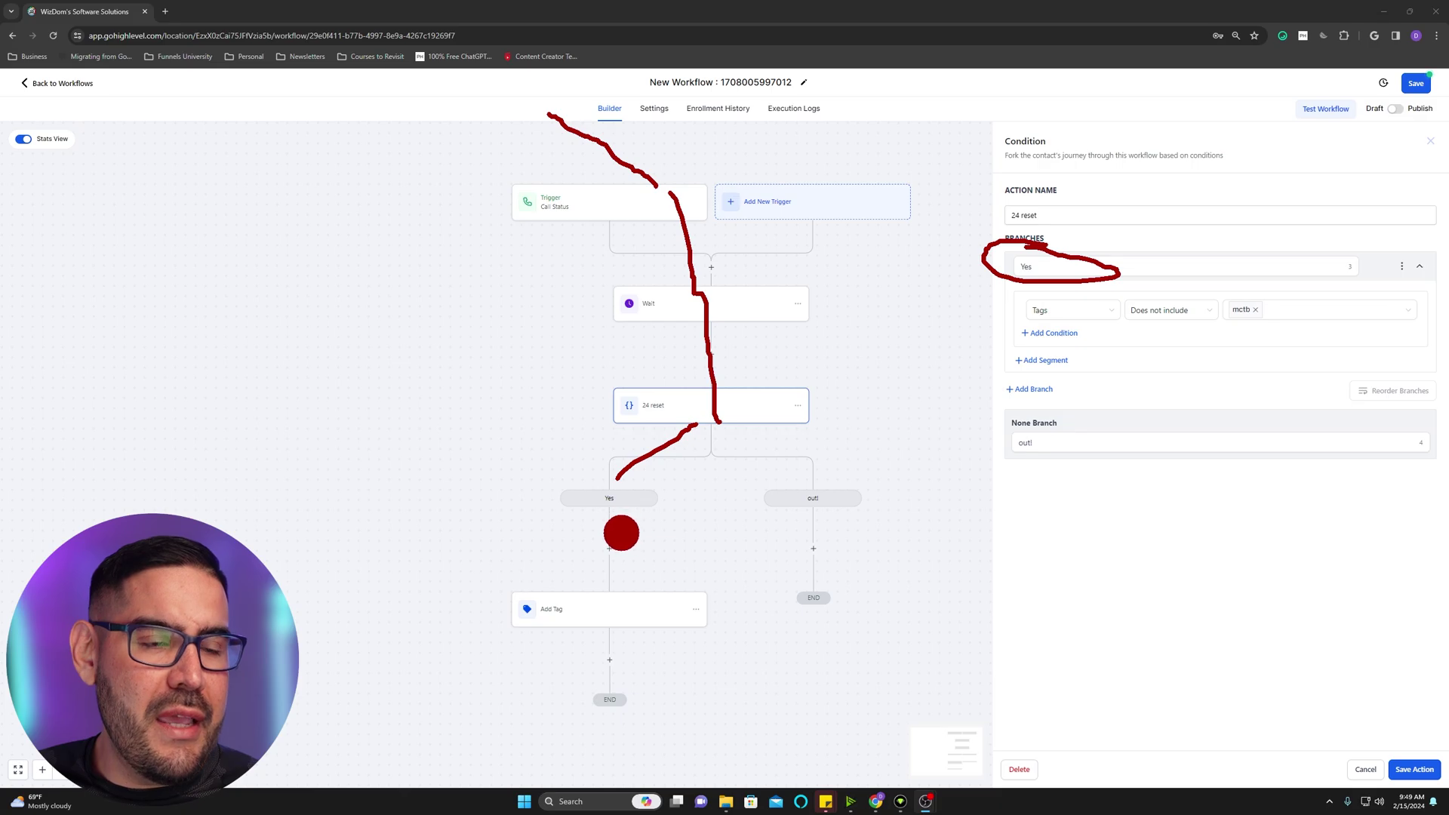
drag(617, 521, 618, 600)
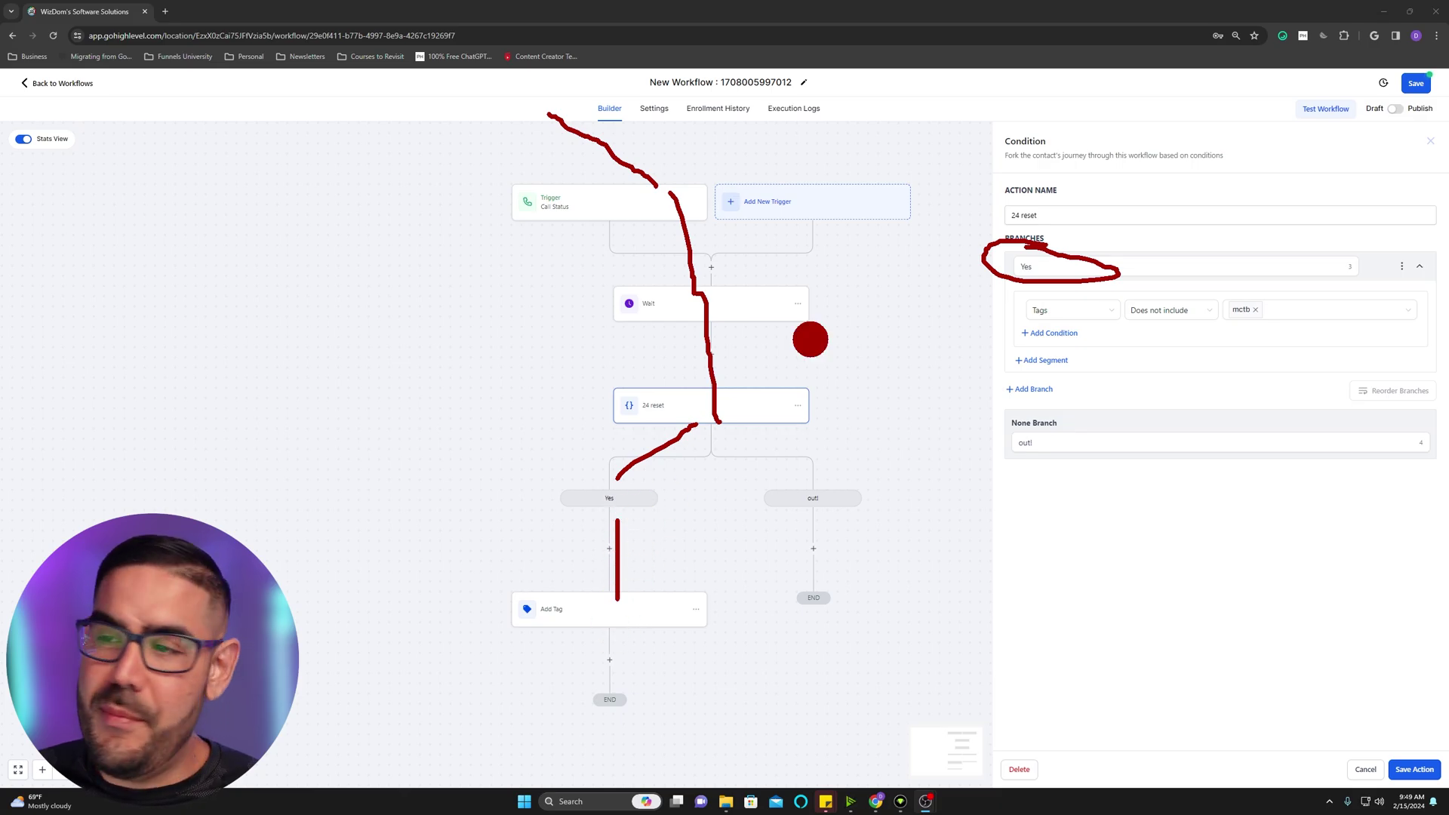
click(573, 612)
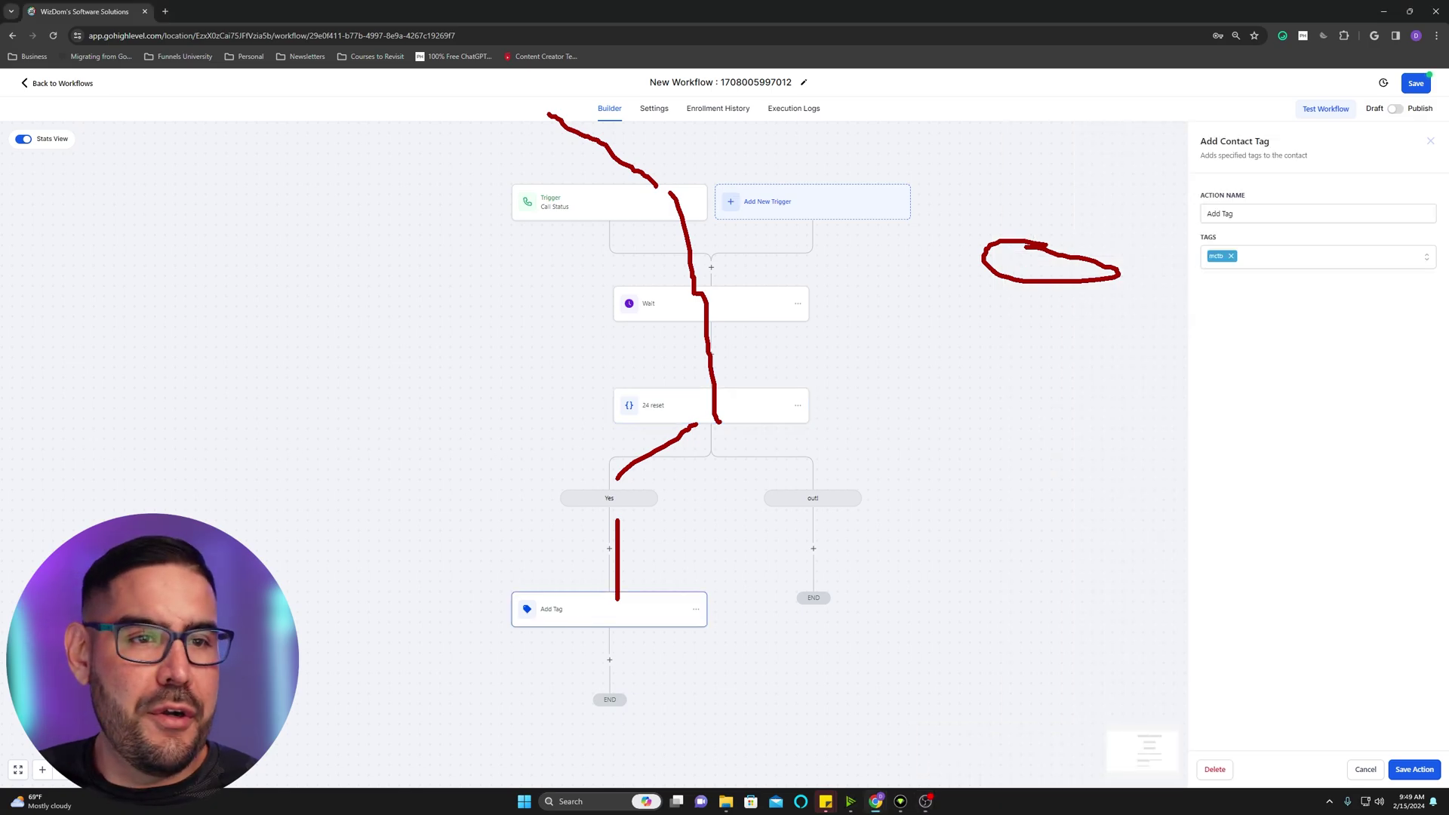
mouse_move(1216, 191)
mouse_down()
mouse_move(1288, 272)
mouse_move(1195, 234)
mouse_up()
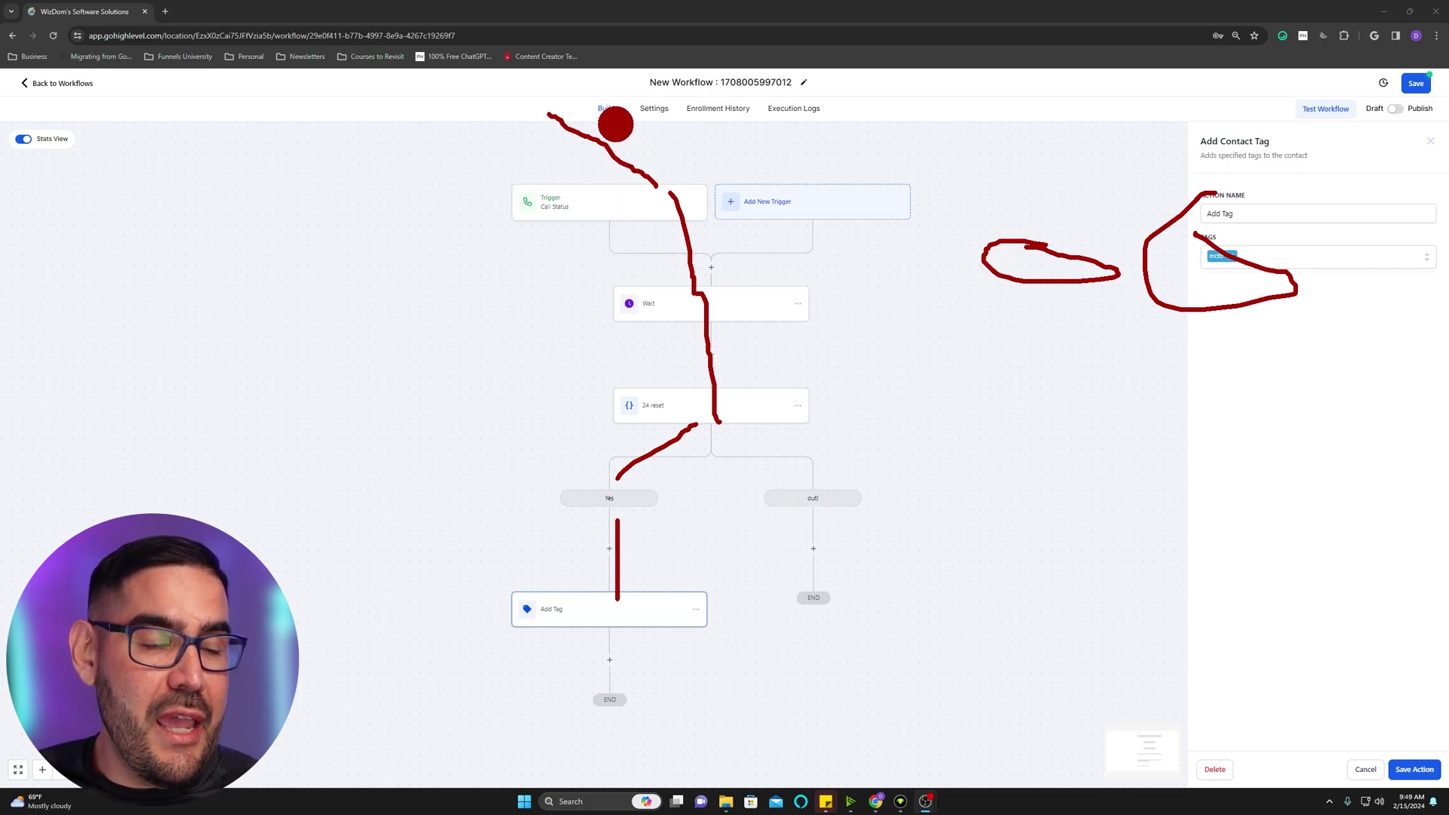
mouse_move(539, 84)
mouse_down()
mouse_move(690, 145)
mouse_move(728, 201)
mouse_move(734, 383)
mouse_up()
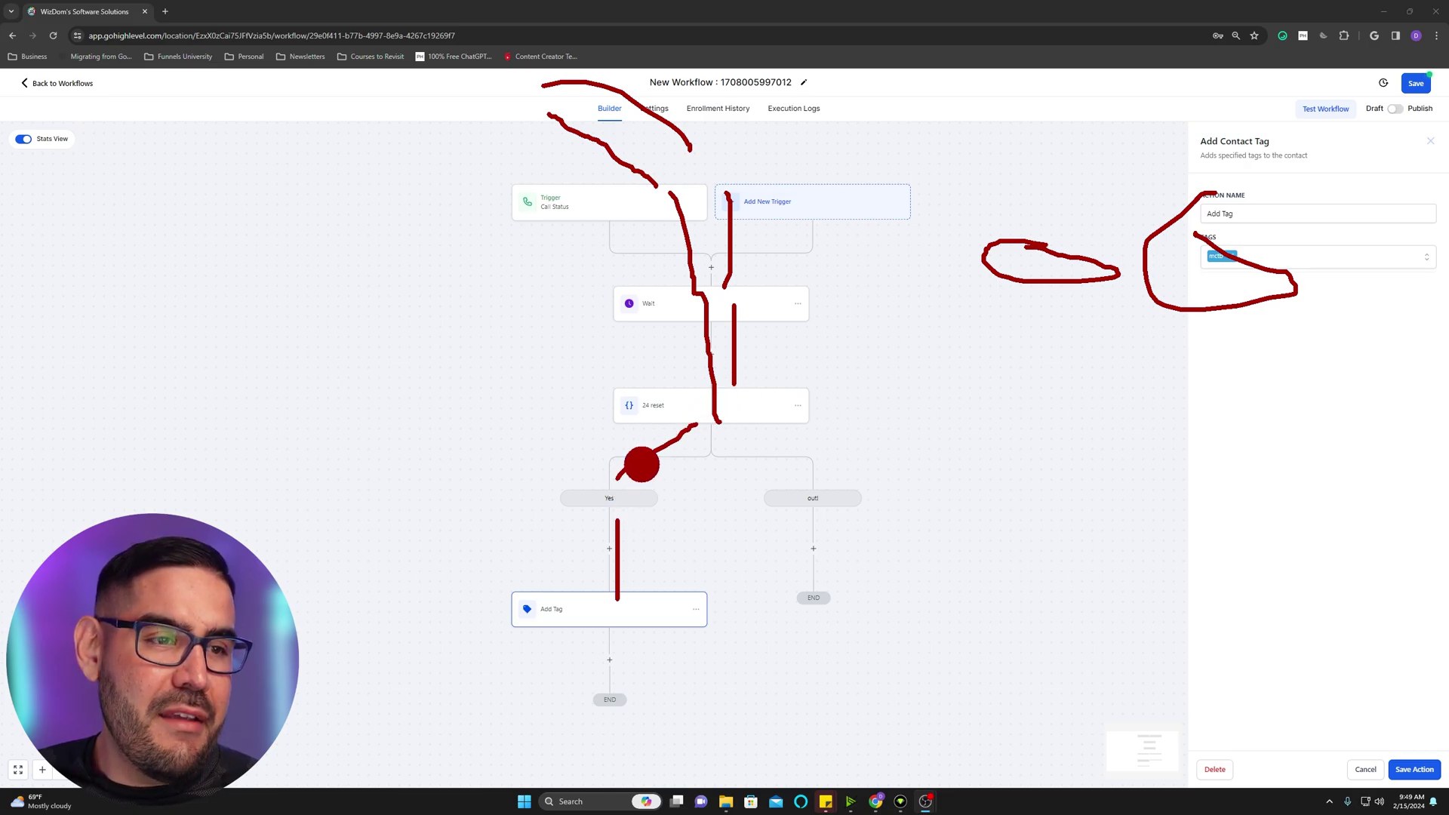
mouse_move(752, 364)
mouse_down()
mouse_move(815, 573)
mouse_move(939, 698)
mouse_up()
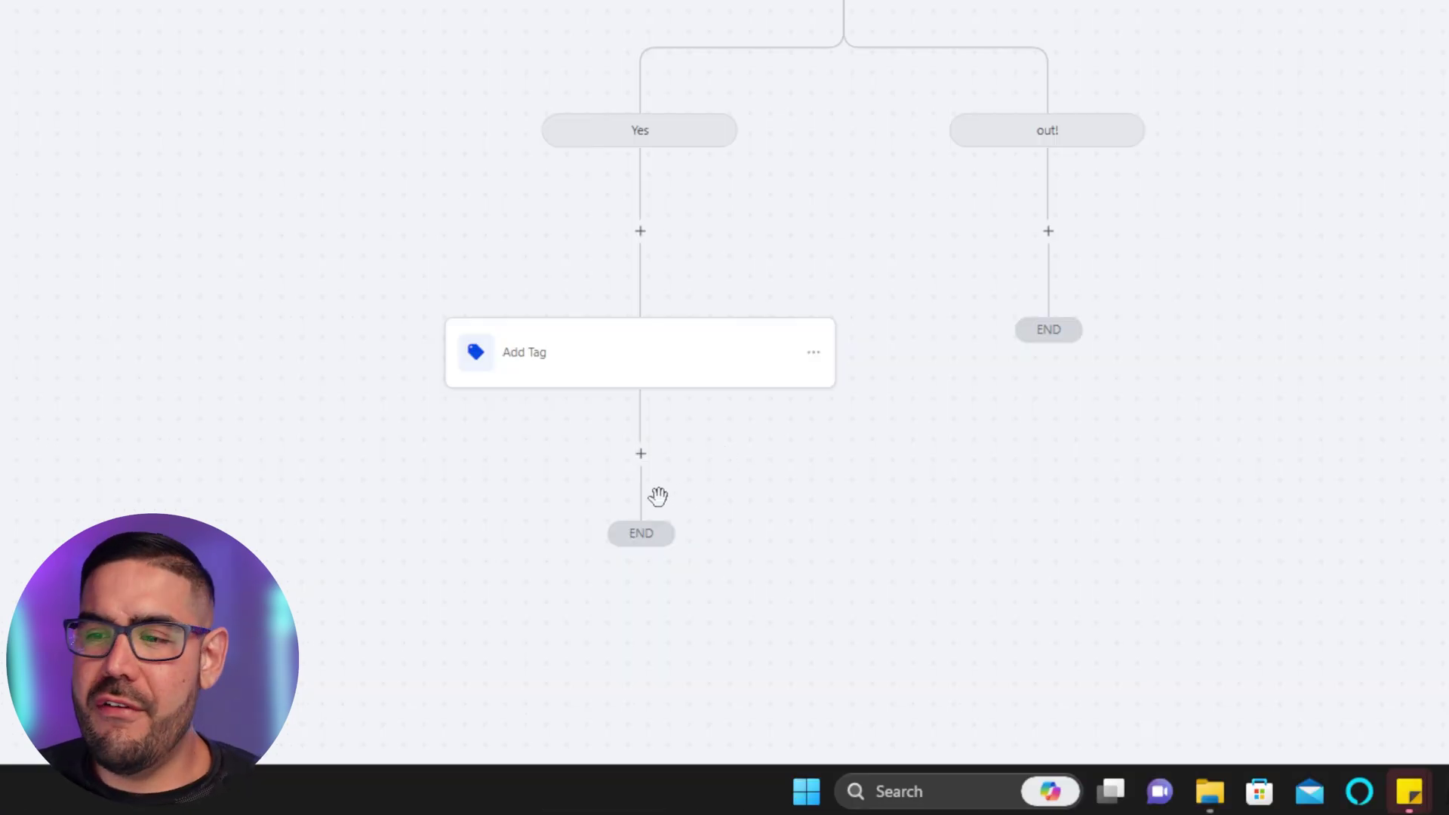
Add an If / Else action below Add Tag on the Yes branch and name it "Open - Closed (days)"
click(641, 455)
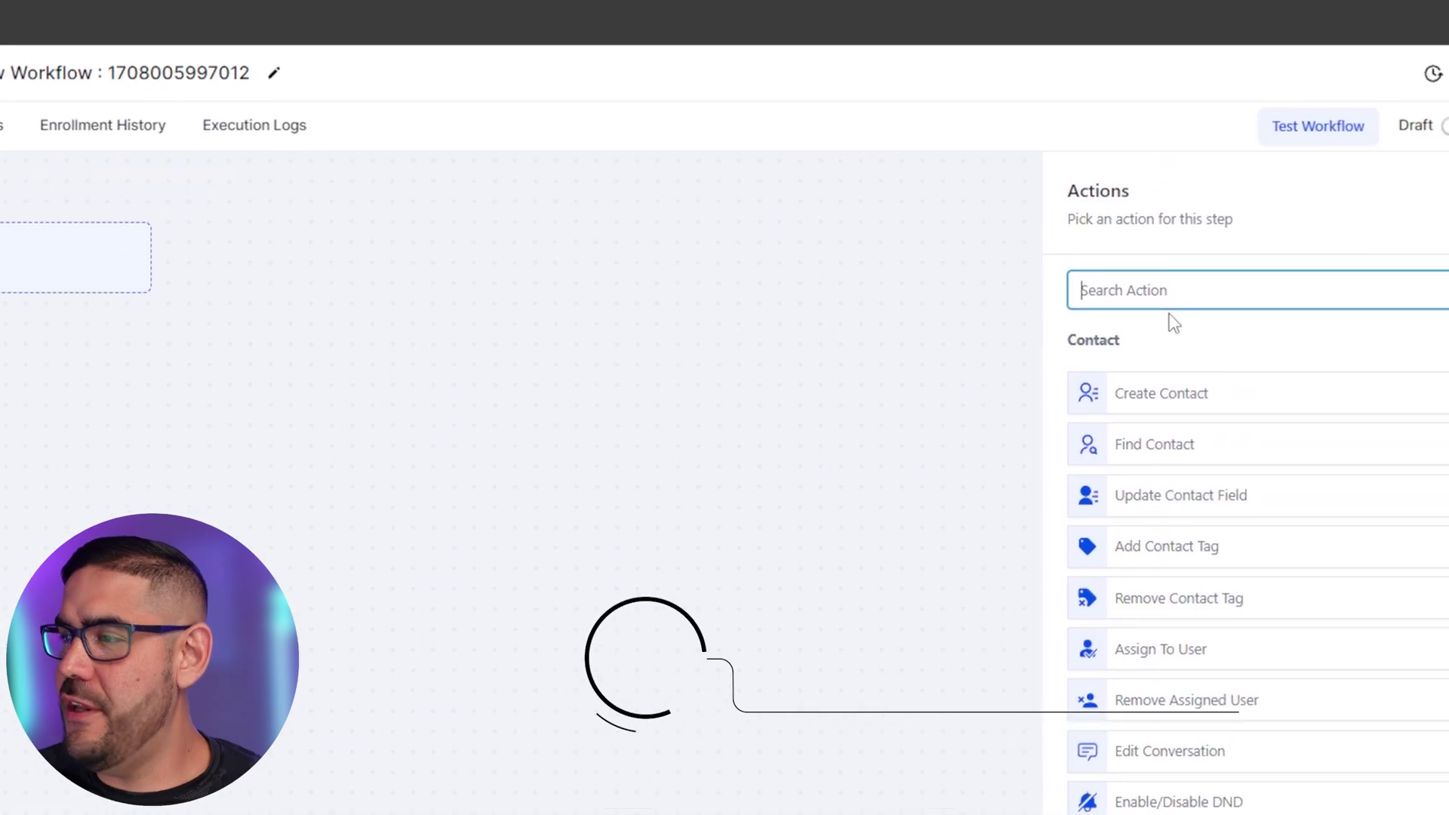
text(if)
click(1056, 459)
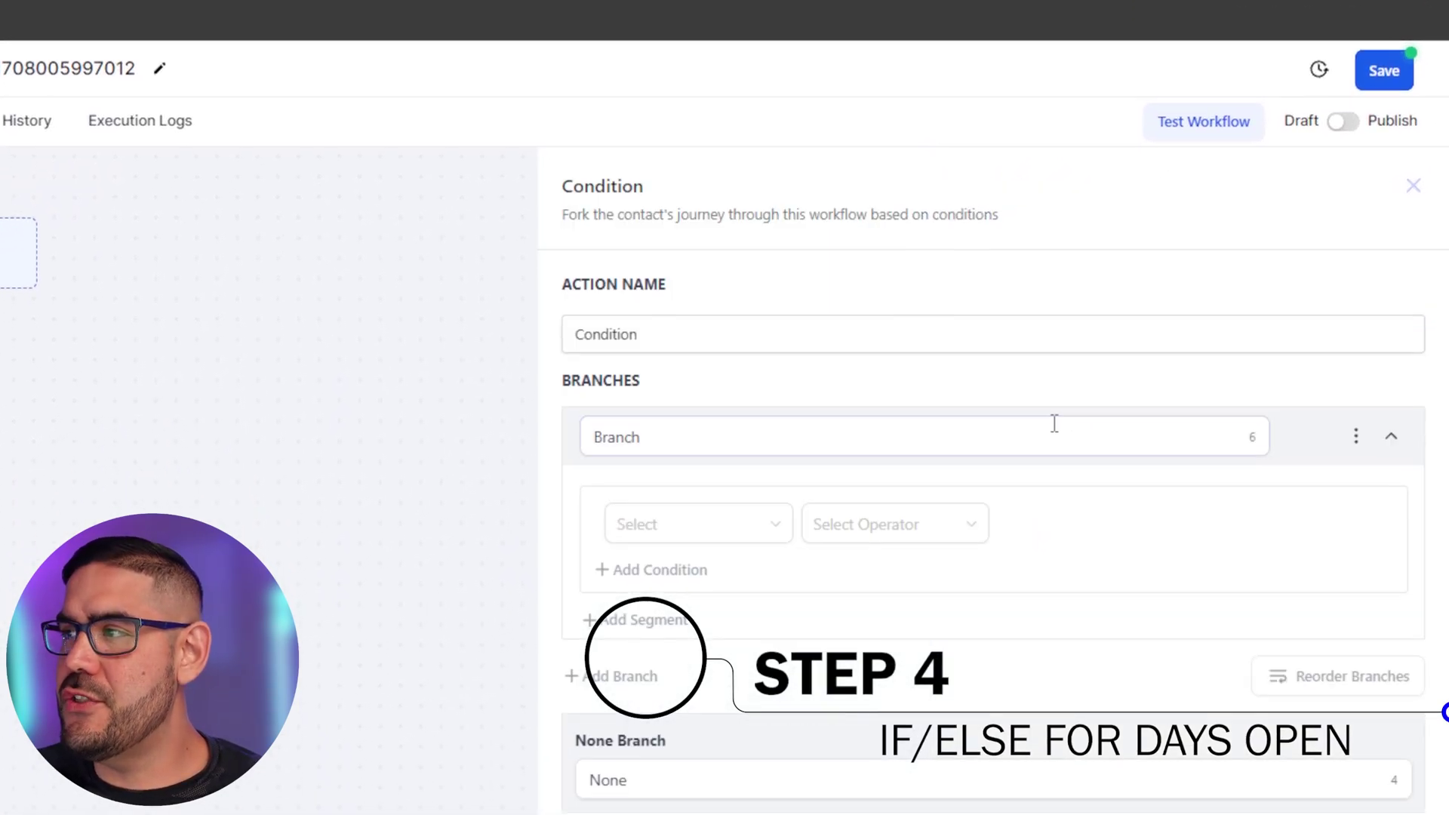
key(shift+Tab)
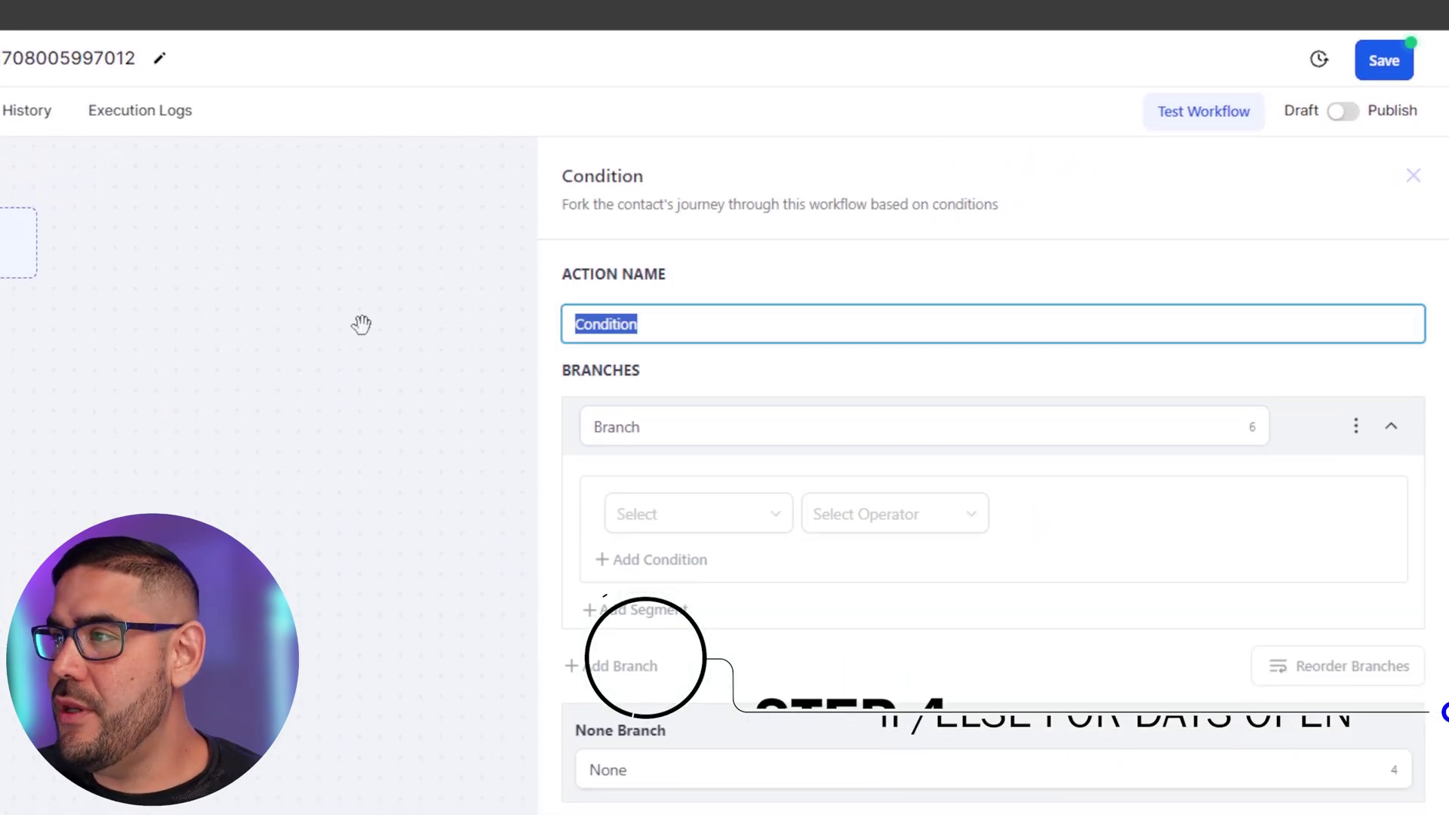
text(Open)
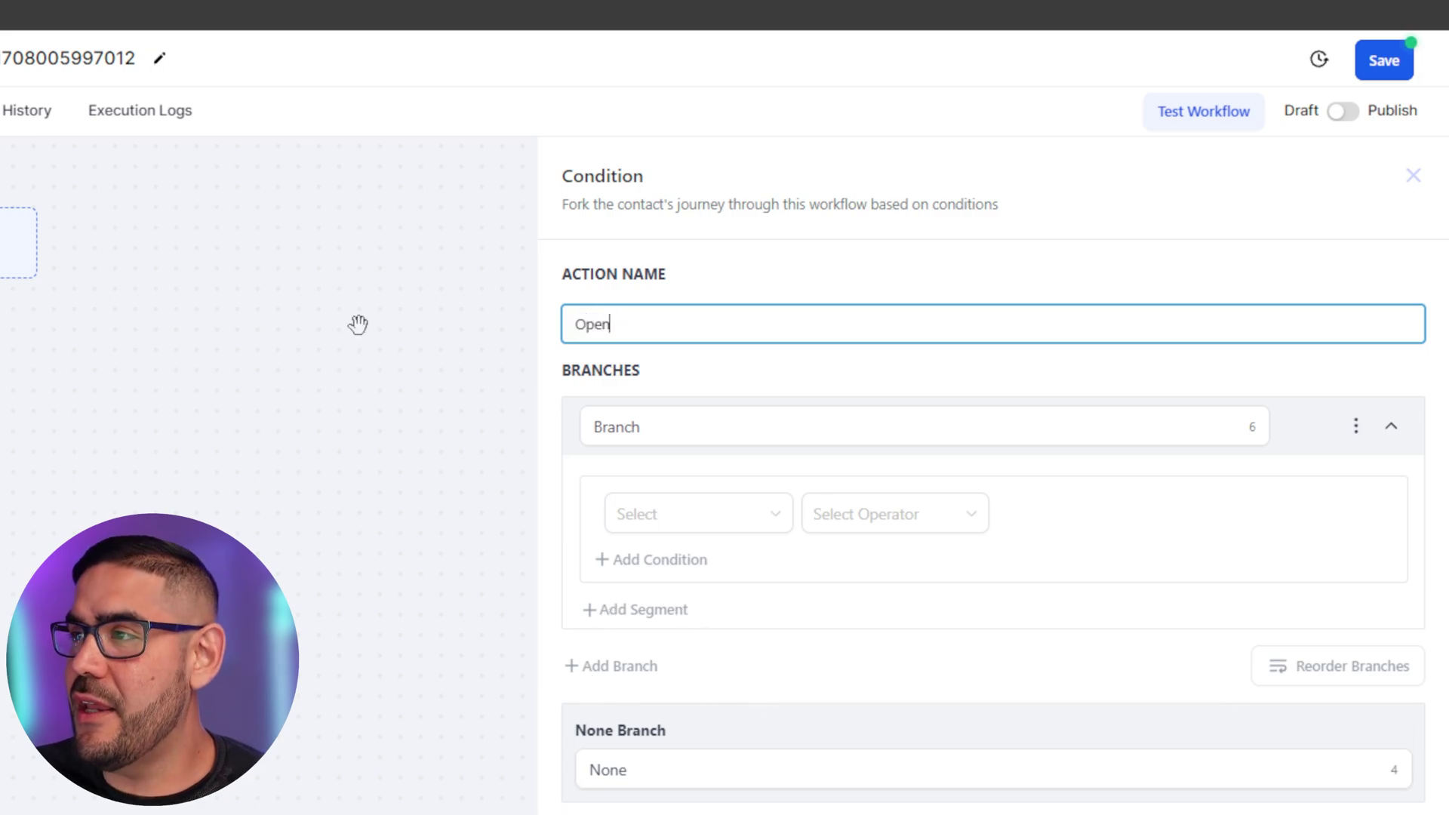
text( - /C)
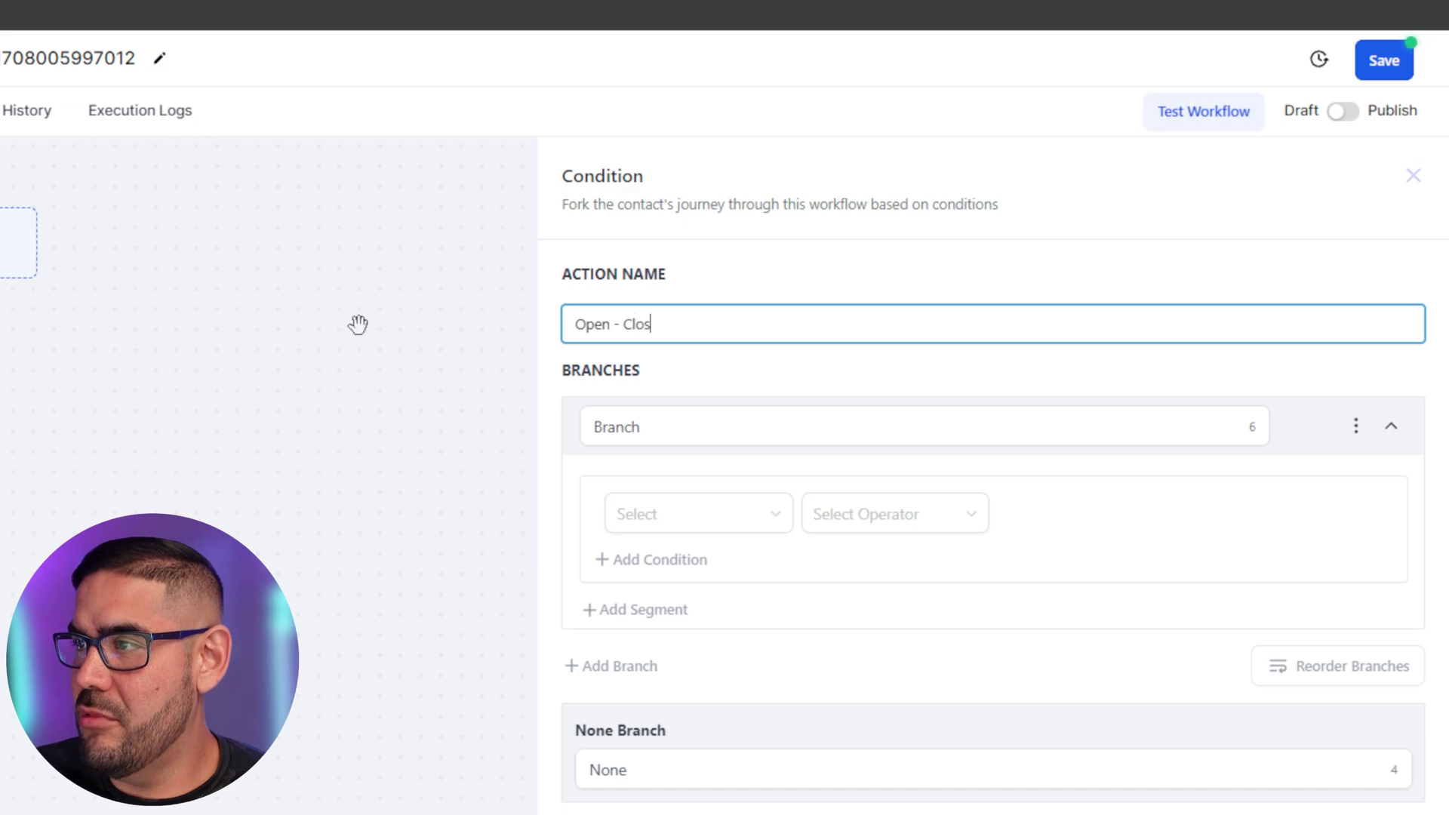
text(losed (days))
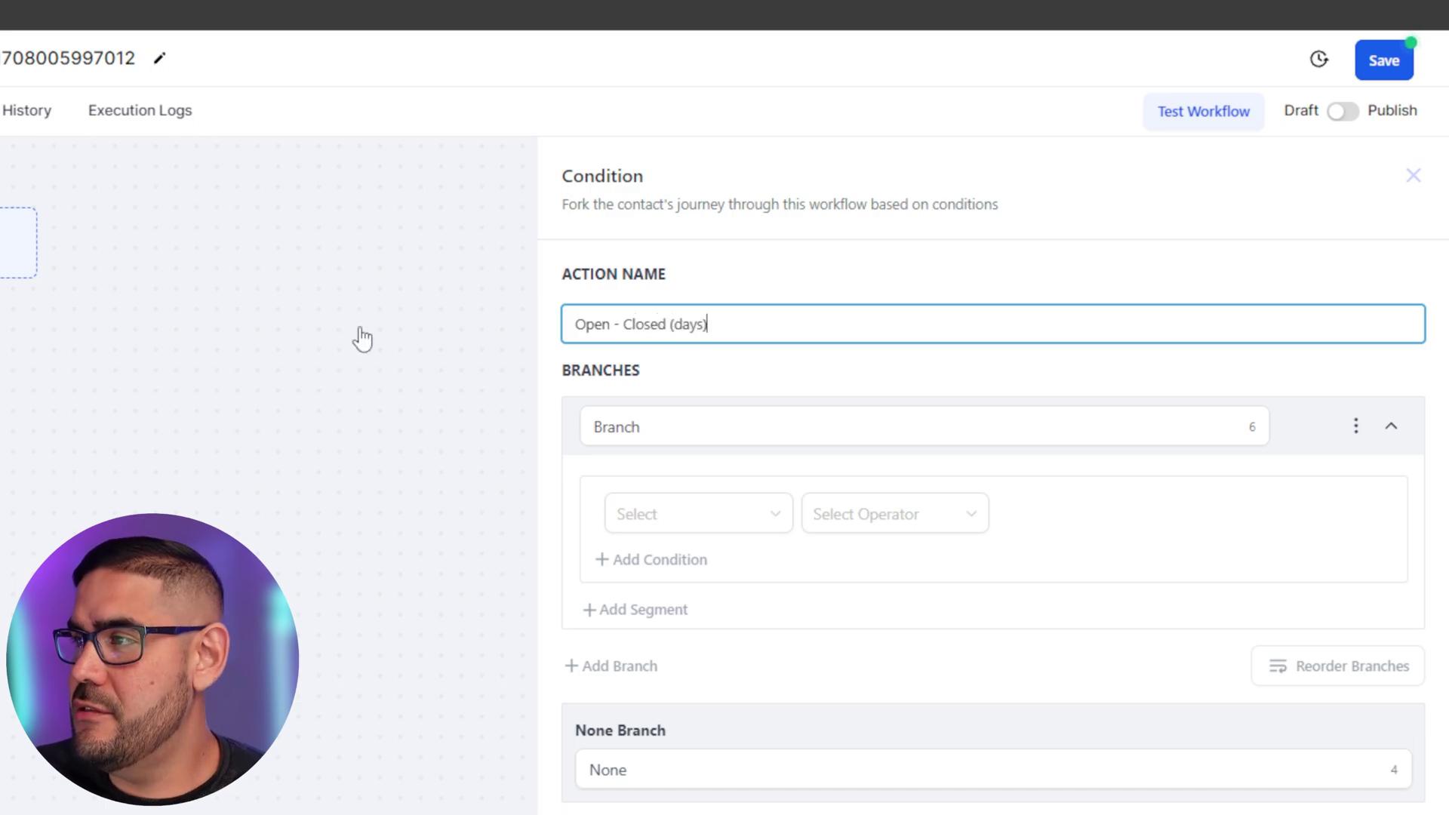
Rename the new condition's first branch "Open" and its None branch "Closed"
click(736, 426)
key(ctrl+a)
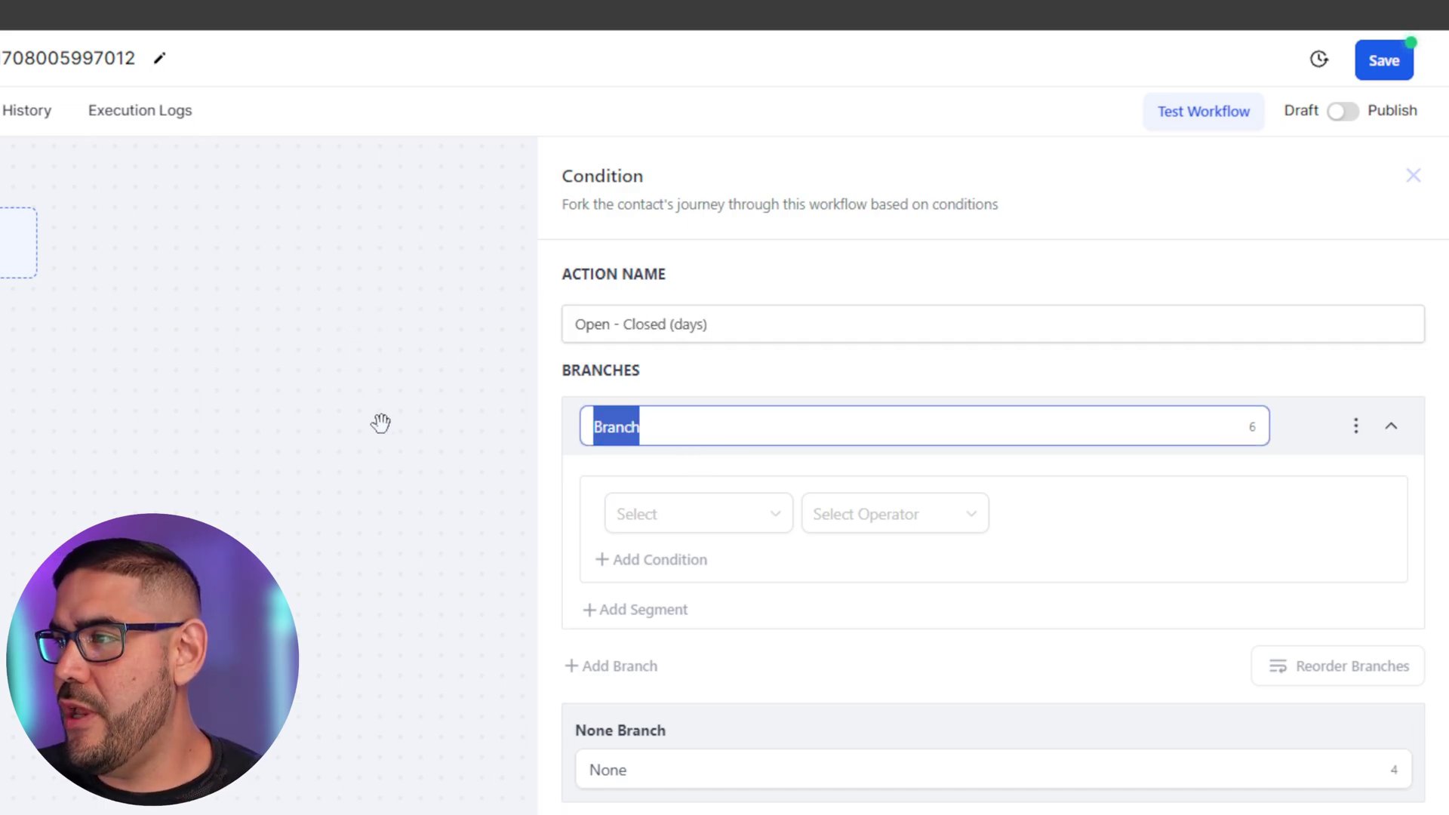
text(Opejn)
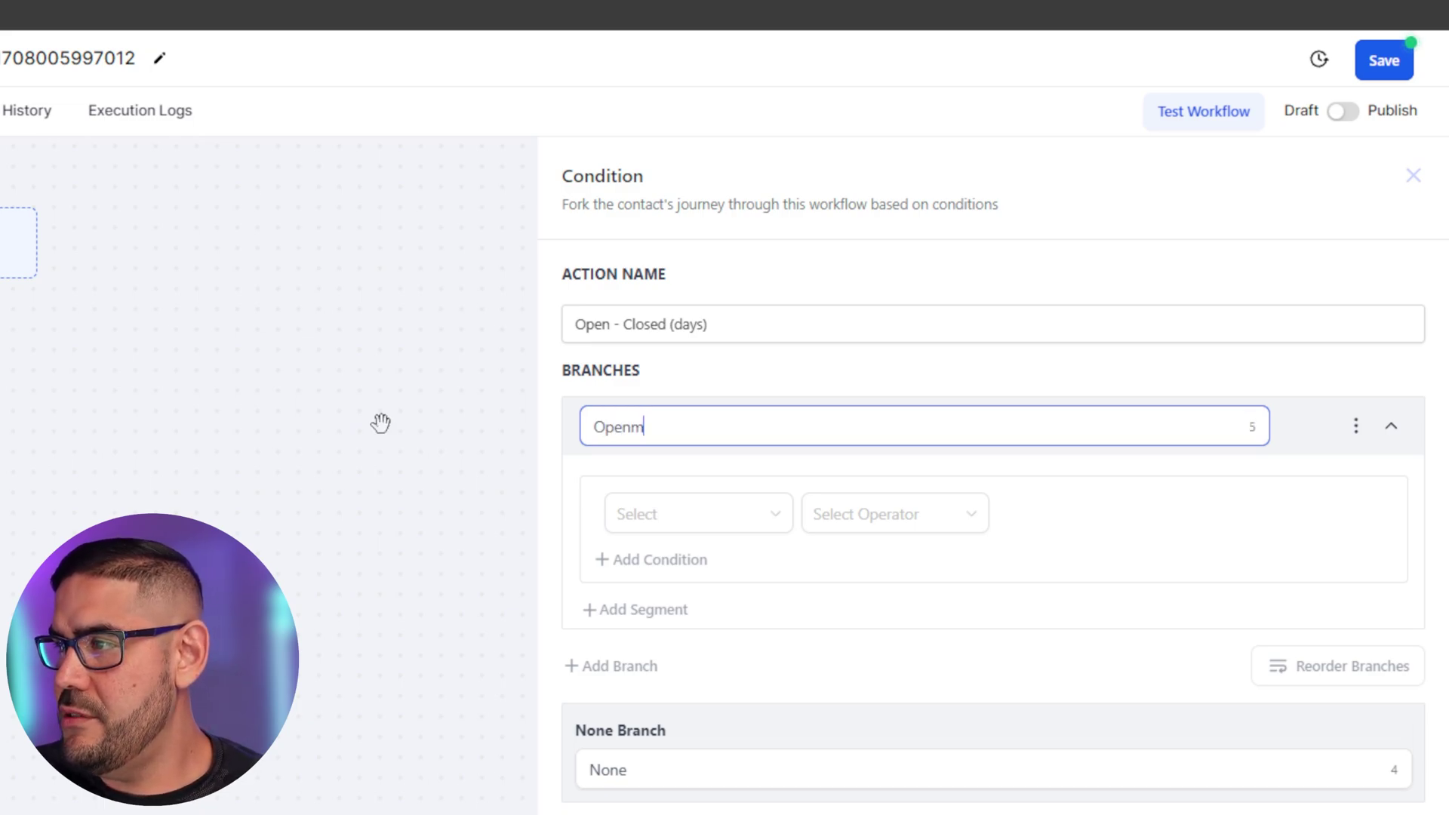
drag(672, 755, 433, 753)
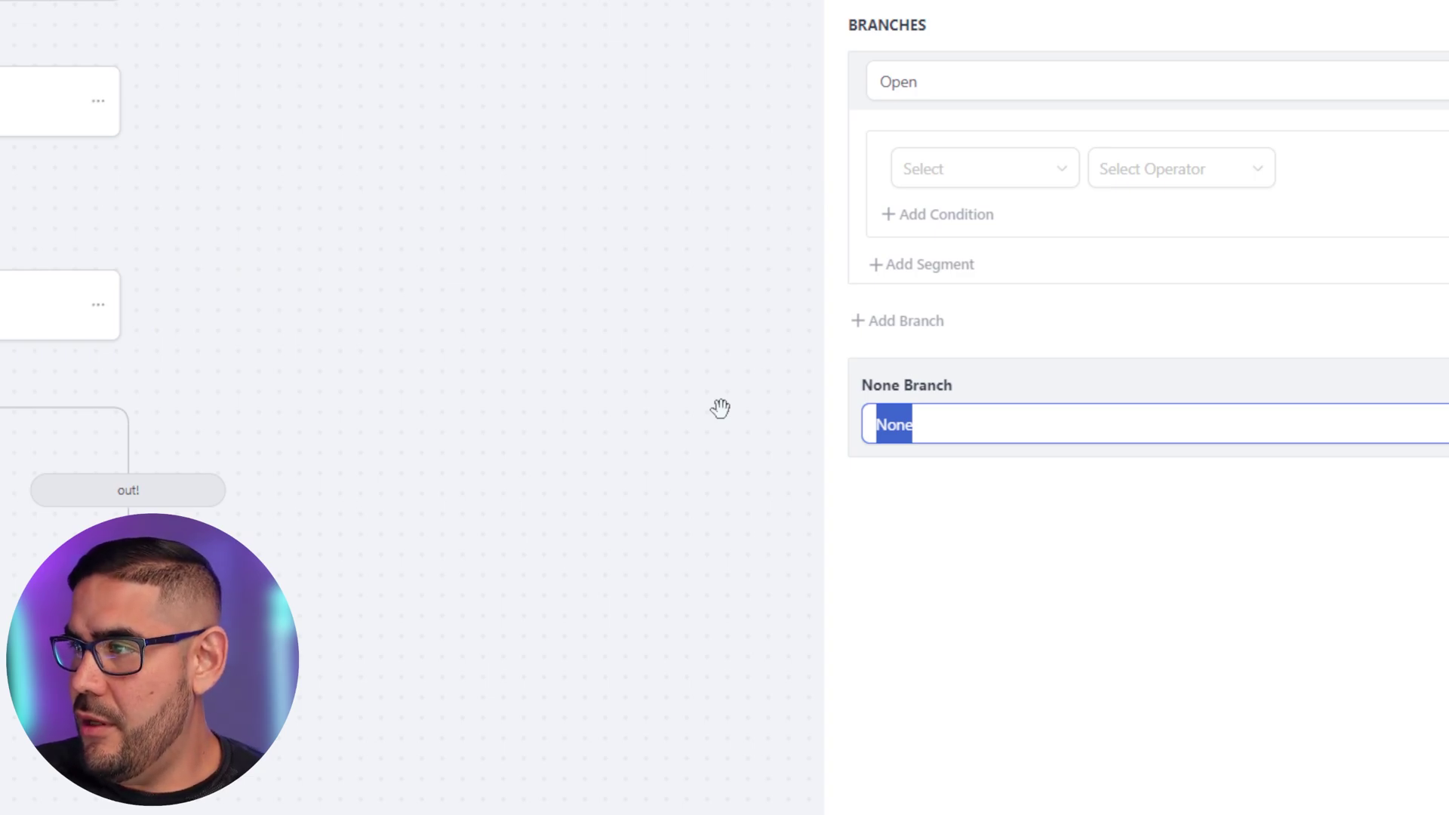
text(Closed)
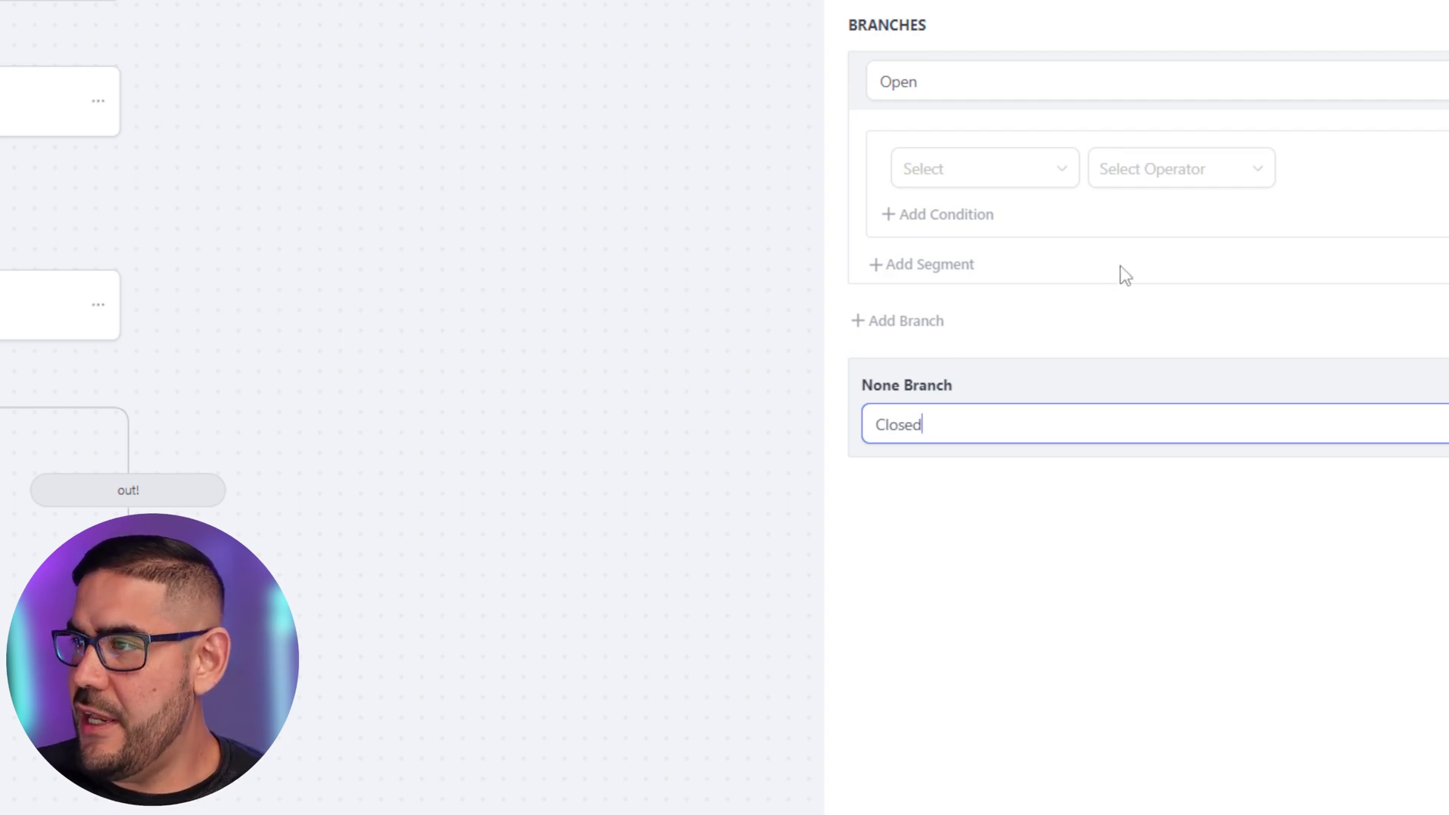
Extend the branch names to "Open - Weekdays" for the first branch and "Closed - Weekends" for the None branch
click(944, 88)
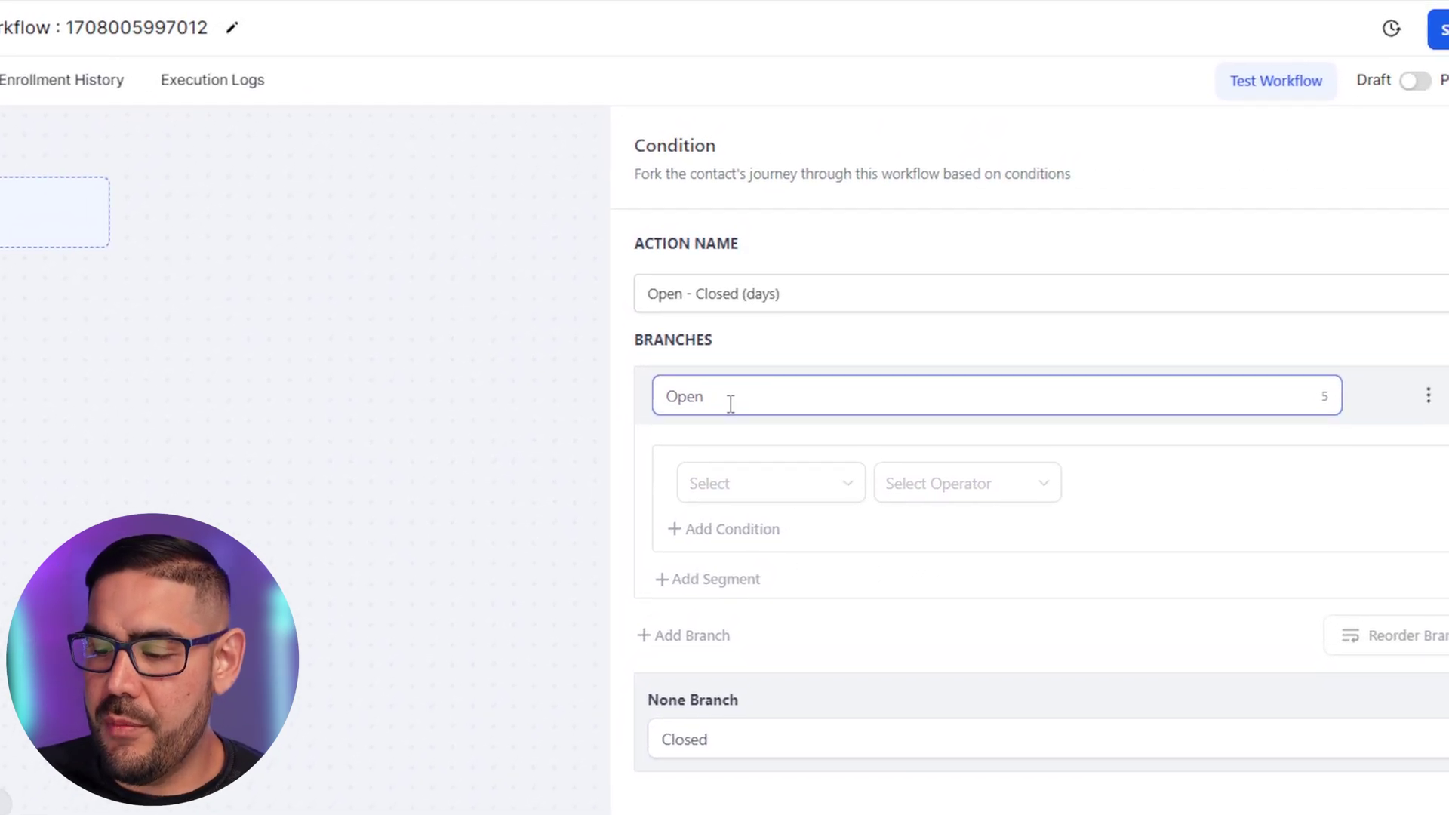
text(- Weekdays)
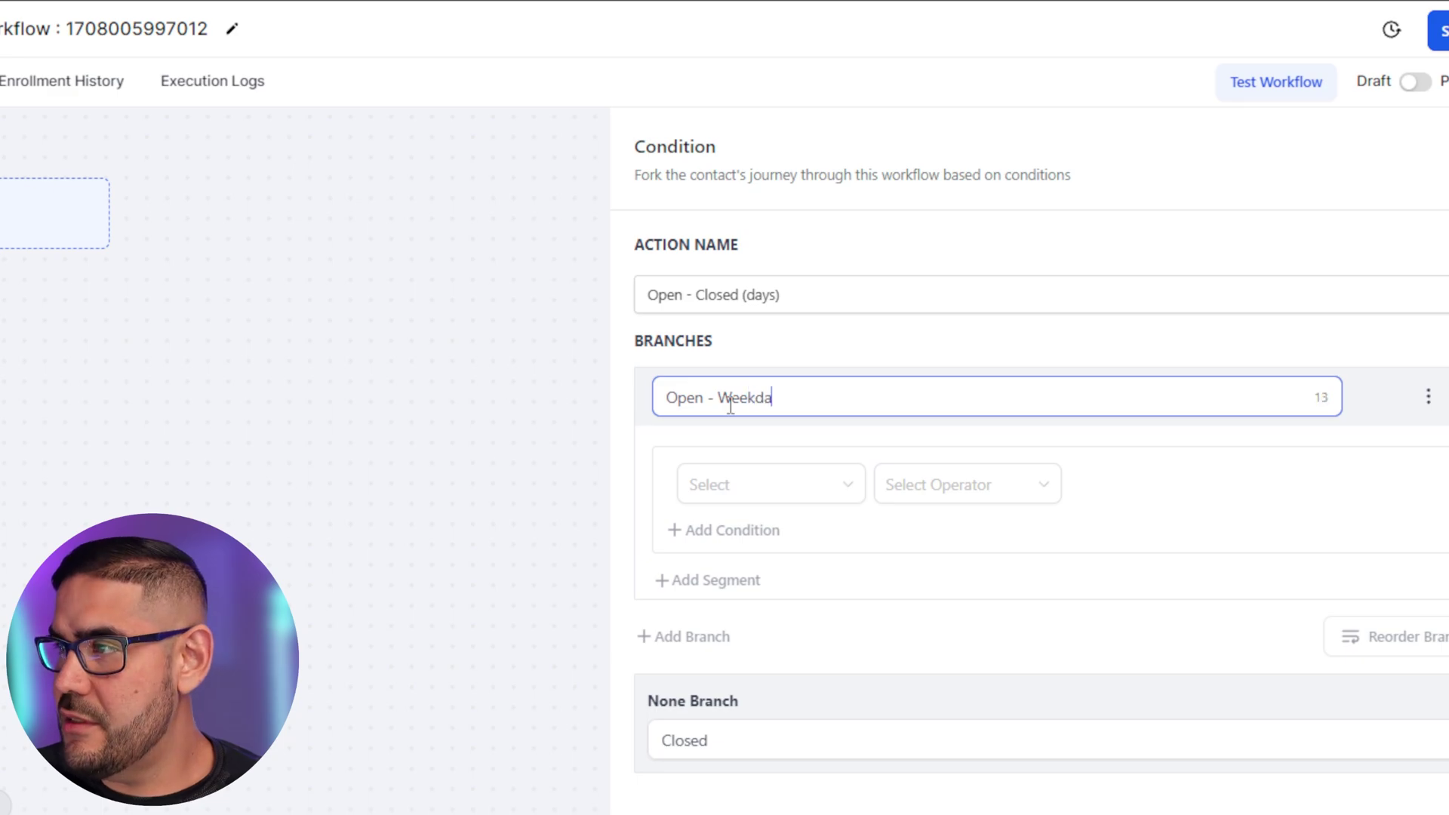
click(774, 743)
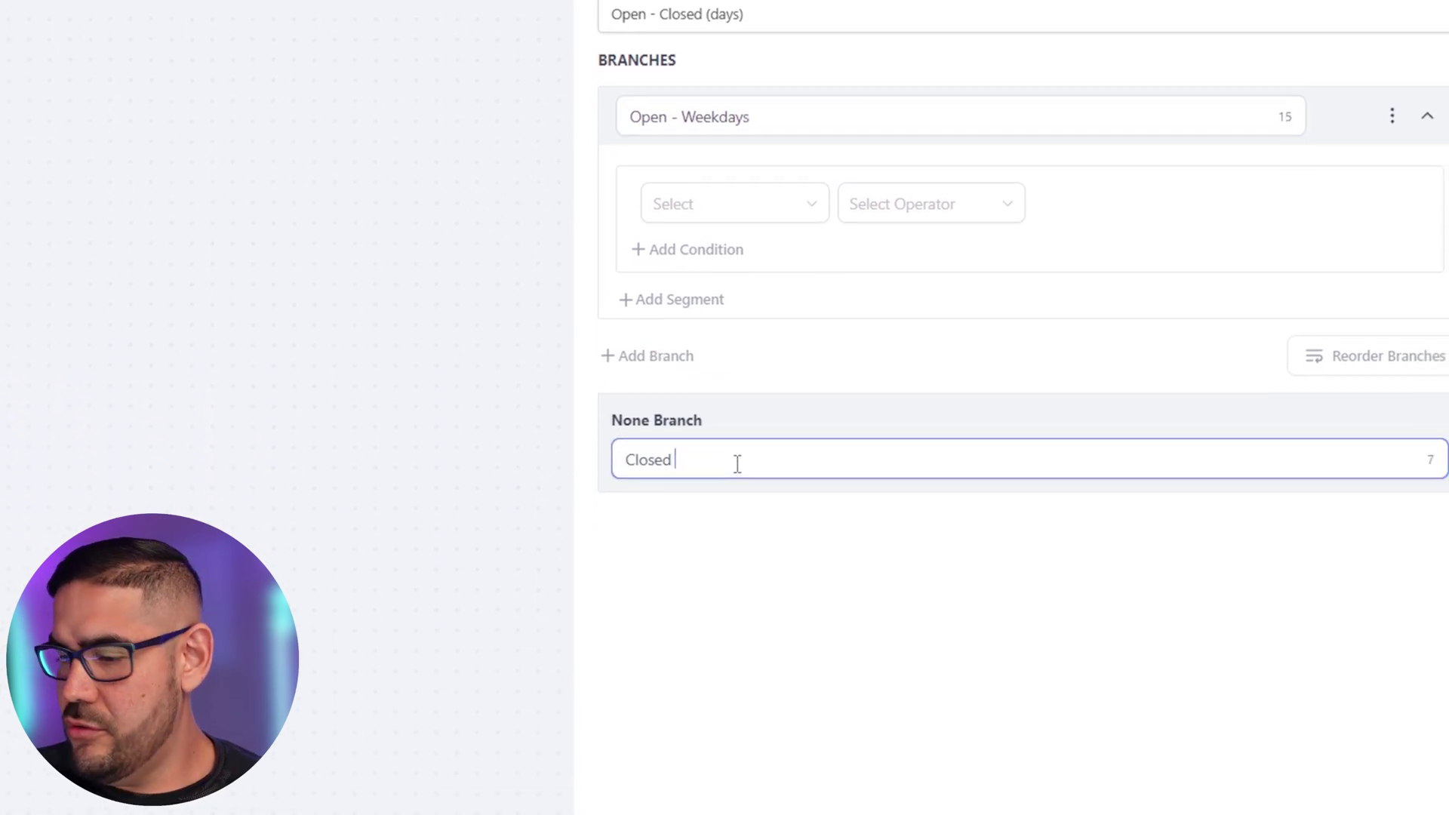
text(- Weekends)
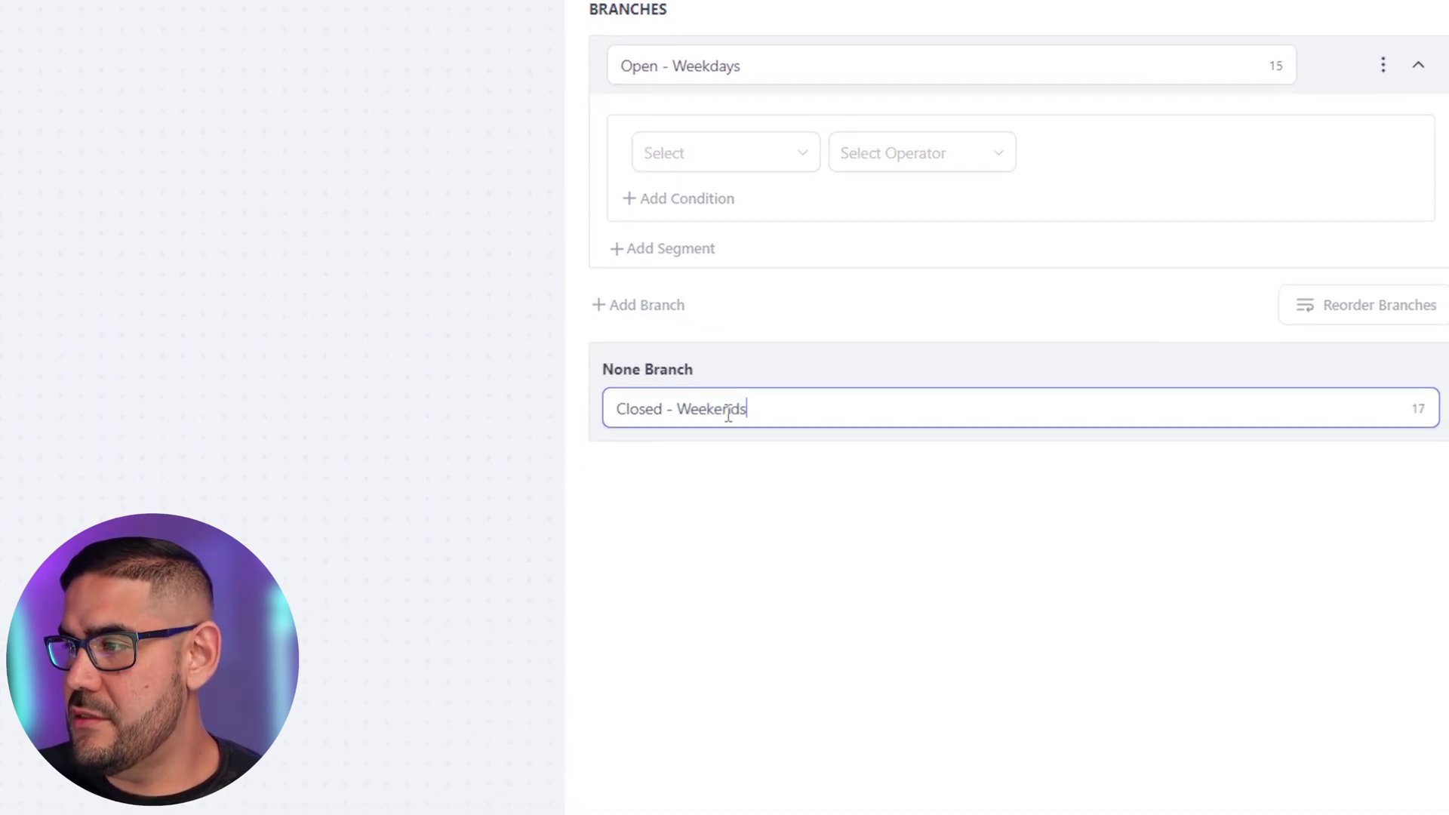
Set the Open - Weekdays branch's condition to Current Day of week, Is, Weekday, and save the action
click(676, 462)
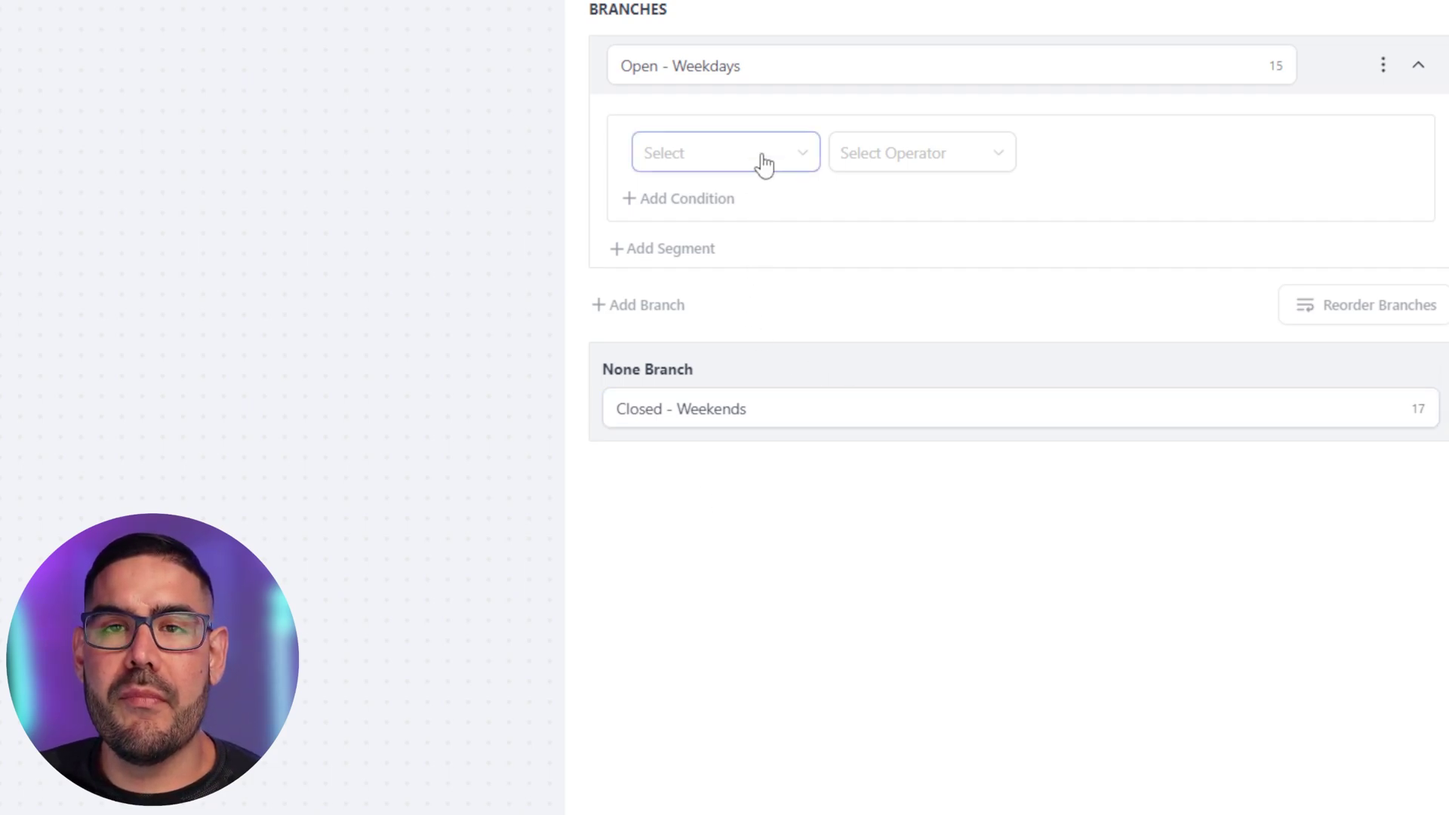
click(726, 425)
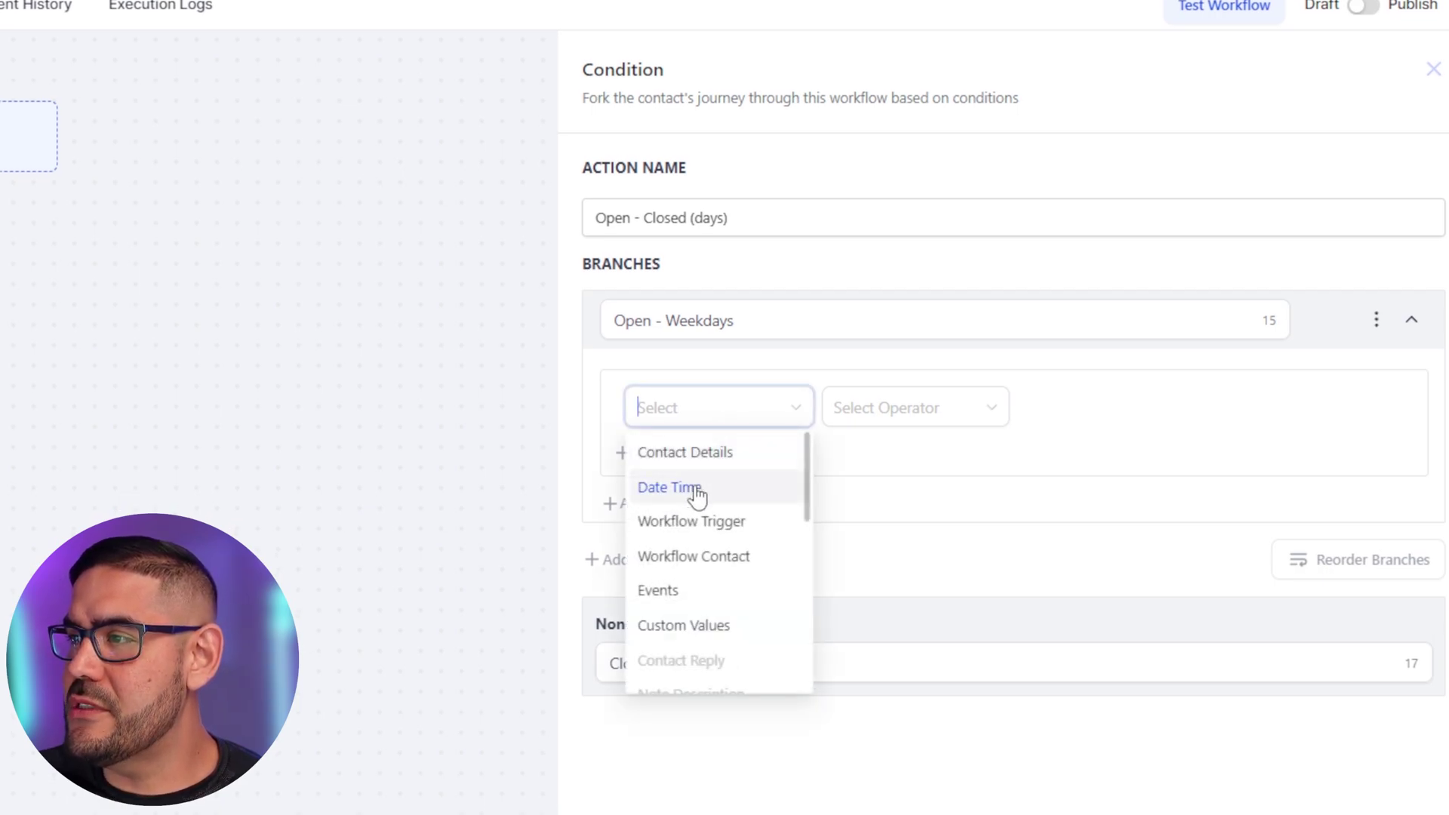
click(696, 489)
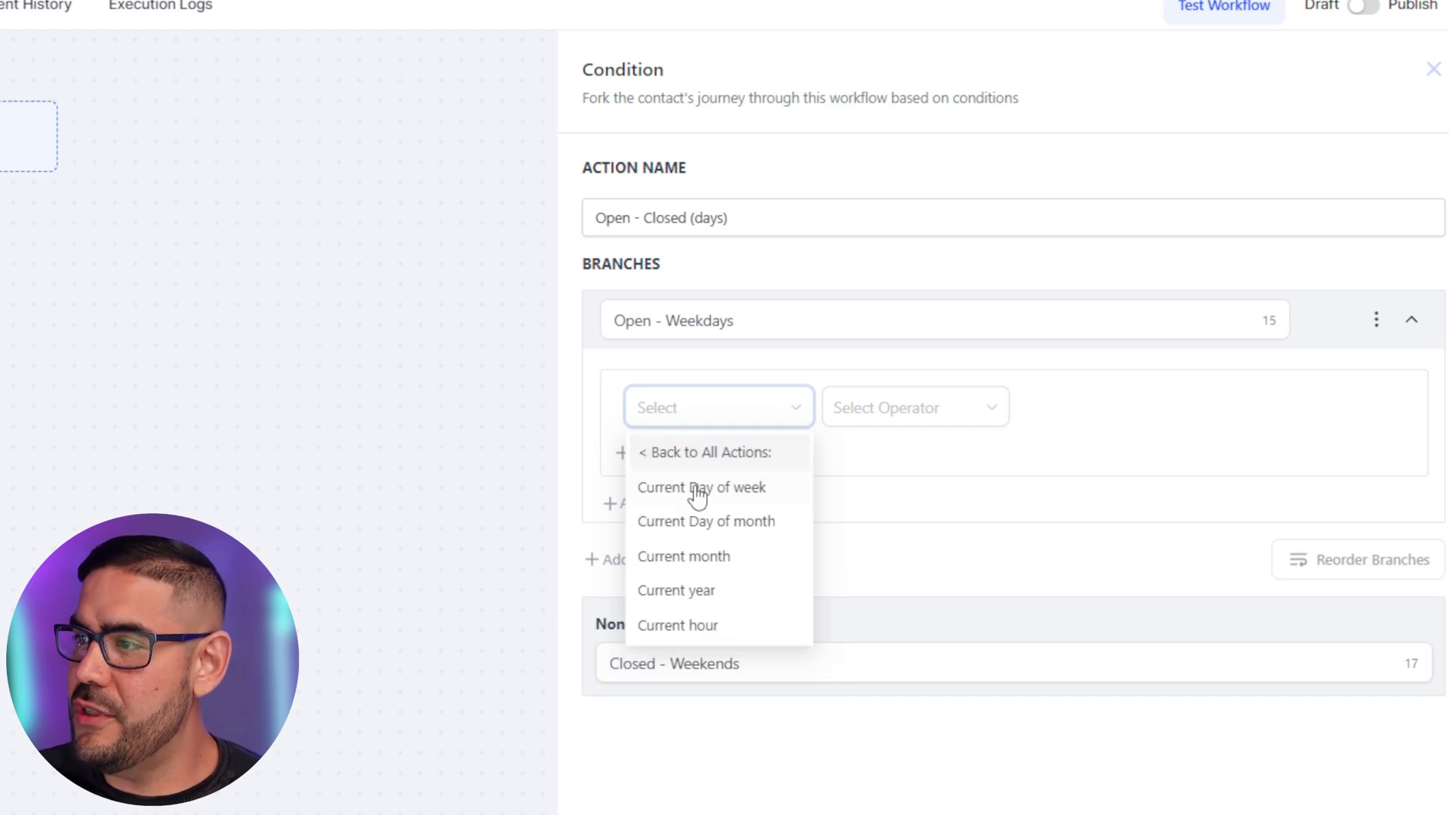
click(708, 491)
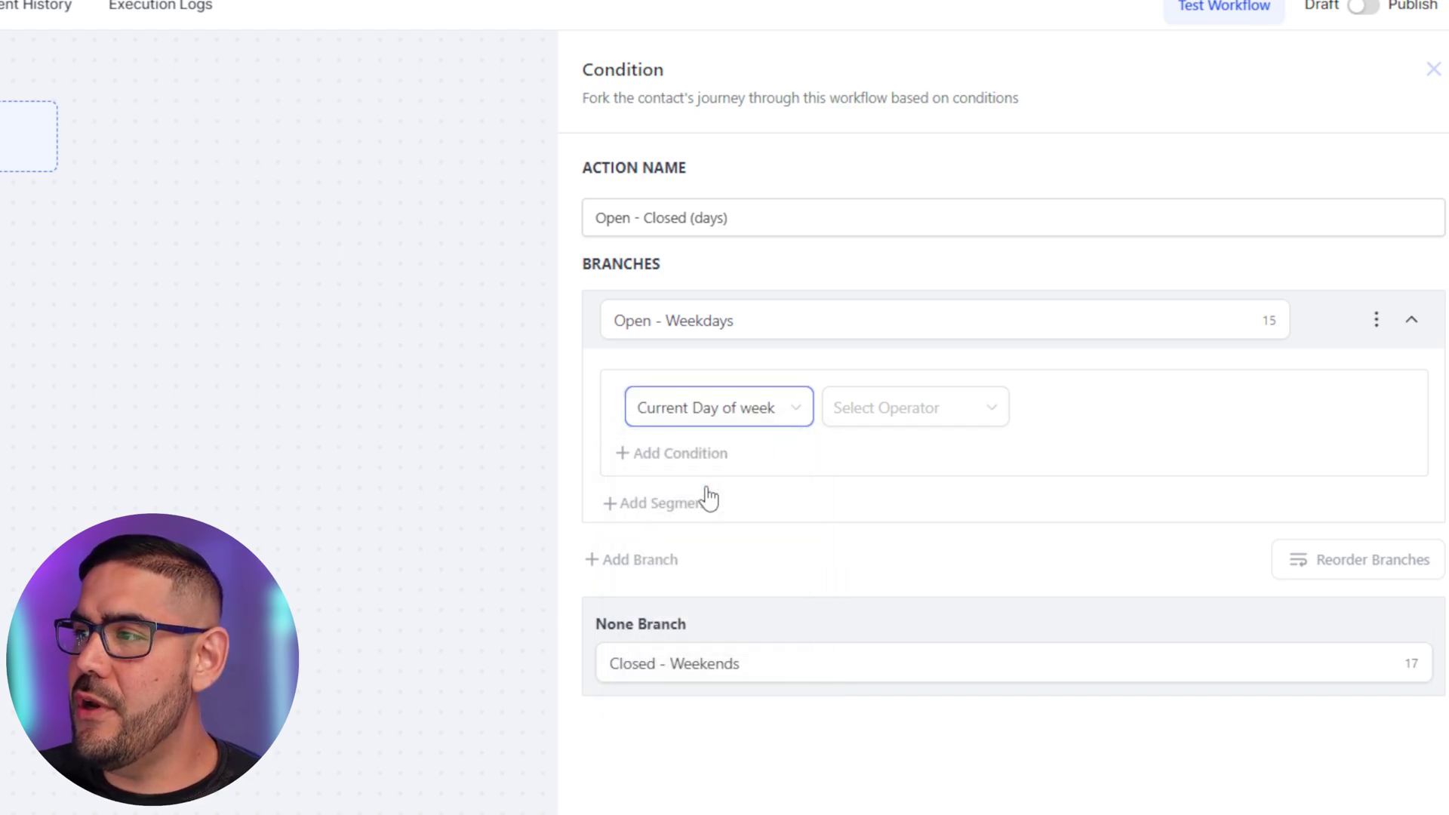
click(880, 409)
click(844, 457)
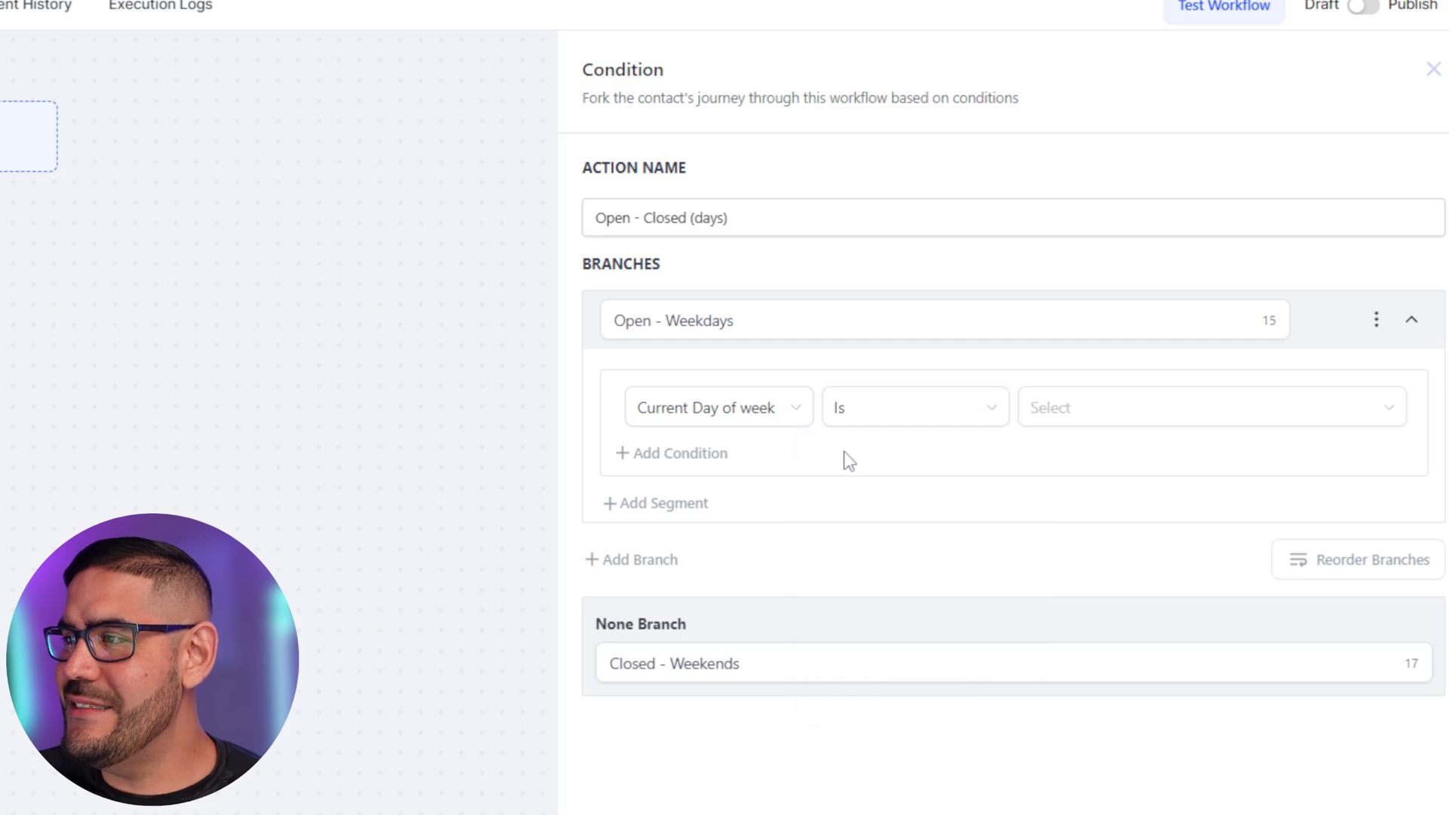
click(1082, 413)
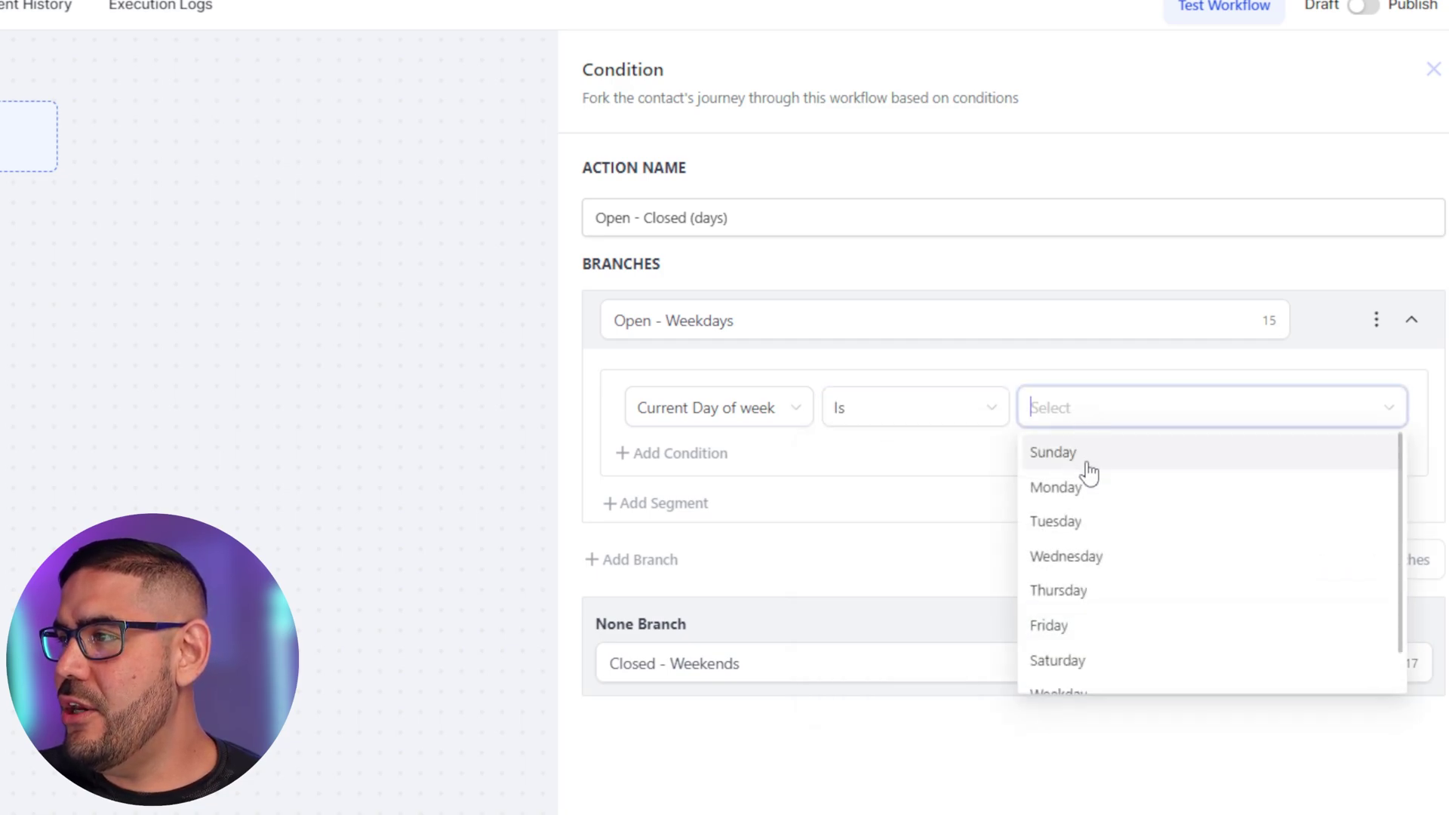
scroll(1089, 476, down, 1)
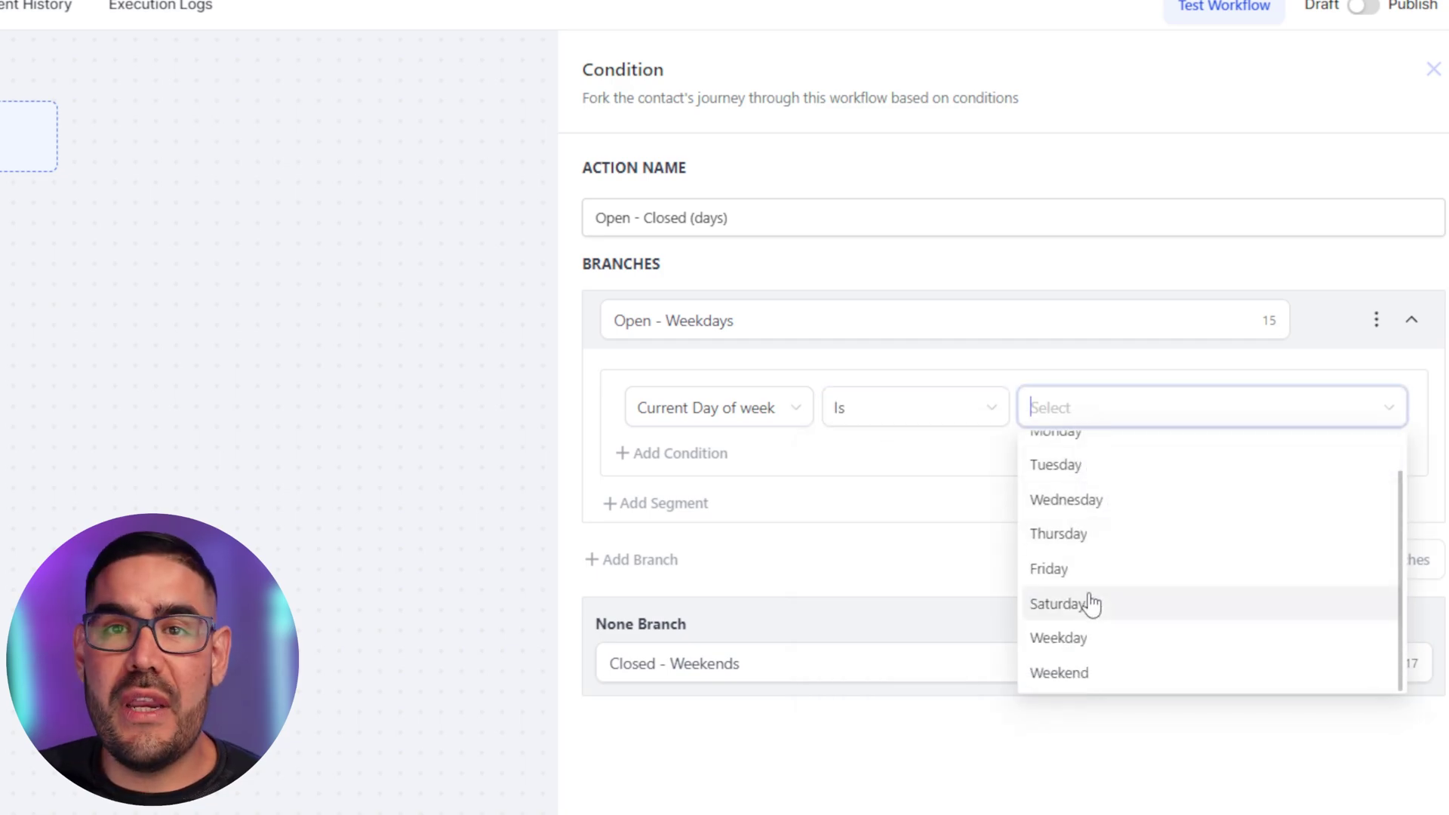
click(1068, 641)
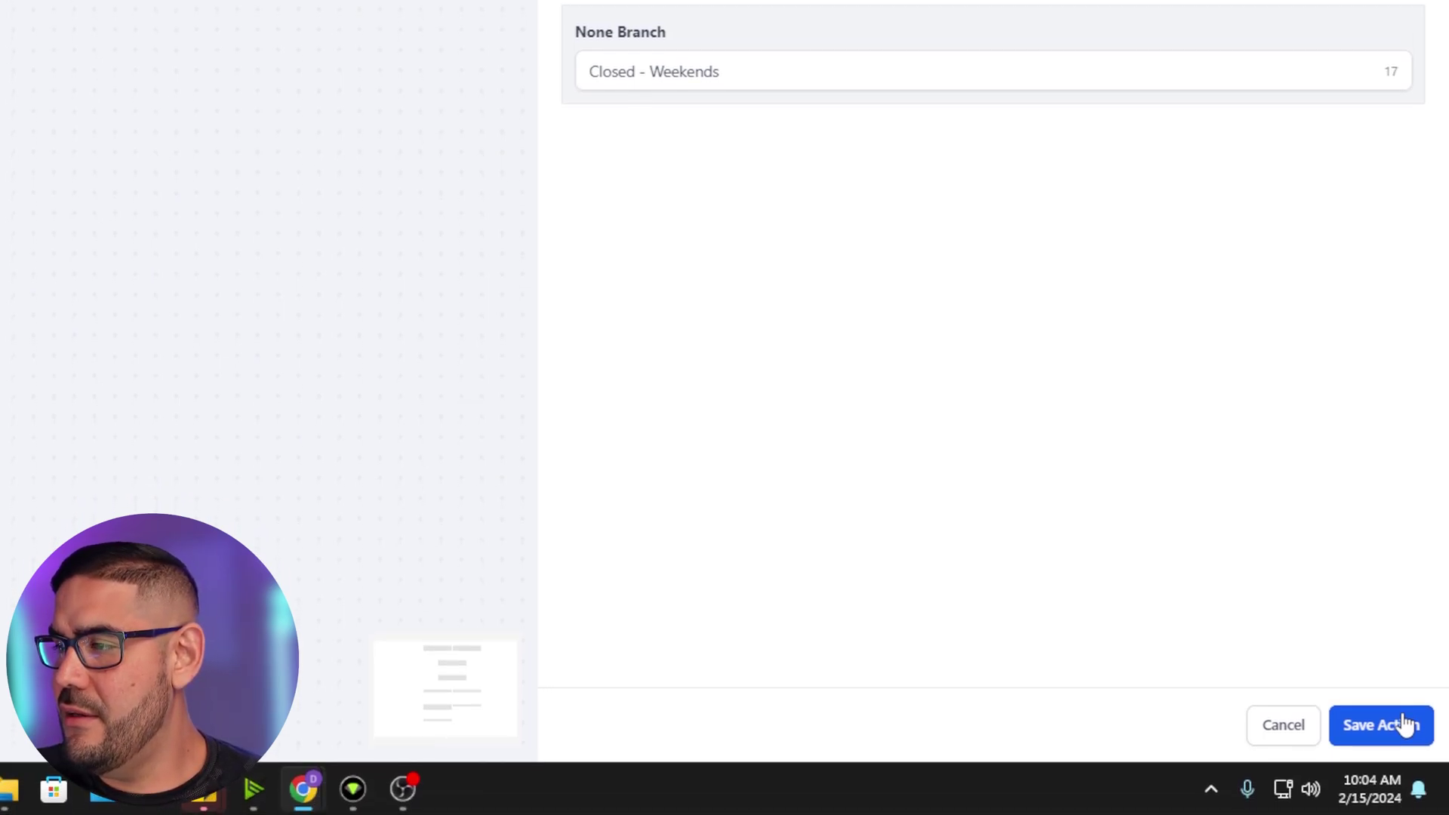
click(1406, 724)
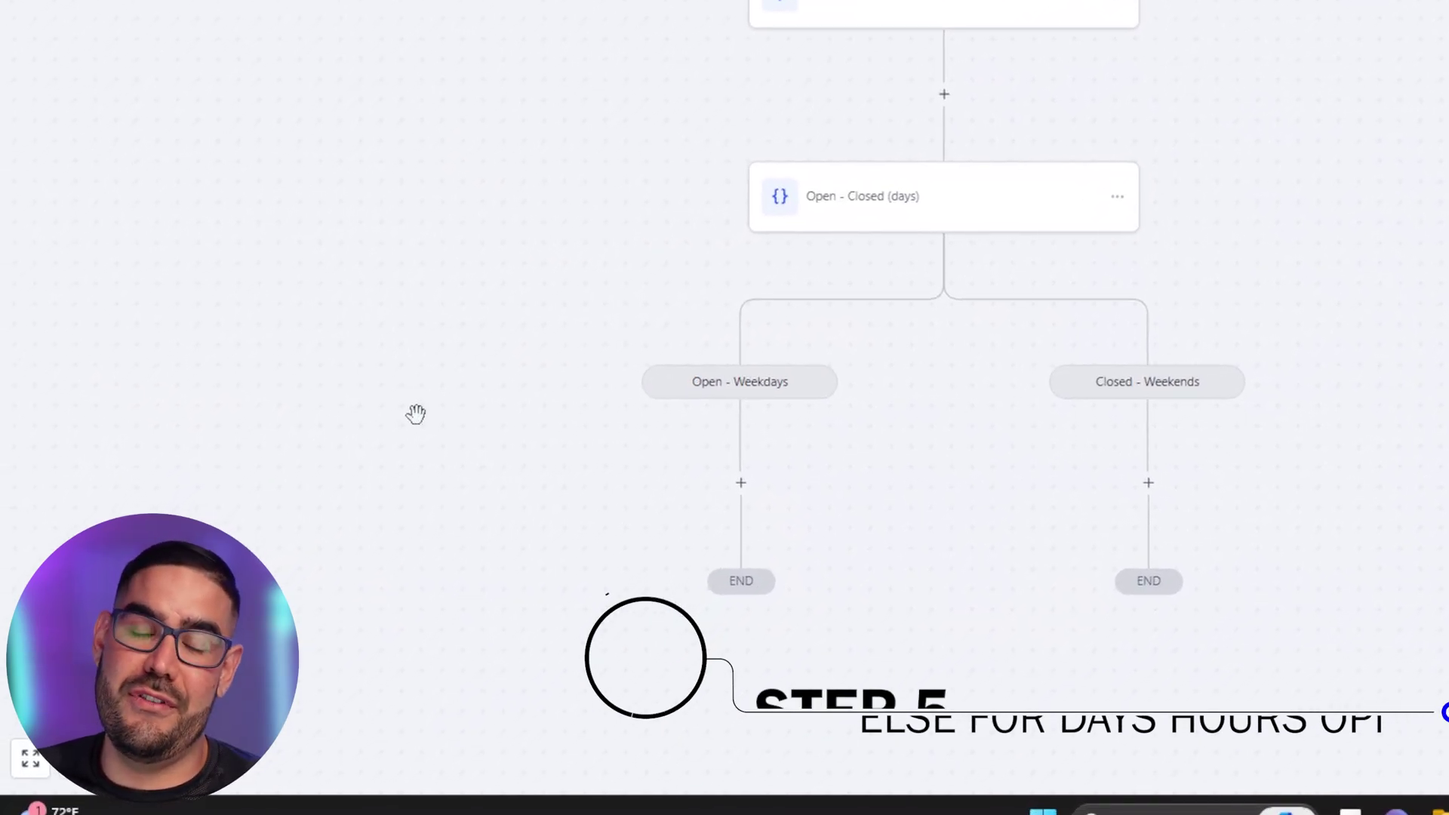
Add an If / Else action below the Open - Weekdays branch and name it "open closed (hours)"
drag(405, 417, 599, 180)
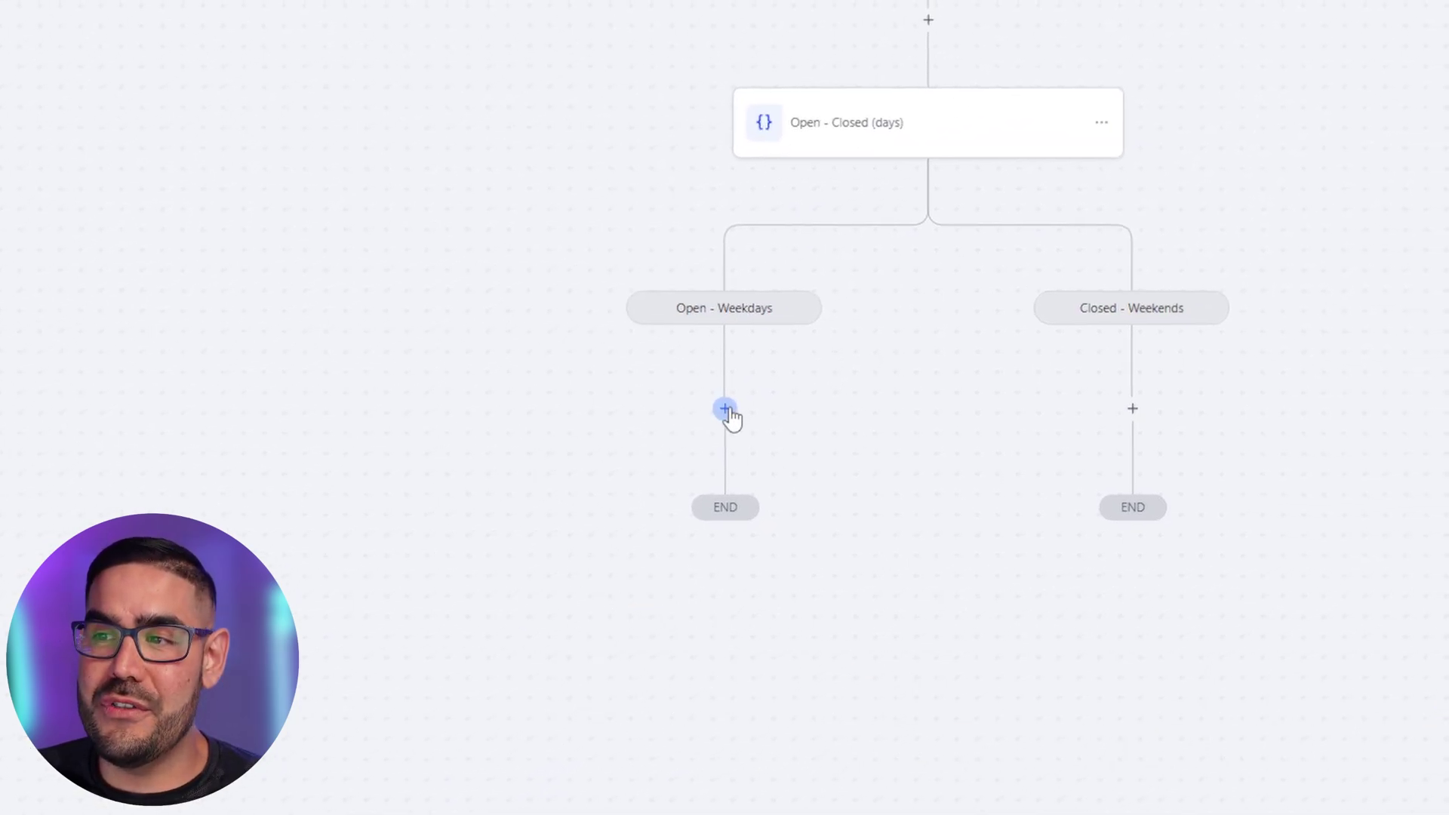
click(727, 410)
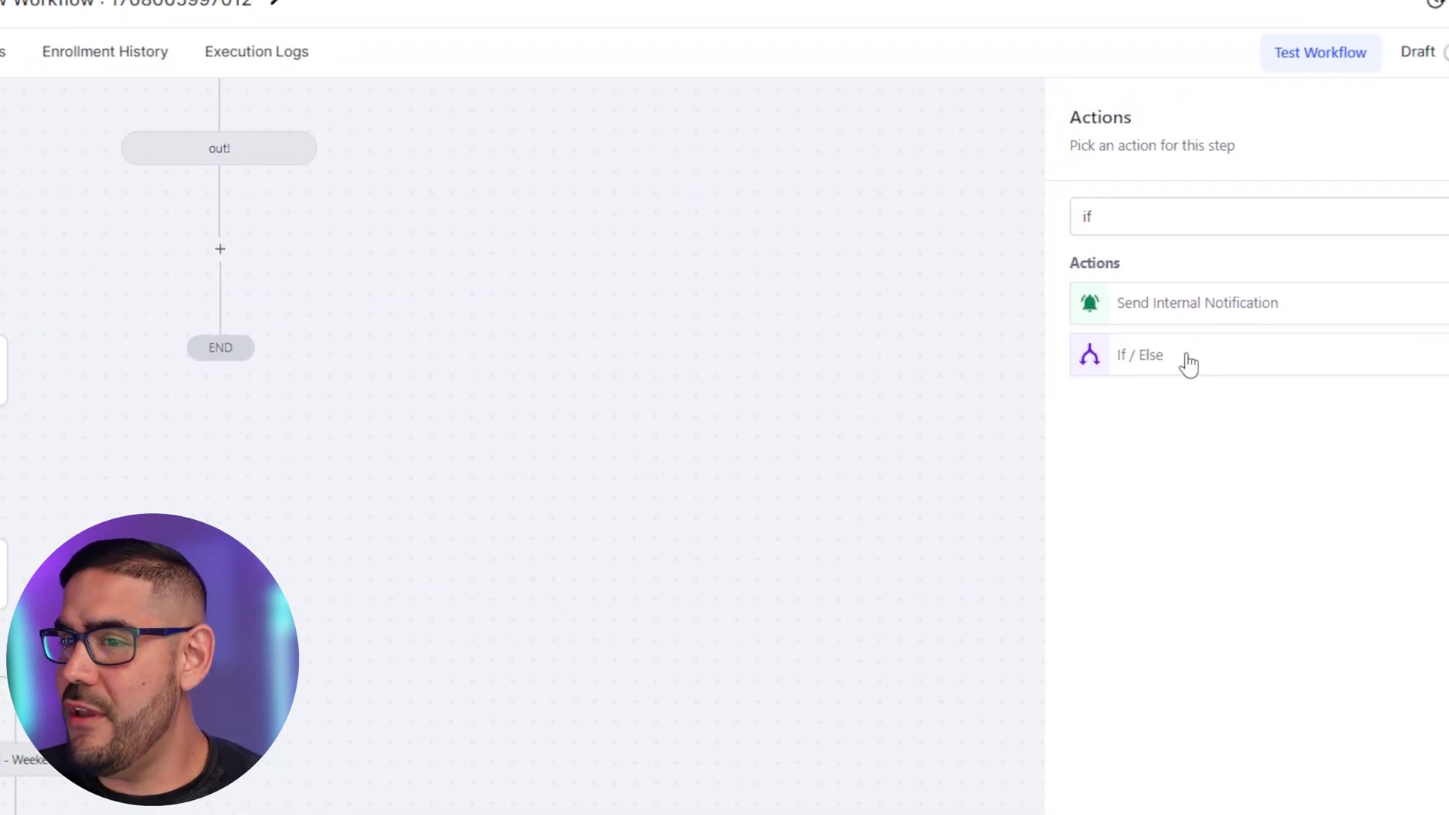
click(1185, 359)
click(739, 305)
drag(739, 305, 379, 308)
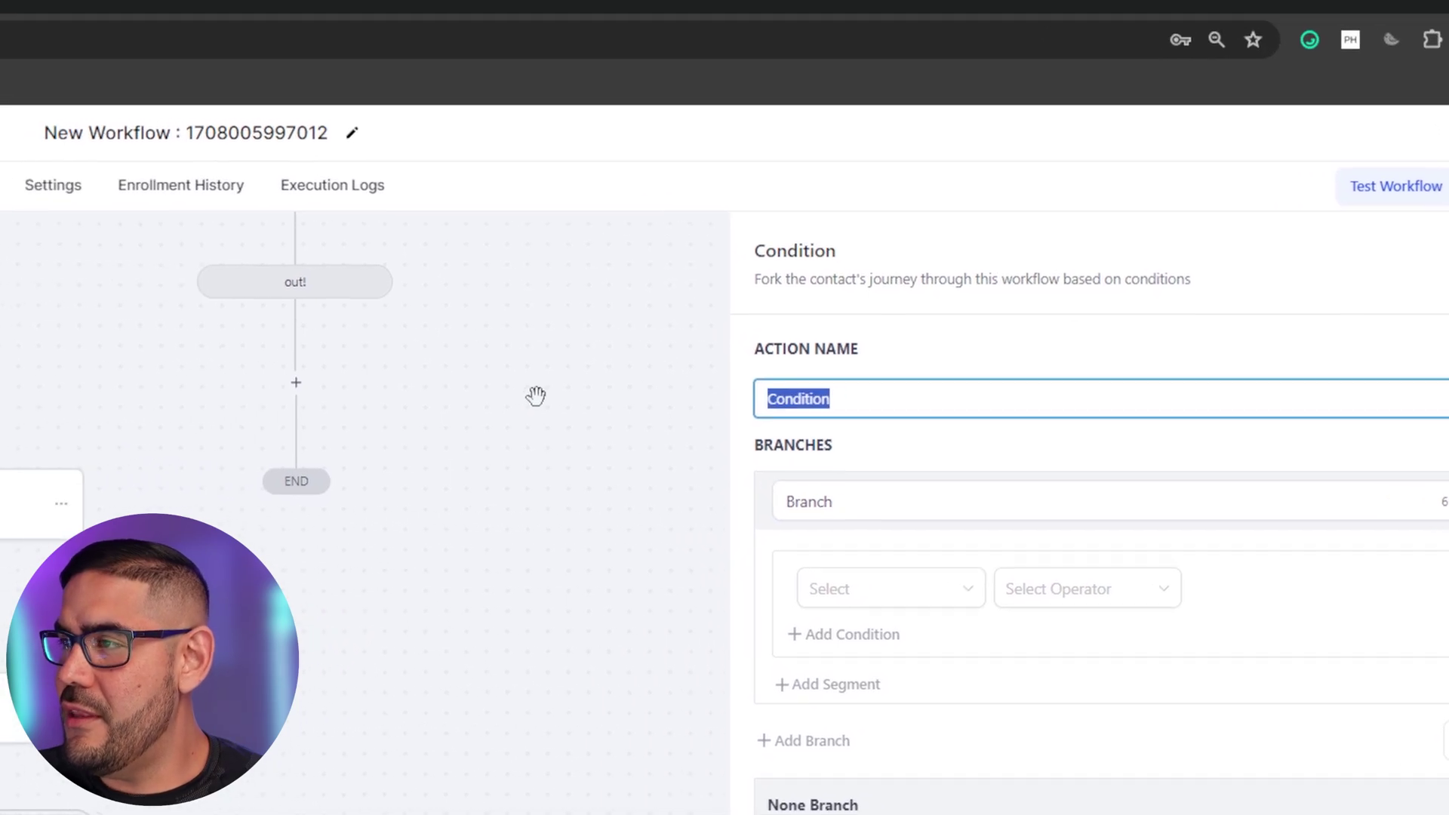
text(open c)
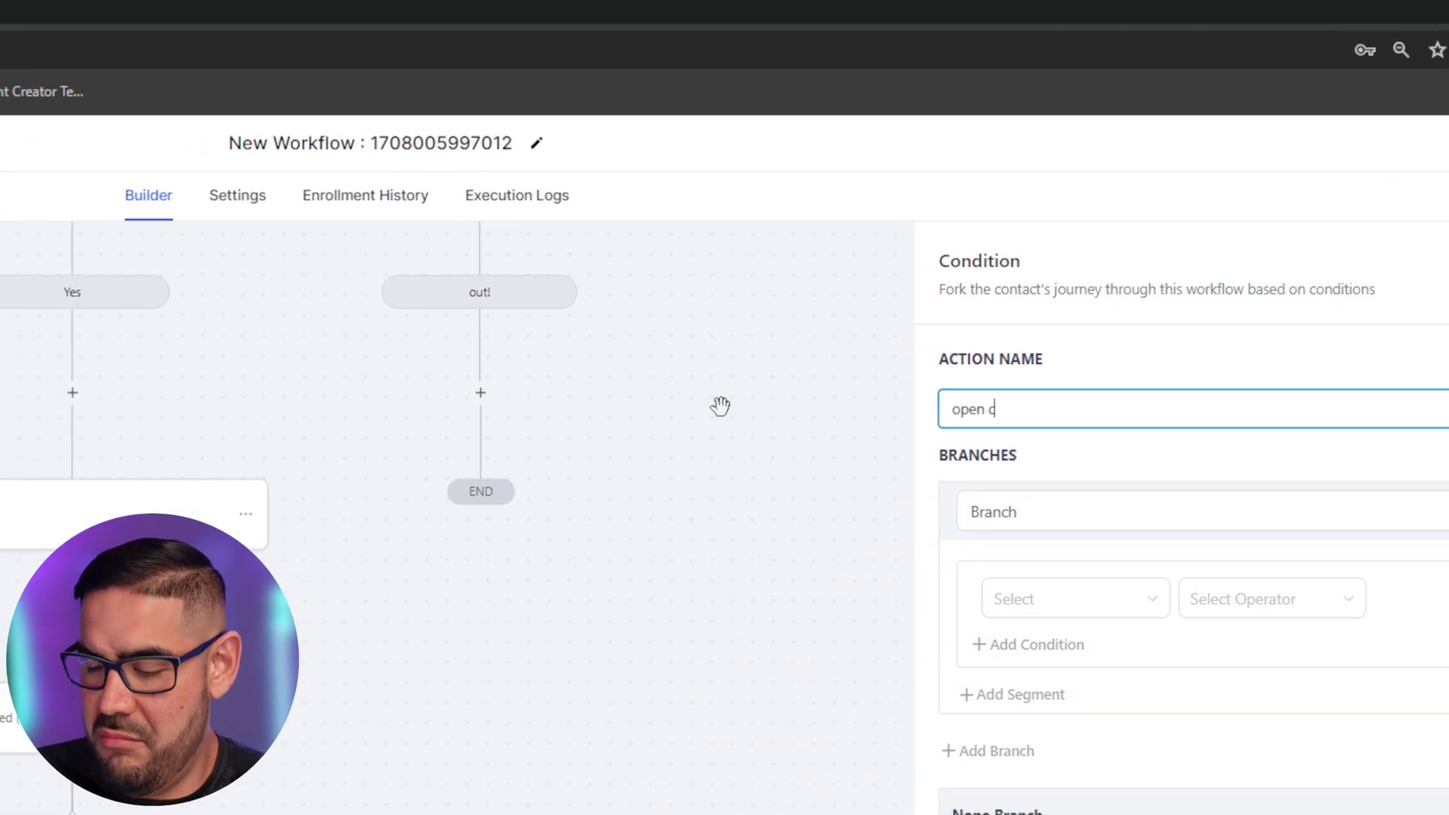
text(losed ()
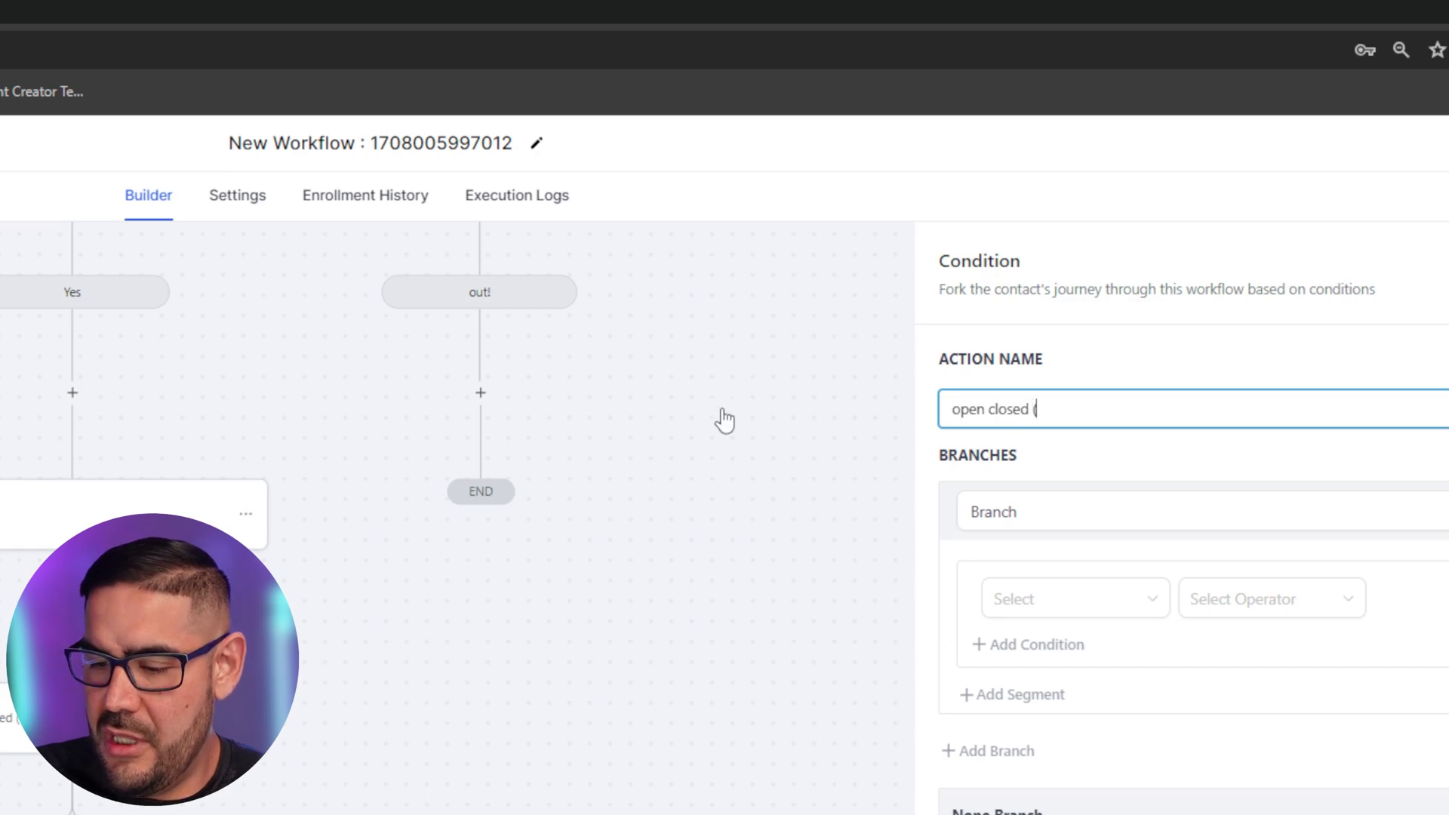
text(hours))
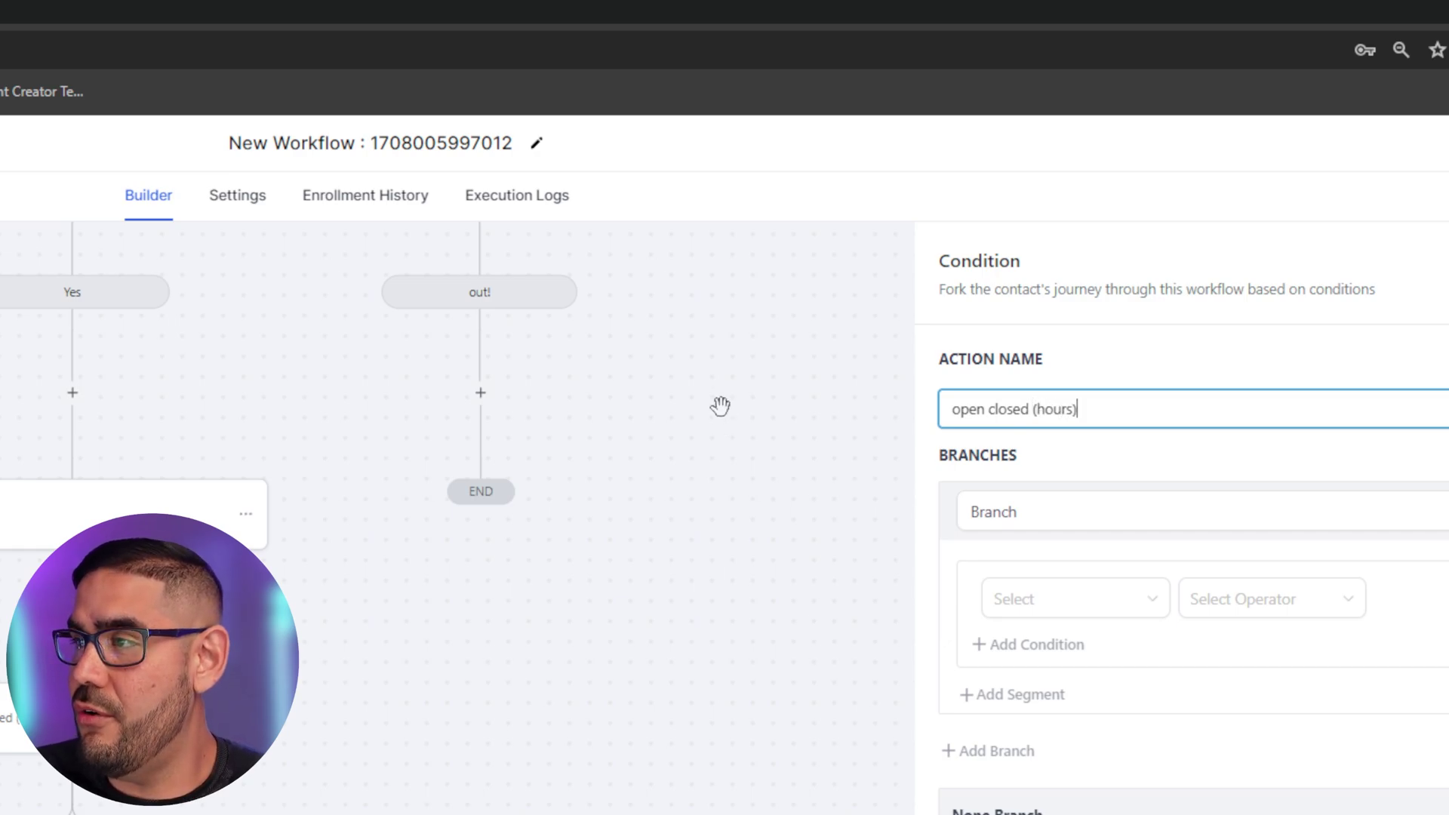
Rename the hours condition's first branch "Open Hours" and its None branch "Closed Hours"
key(Tab)
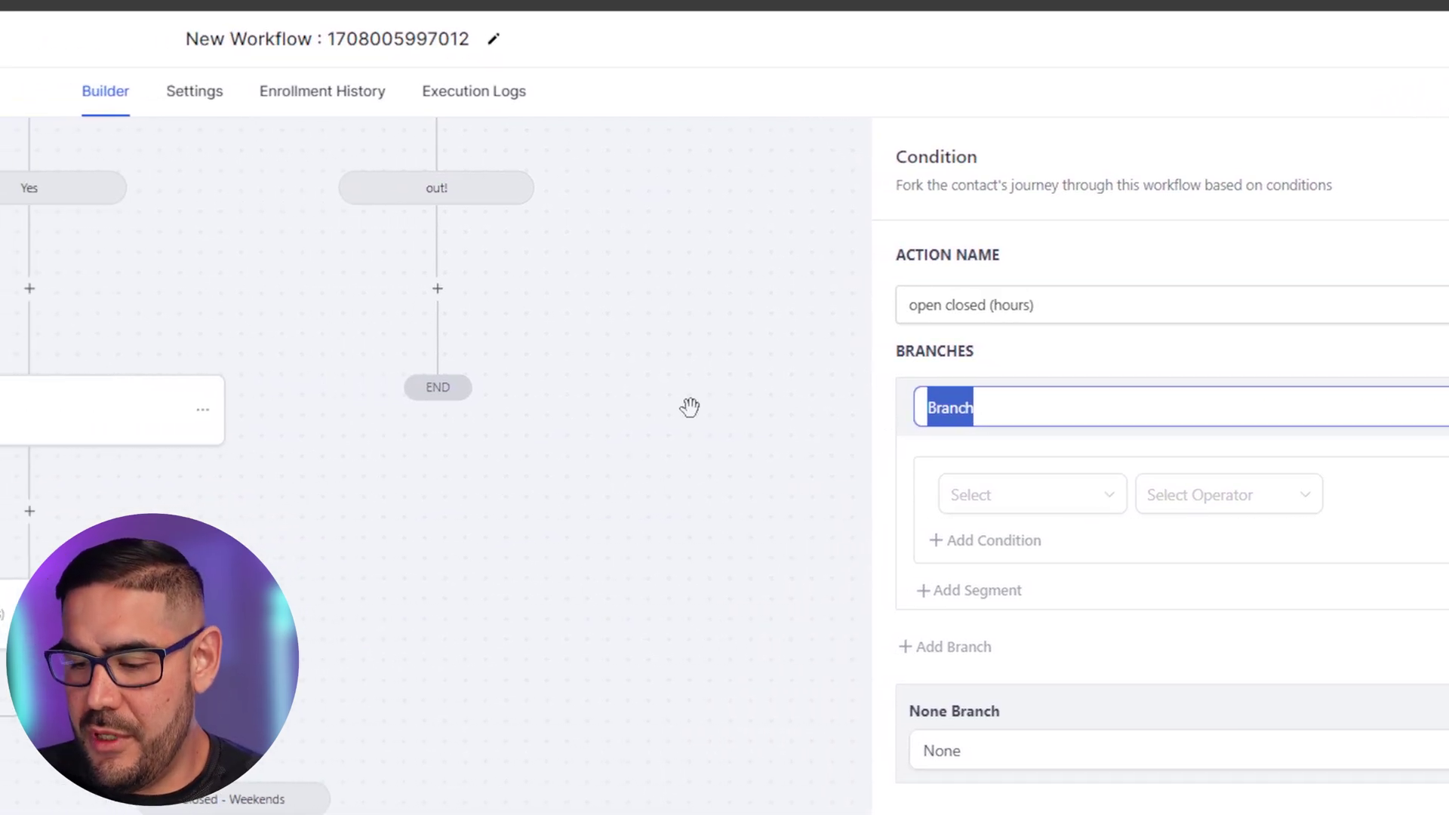
text(Open Hours)
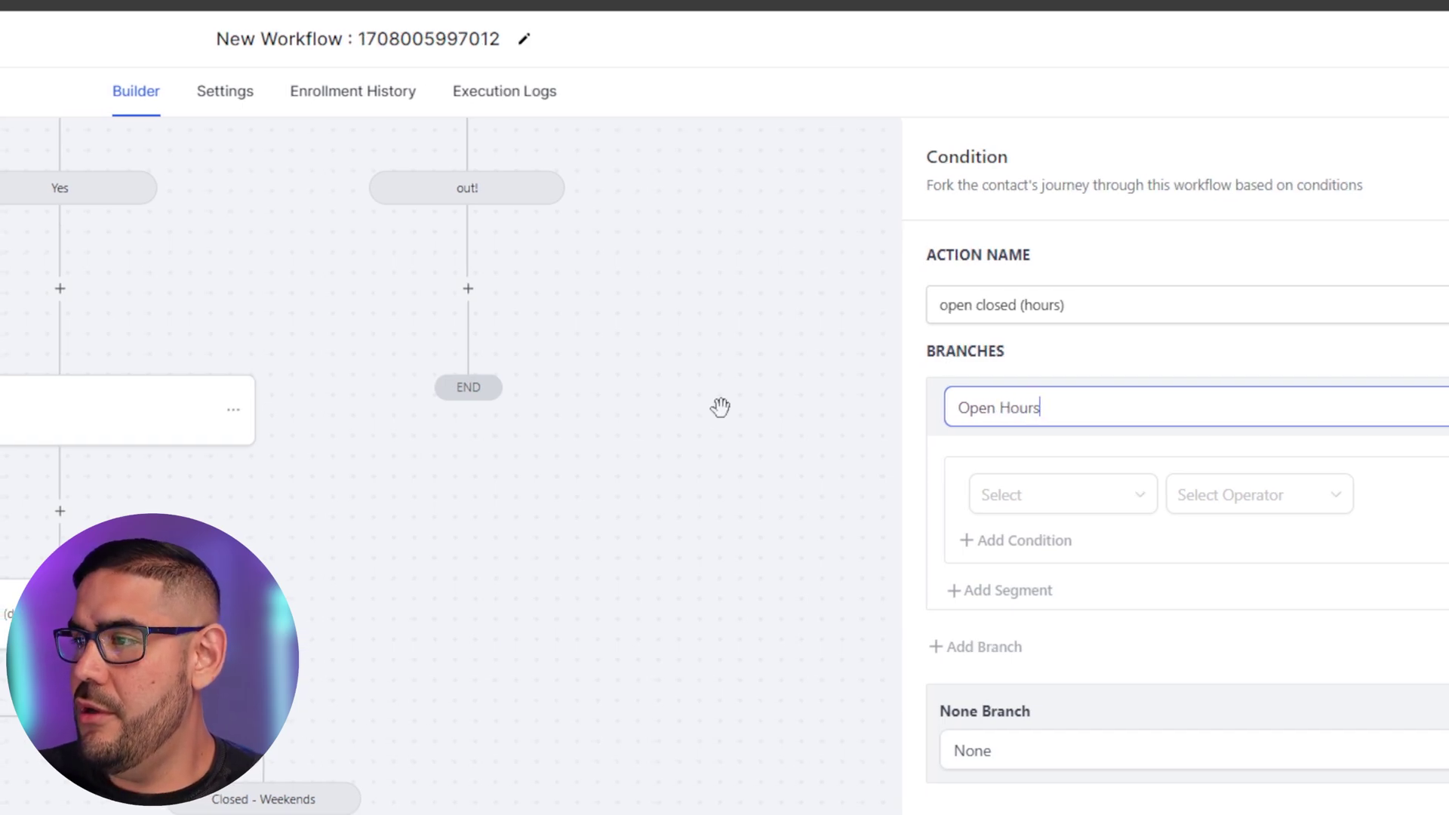
double_click(972, 750)
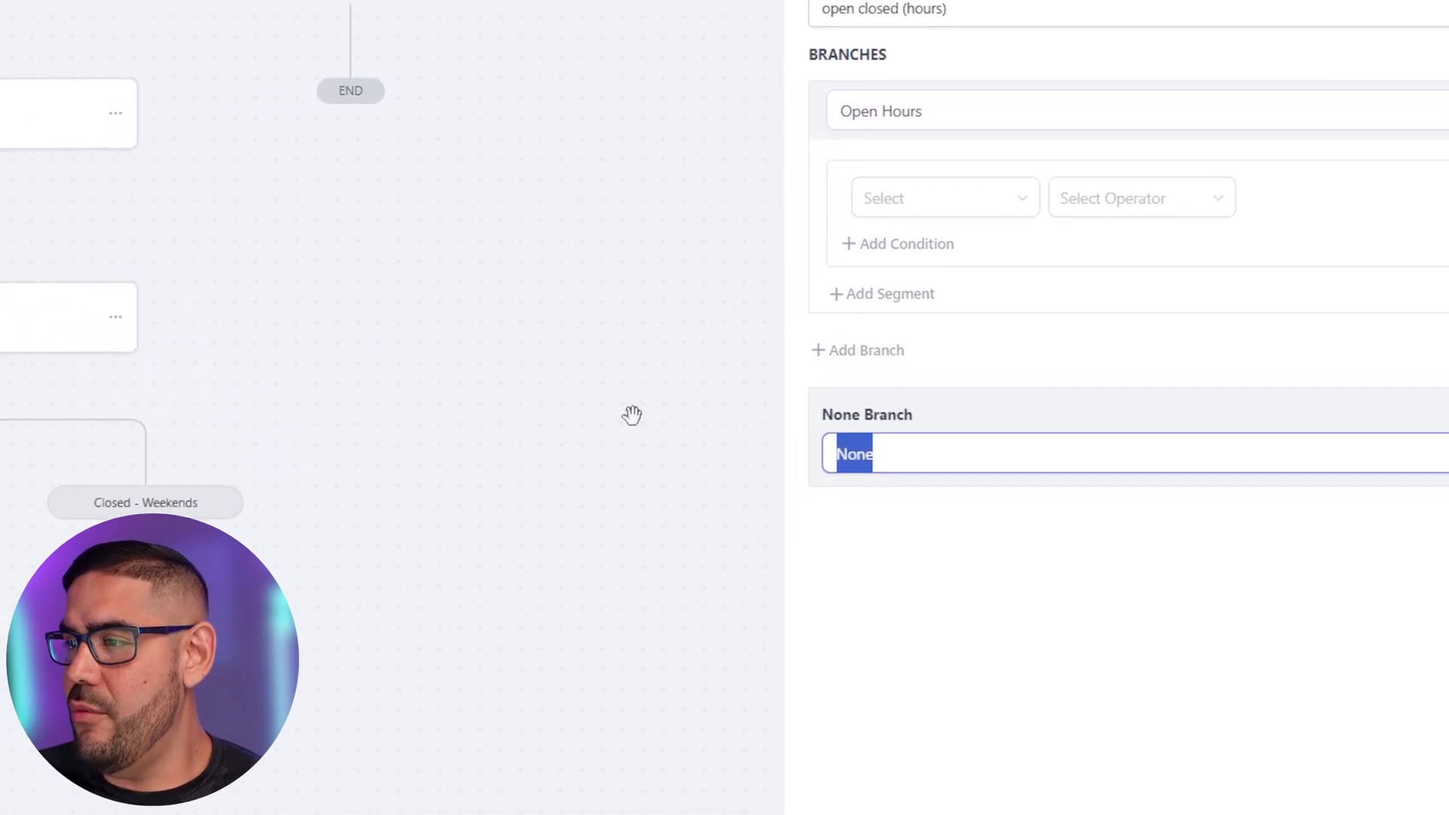
text(Close)
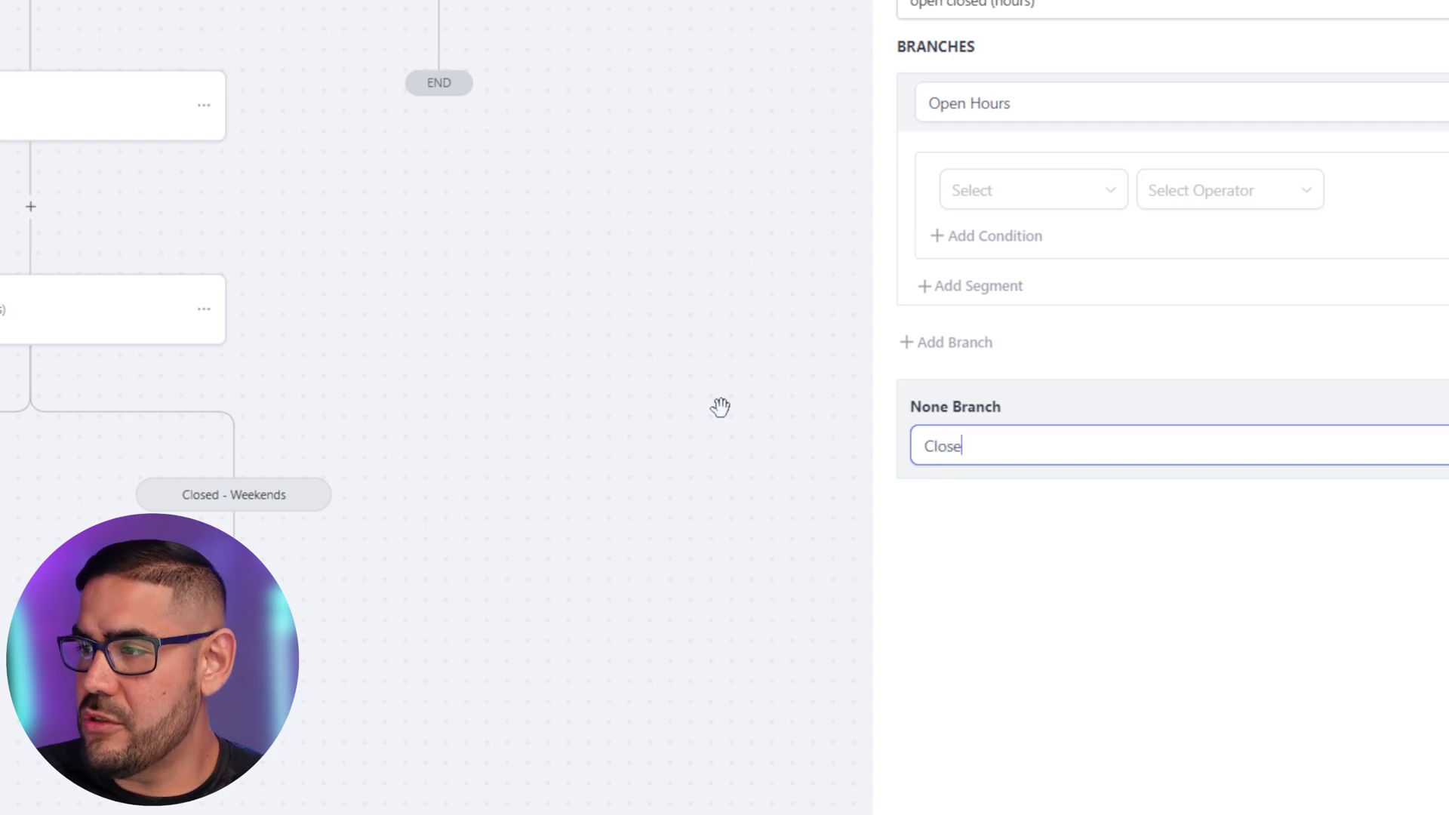
text(d Hours)
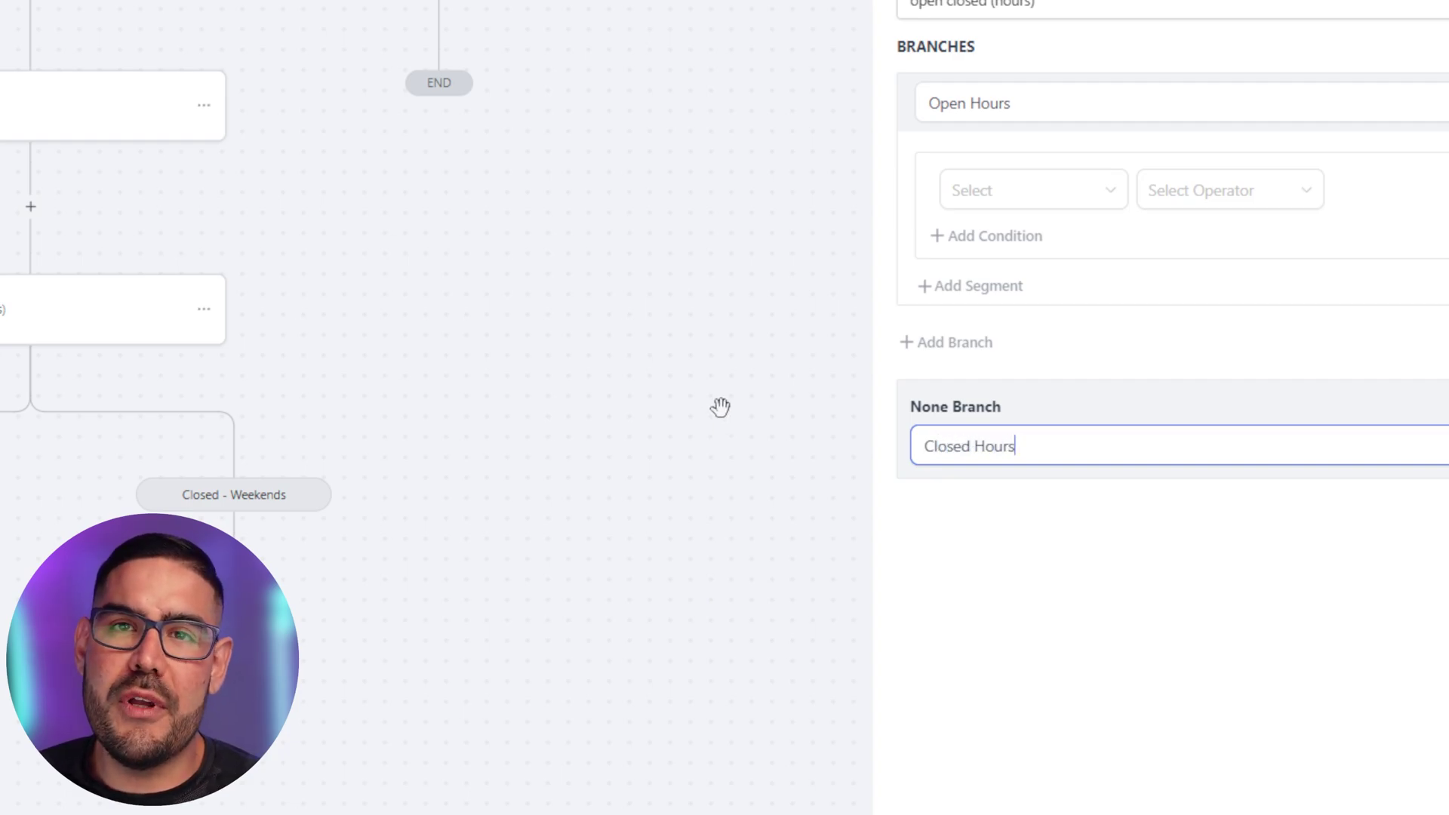
Set the Open Hours branch's condition to Current hour, Is after, 08:00 AM
click(1022, 199)
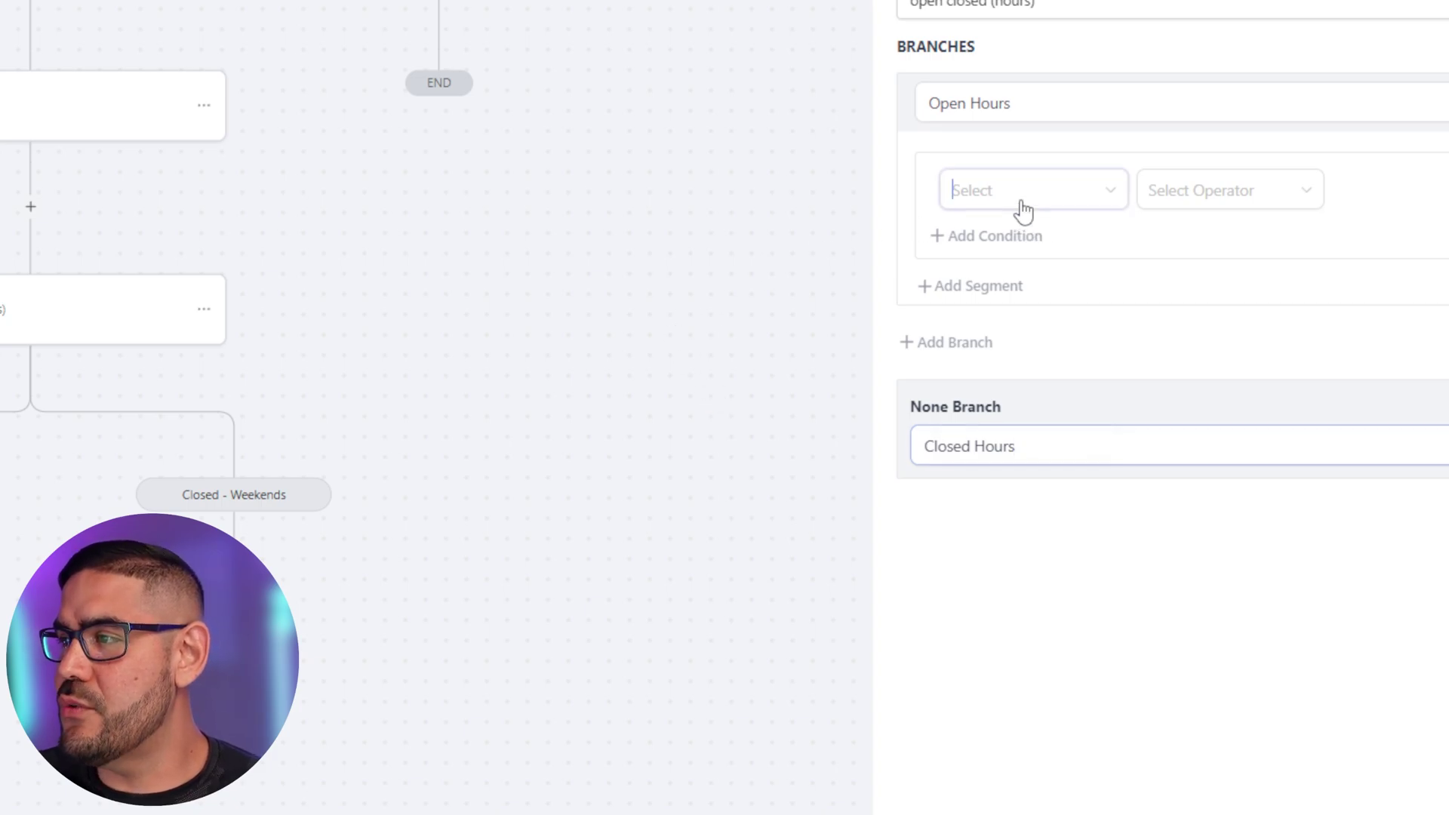
click(1010, 270)
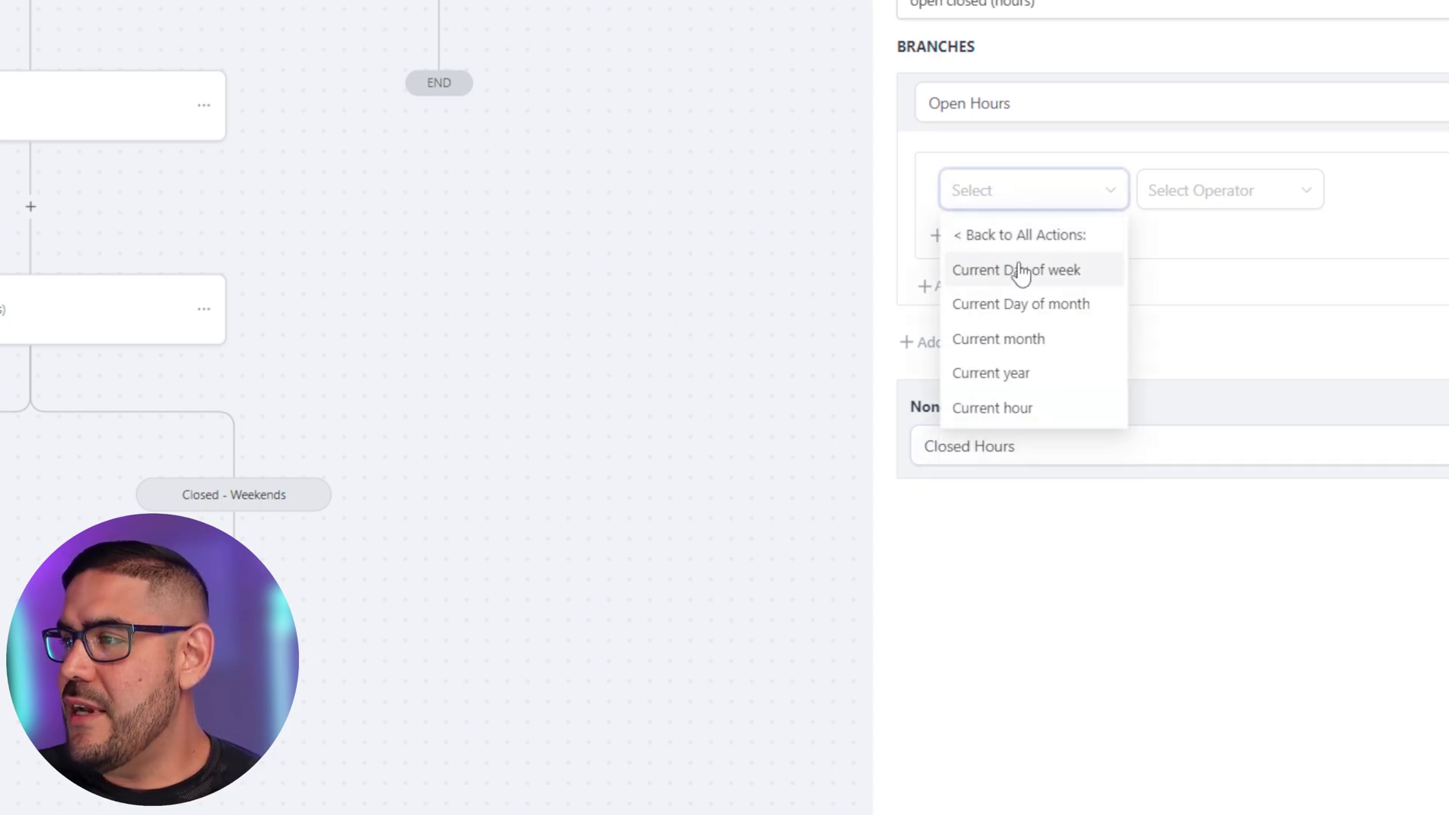
click(1019, 411)
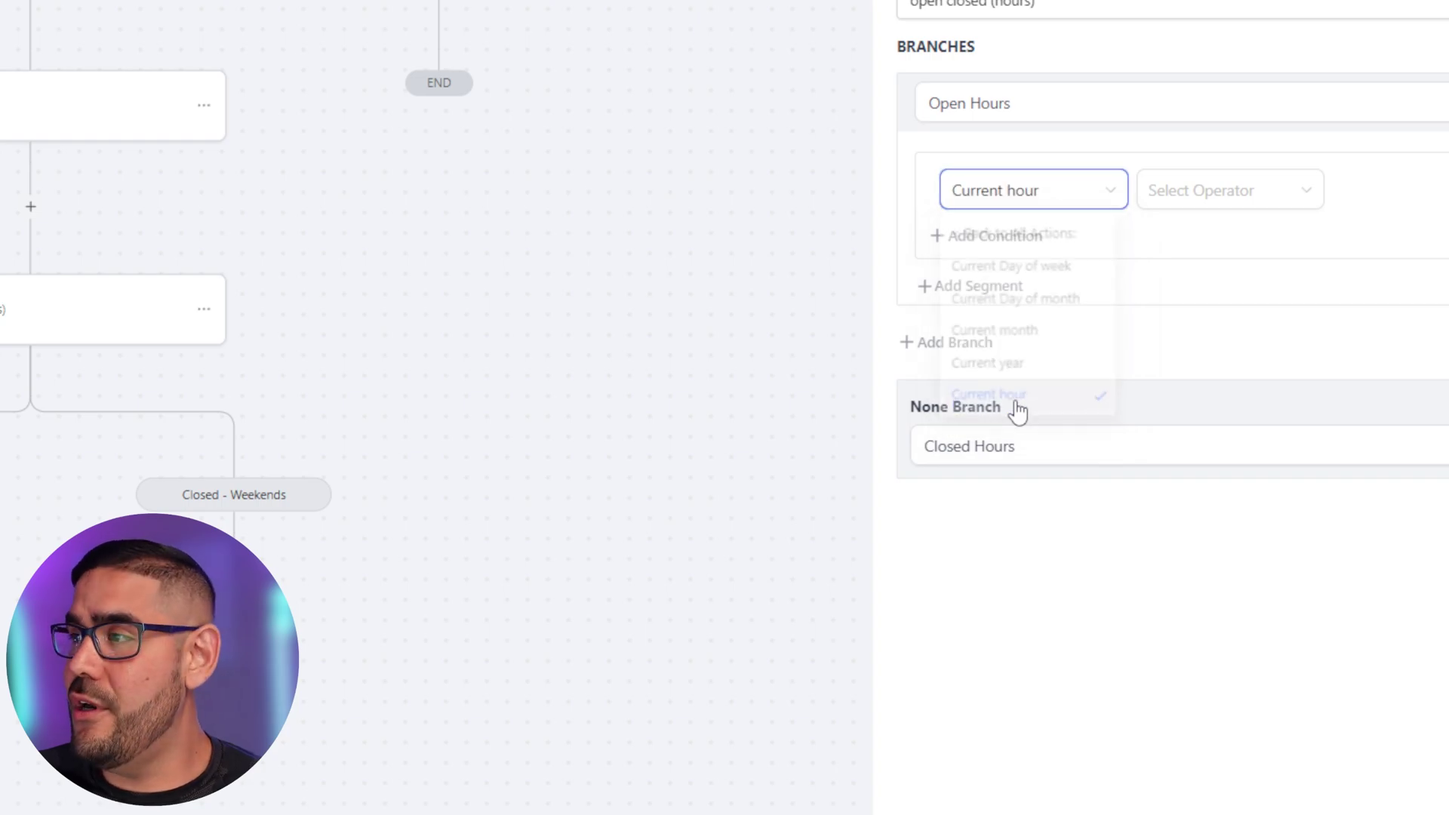
click(1232, 199)
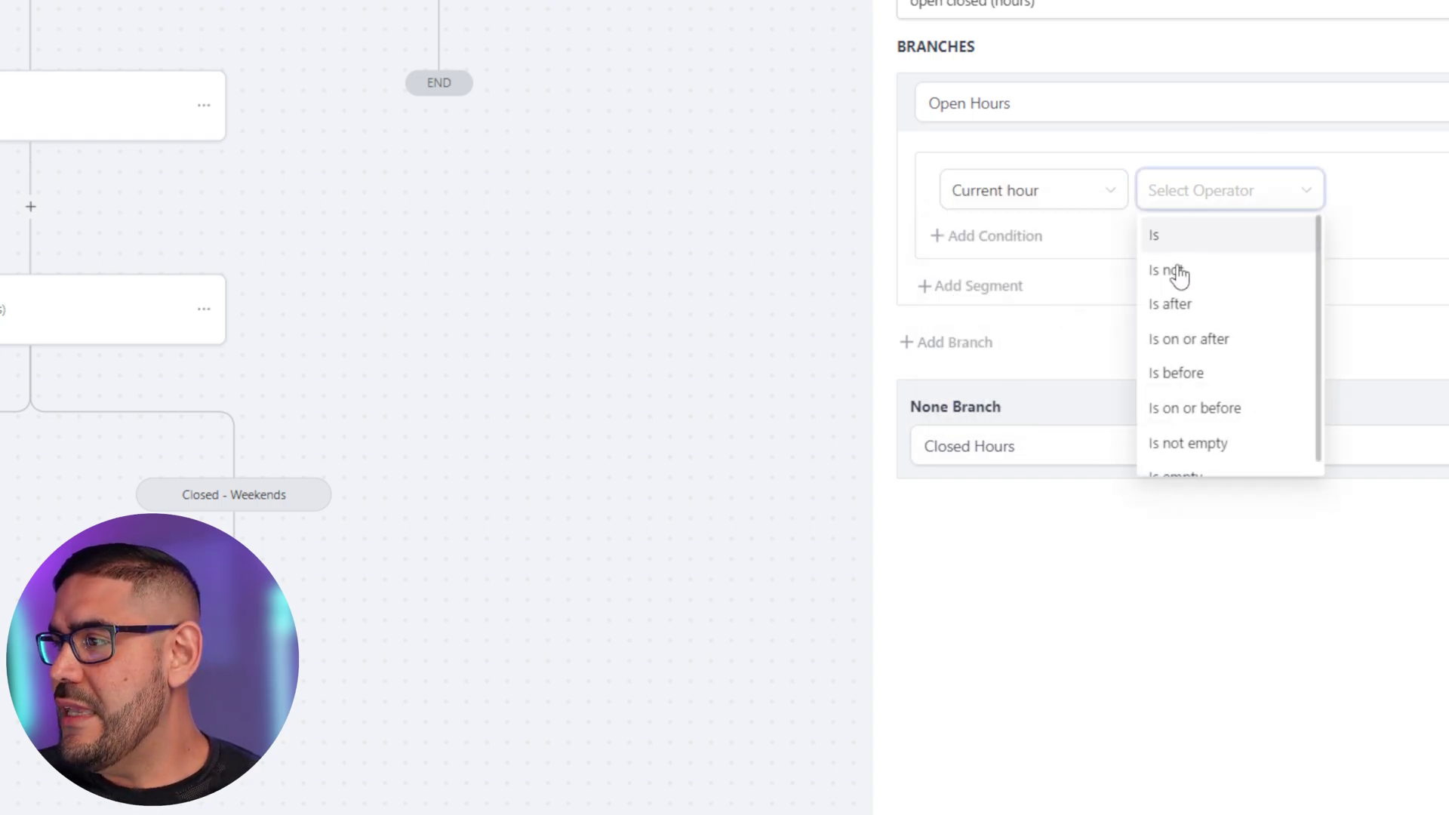
click(1173, 305)
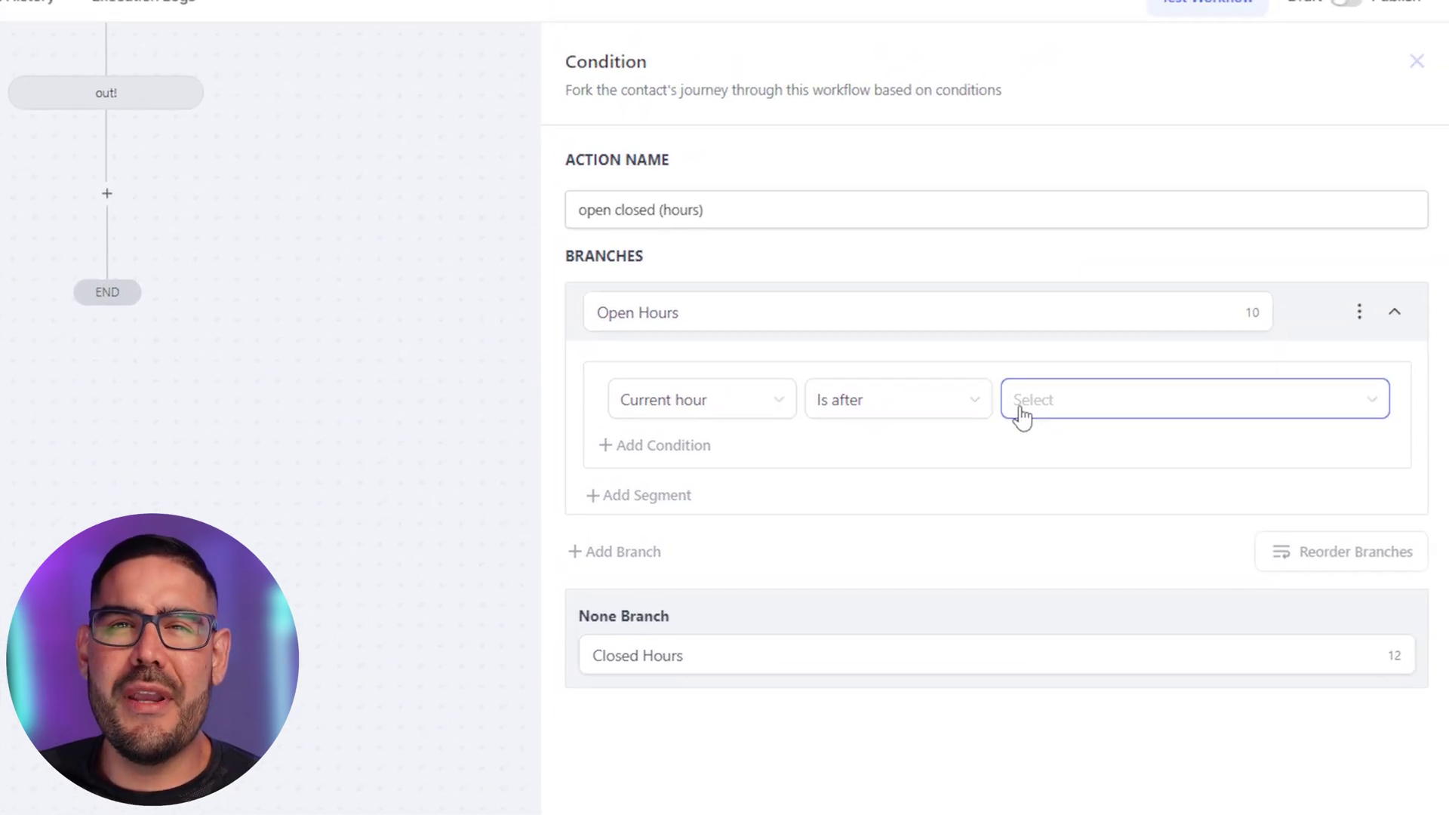
click(1069, 415)
scroll(1085, 585, down, 2)
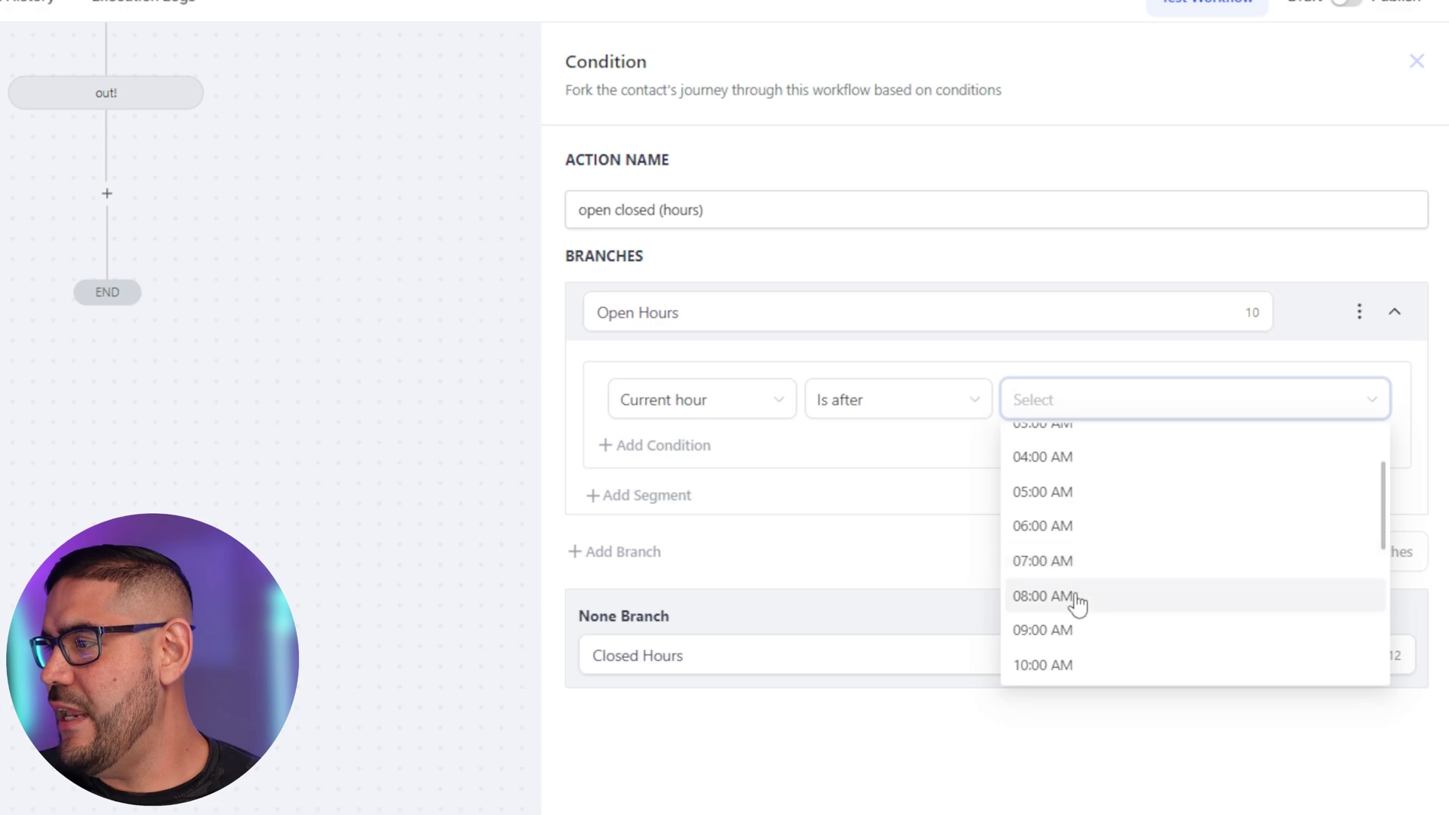
click(1077, 598)
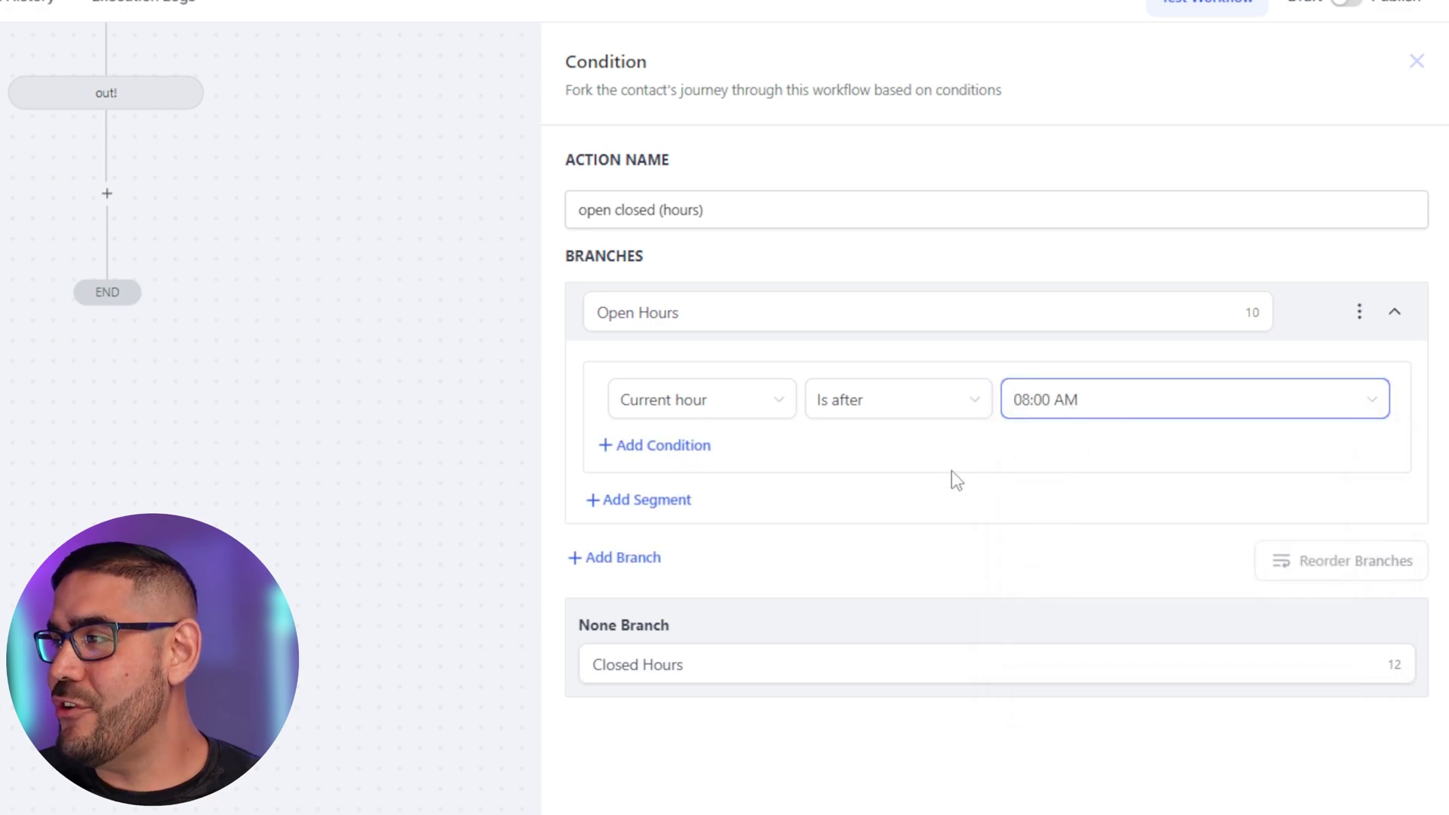
Change the Open Hours condition's operator to Is on or after and select 08:00 AM as its time
click(893, 419)
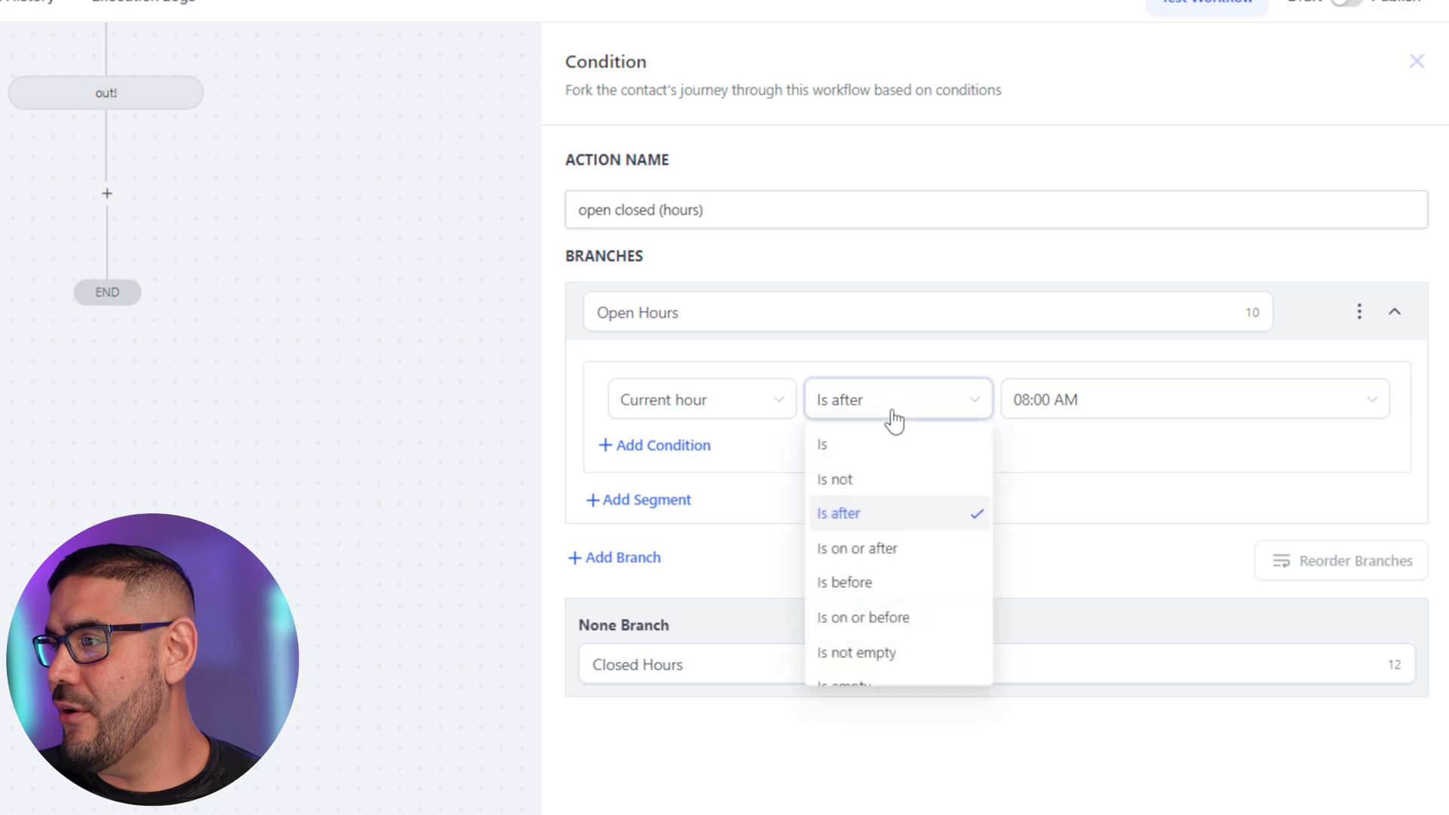
click(875, 559)
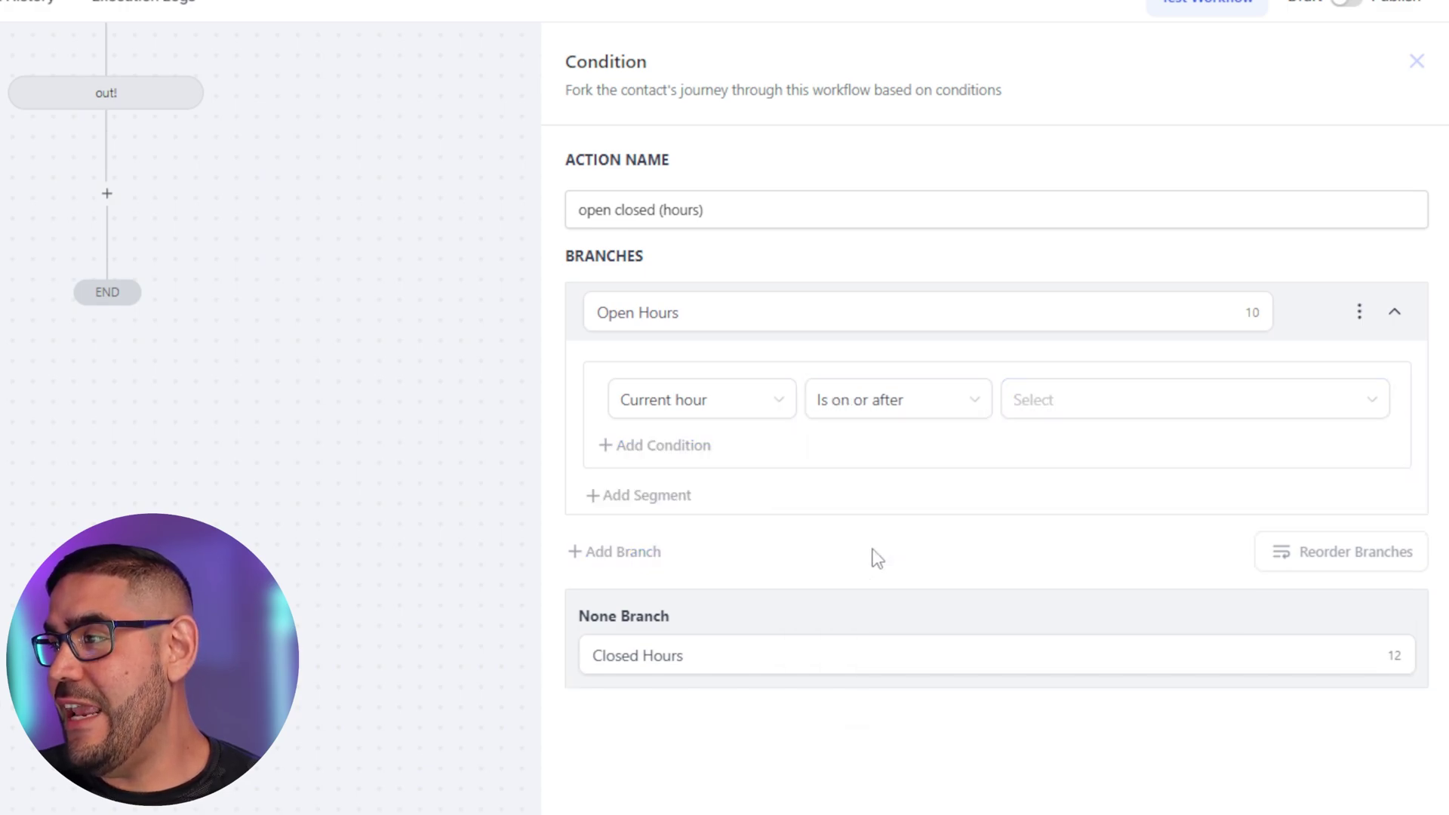
click(1047, 402)
scroll(1060, 661, down, 3)
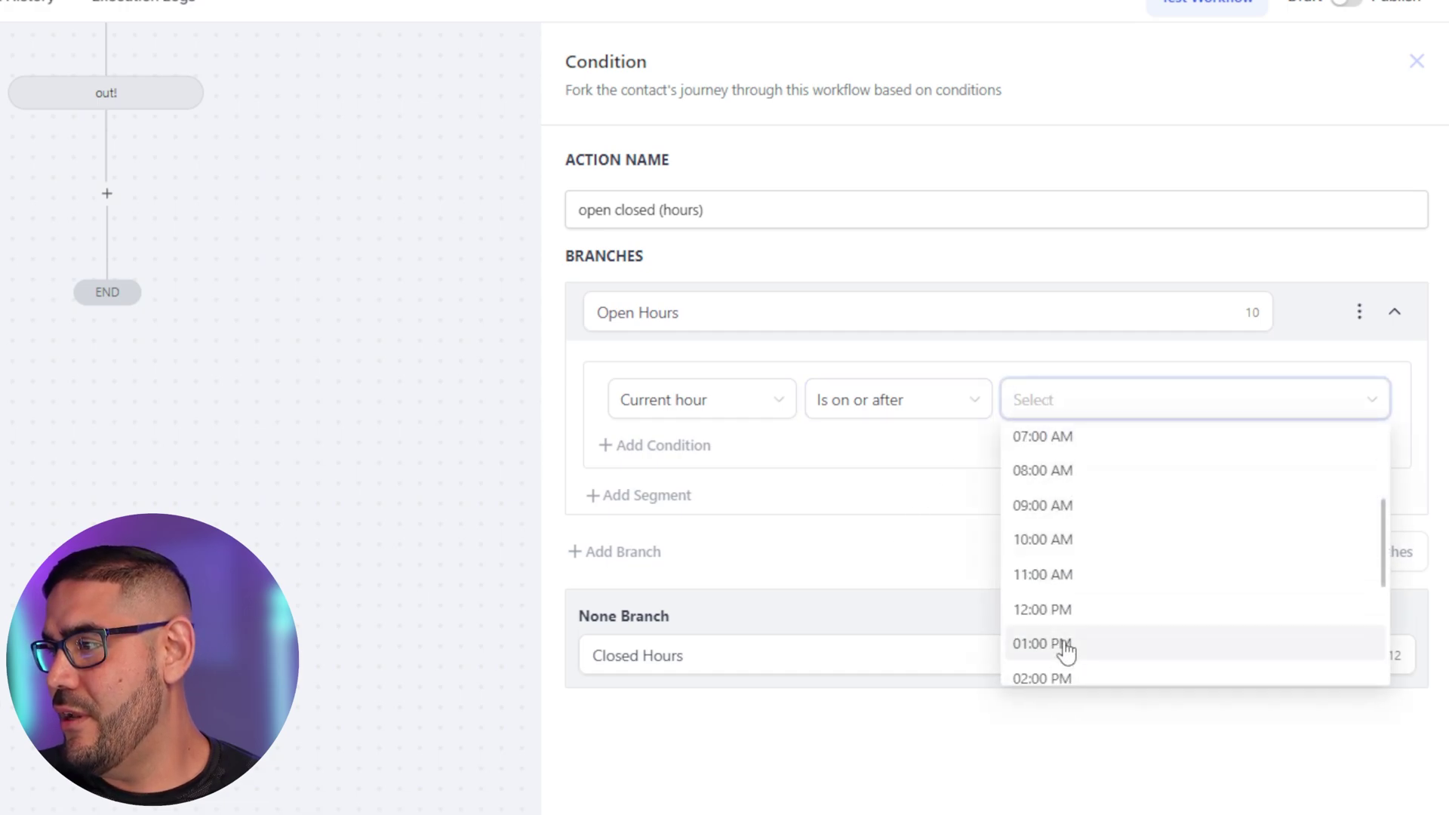
click(1046, 470)
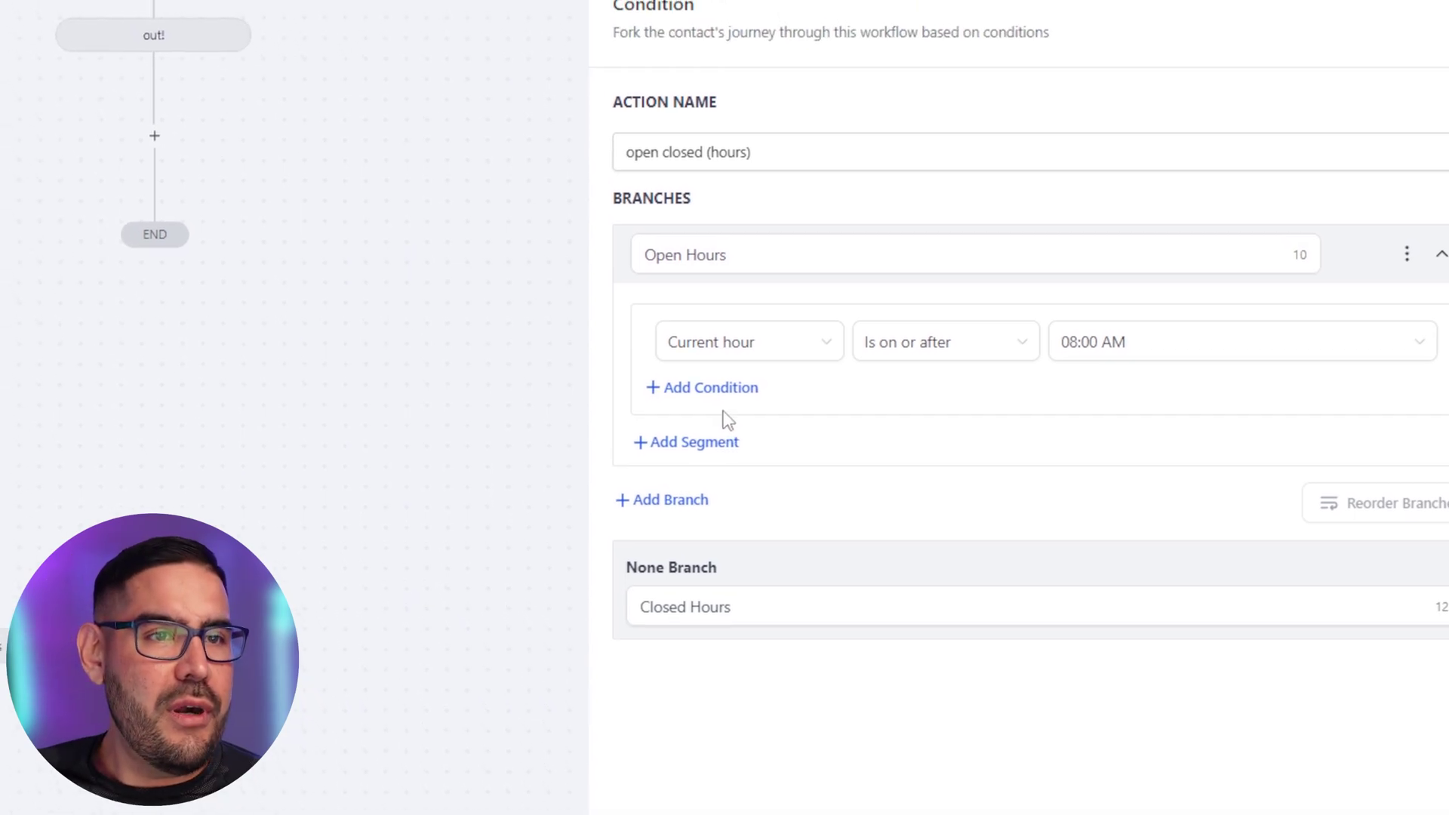
Add an AND condition to the Open Hours branch set to Current hour, Is before, 05:00 PM, and save the action
click(713, 391)
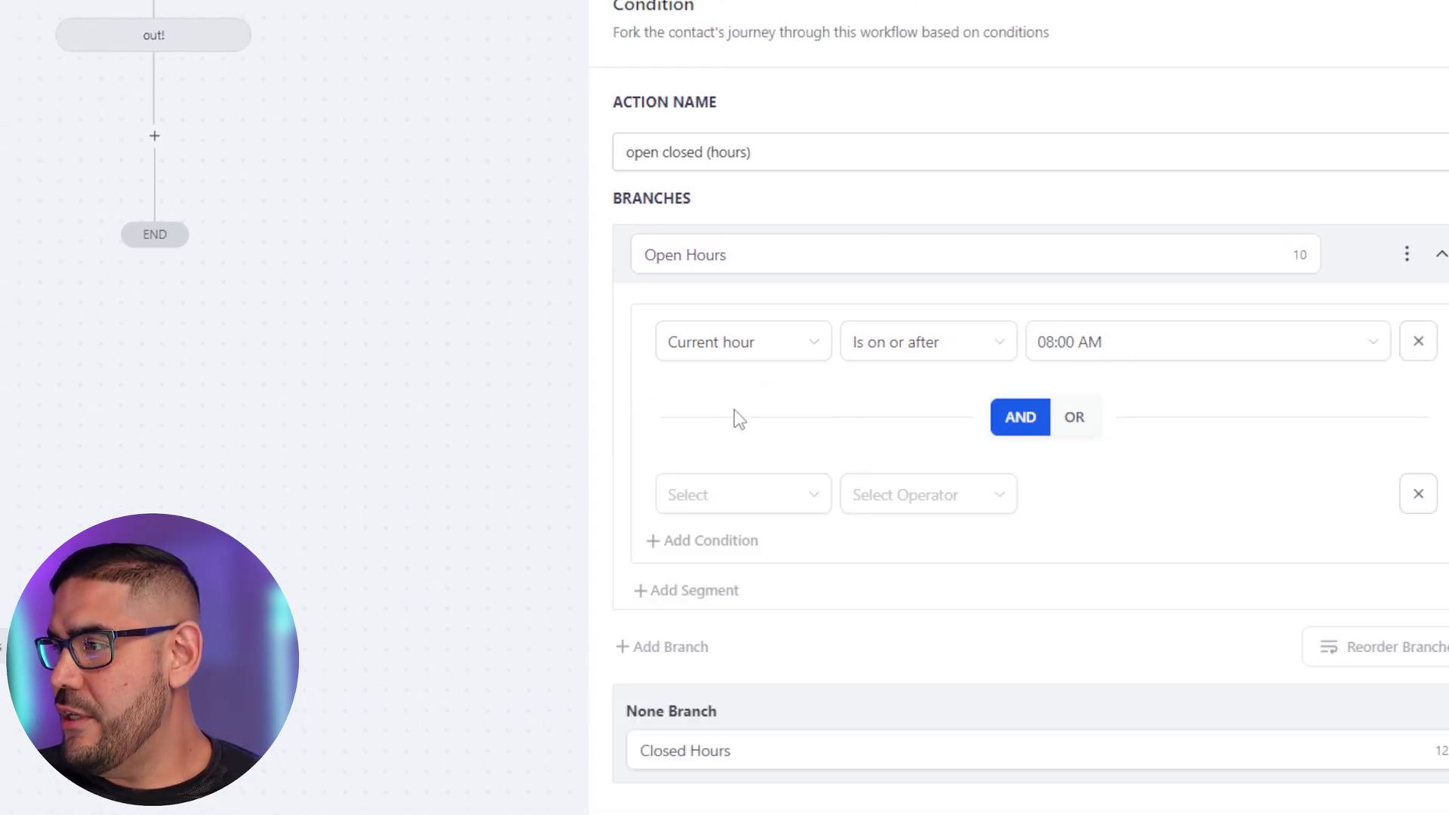
click(737, 505)
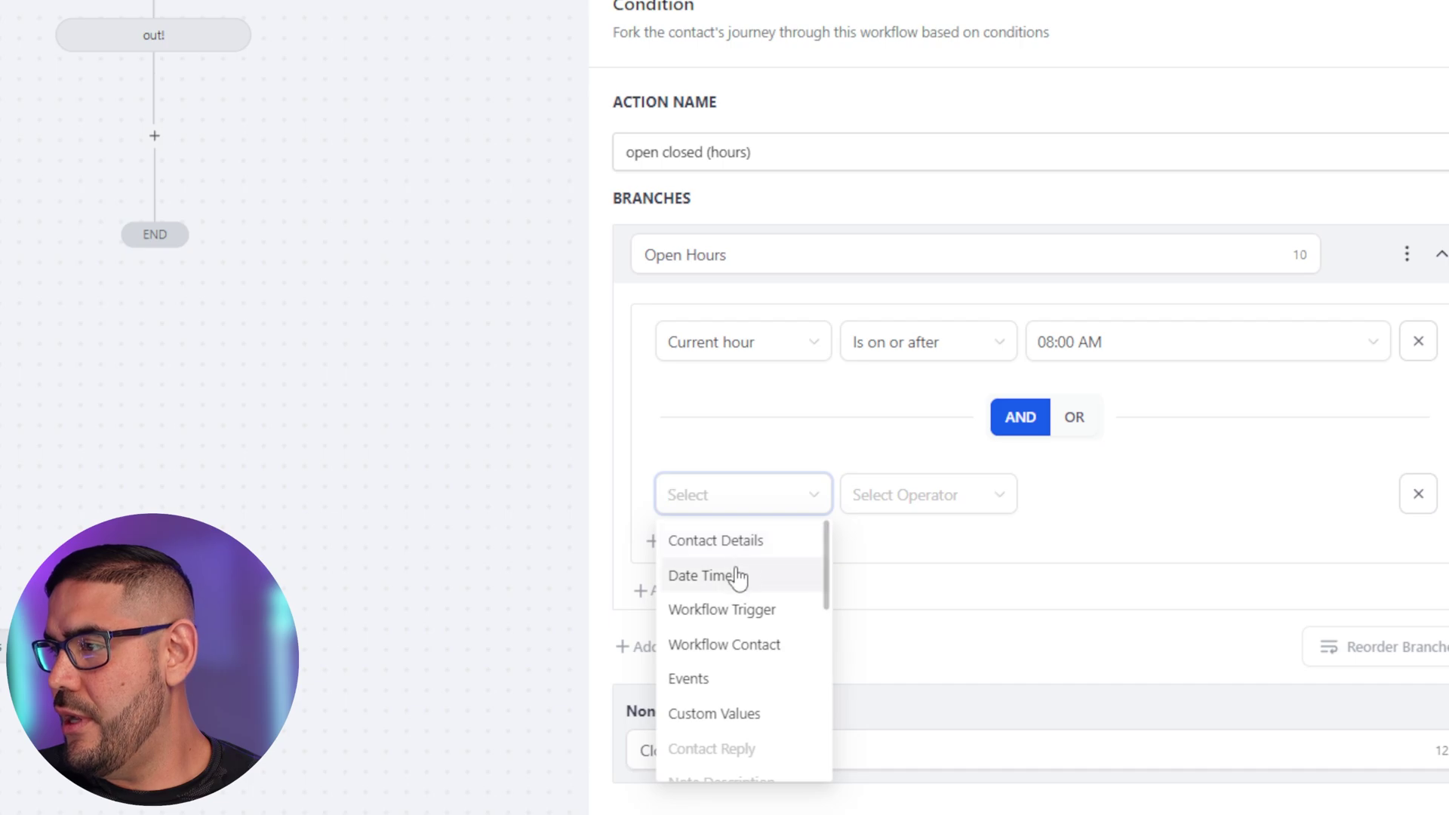
click(732, 576)
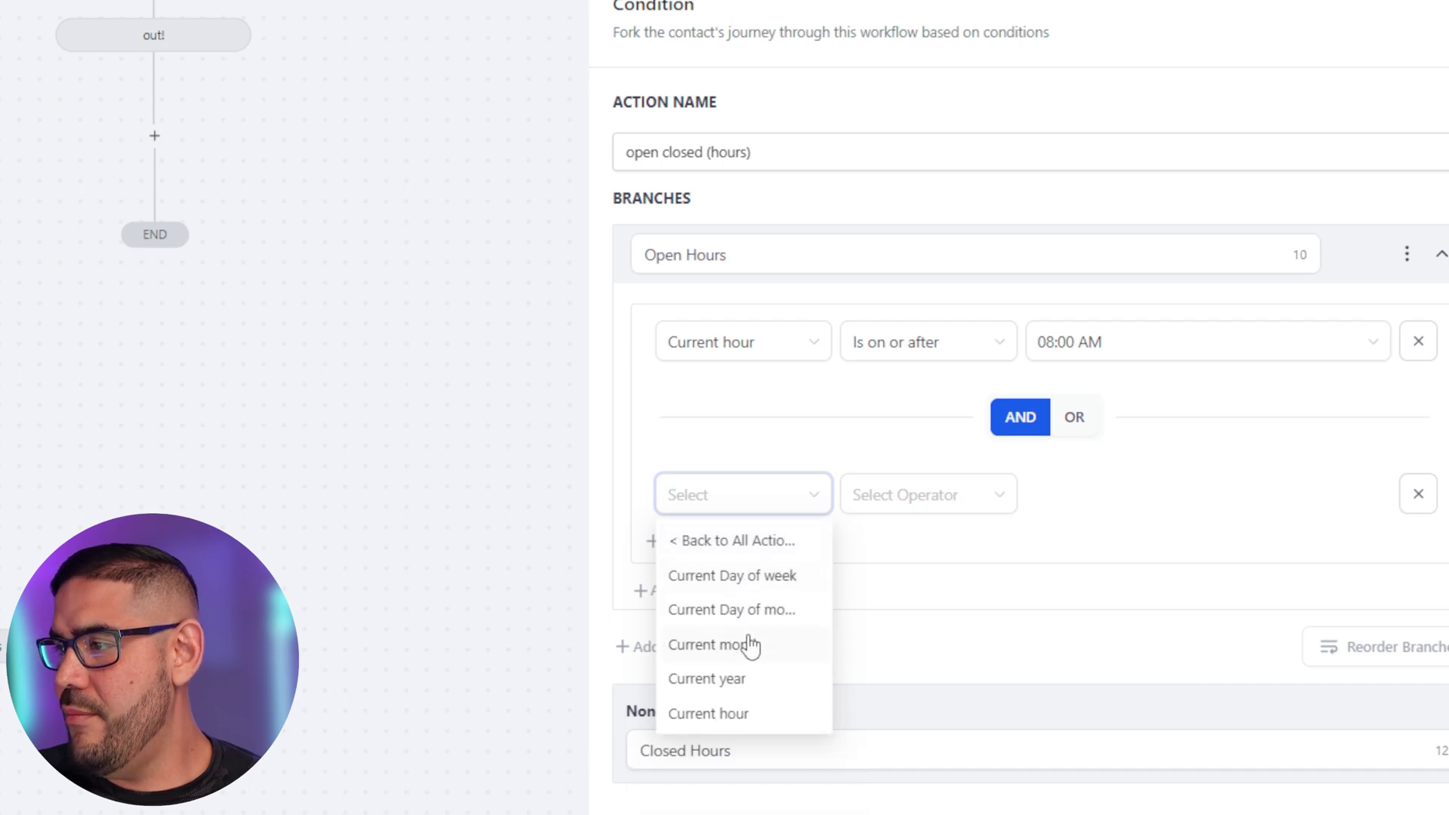
click(746, 716)
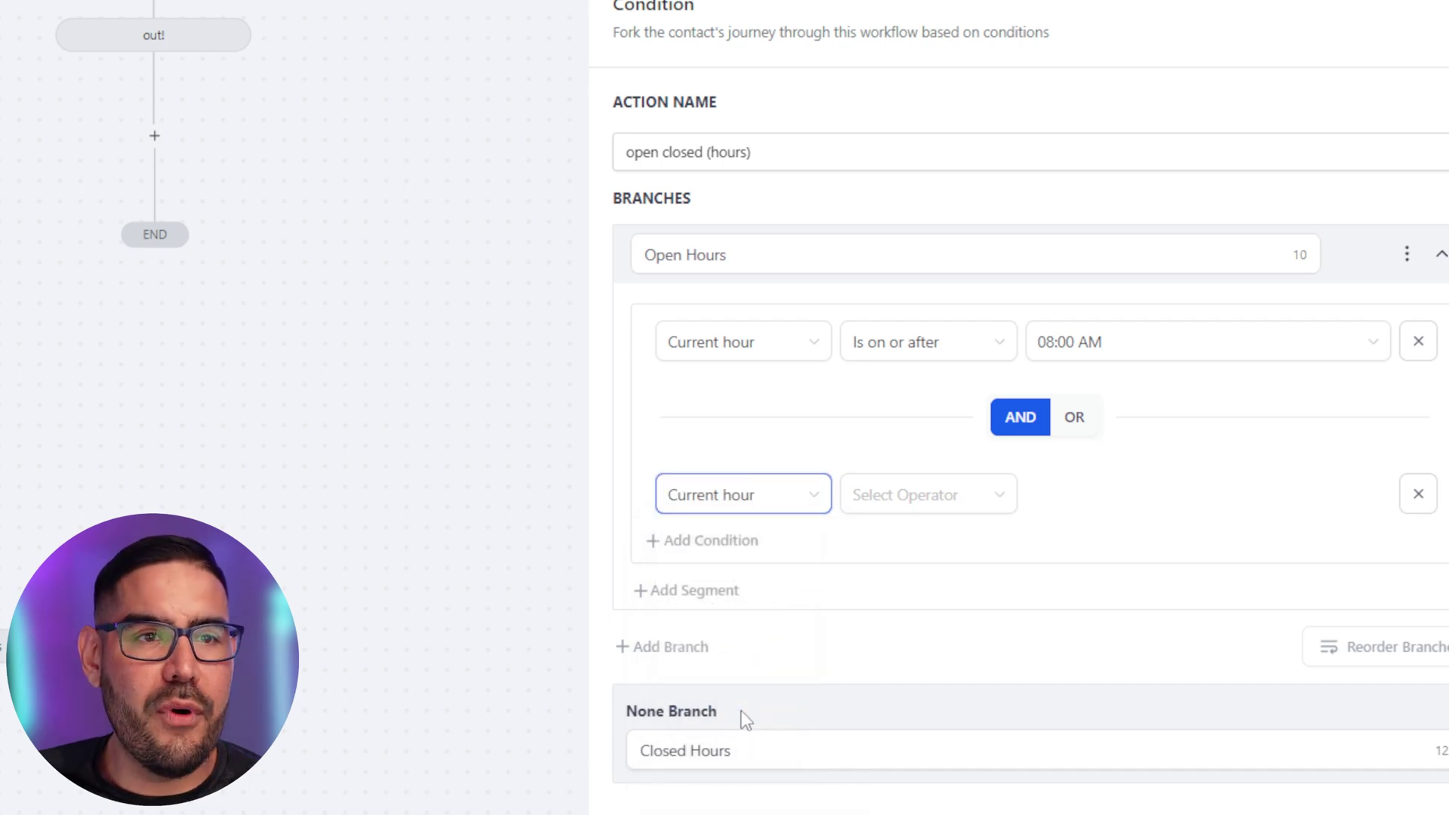
click(915, 501)
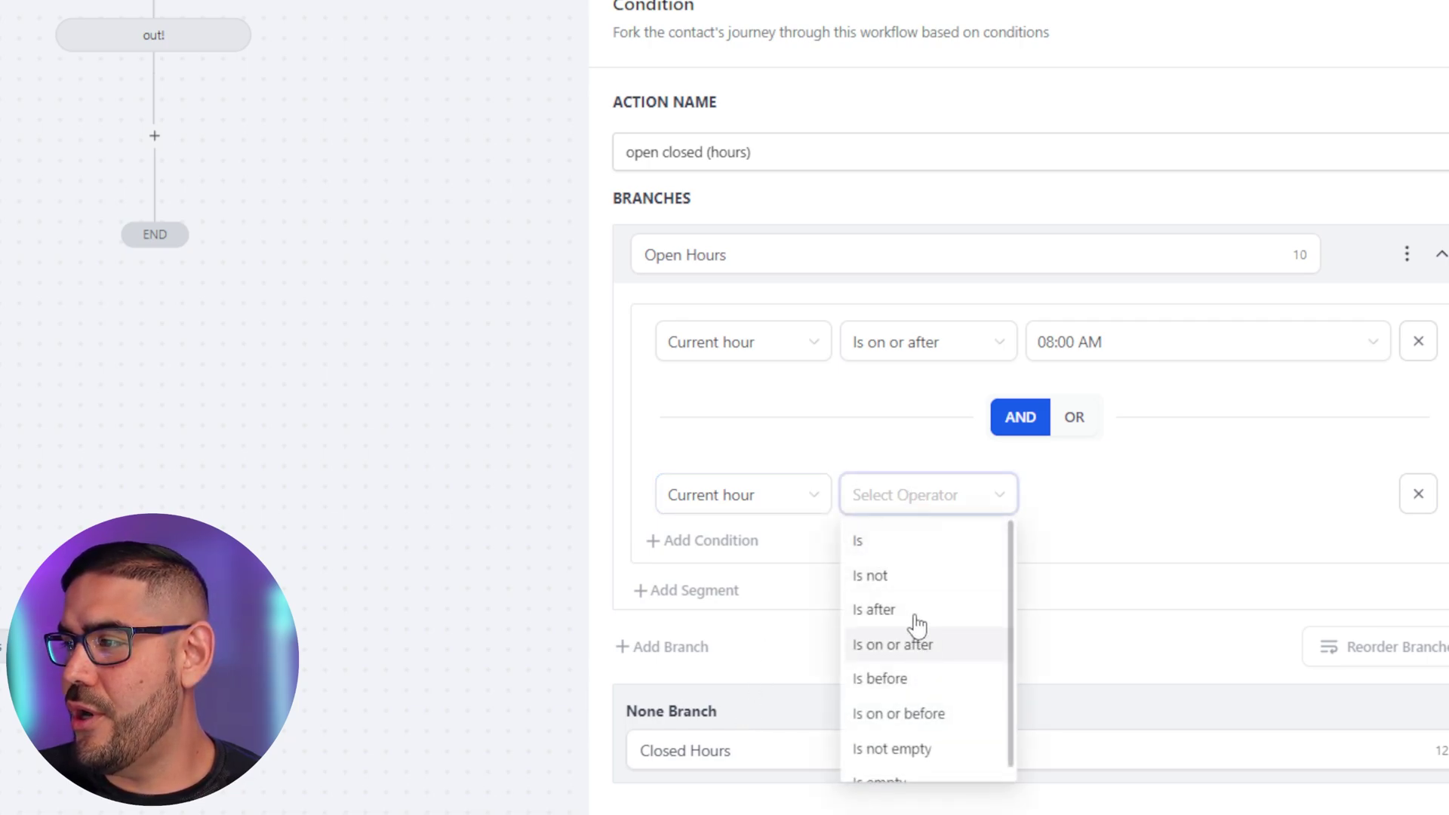
click(896, 679)
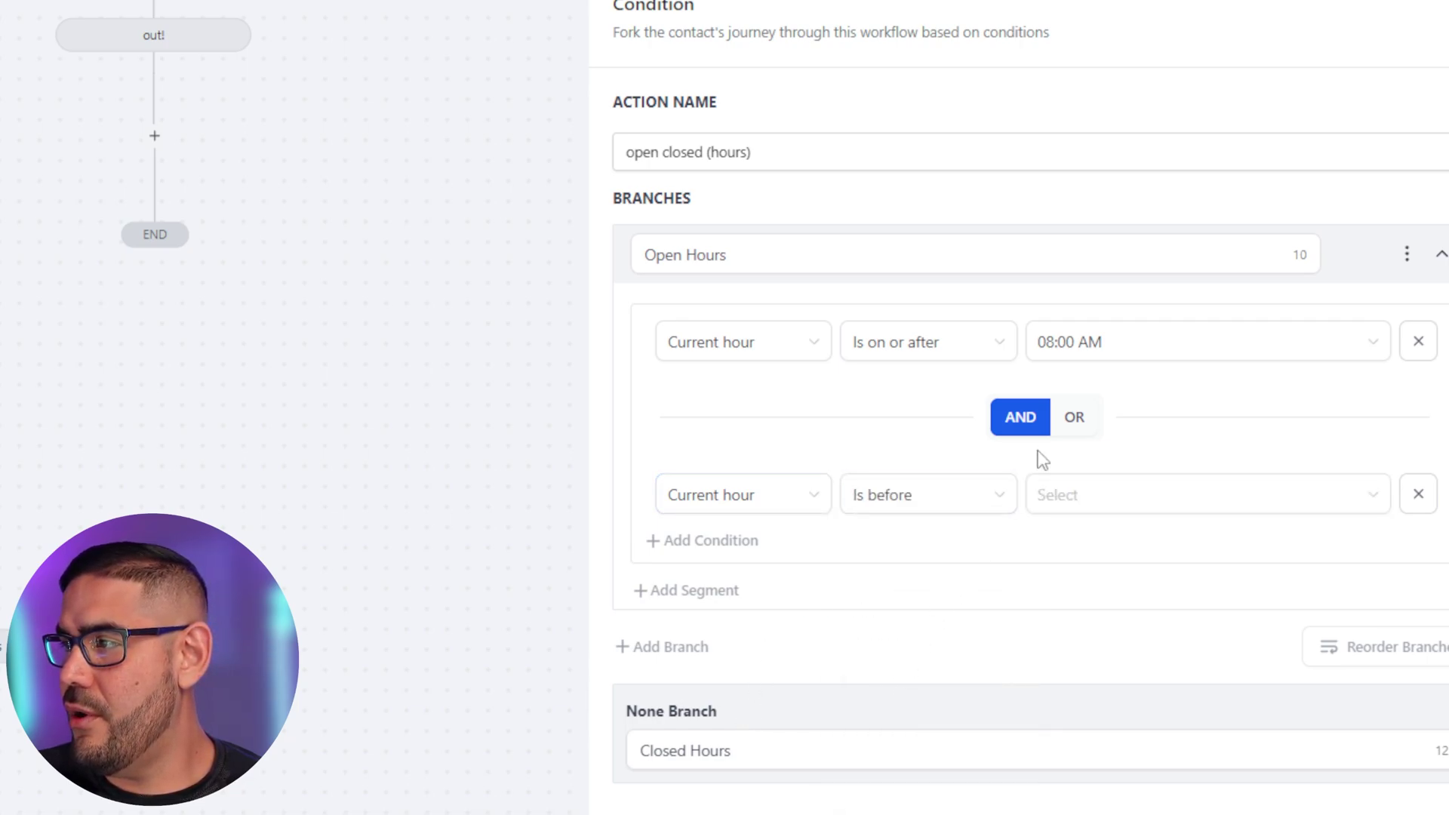
click(1094, 516)
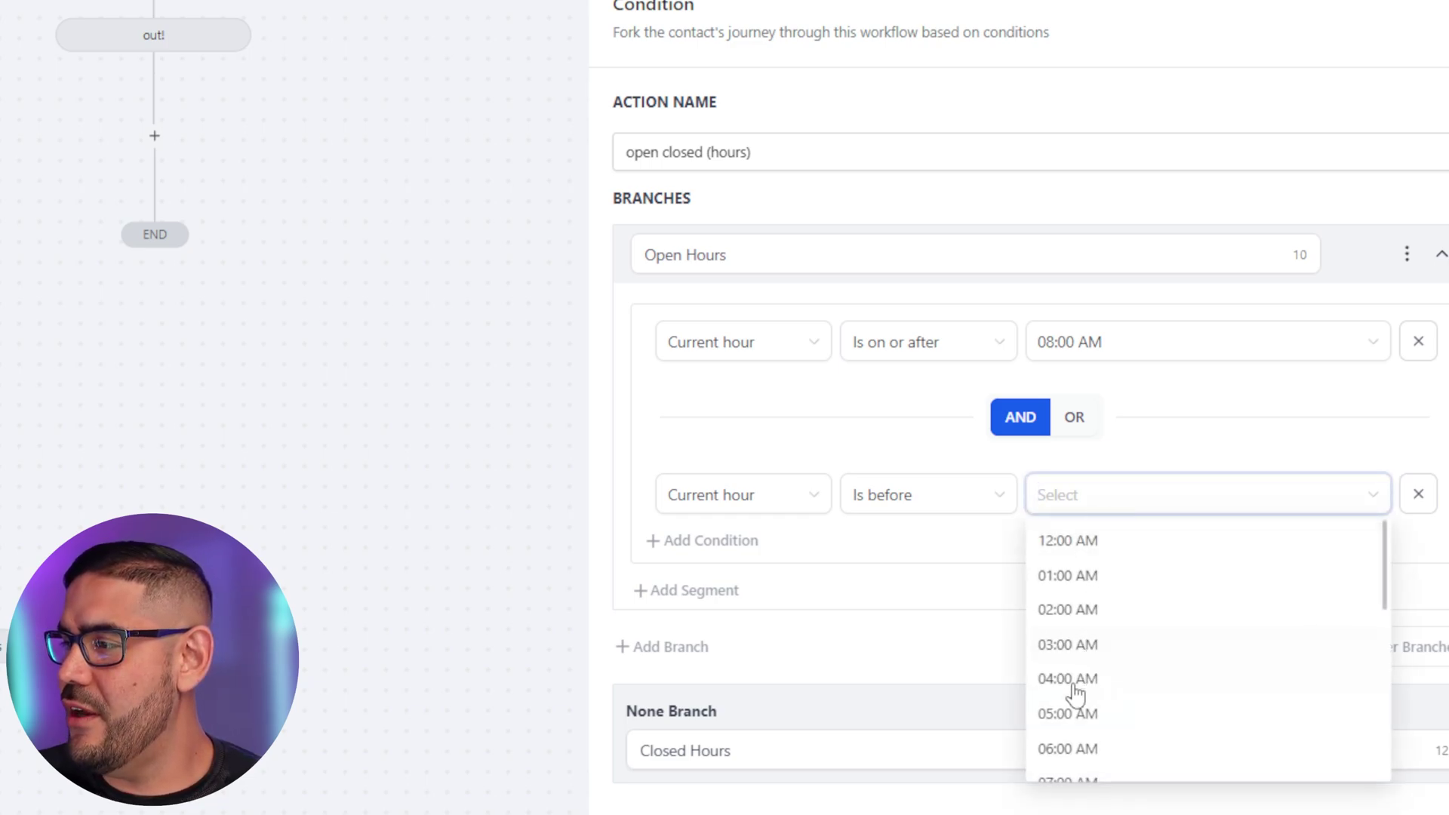
scroll(1080, 690, down, 8)
scroll(1027, 423, up, 3)
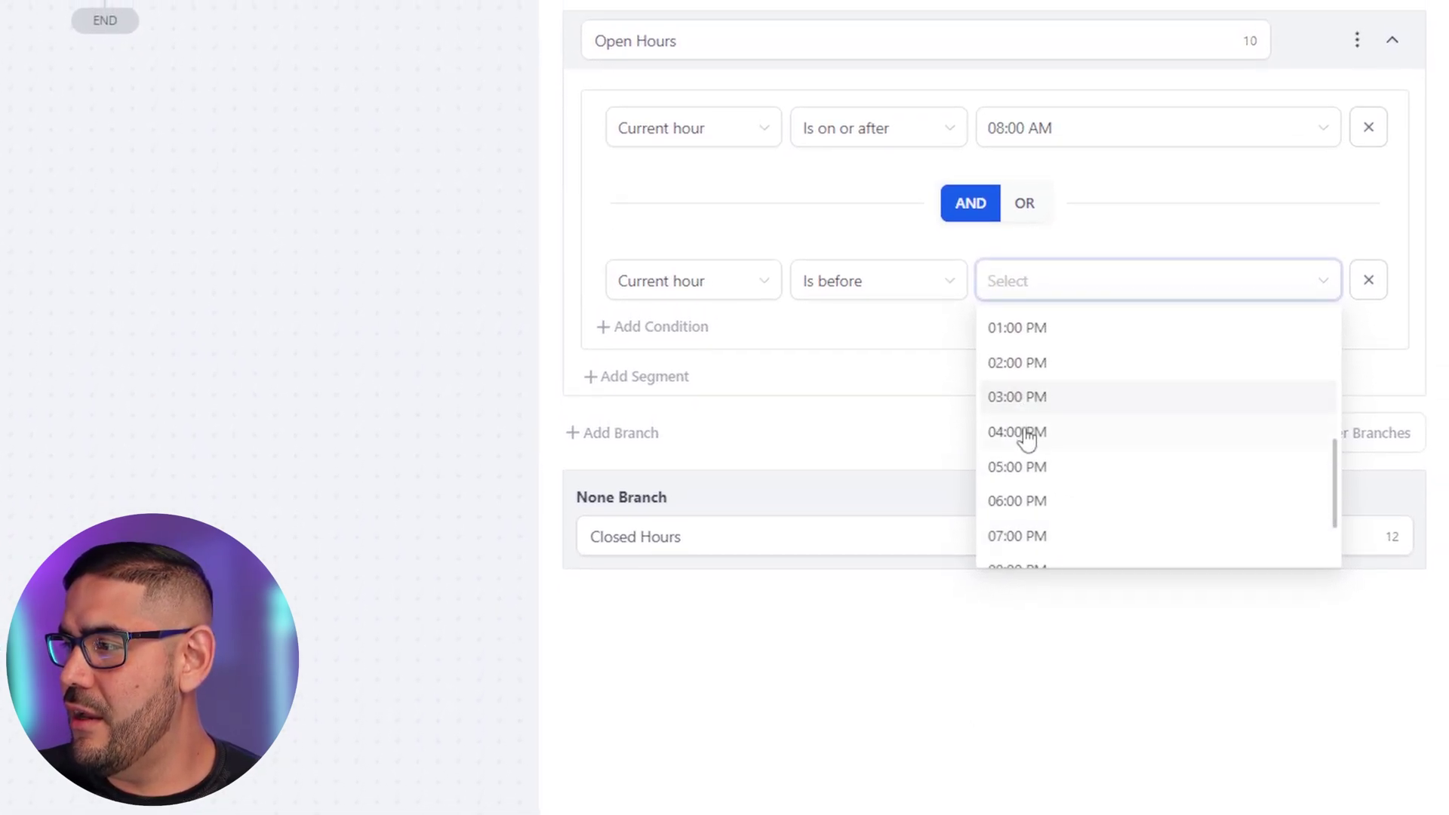
click(1020, 468)
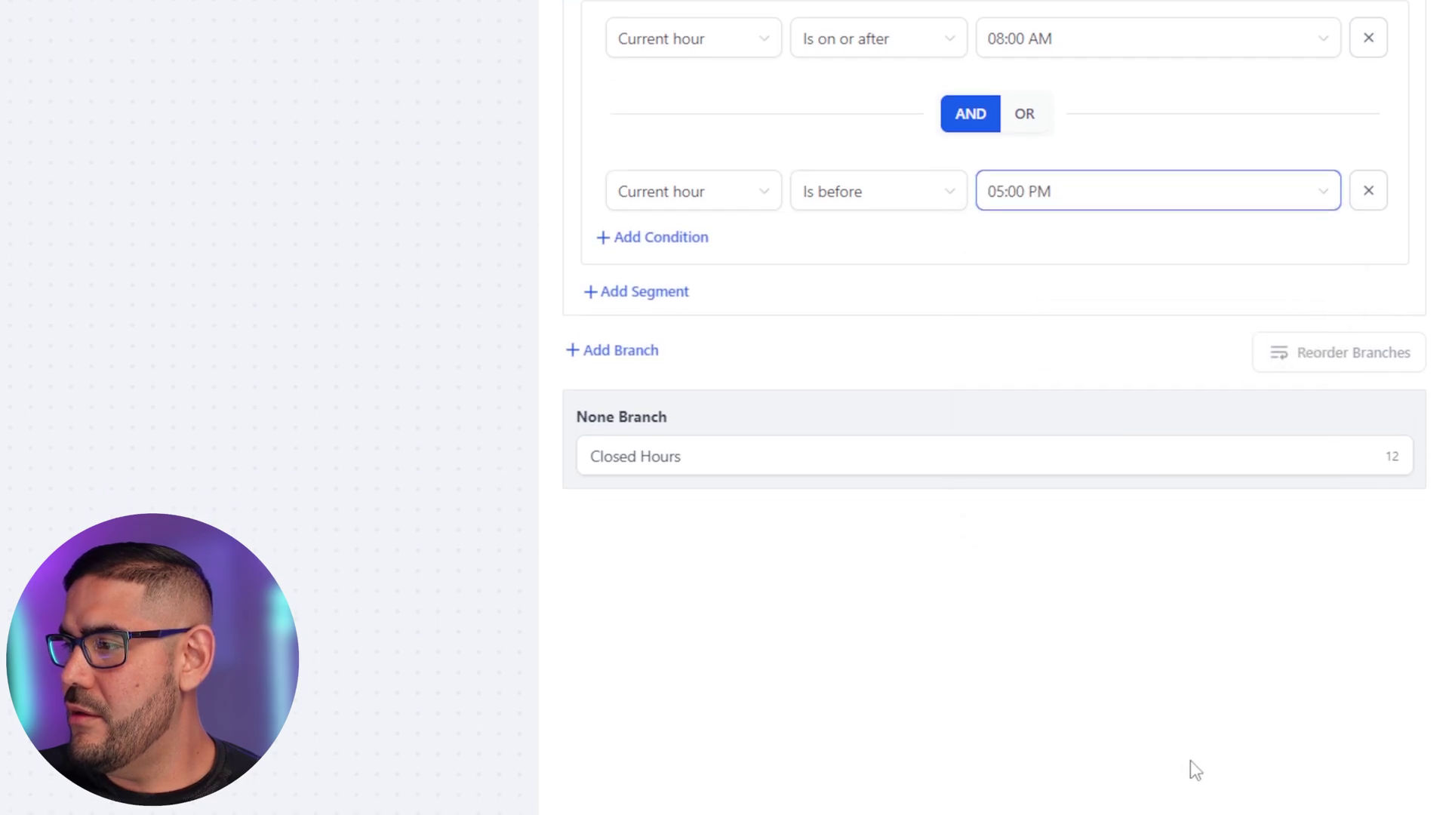
click(1371, 743)
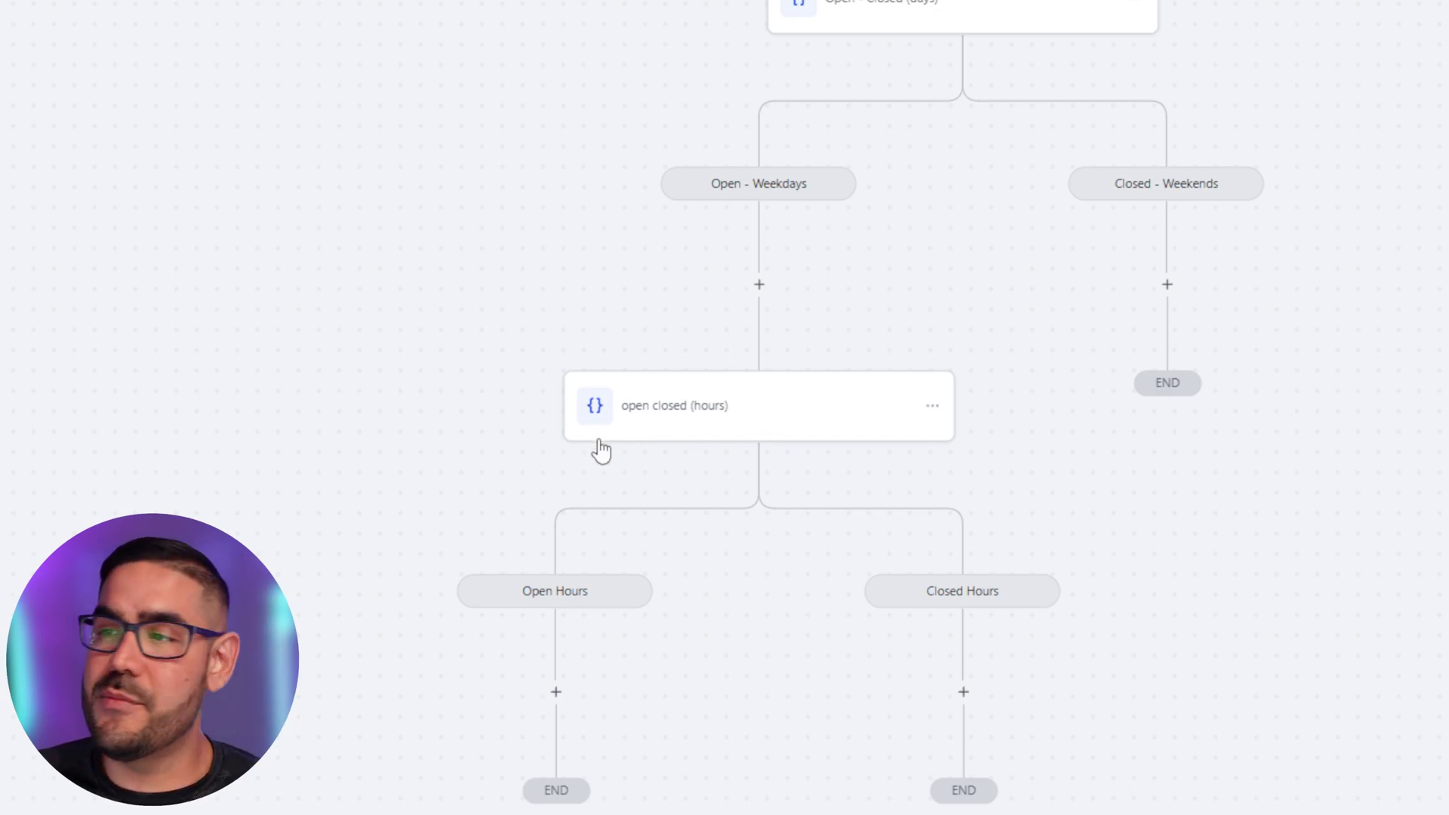
Add a Send SMS action below the Open Hours branch
drag(566, 479, 601, 469)
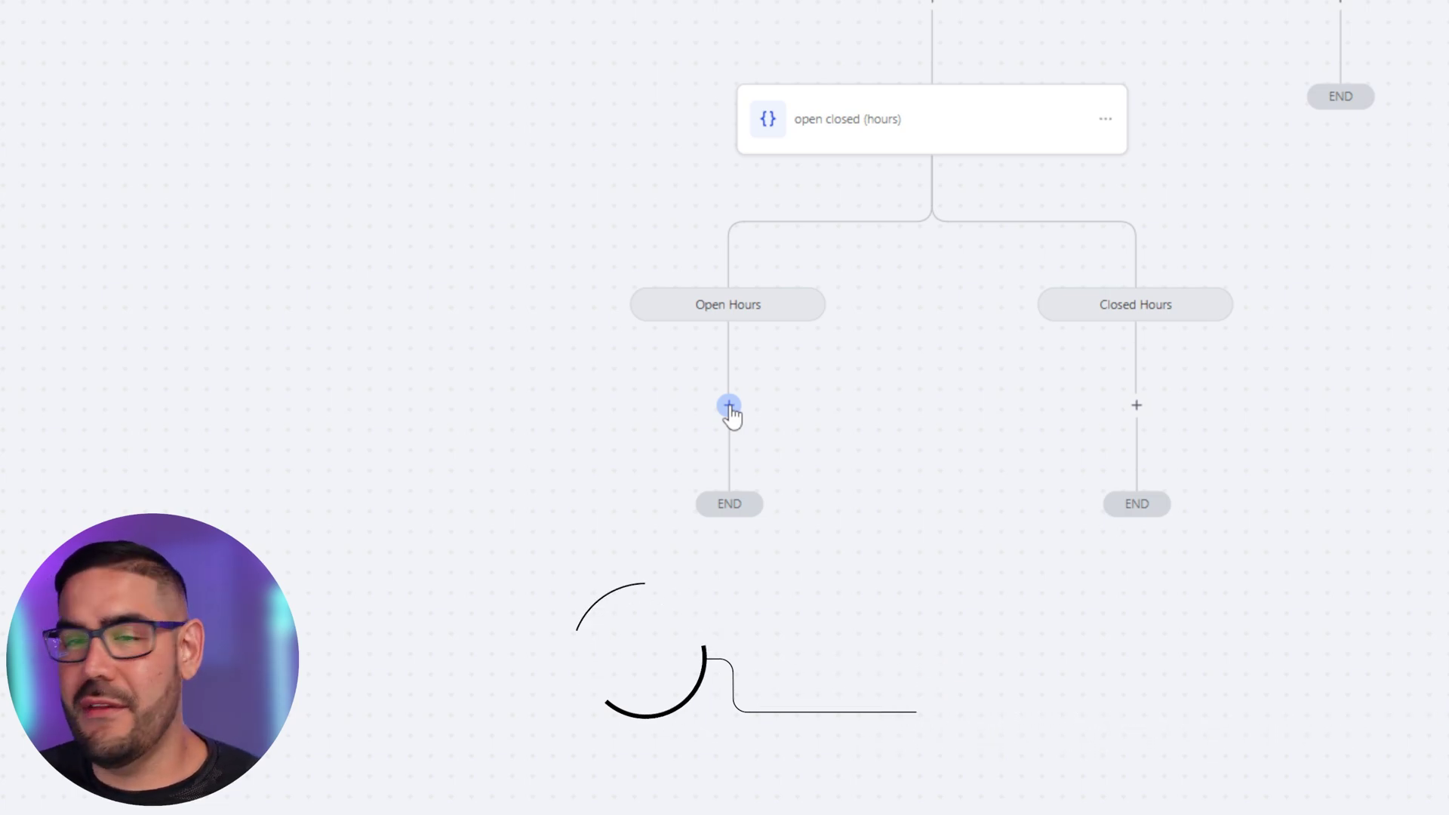
click(730, 407)
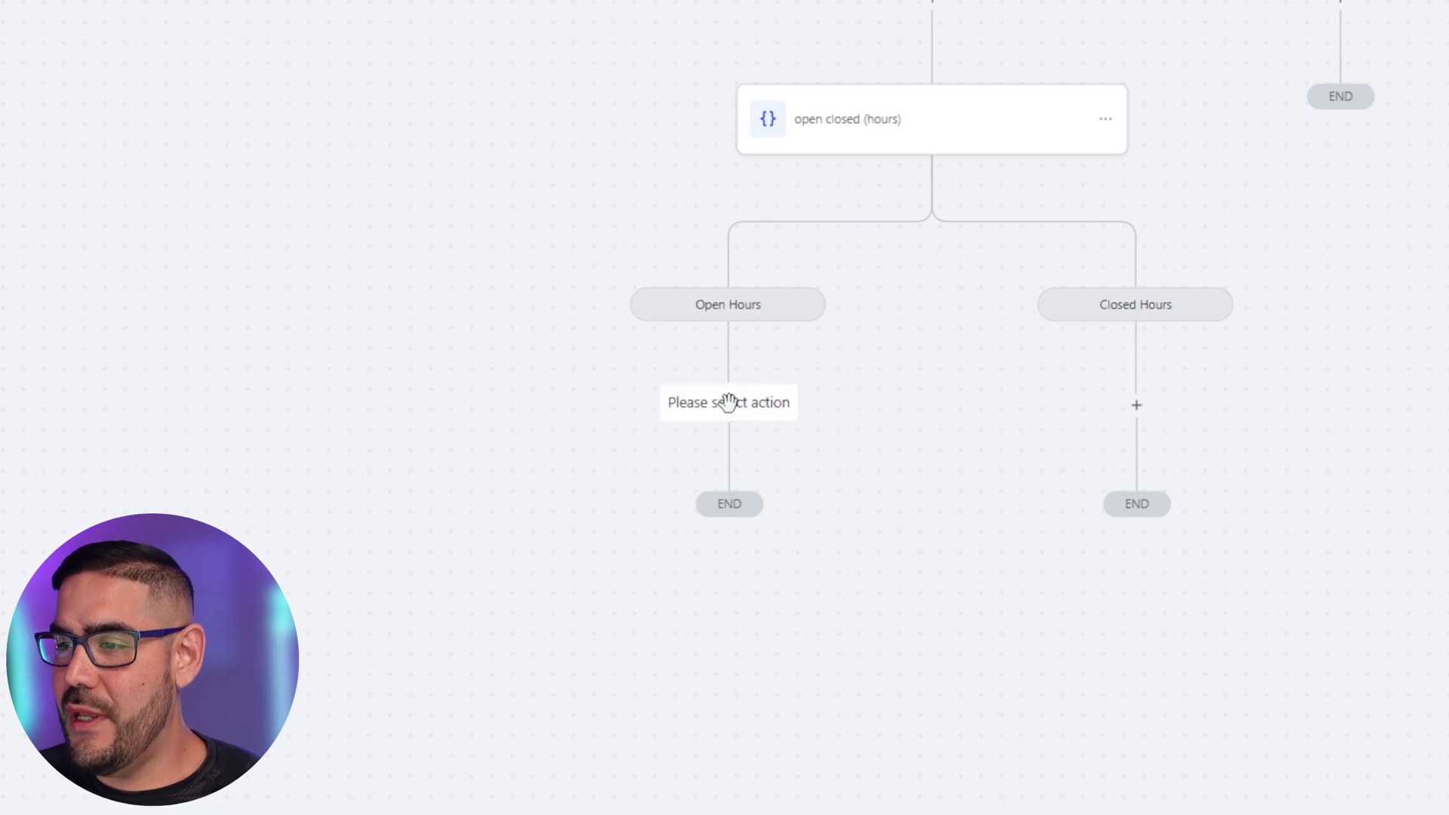
text(sms)
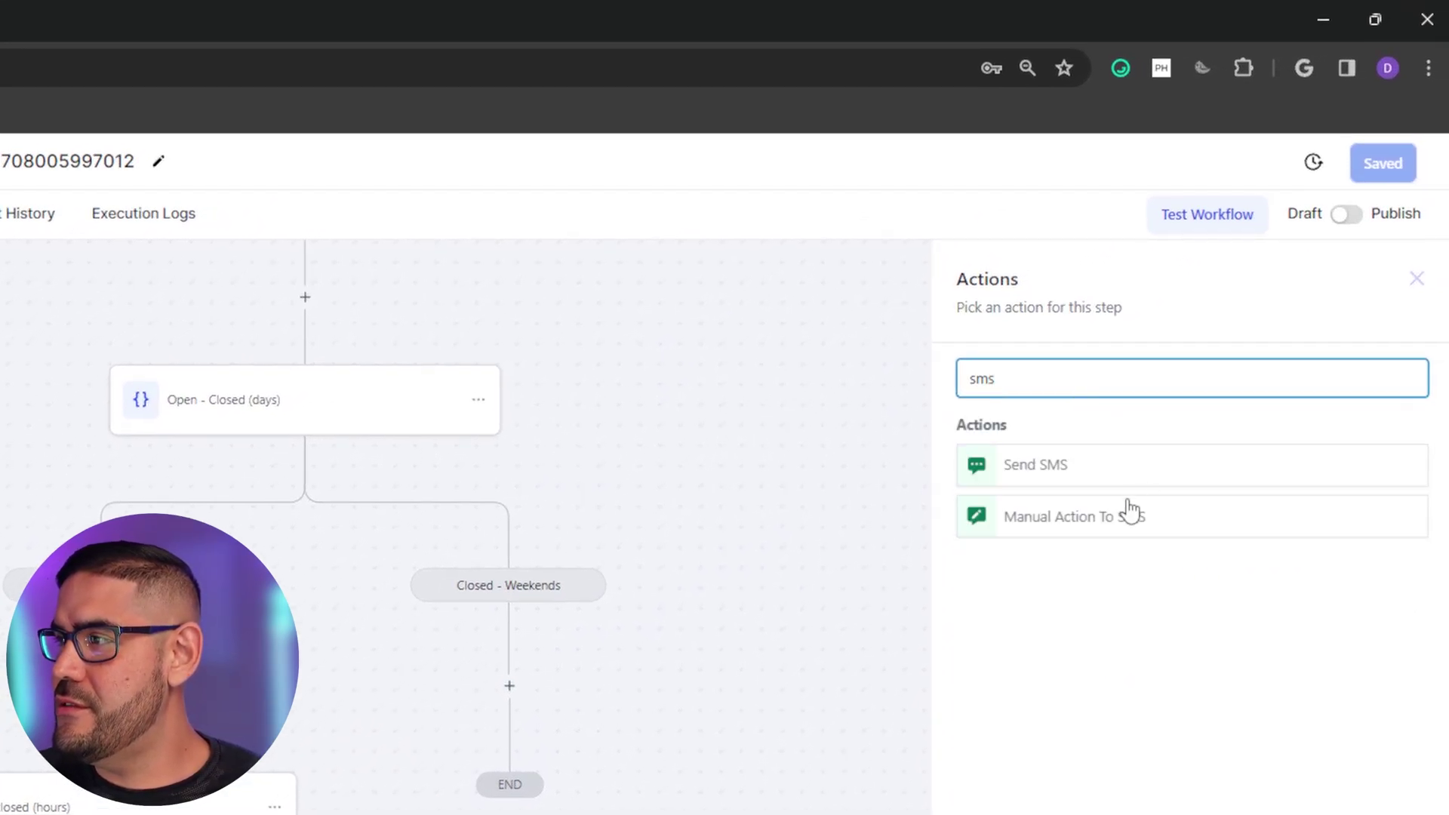
click(1129, 464)
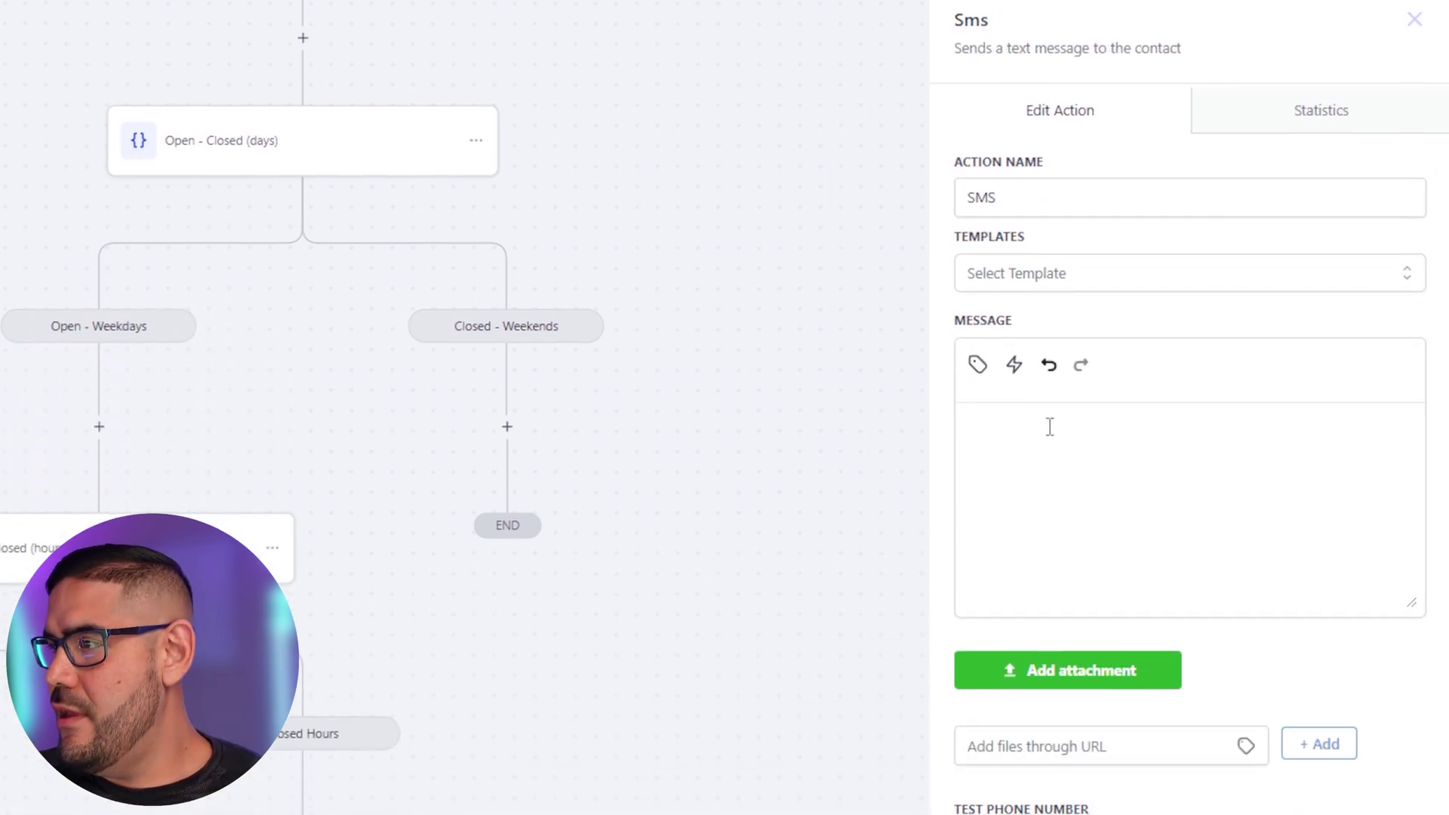
Start the SMS message with "HI this is", the sender's first name, and "with buymyshit.com, i'm currently unavailable."
click(1051, 690)
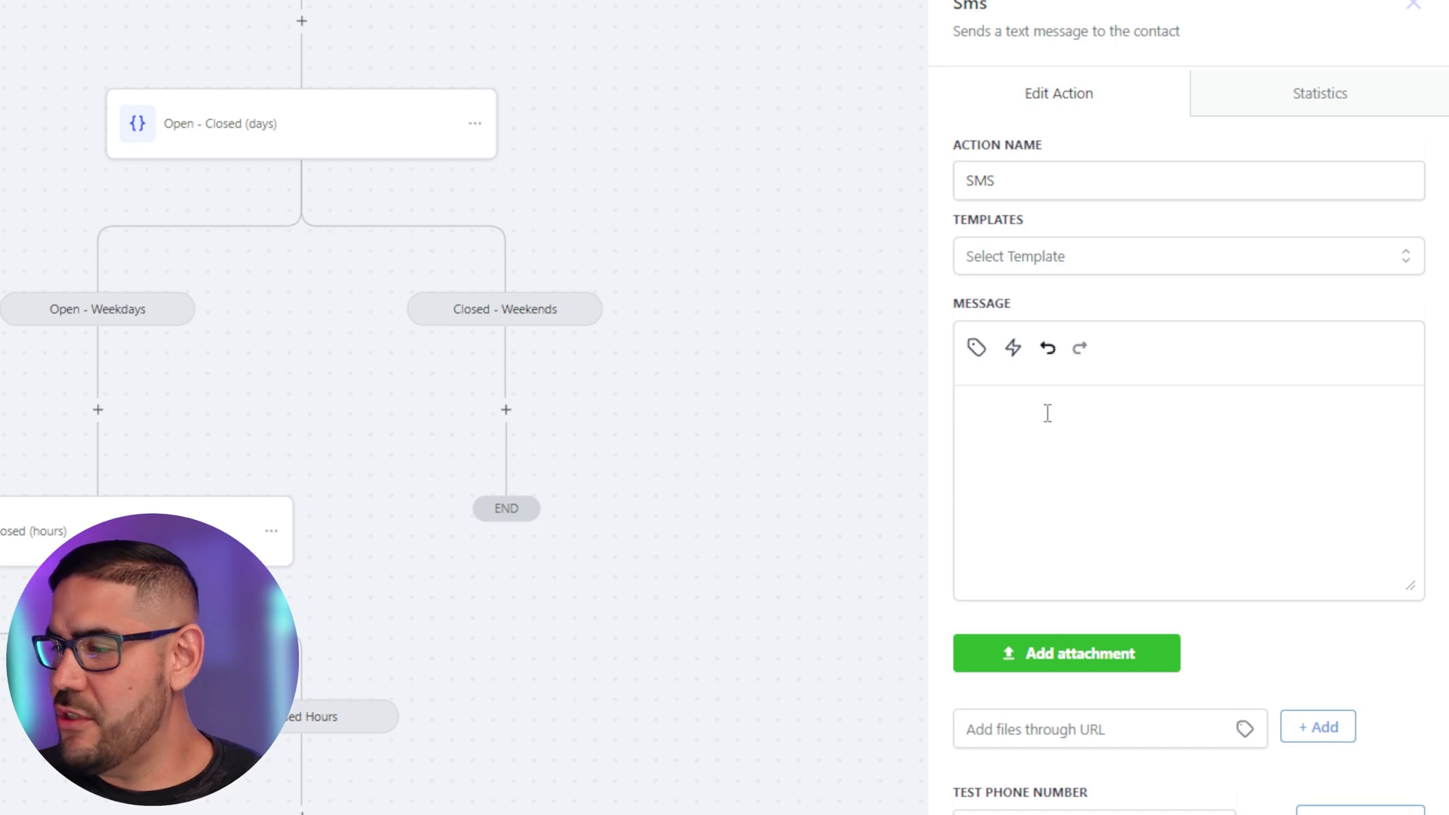
text(HI this)
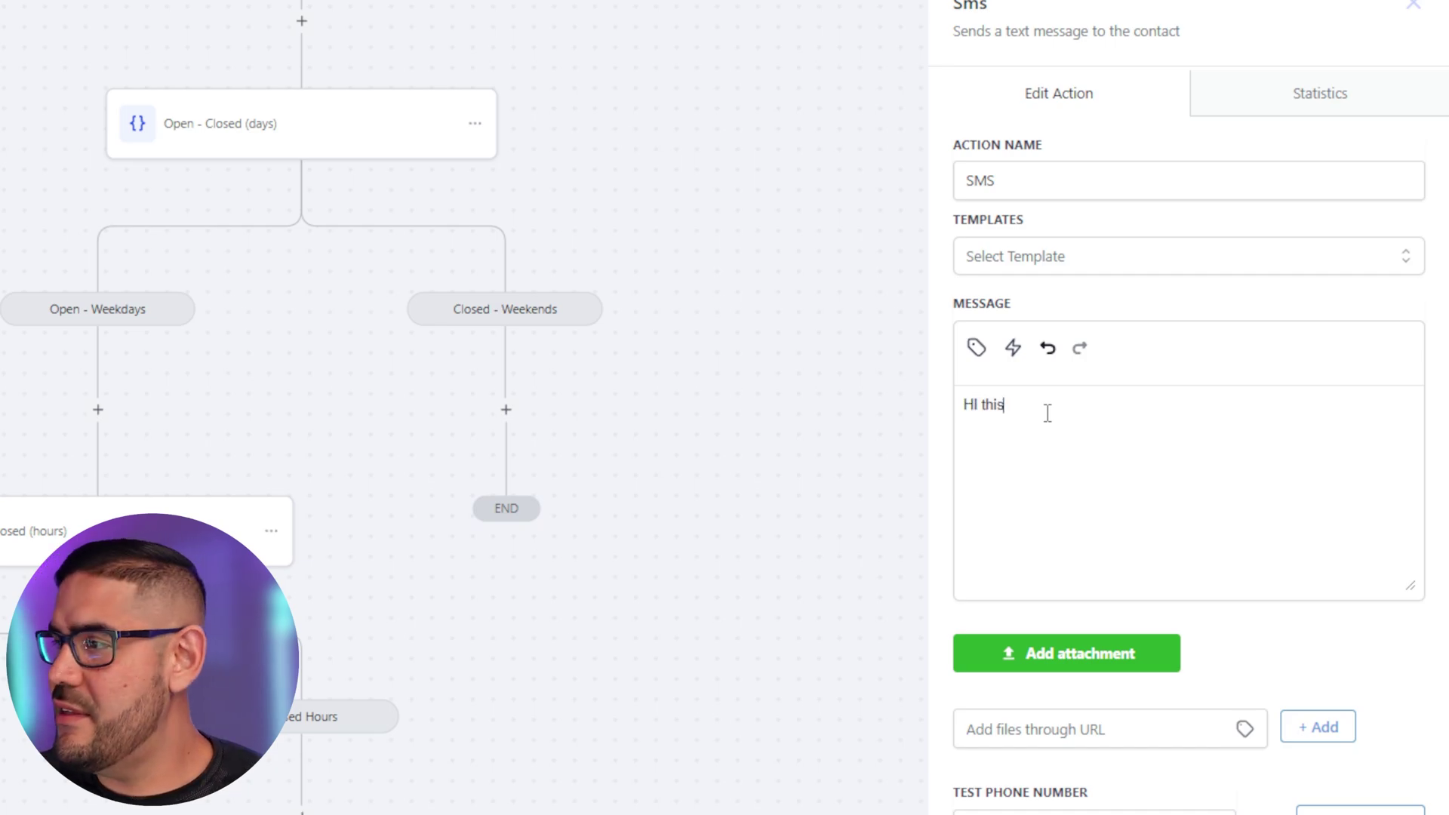
text( is Dom w)
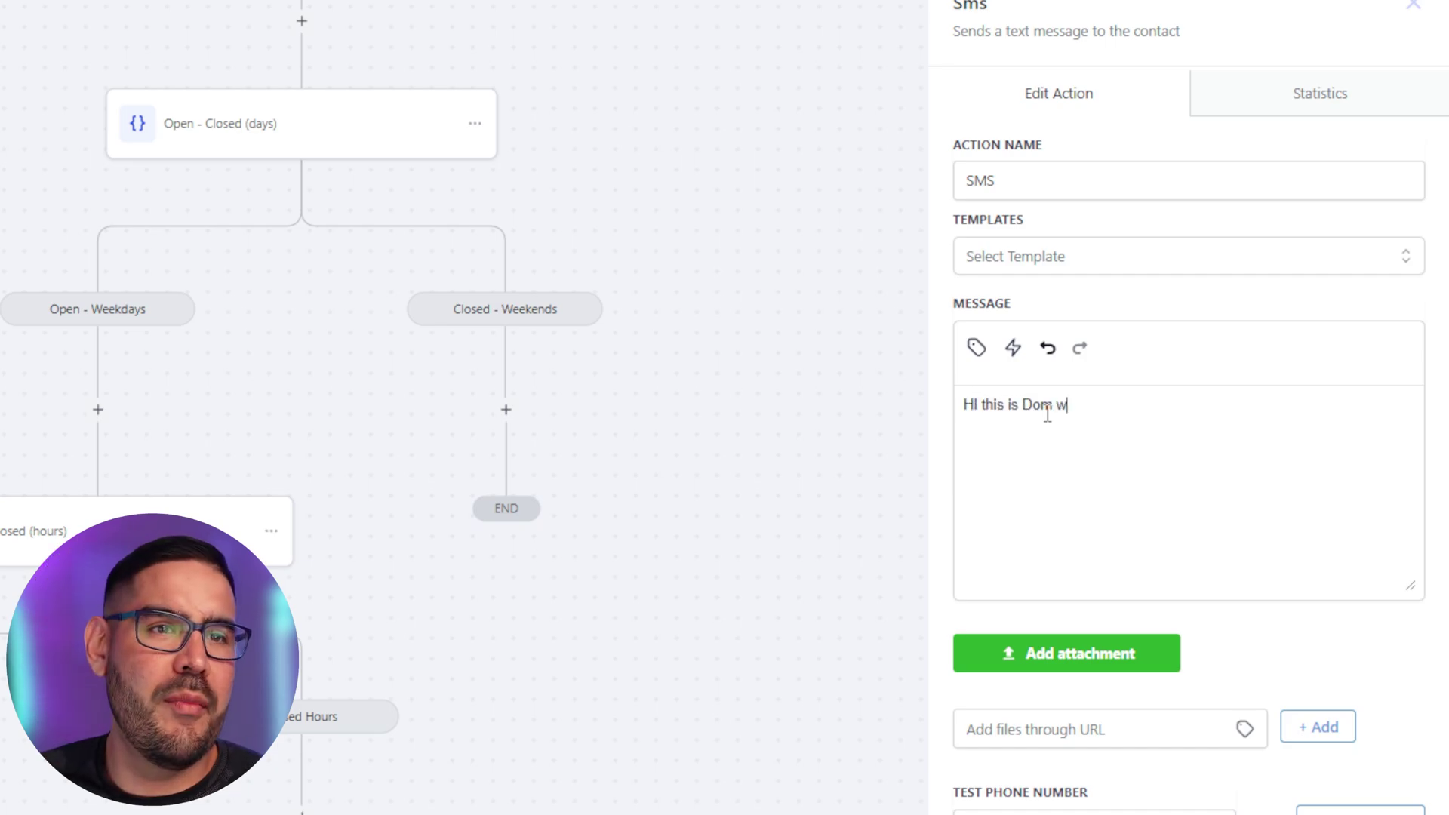
text(ith buym)
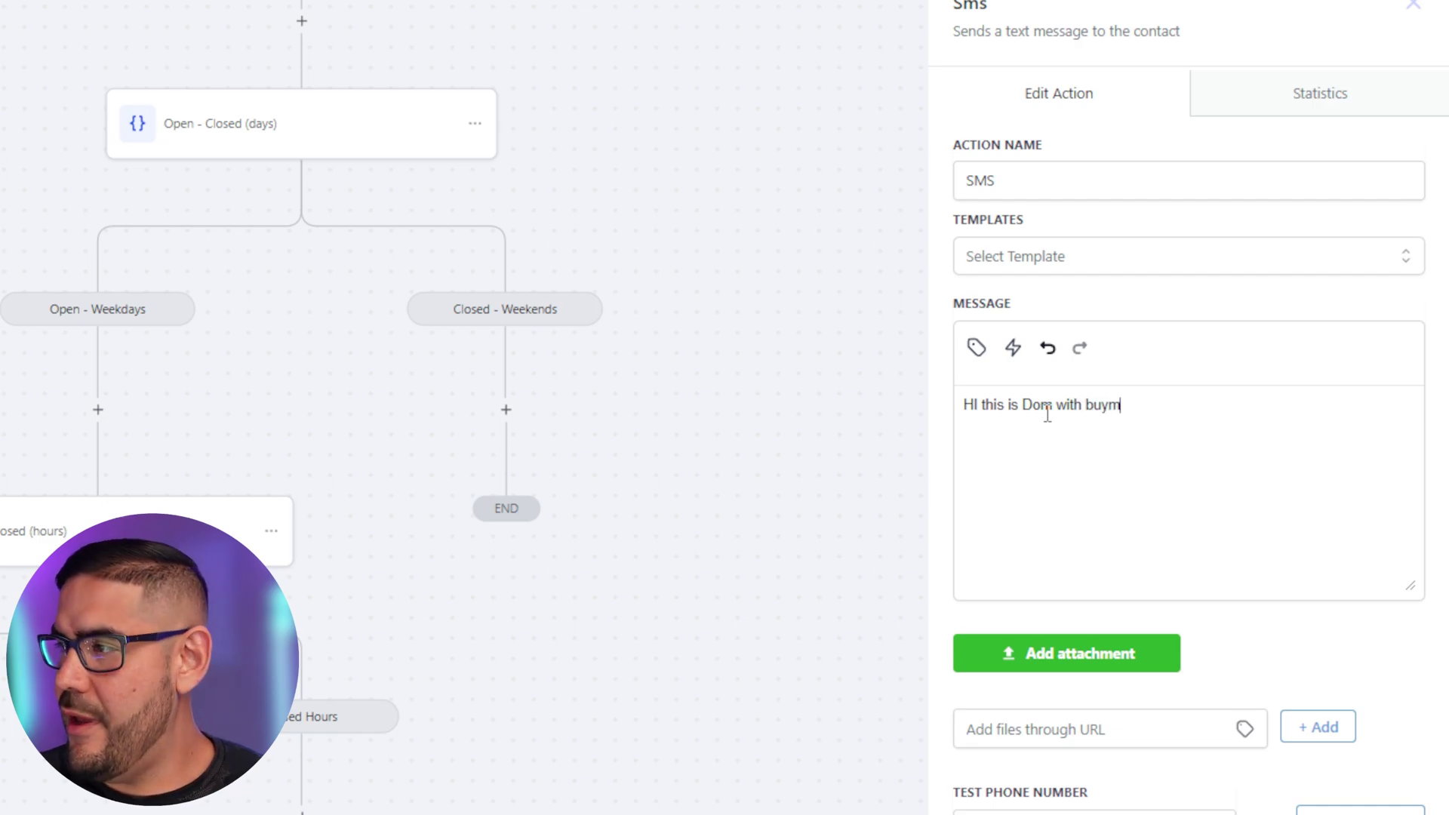
text(yshit.com)
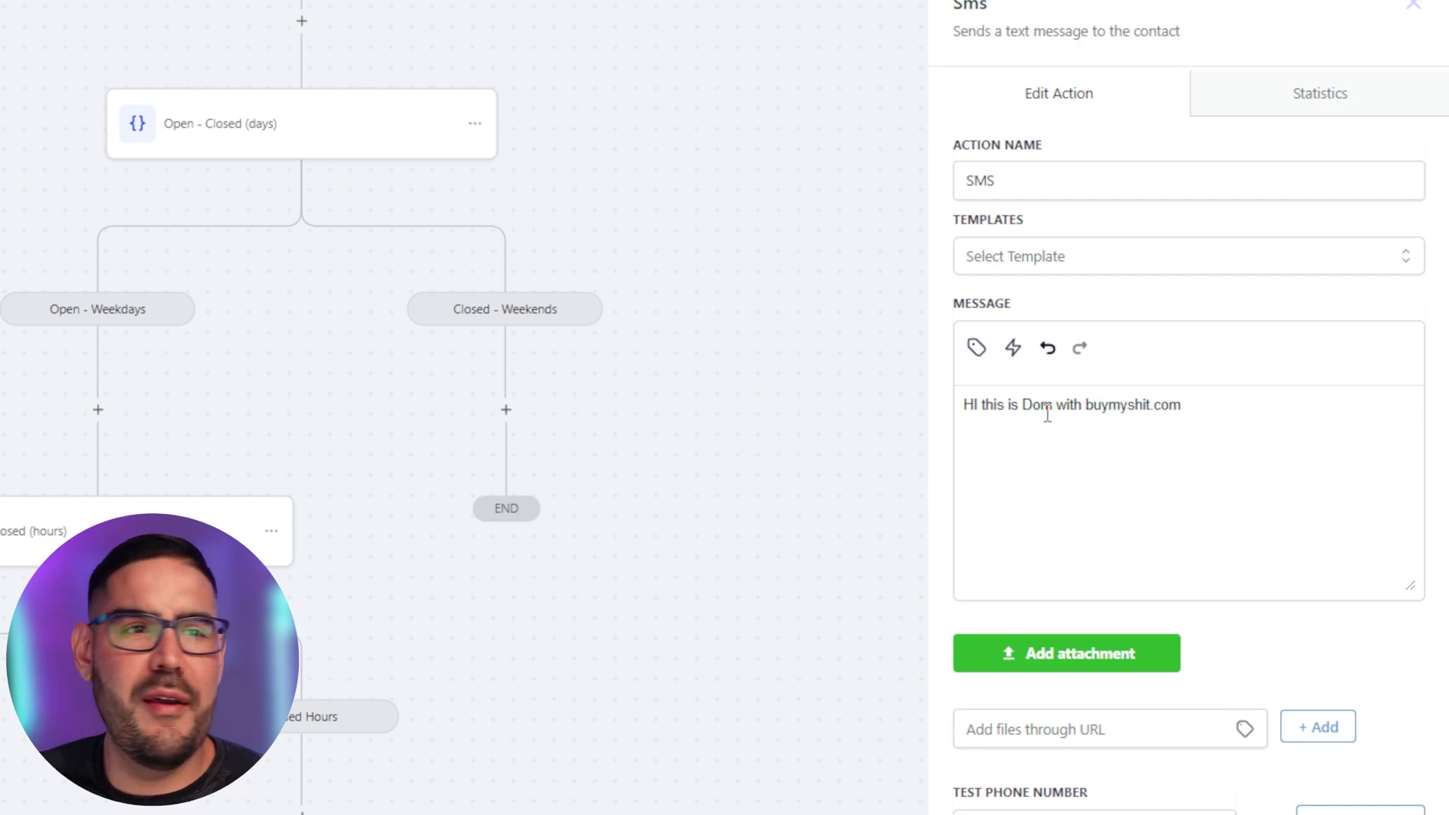
text(, )
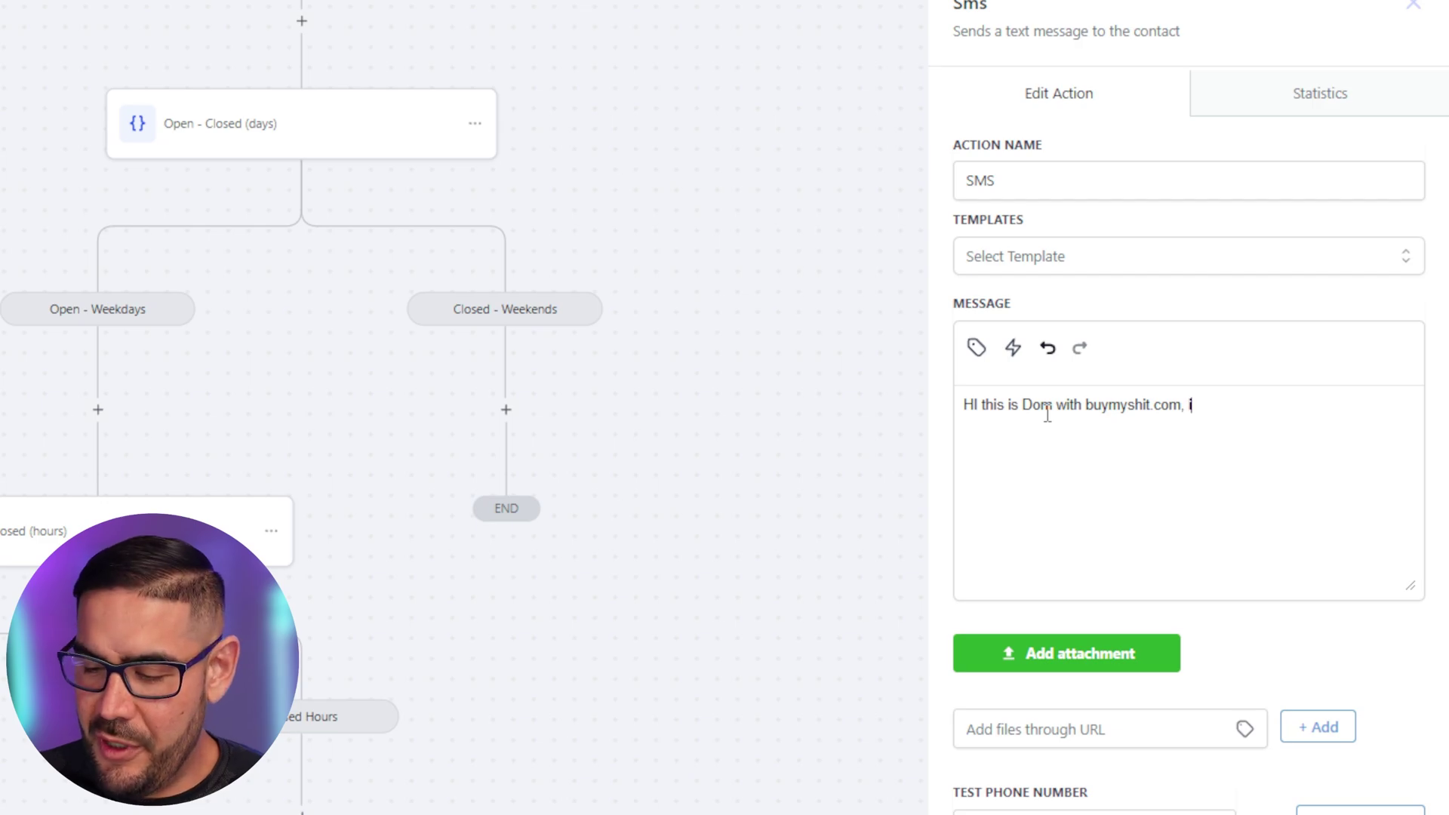
text(i'm currently )
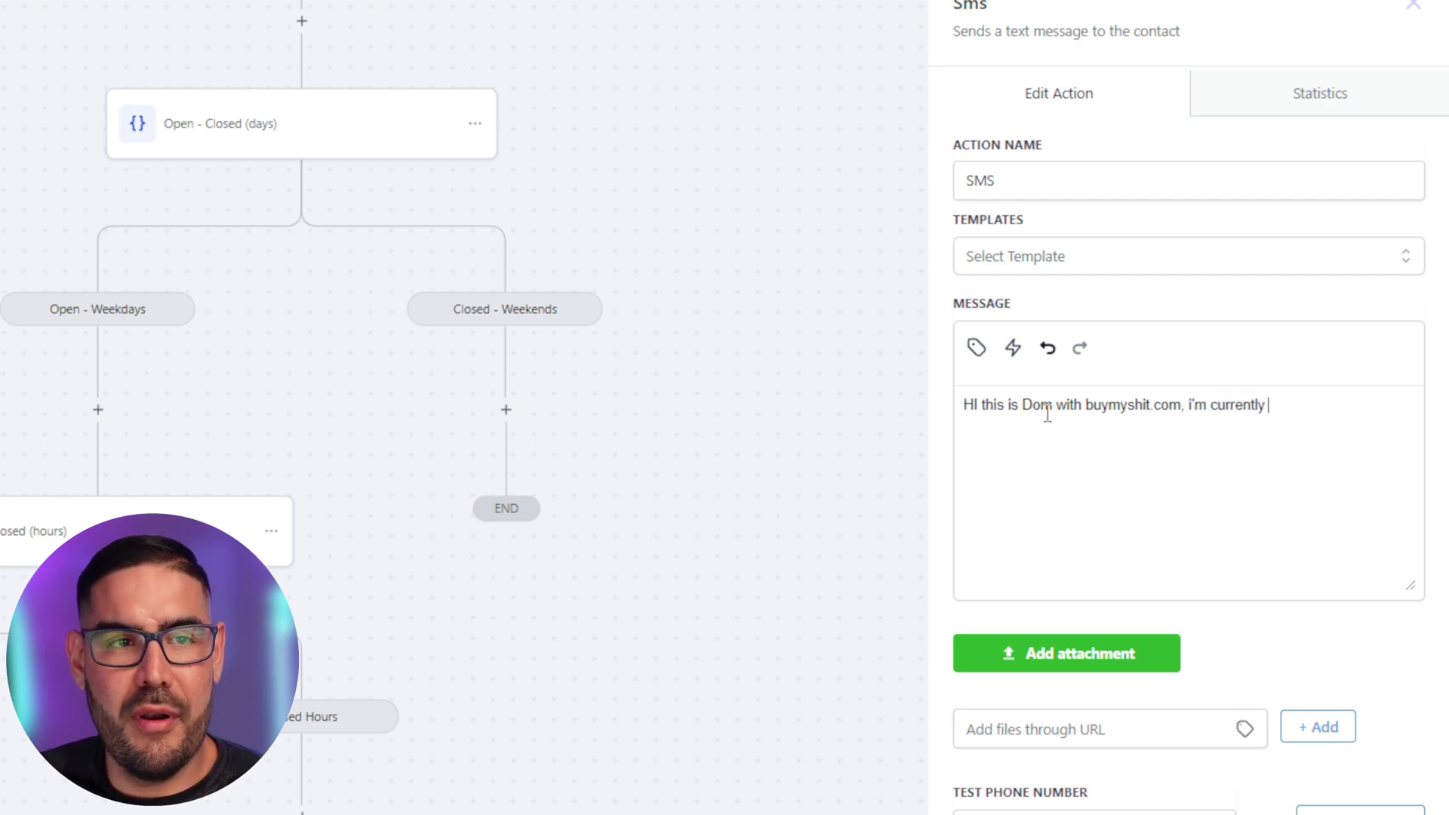
text(unavaiulale.)
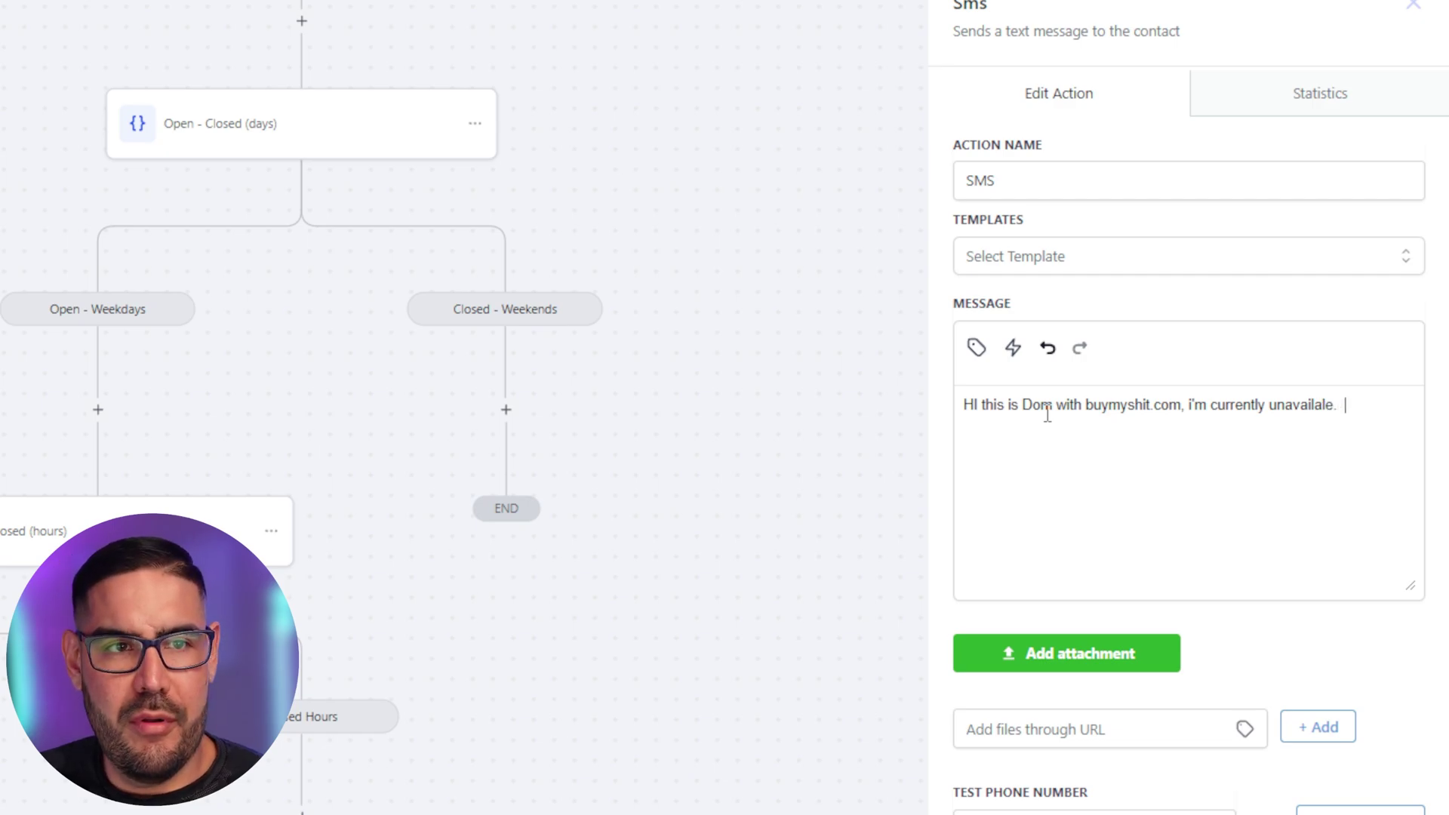
key(BackSpace)
key(BackSpace)
key(BackSpace)
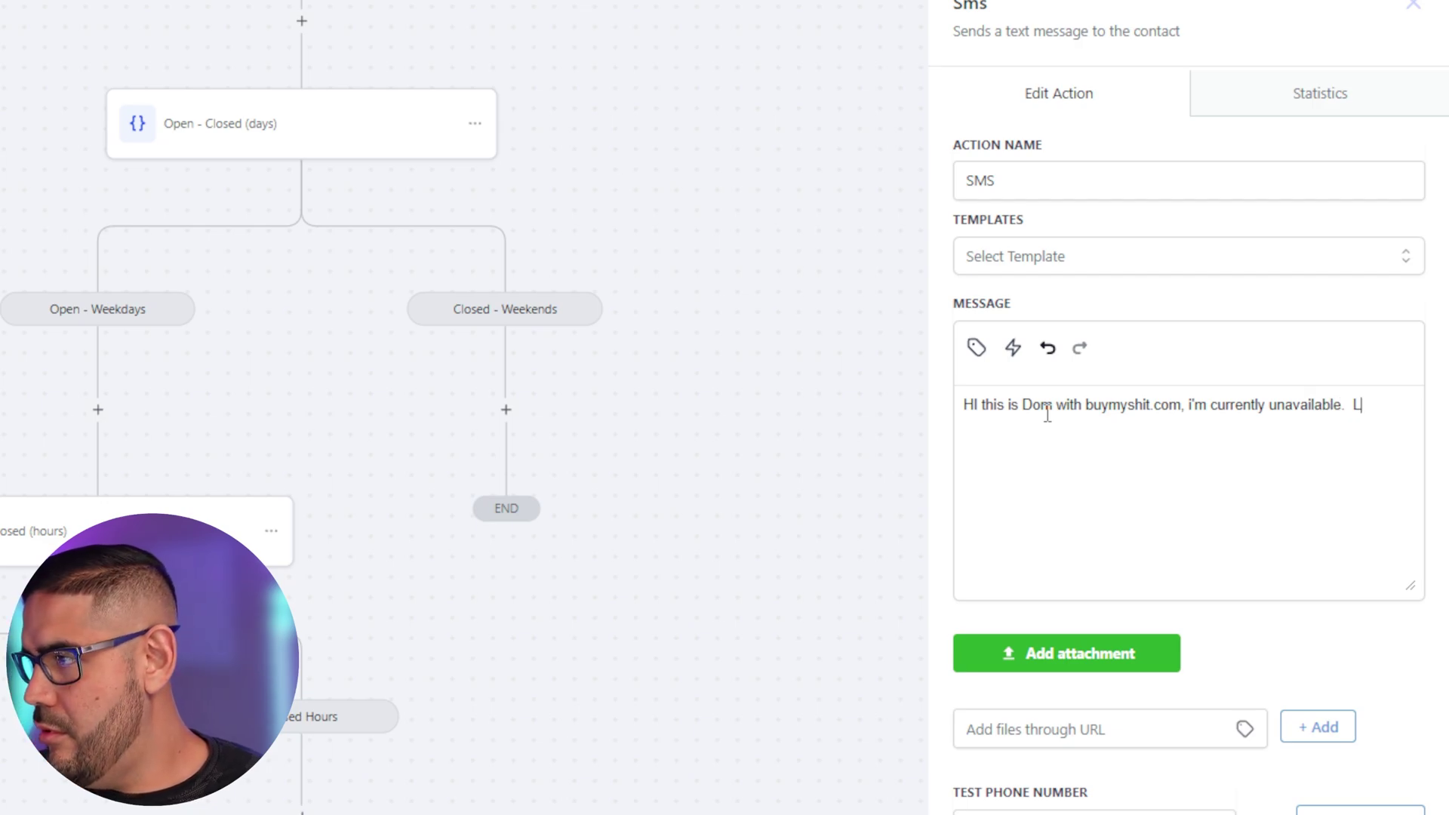
Finish the message with "Let me know how I can be of help and i'll get back to you ASAP!" and save the SMS action
text(me know how)
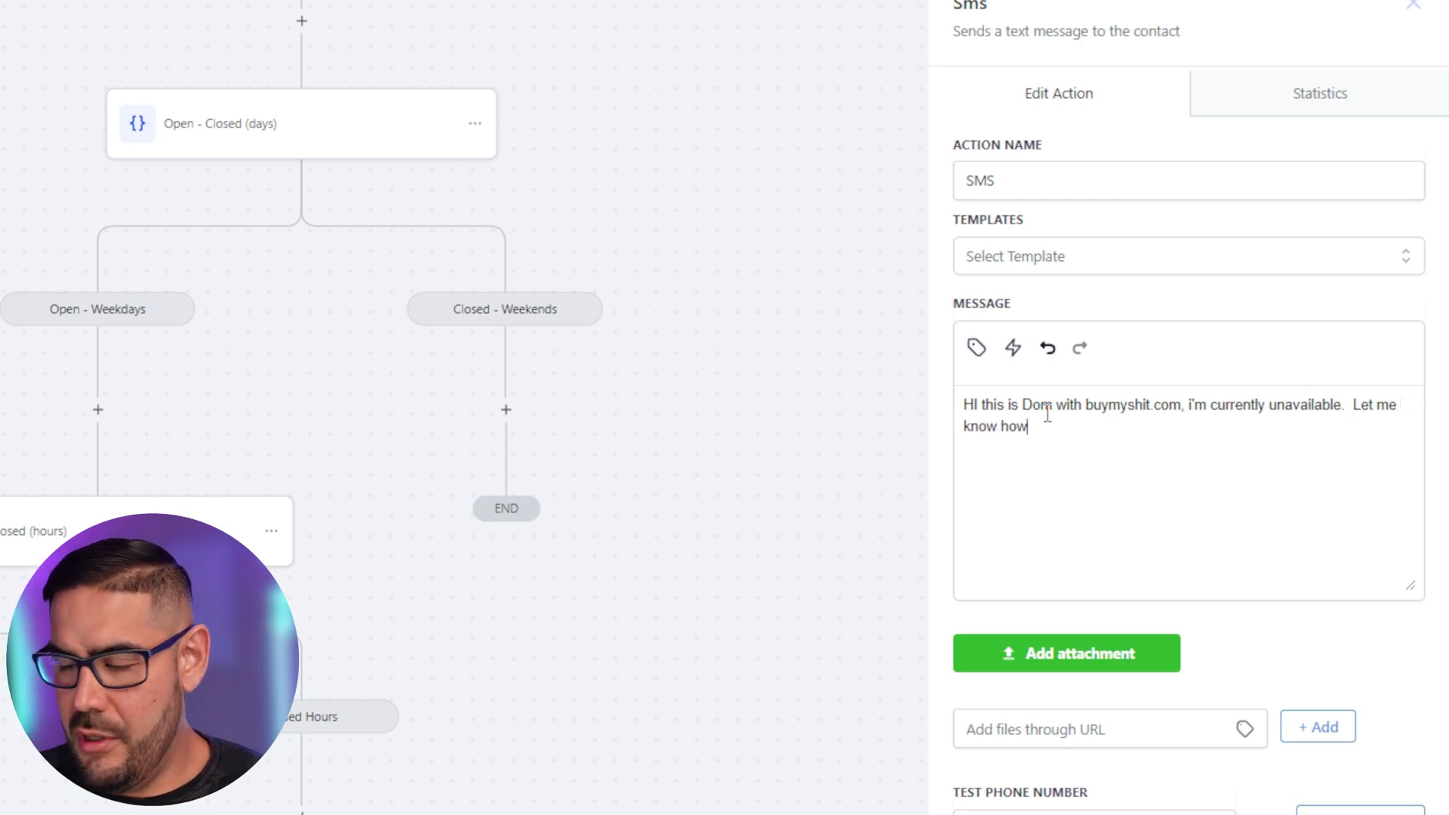
text( I can be)
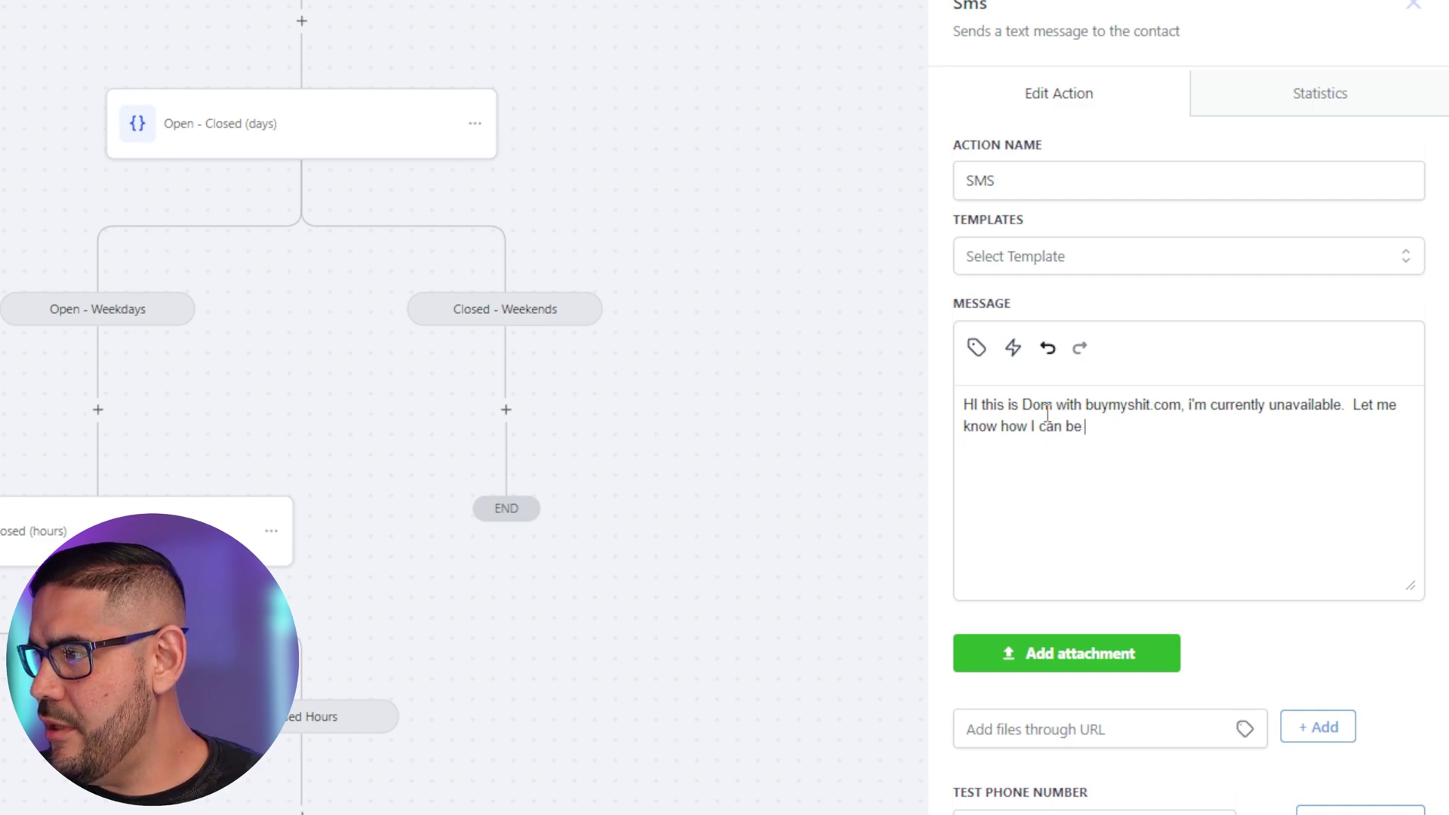
text( of help and )
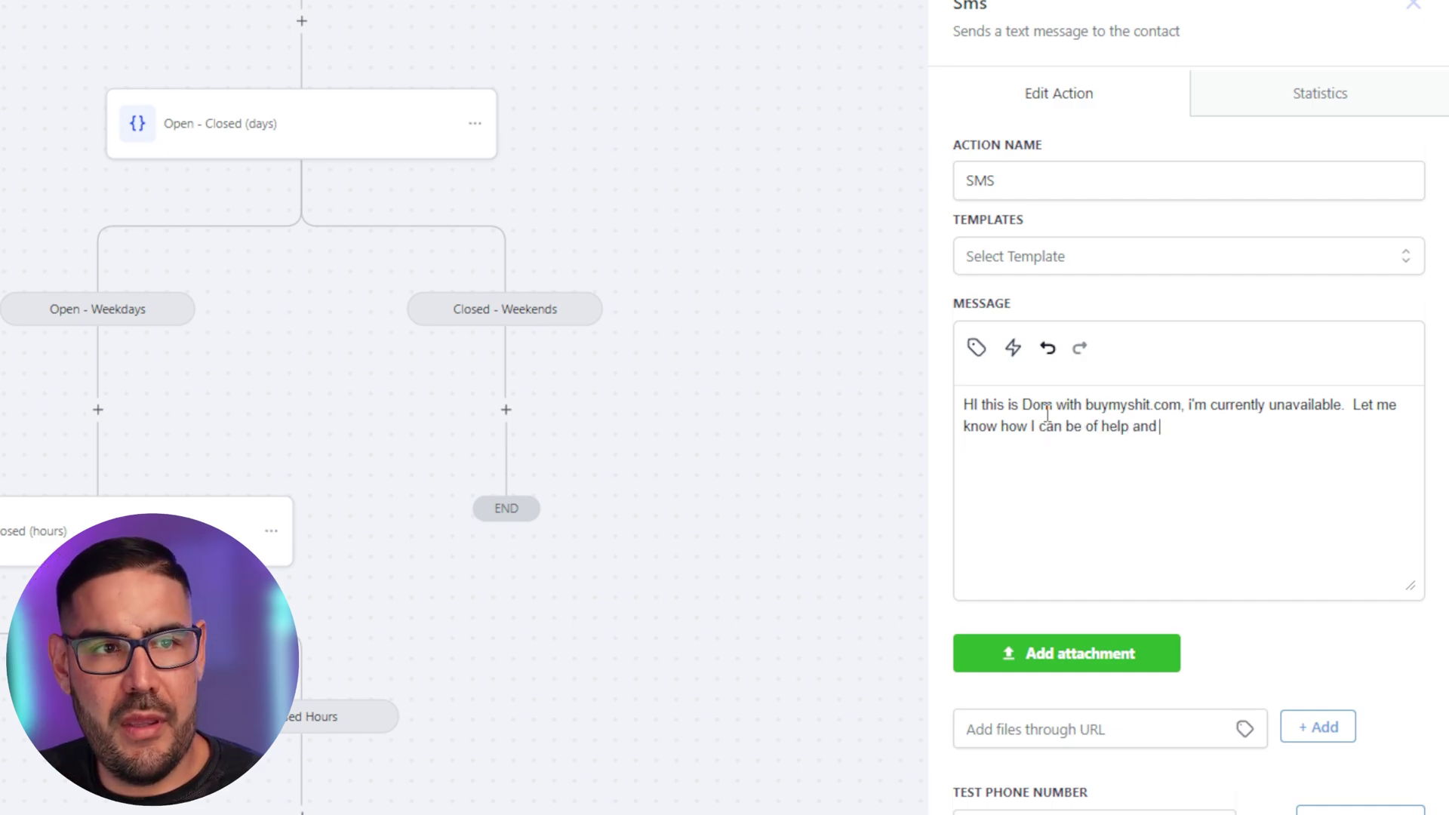
text(i'll get)
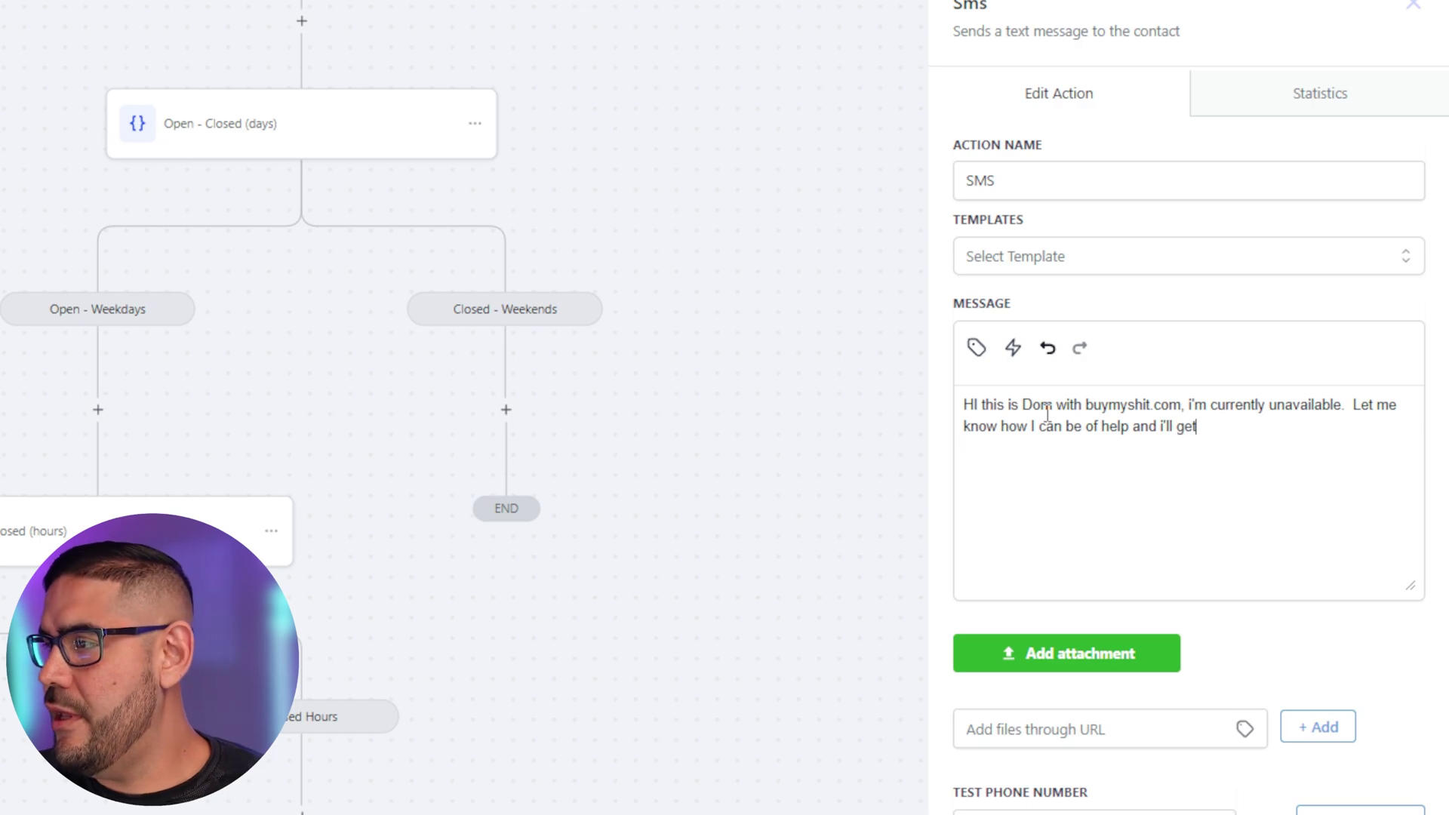
text( back to youj)
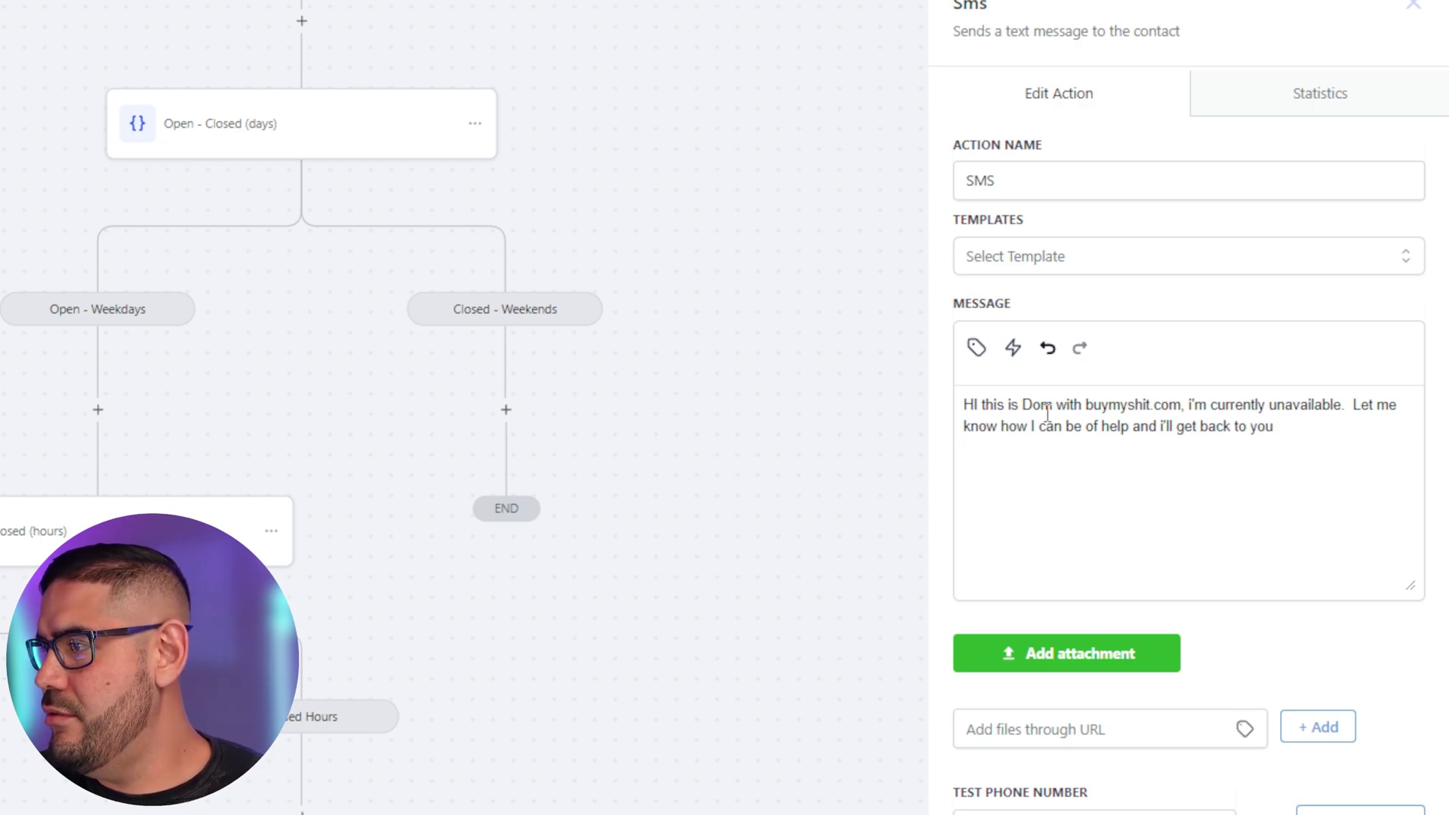
text( ASAP)
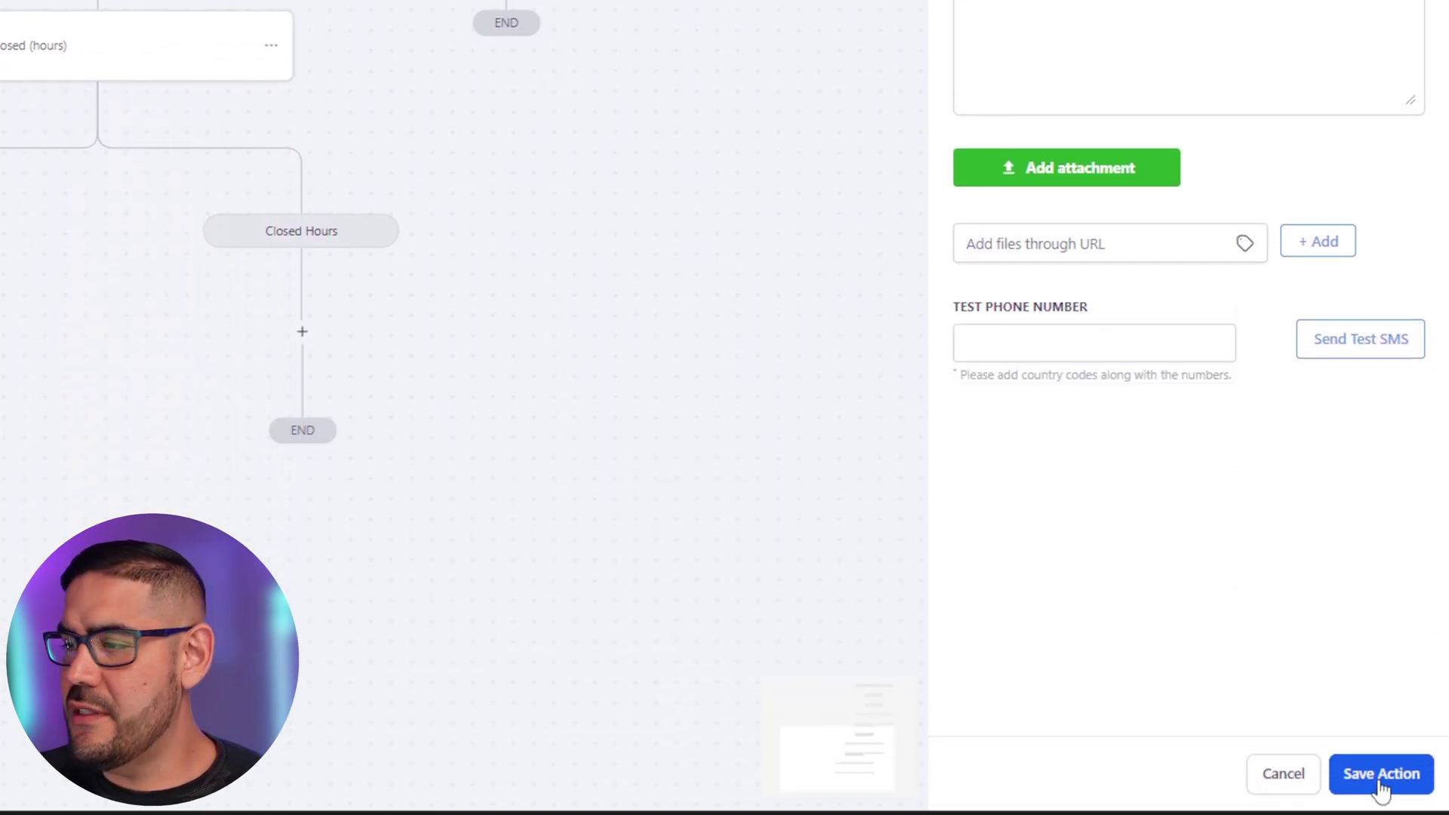
click(1381, 781)
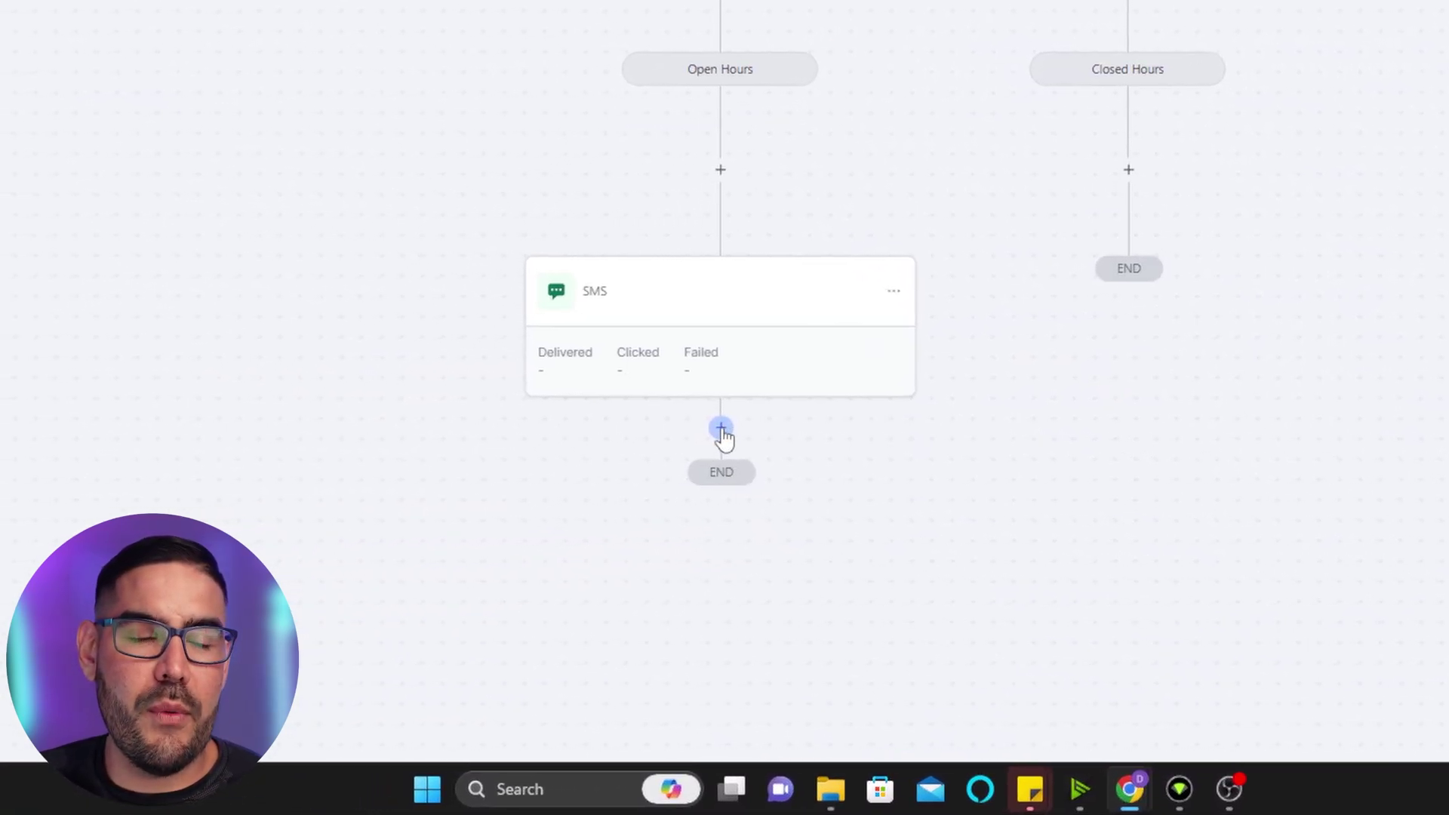
Rename the SMS action under Open Hours "MCTB Work Hours" and save it
click(669, 317)
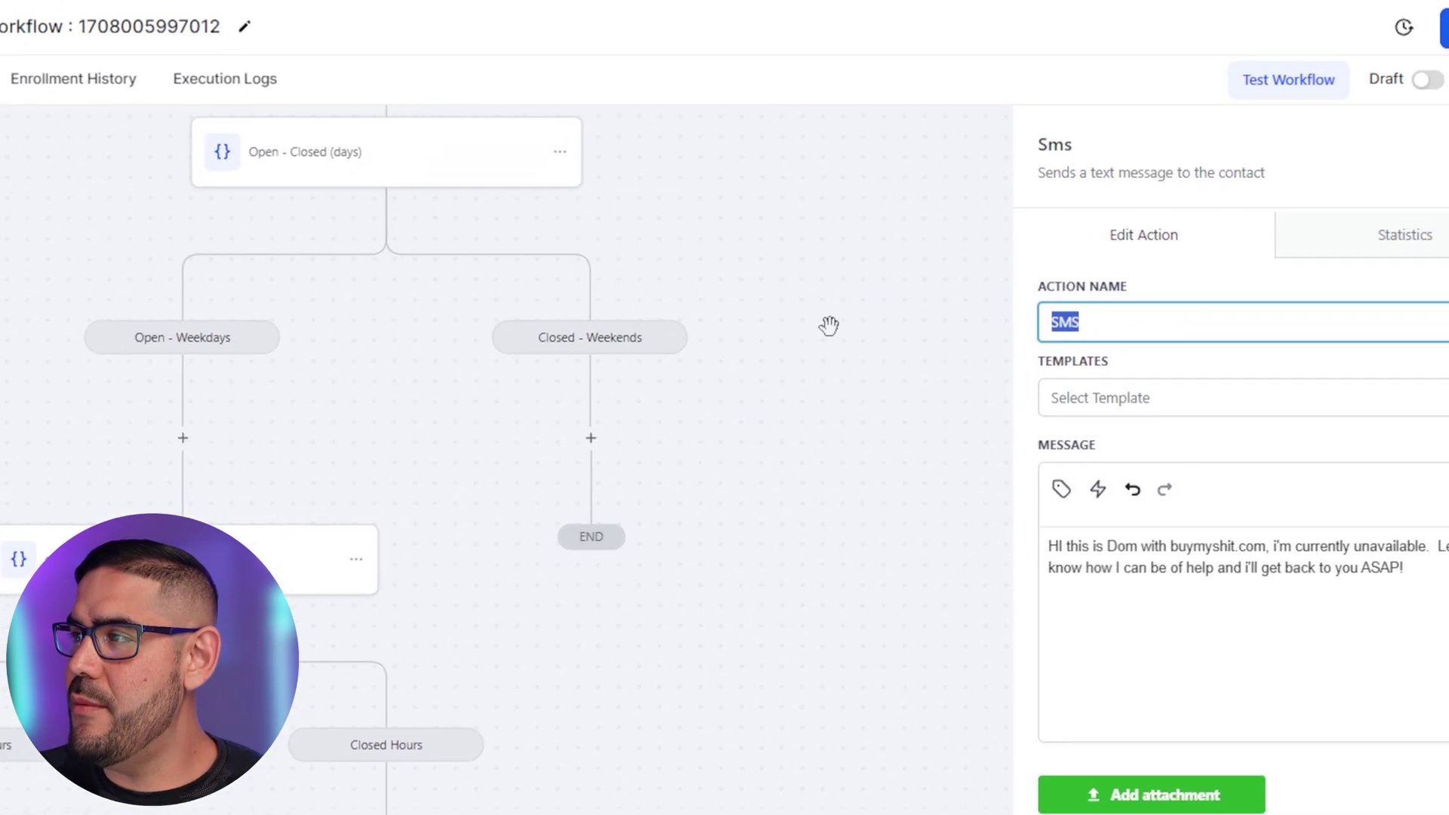
text(MCTB )
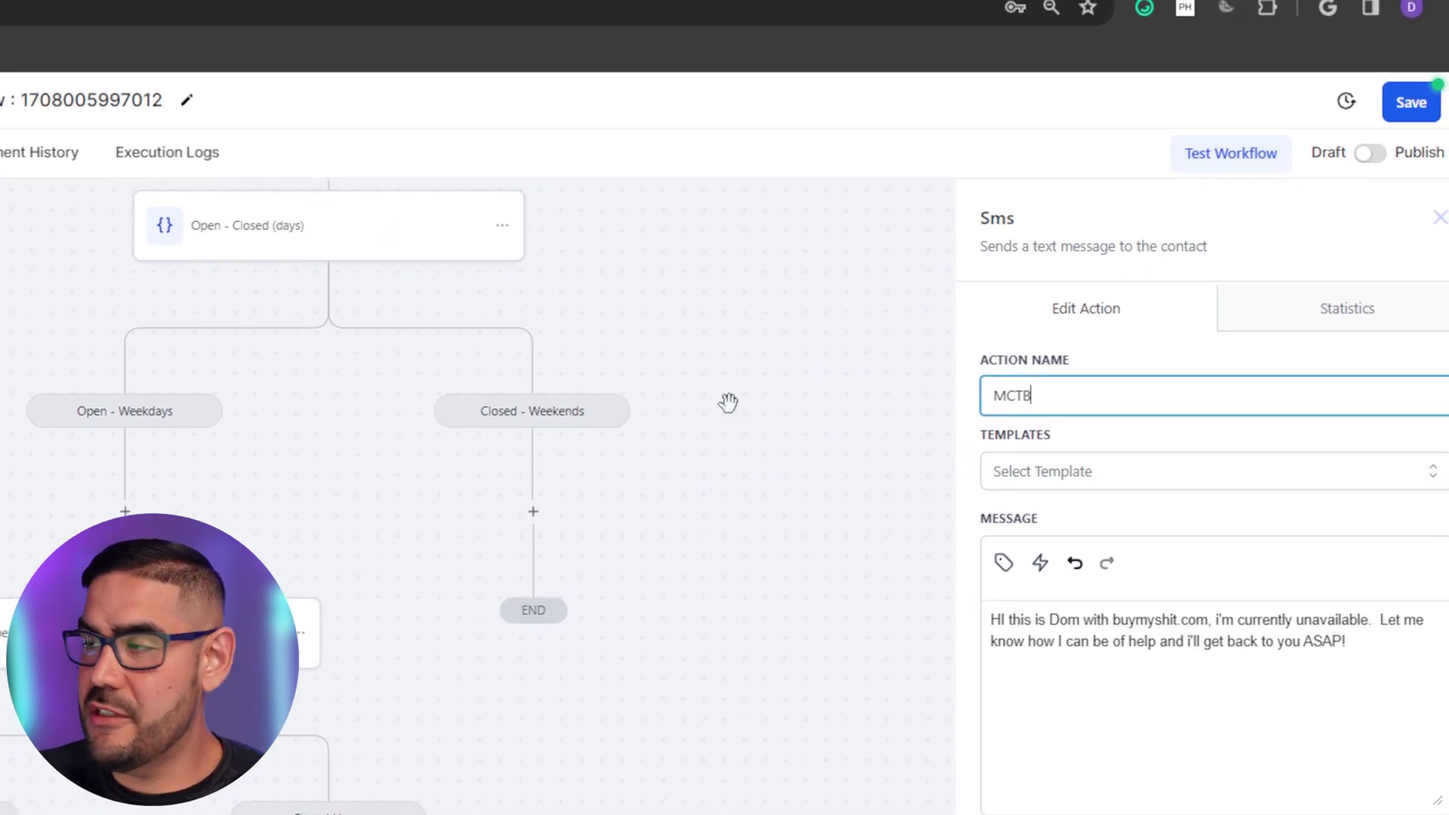
text(Work Hou)
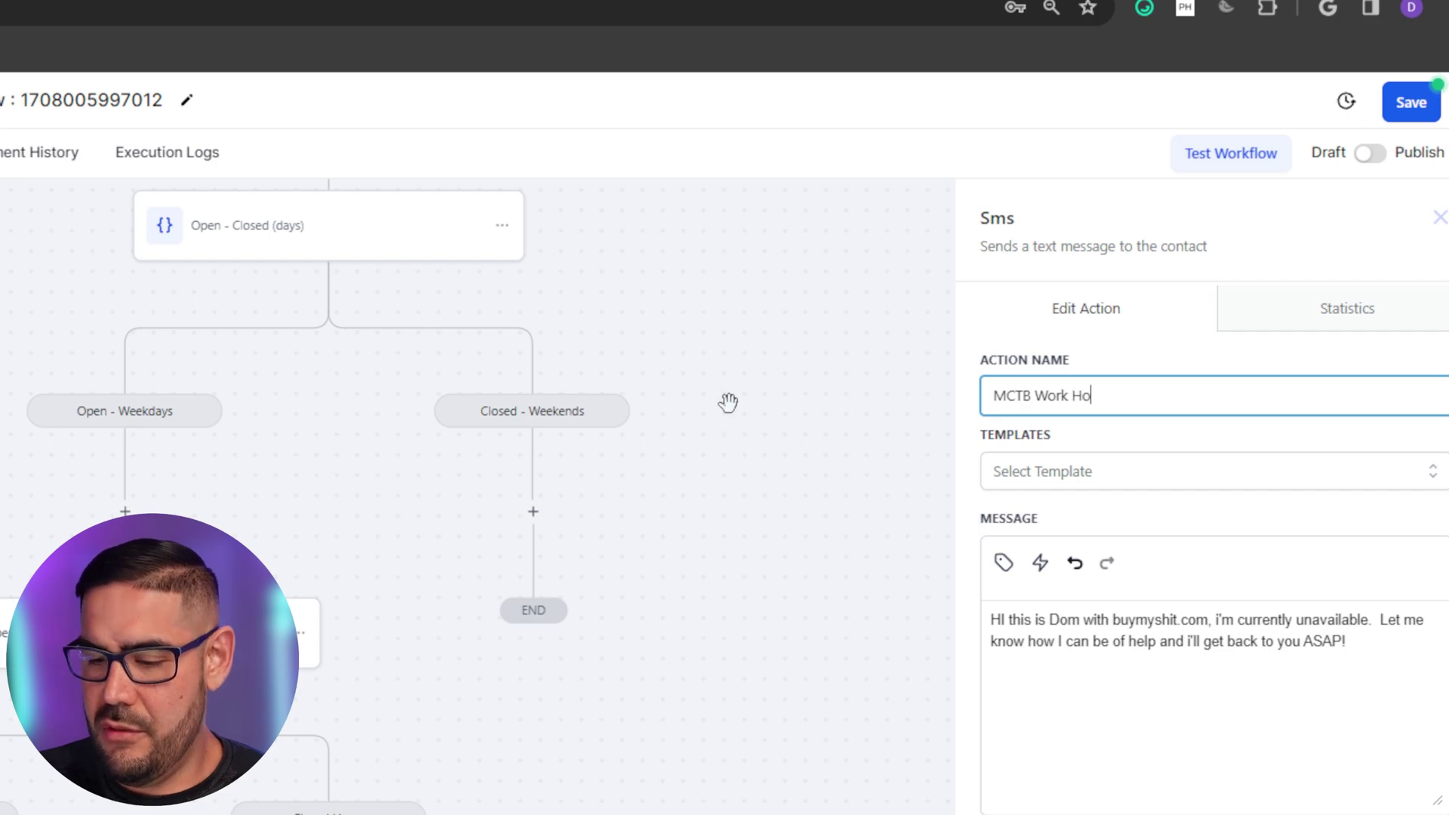
text(rs)
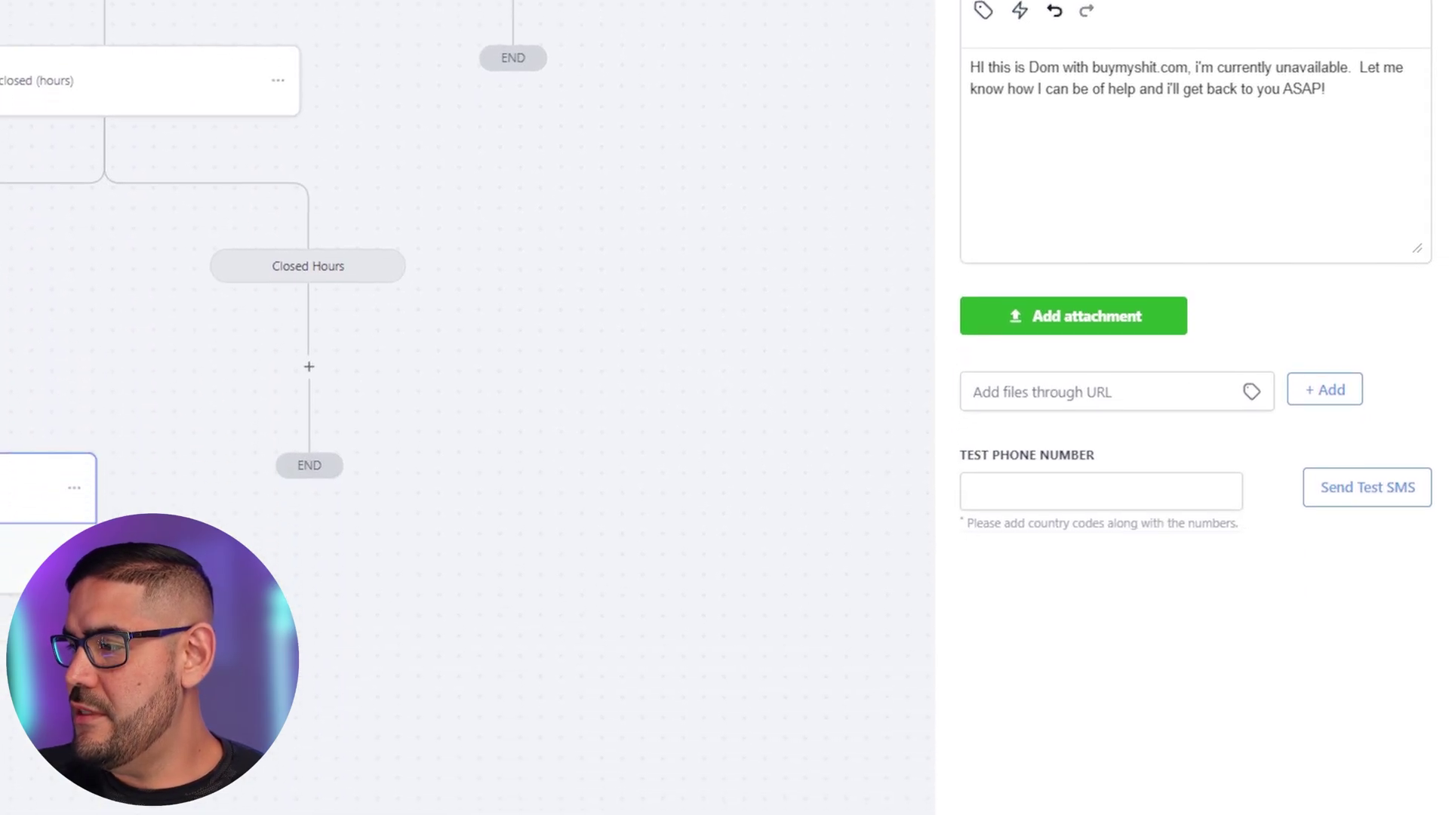
click(1355, 785)
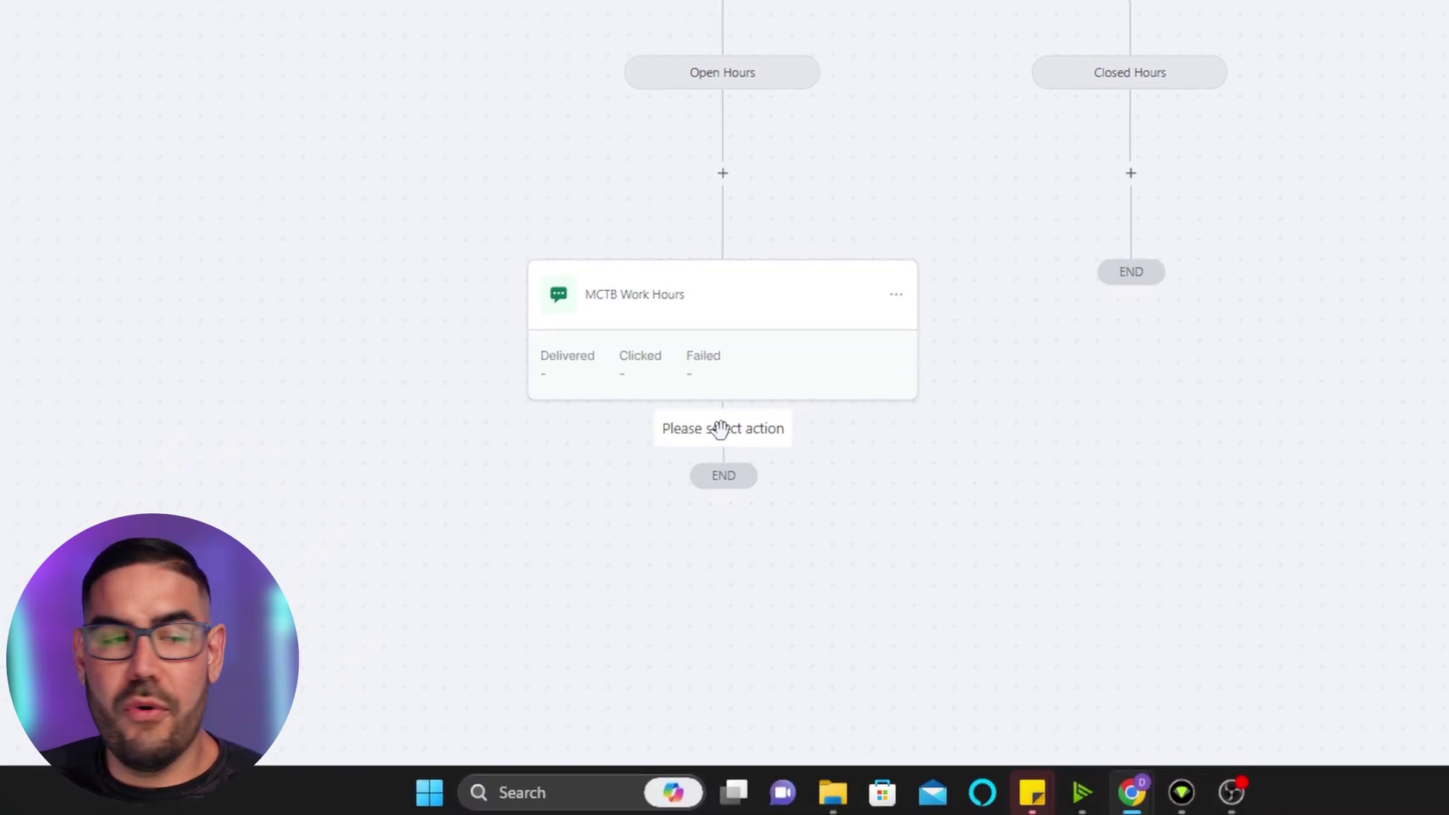
Add a Send Internal Notification action below MCTB Work Hours and set its notification type to Notification
click(722, 414)
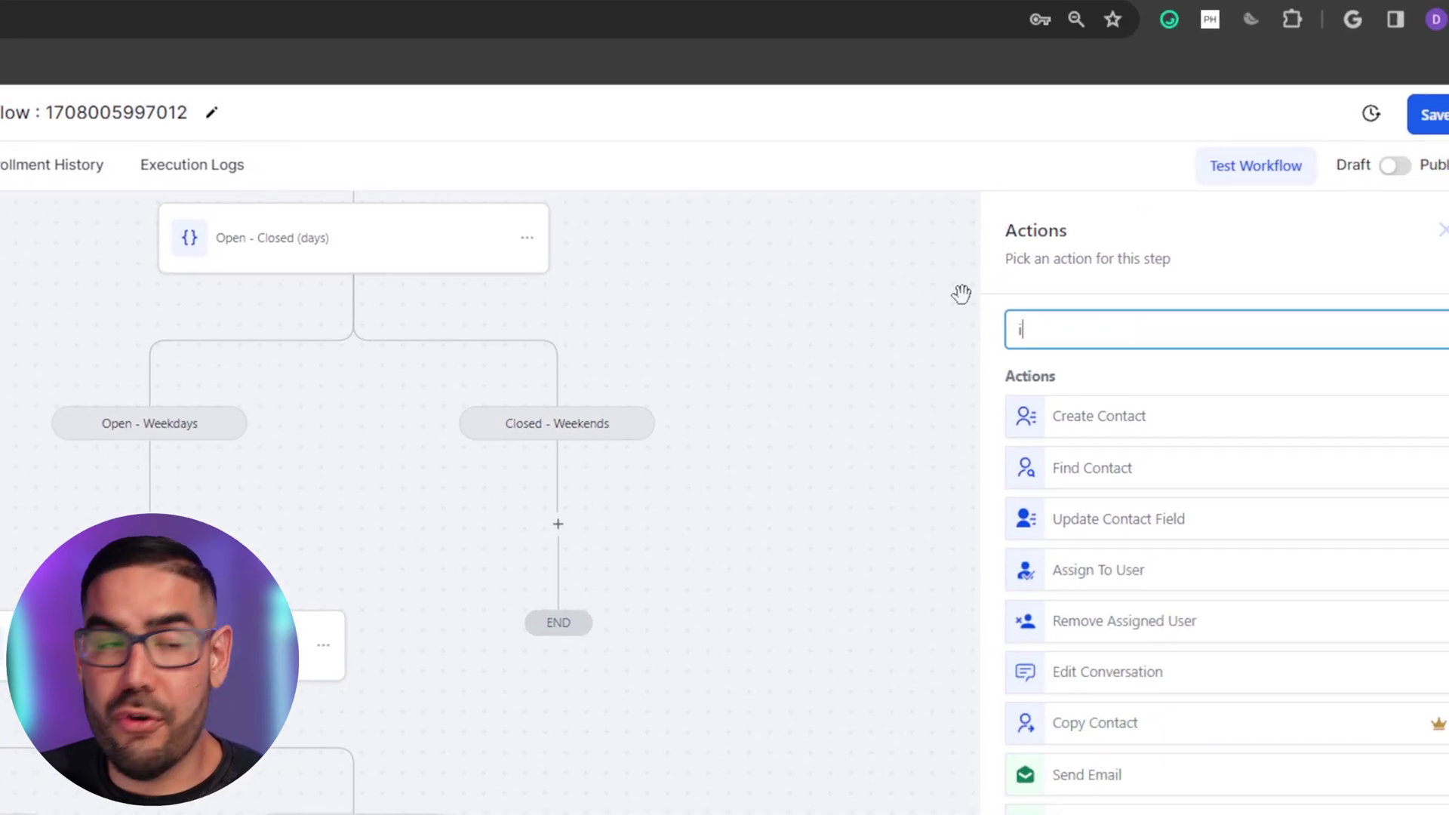
text(inter)
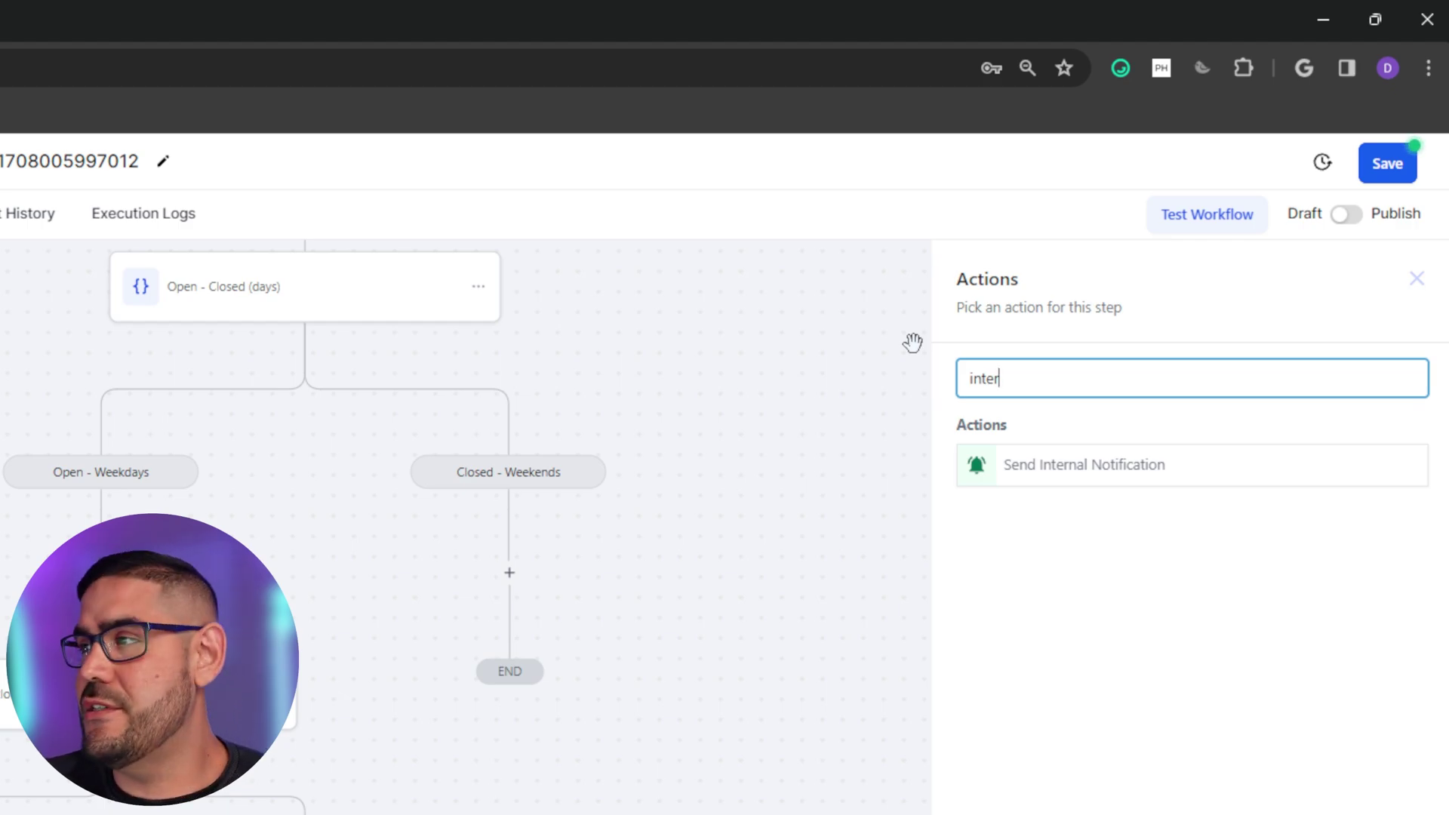
click(1106, 480)
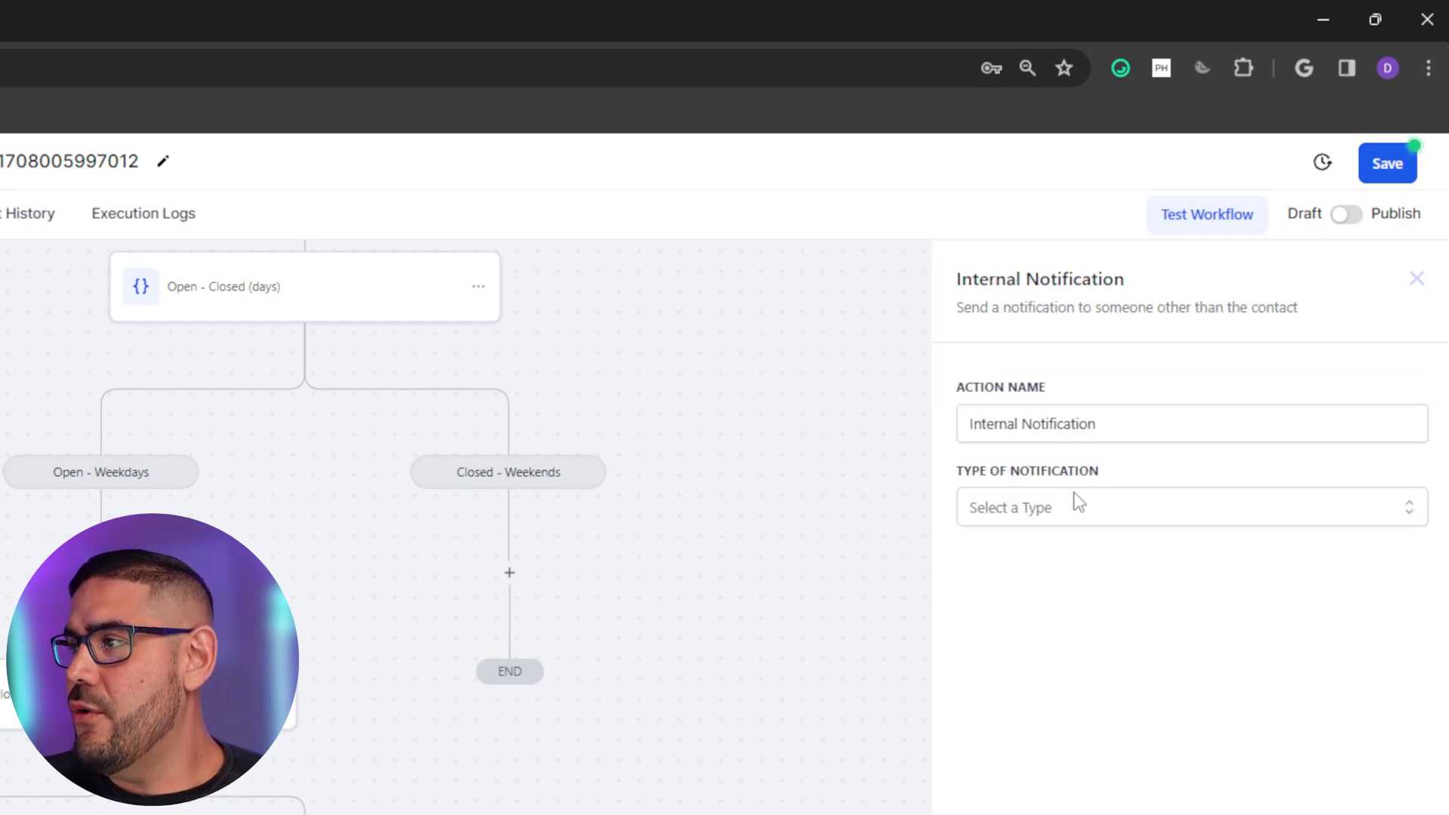
click(1041, 508)
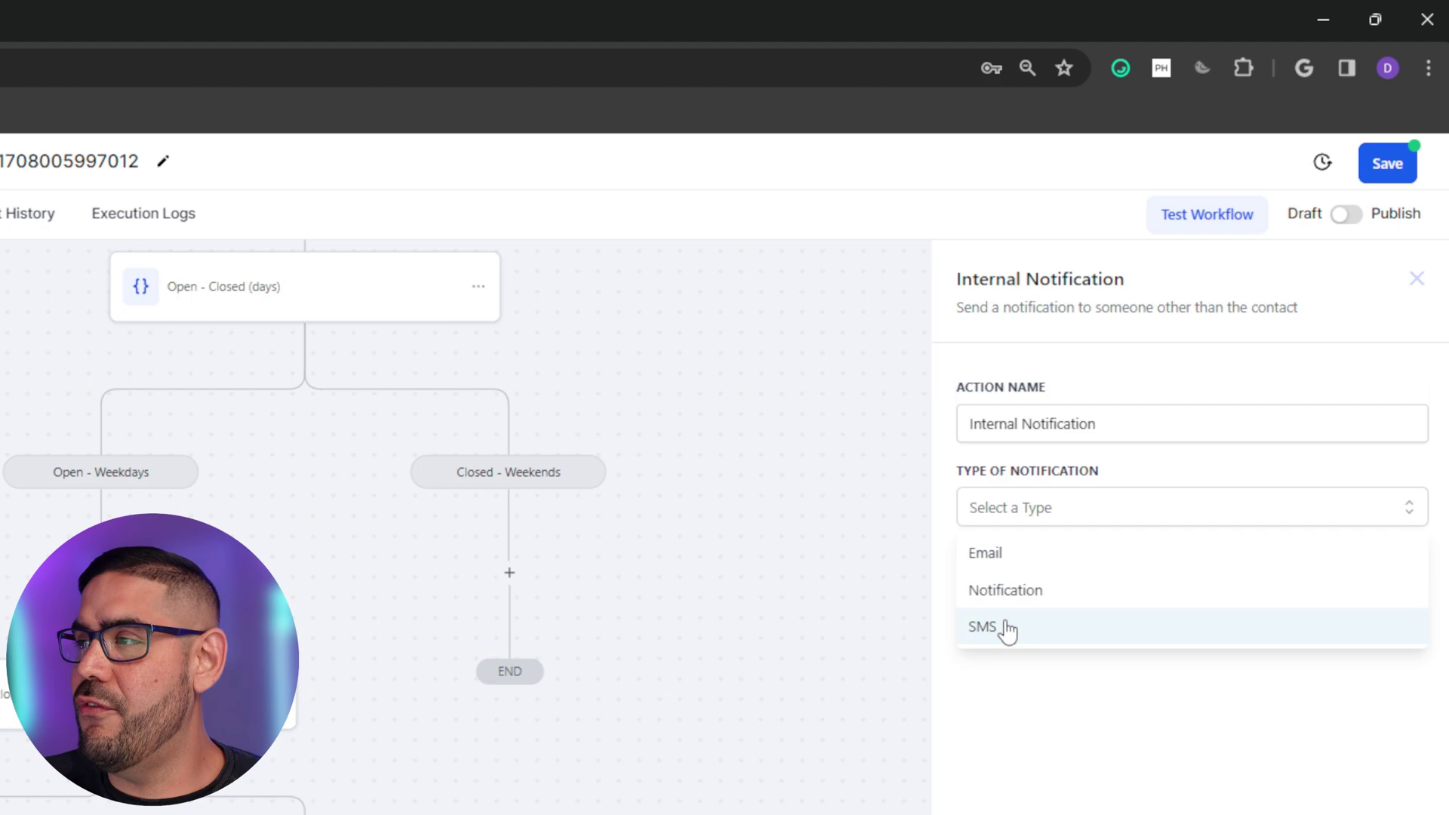
click(1028, 591)
Write the notification message "Hey someone called get back to them asap! or lose your money!!!!"
click(1019, 779)
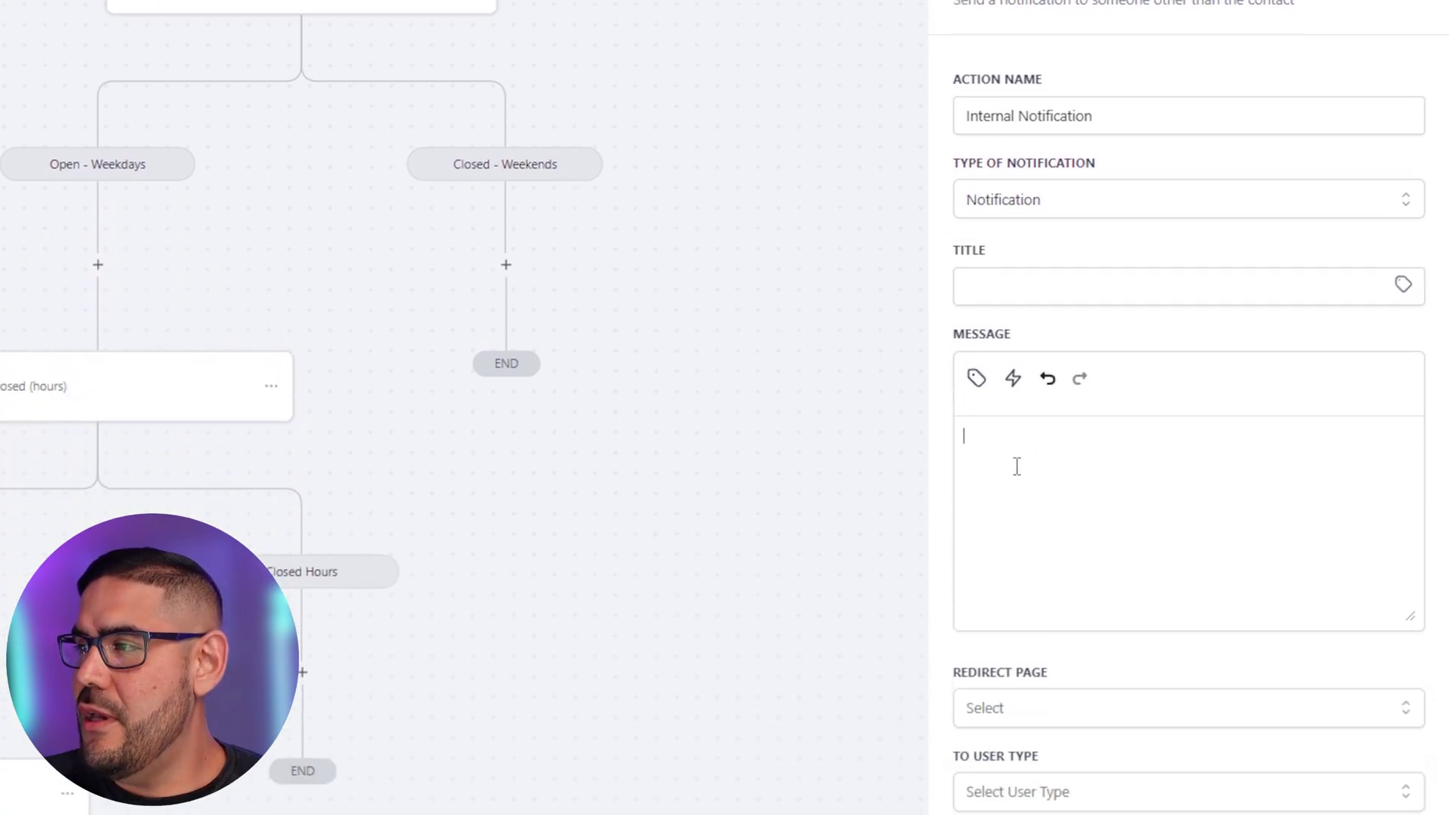
text(Hey someone called g)
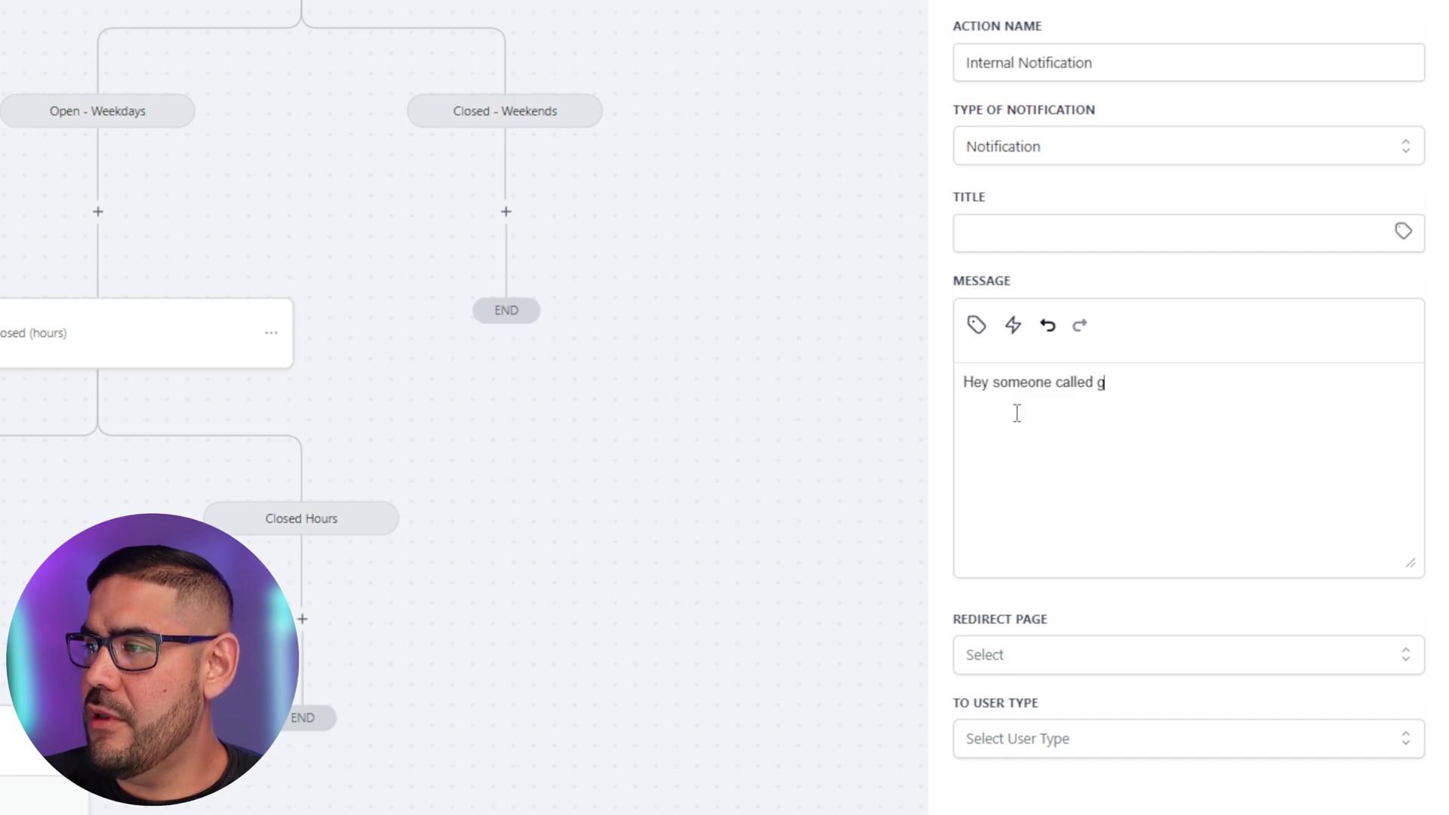
text(et back to them asaop)
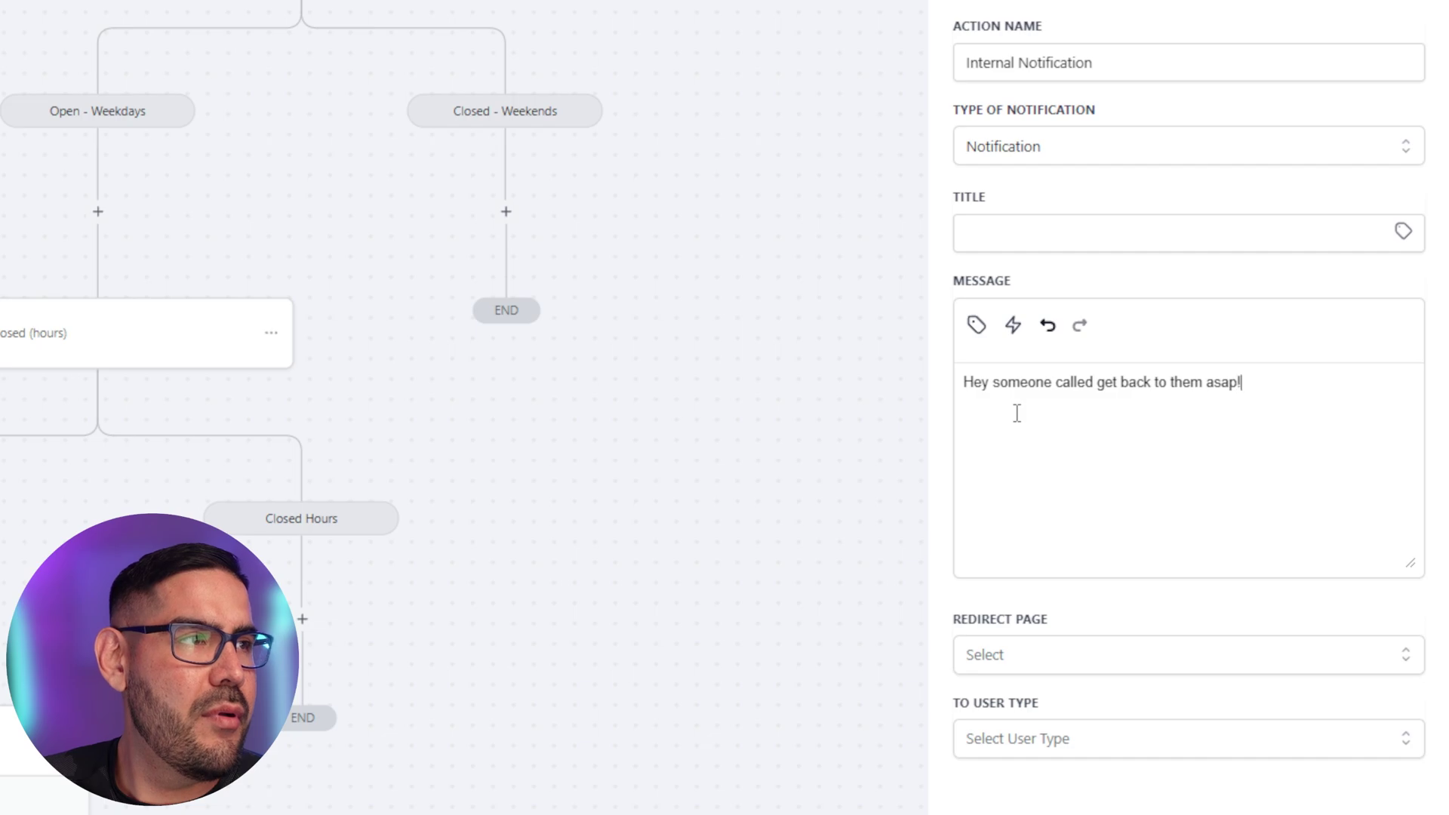
text(! or lose your money!!!)
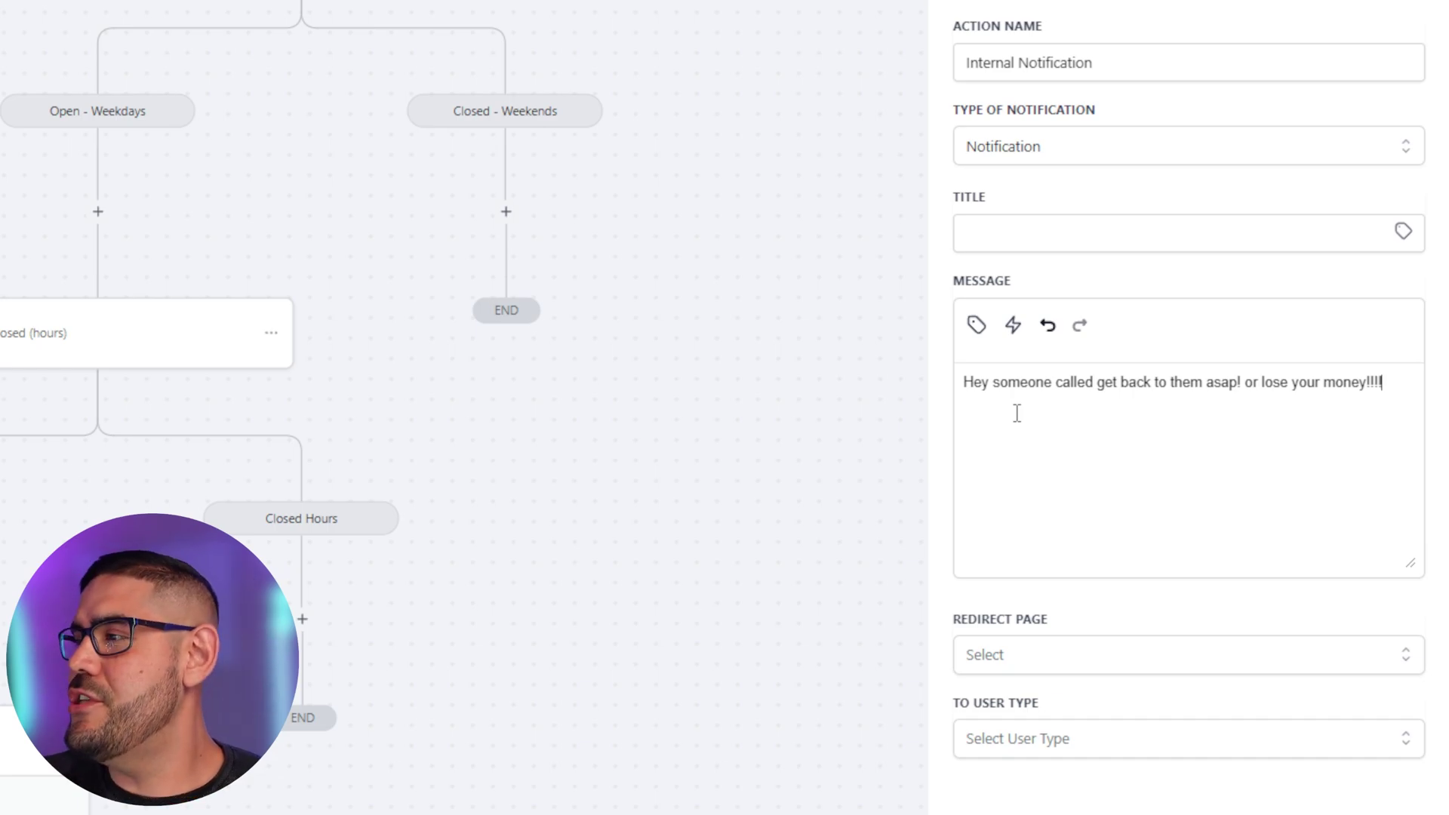
Replace "money!!!!" at the end of the notification message with "chance to help someone with your product or service!"
key(BackSpace)
key(BackSpace)
key(BackSpace)
key(BackSpace)
key(BackSpace)
key(BackSpace)
key(BackSpace)
key(BackSpace)
key(BackSpace)
key(BackSpace)
key(BackSpace)
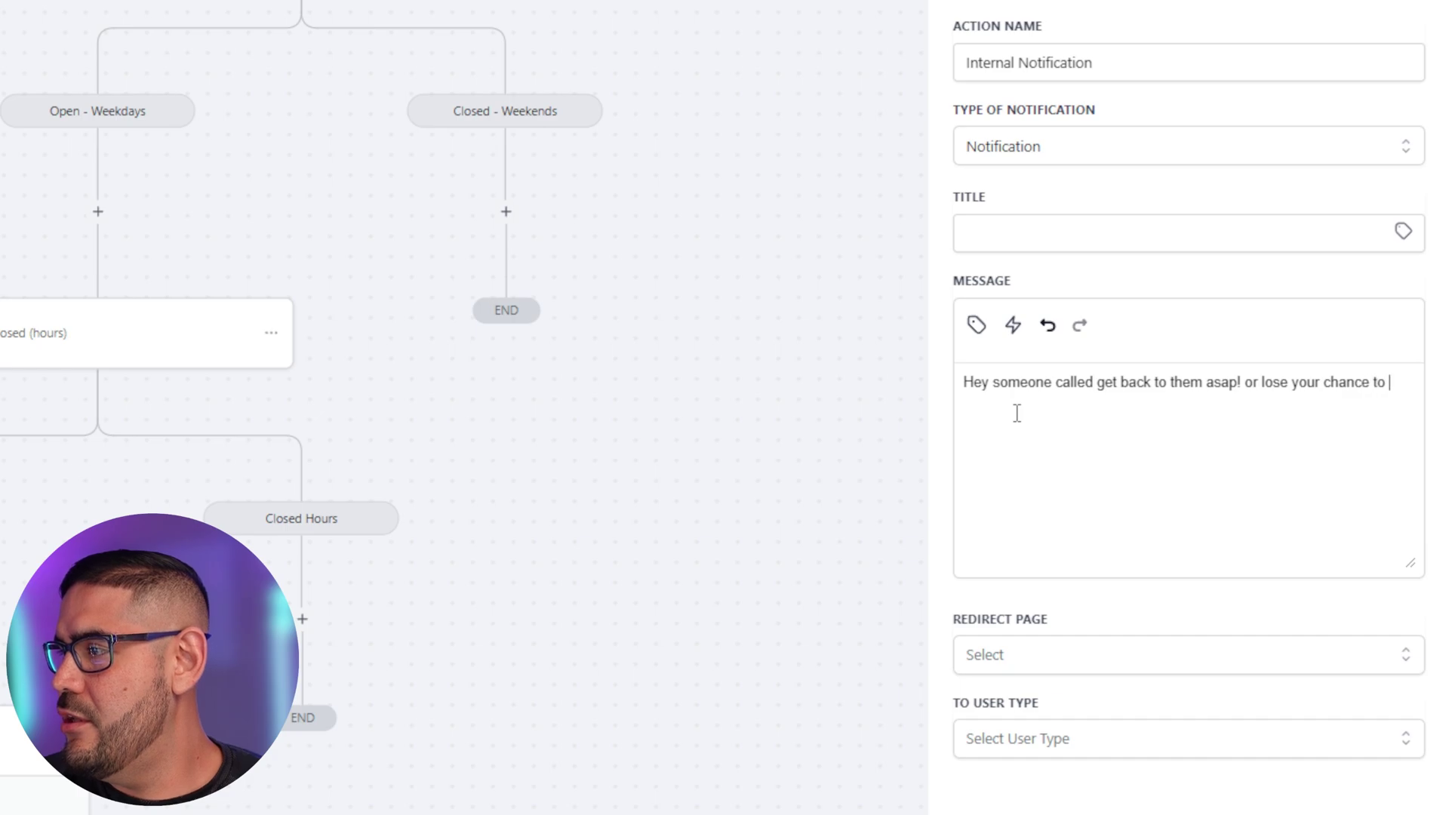
text(p someone with your product or service!)
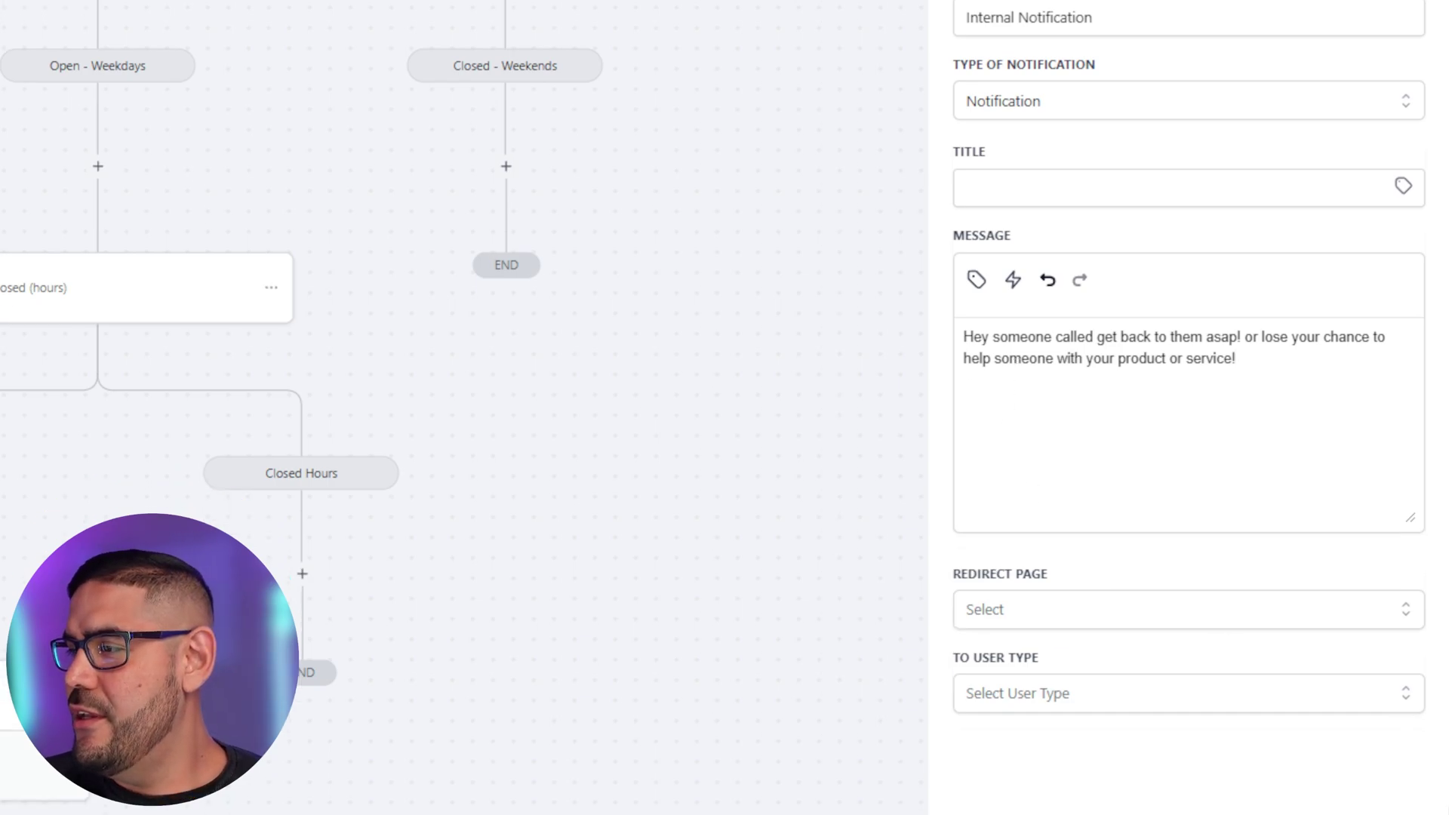
Set the notification's redirect page to Conversation and its recipient type to Particular User, and try to save the action
click(1031, 356)
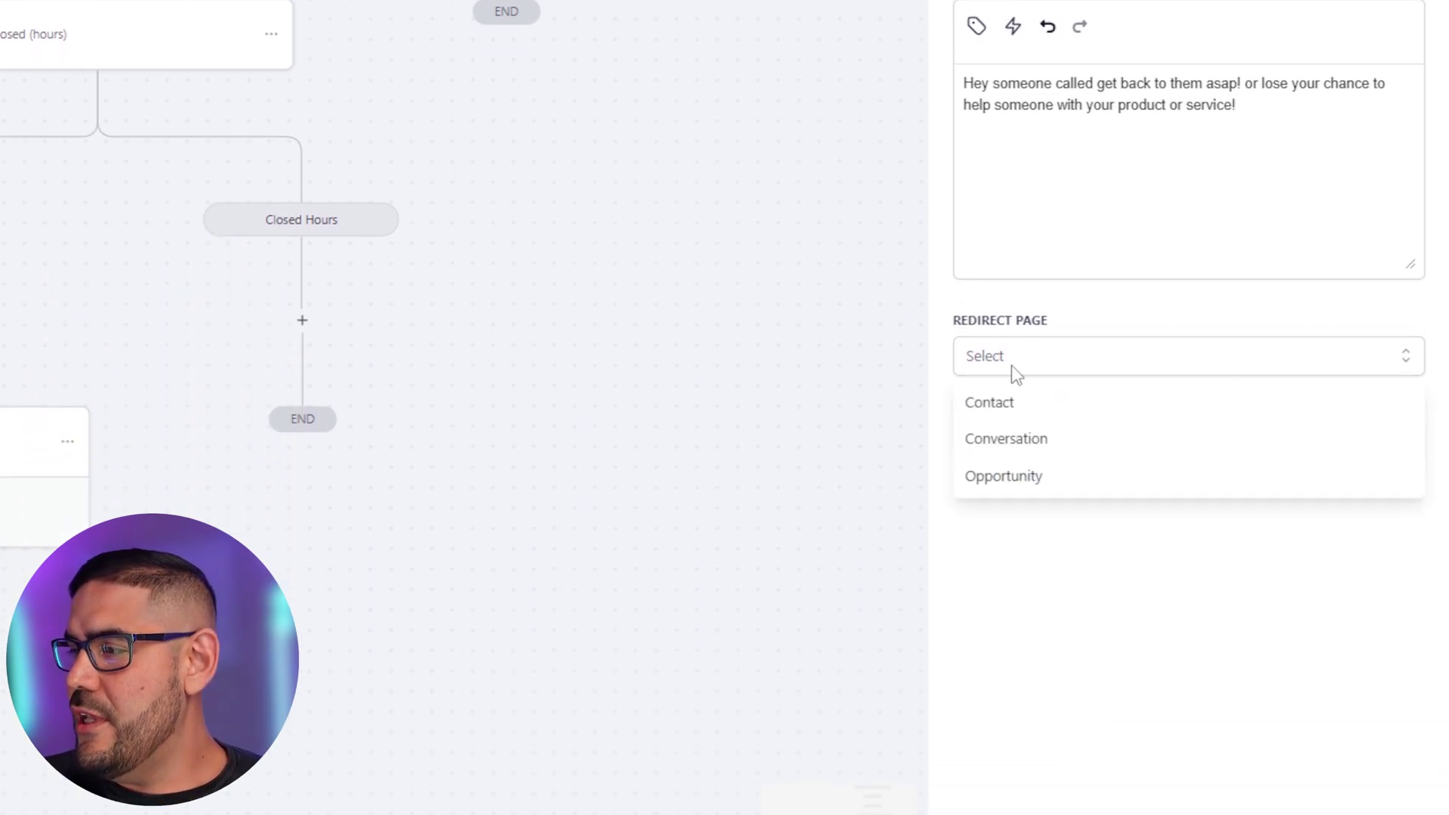
click(1049, 442)
click(1048, 444)
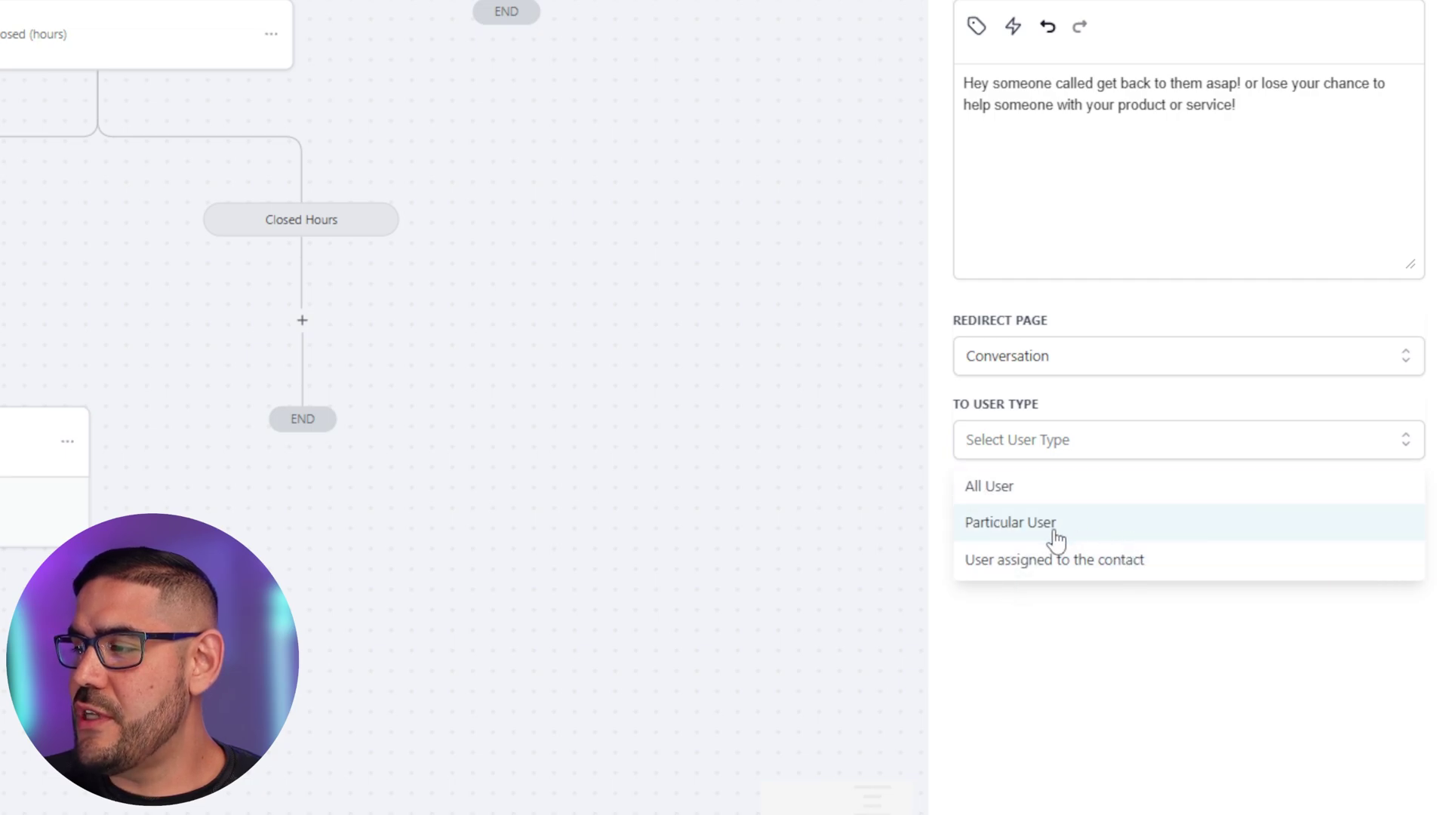
click(1104, 522)
click(1050, 522)
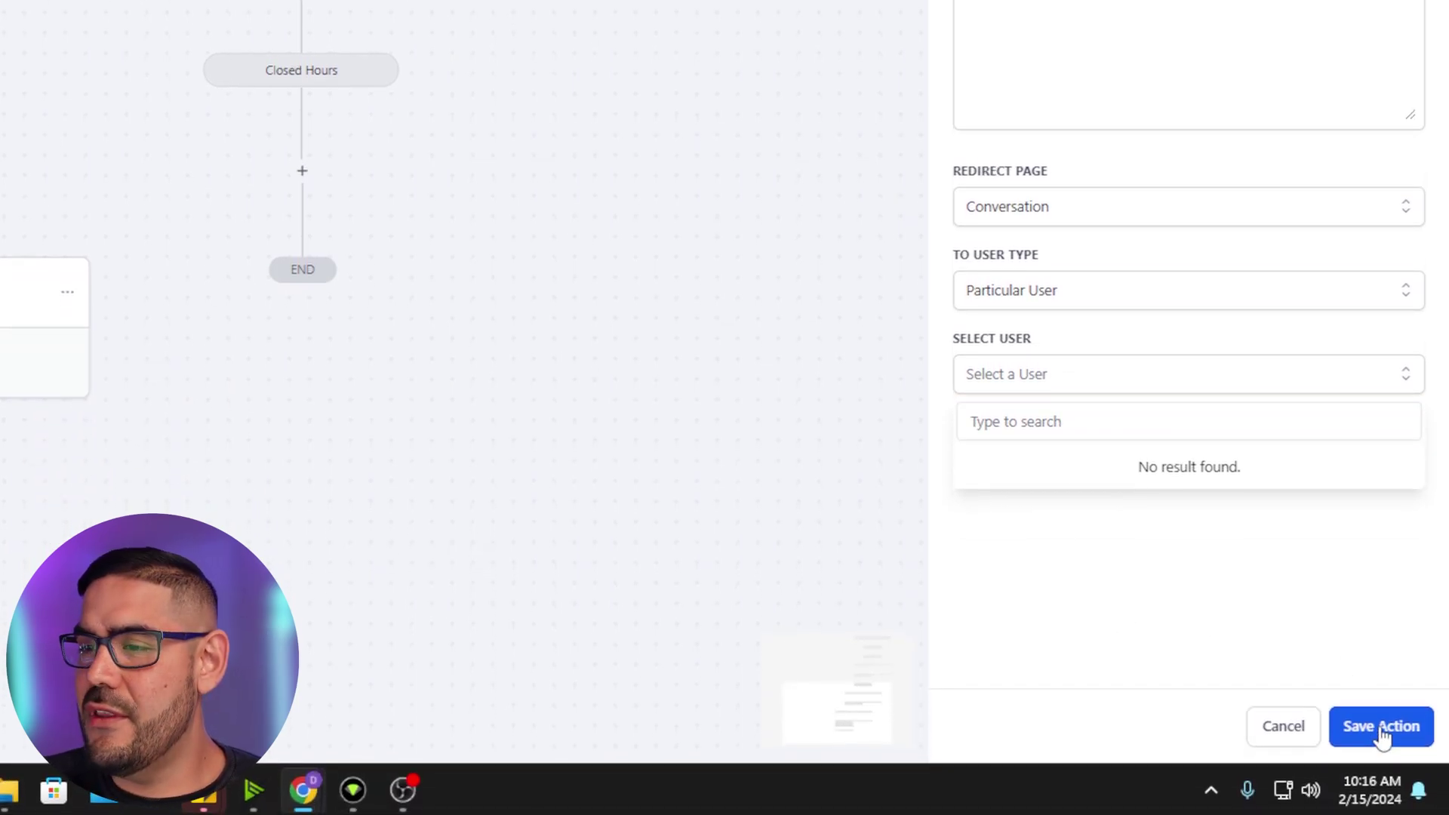
click(1375, 731)
Enter "missed call" as the internal notification's title
click(1057, 29)
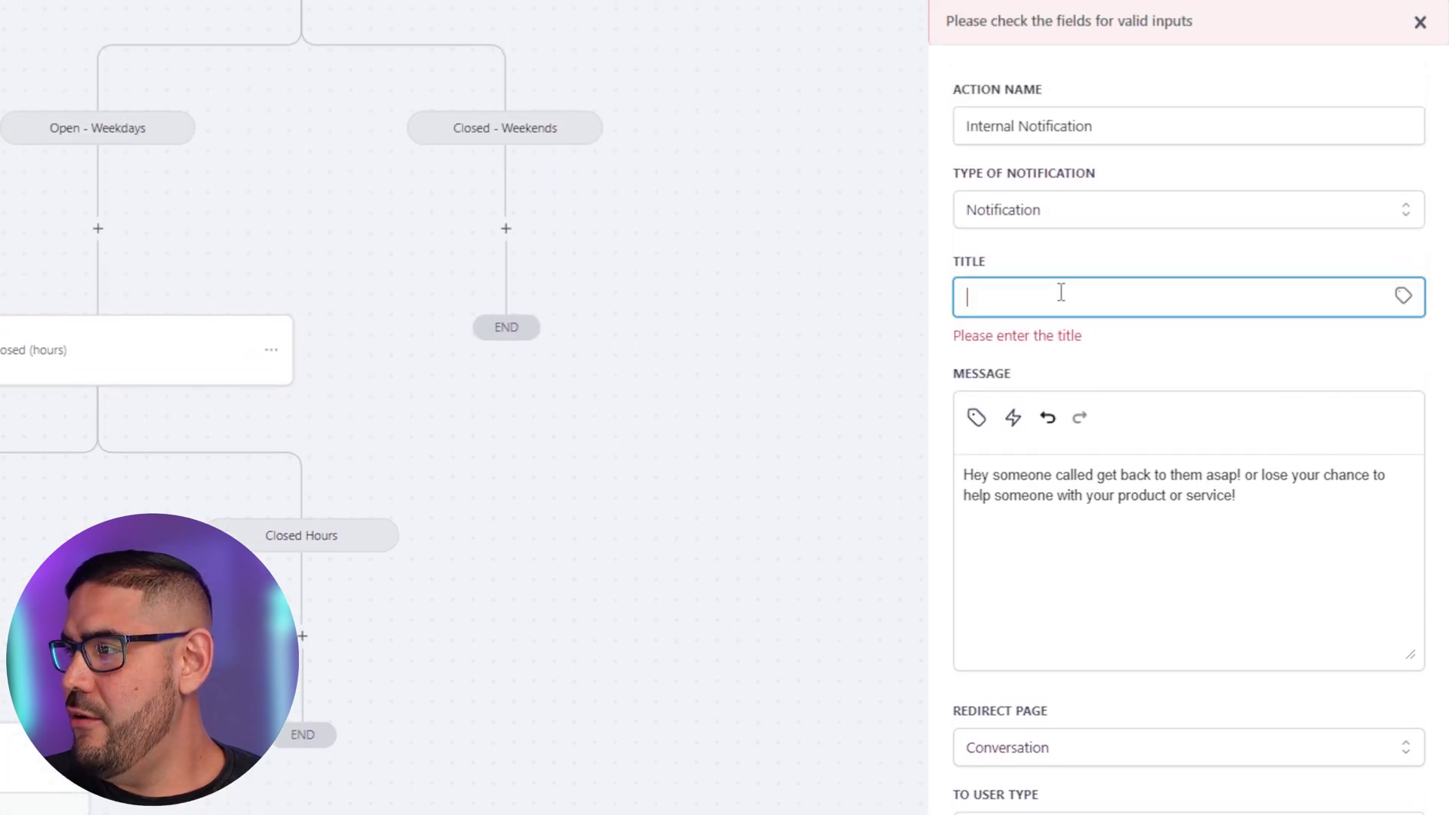
text(missed call)
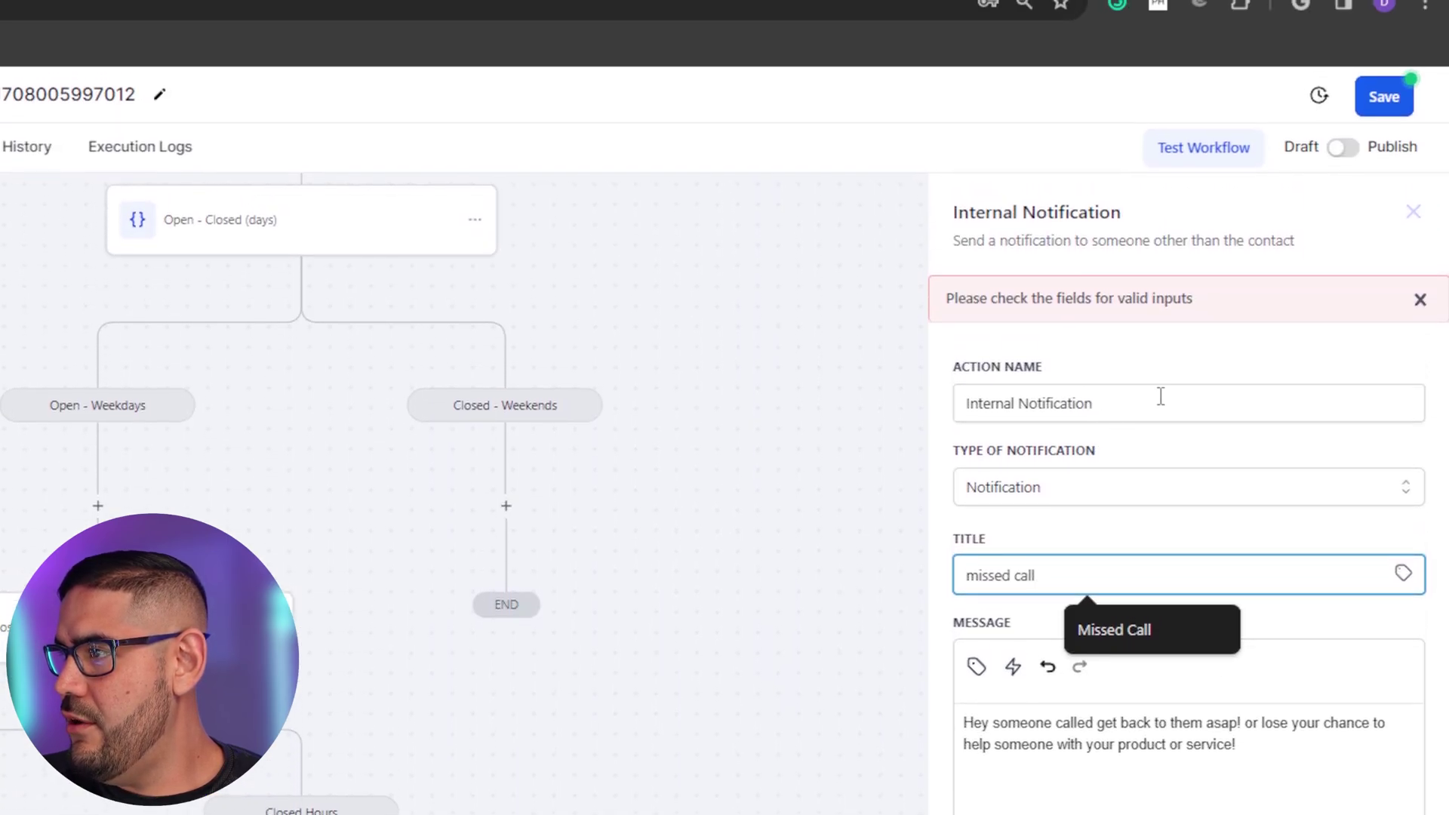
drag(1158, 394, 913, 393)
click(914, 394)
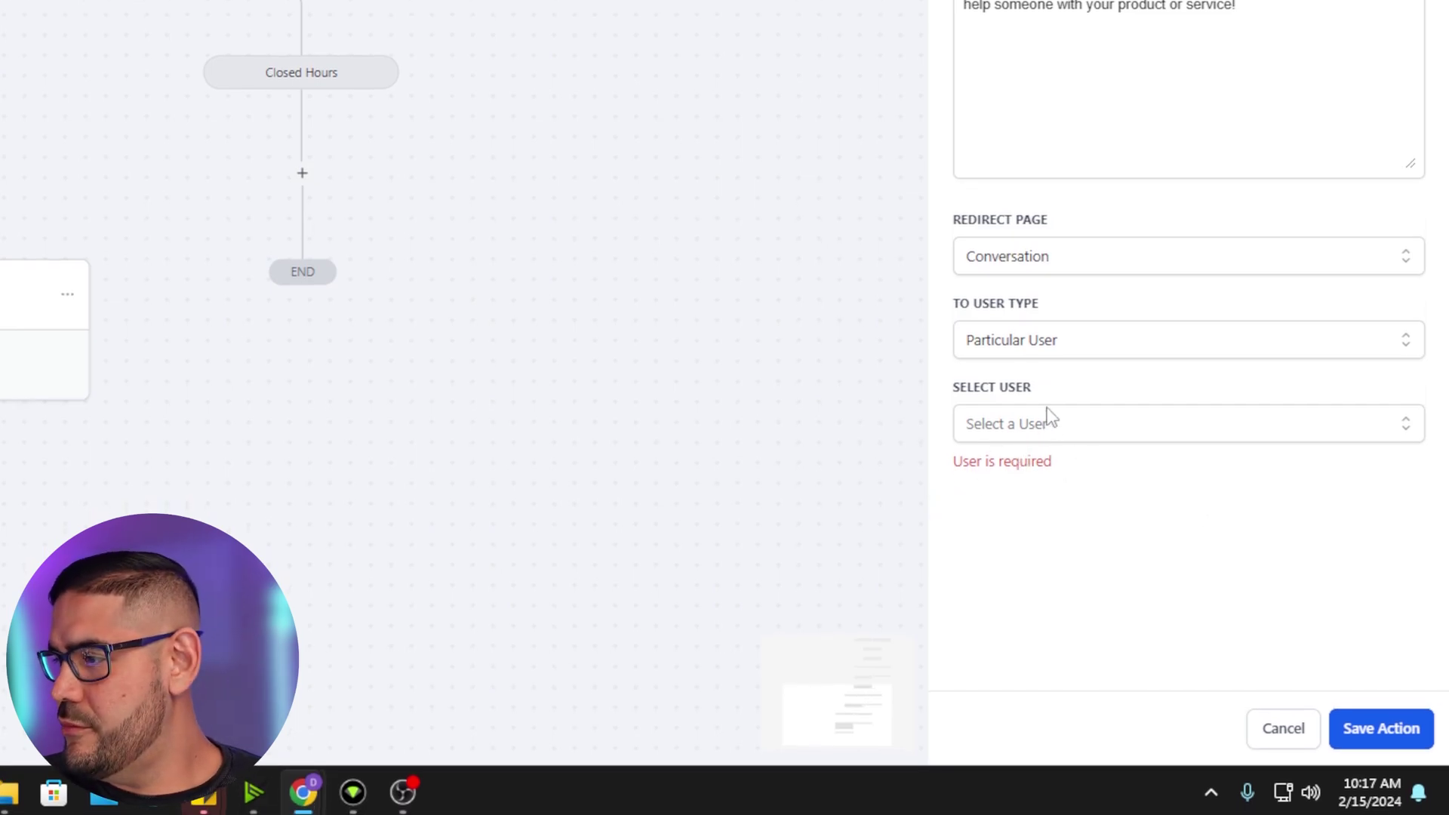
Change the notification's recipient type to All User and save the action
click(1053, 425)
click(1042, 344)
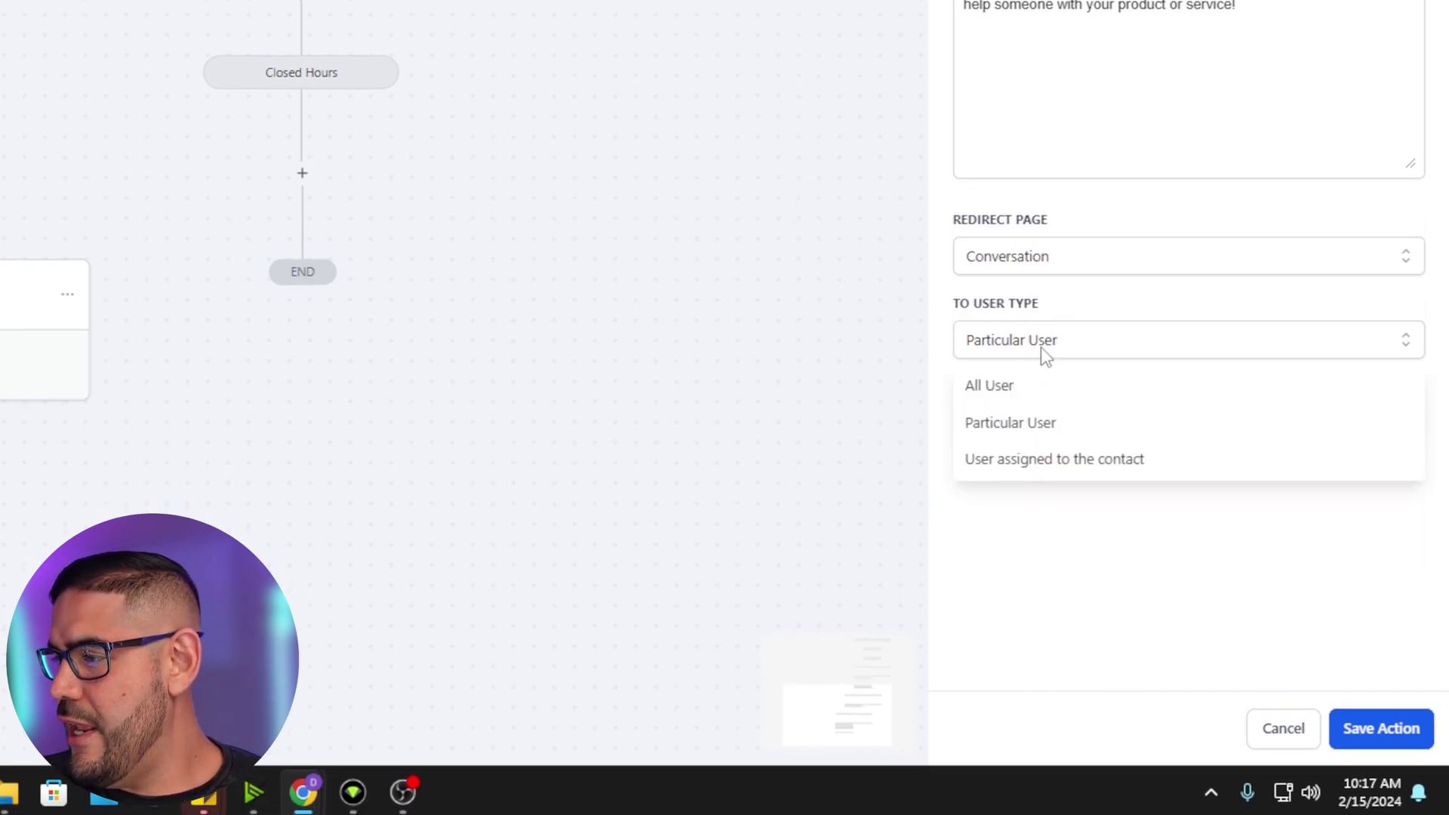
click(1026, 390)
click(1429, 731)
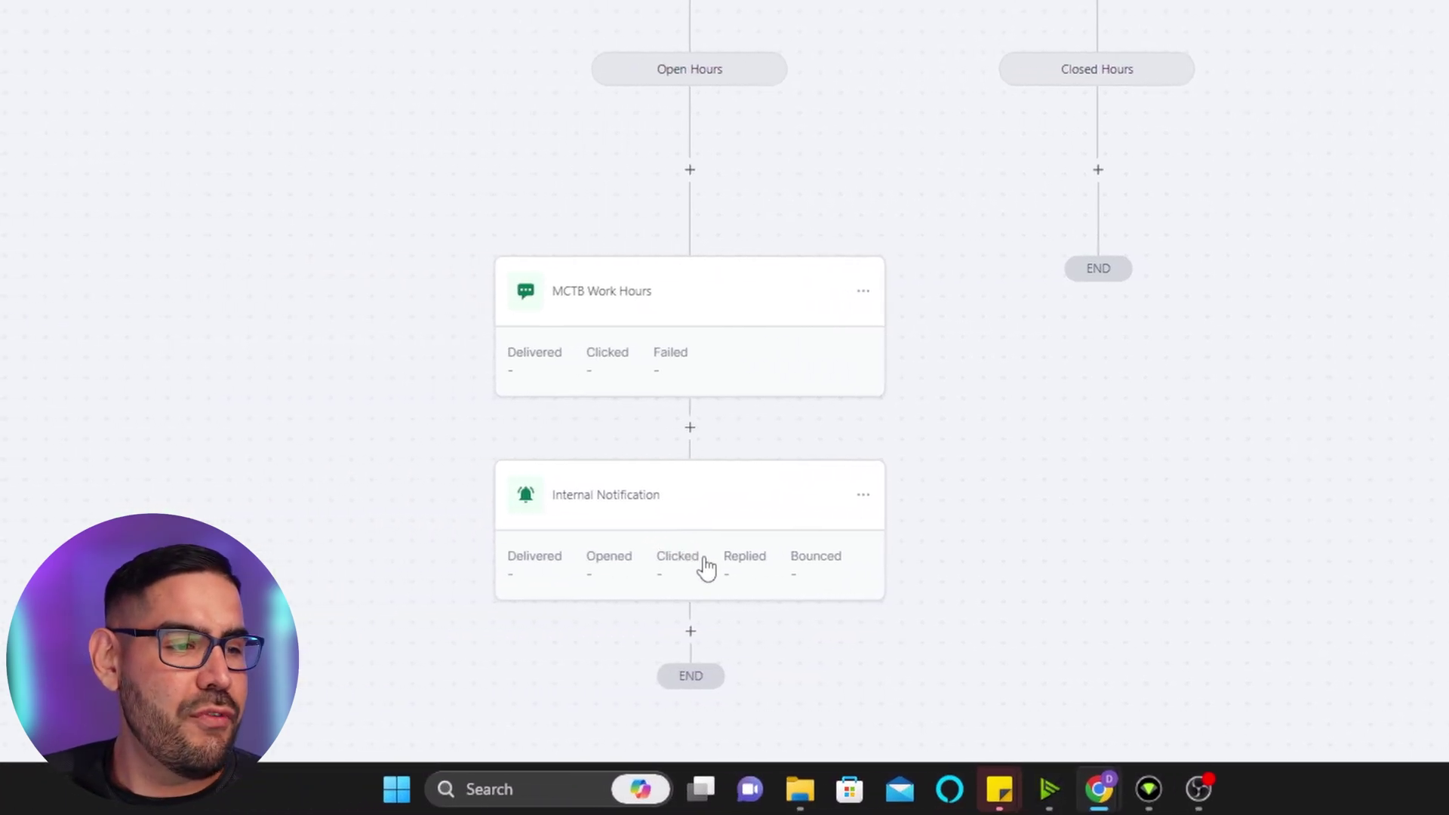
Add a Wait action below the internal notification with a time delay of 24 hours and save it
scroll(723, 578, down, 2)
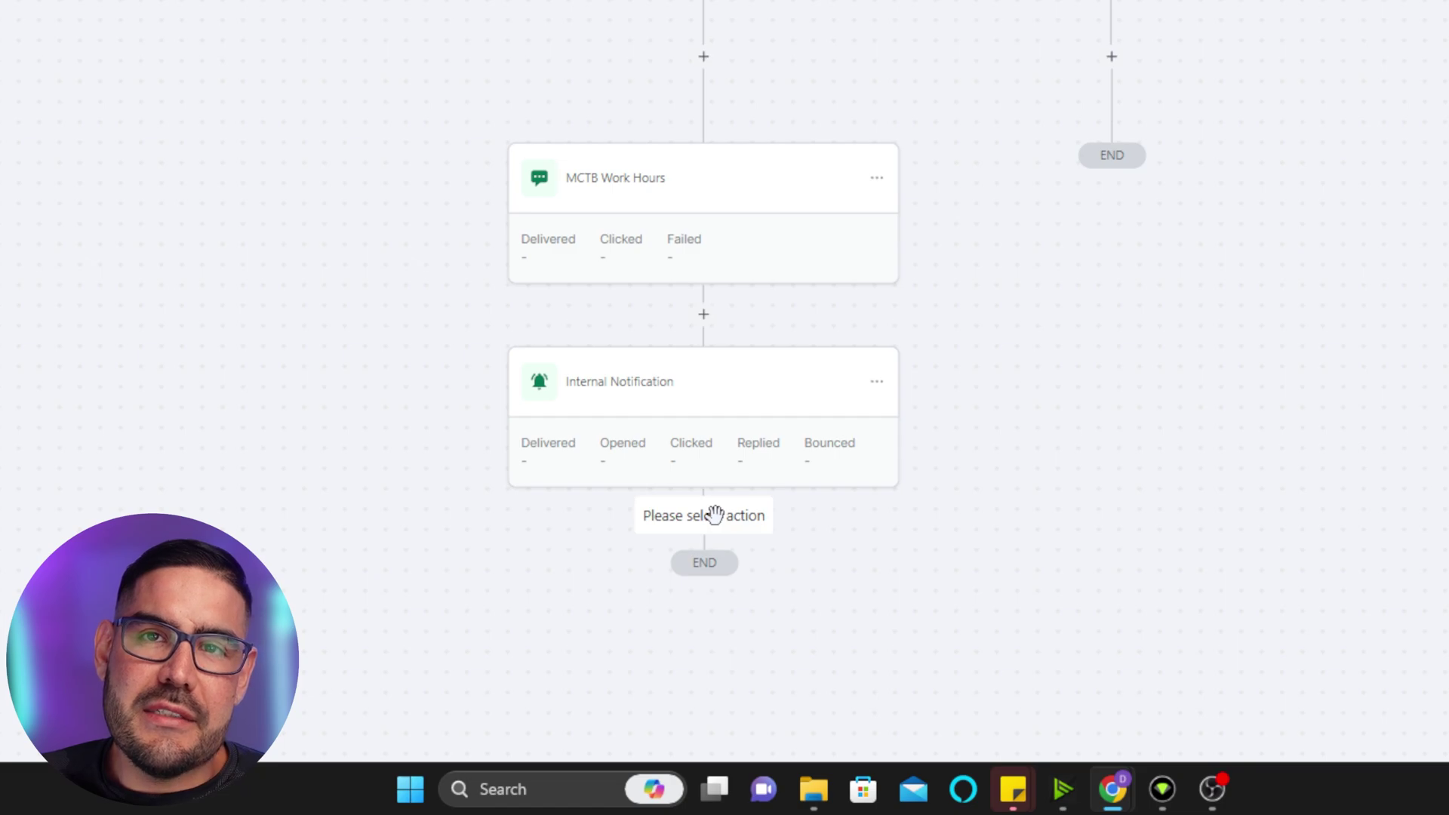
click(715, 515)
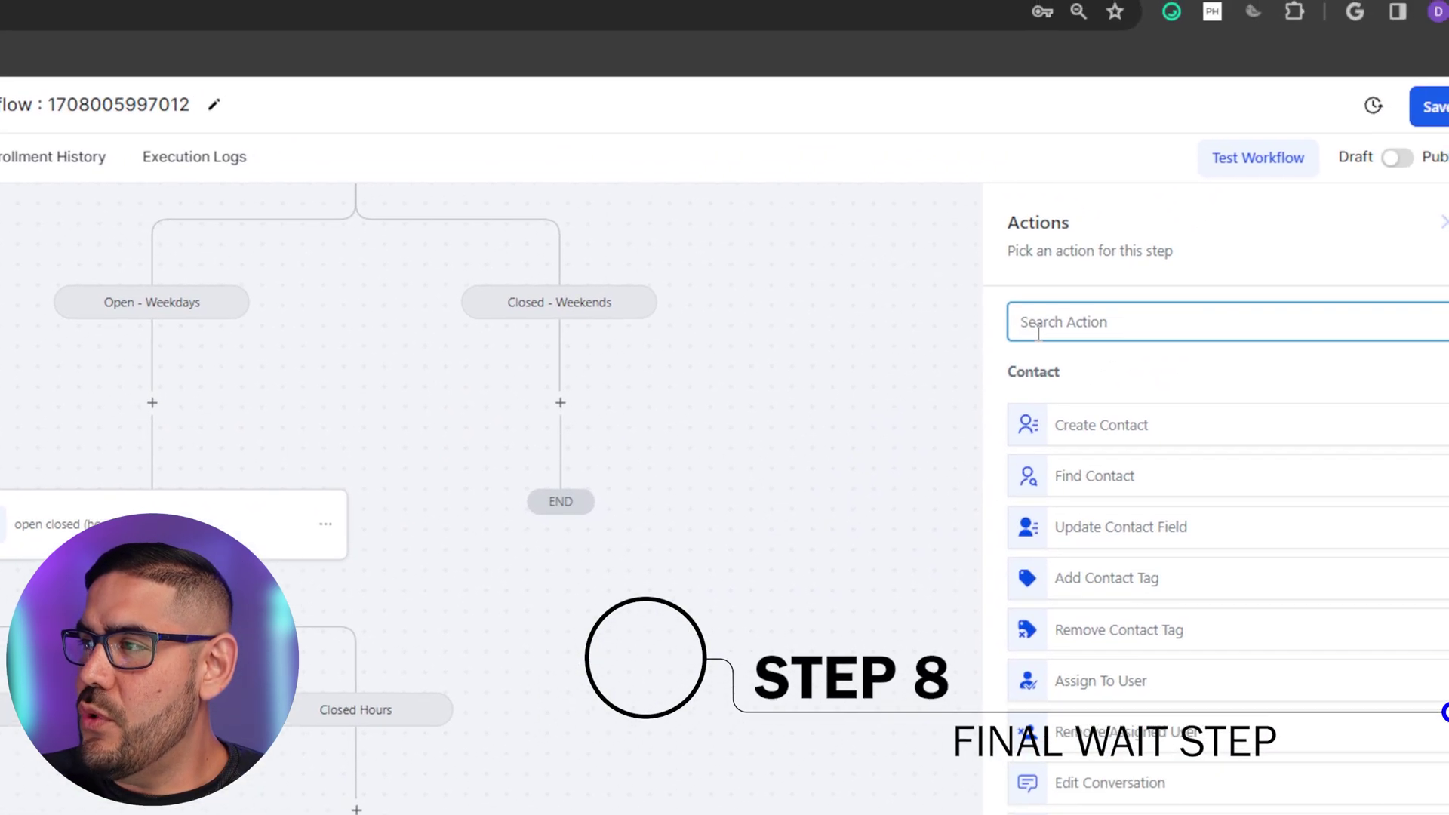
text(wait)
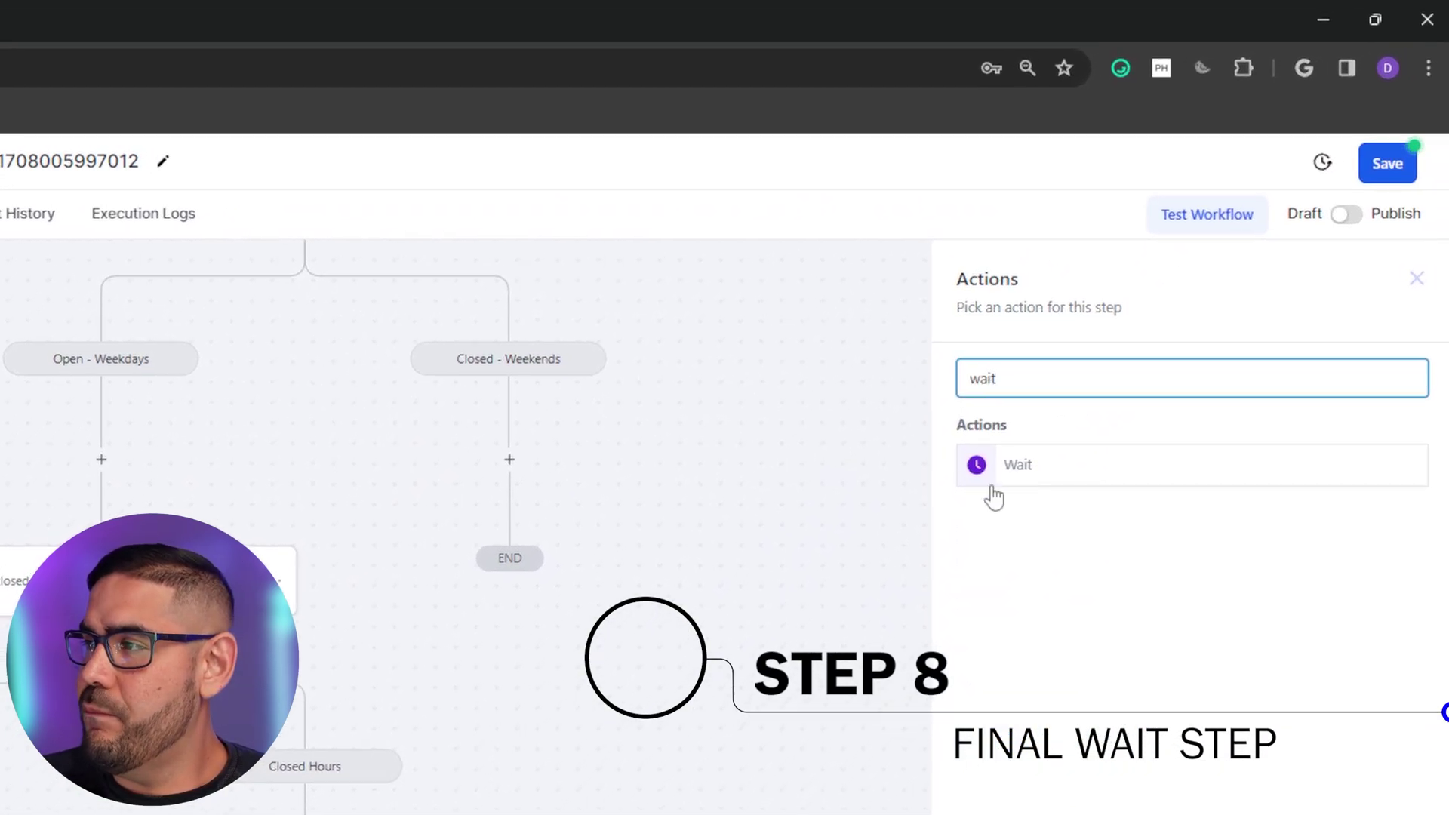
click(1019, 465)
double_click(607, 600)
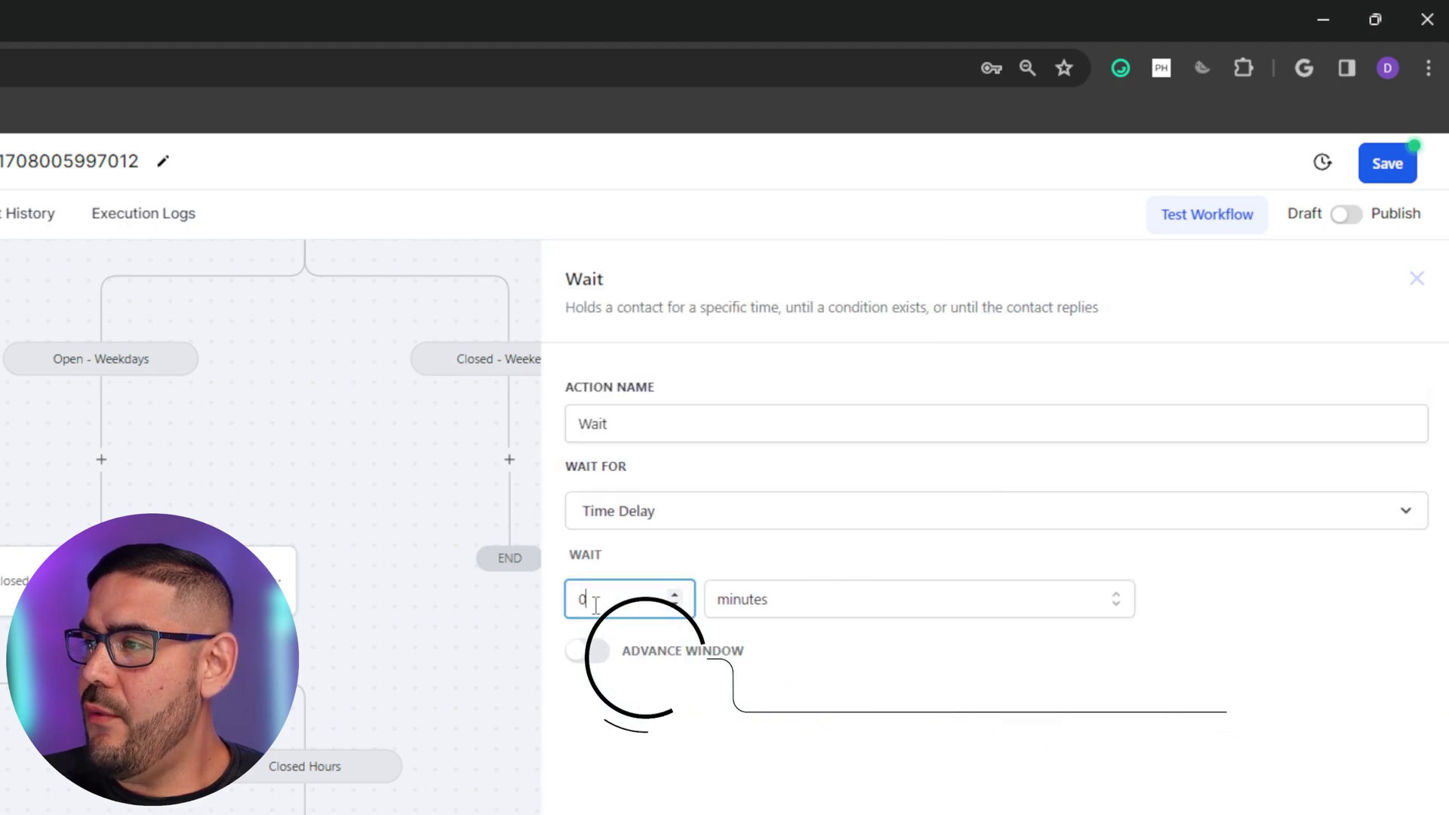
text(24)
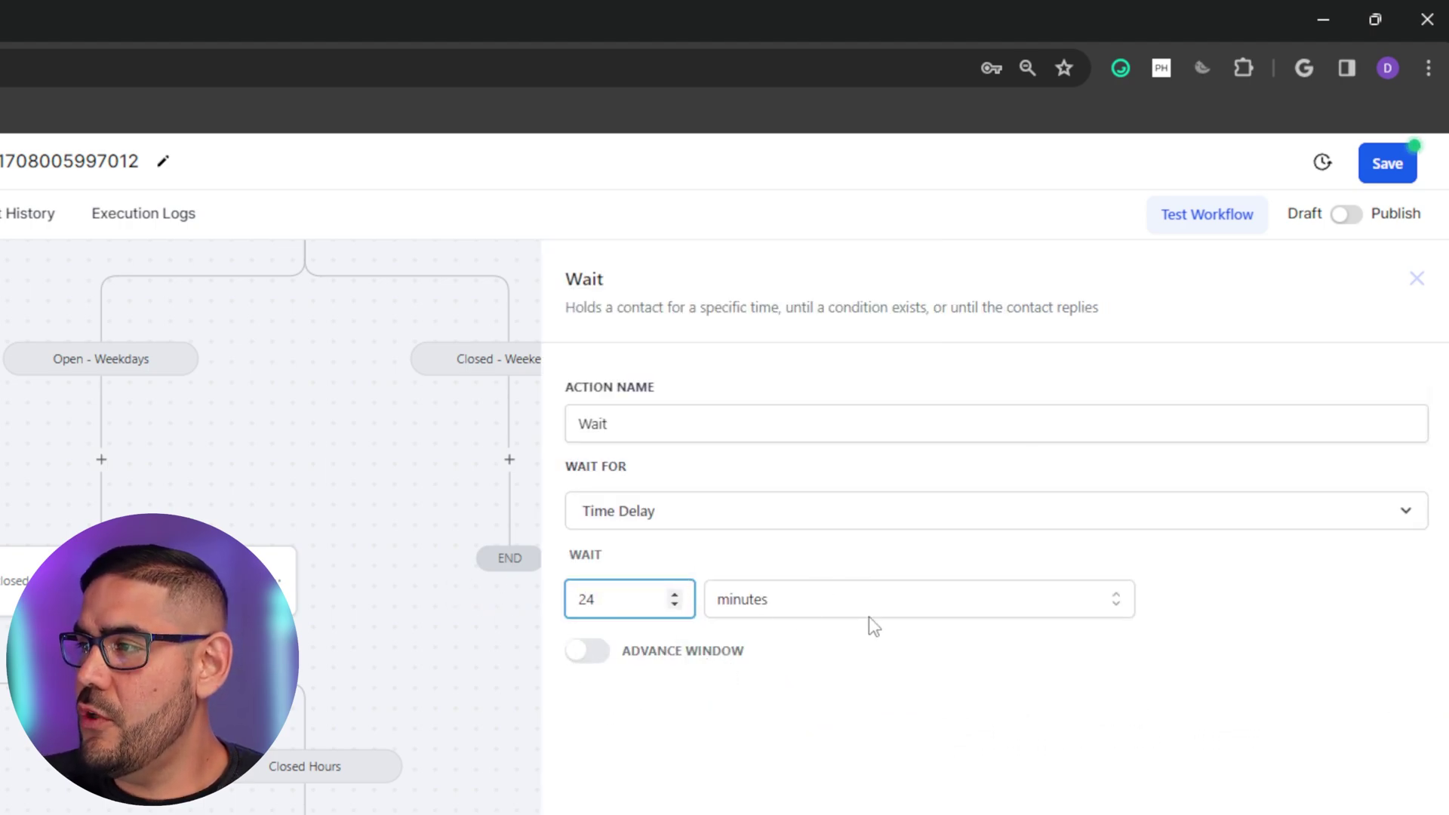
click(893, 611)
click(758, 683)
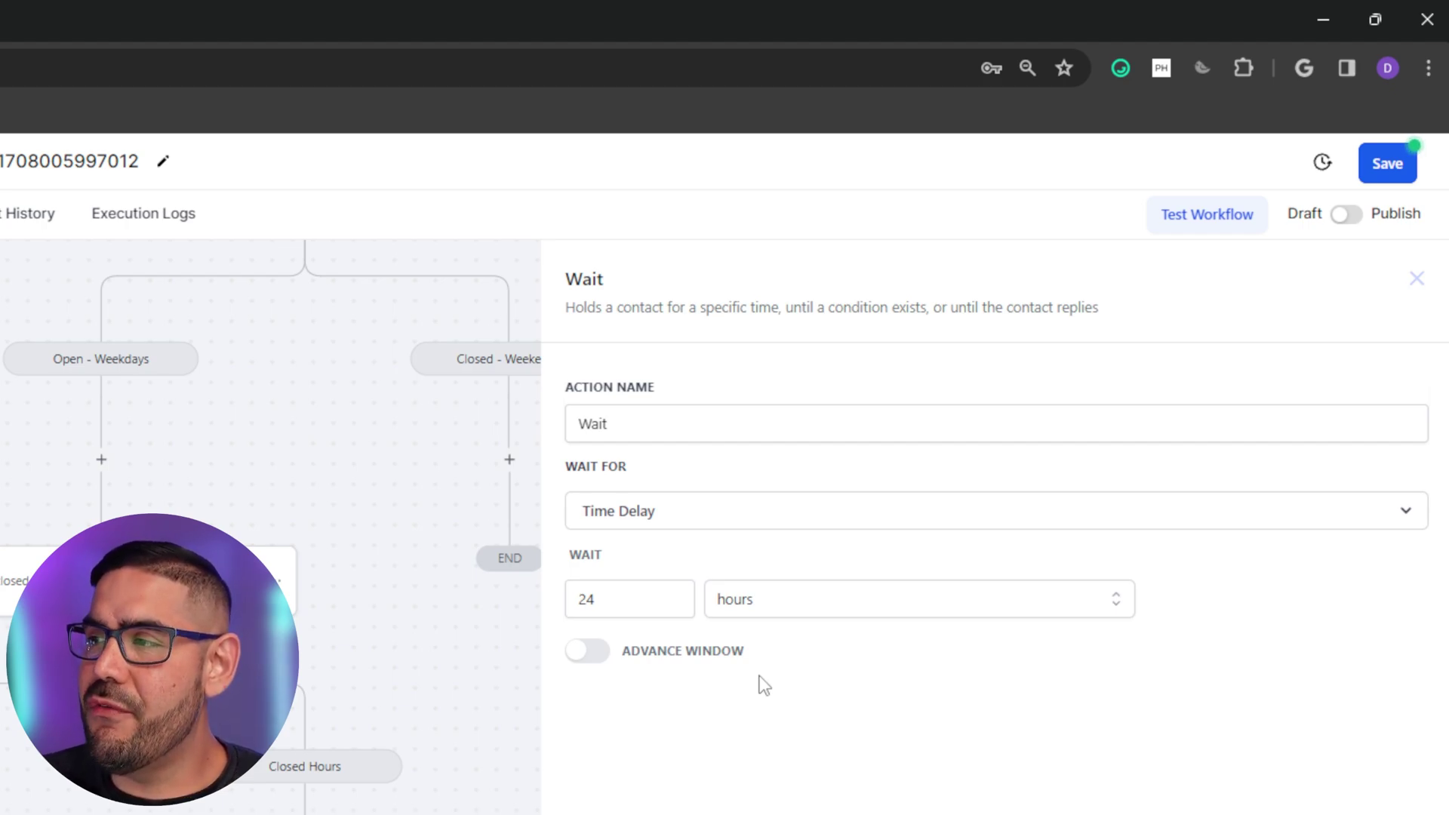
click(1381, 789)
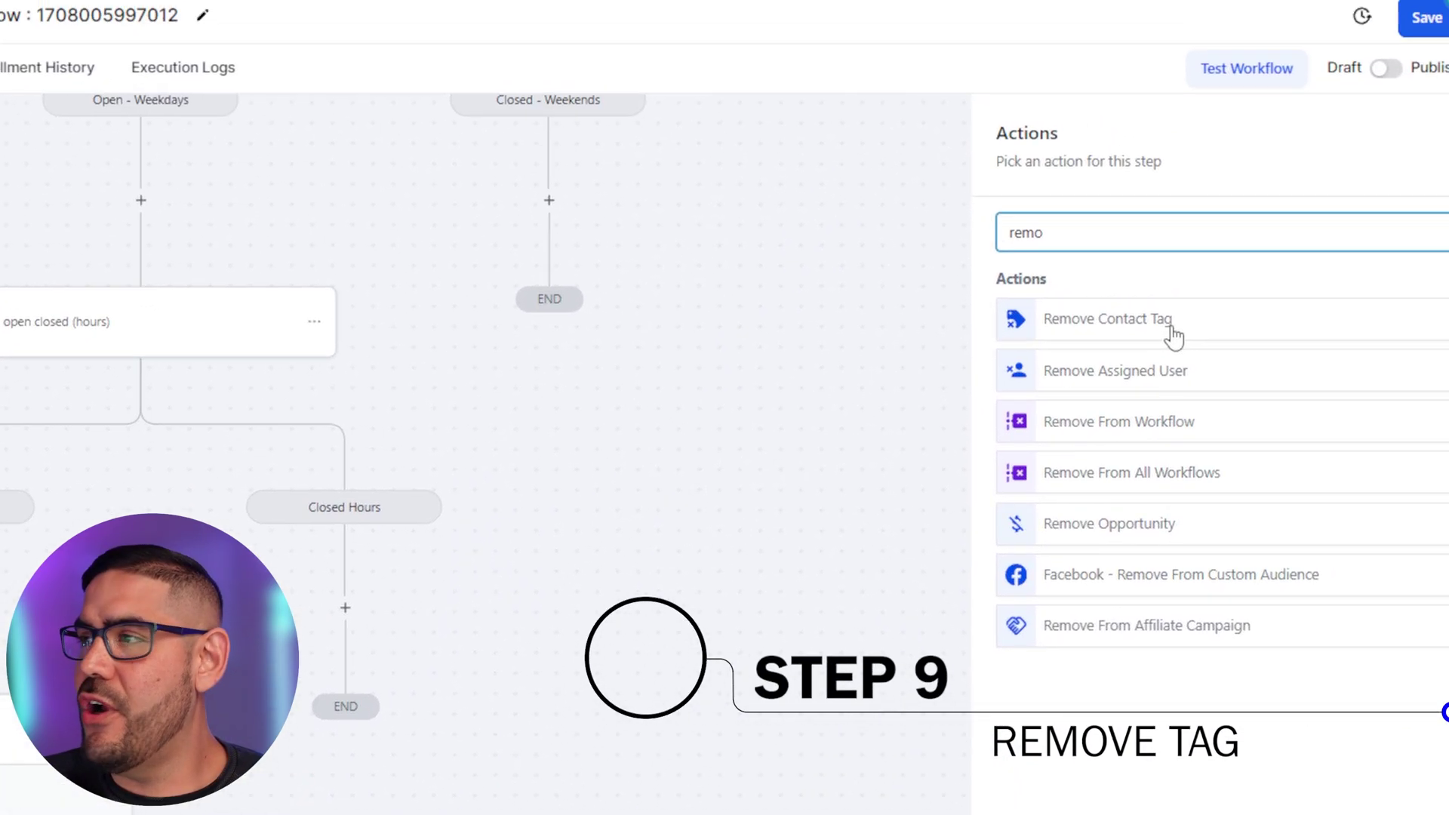
Add a Remove Contact Tag action below the Wait step for the tag "mctb" and save it
click(1172, 335)
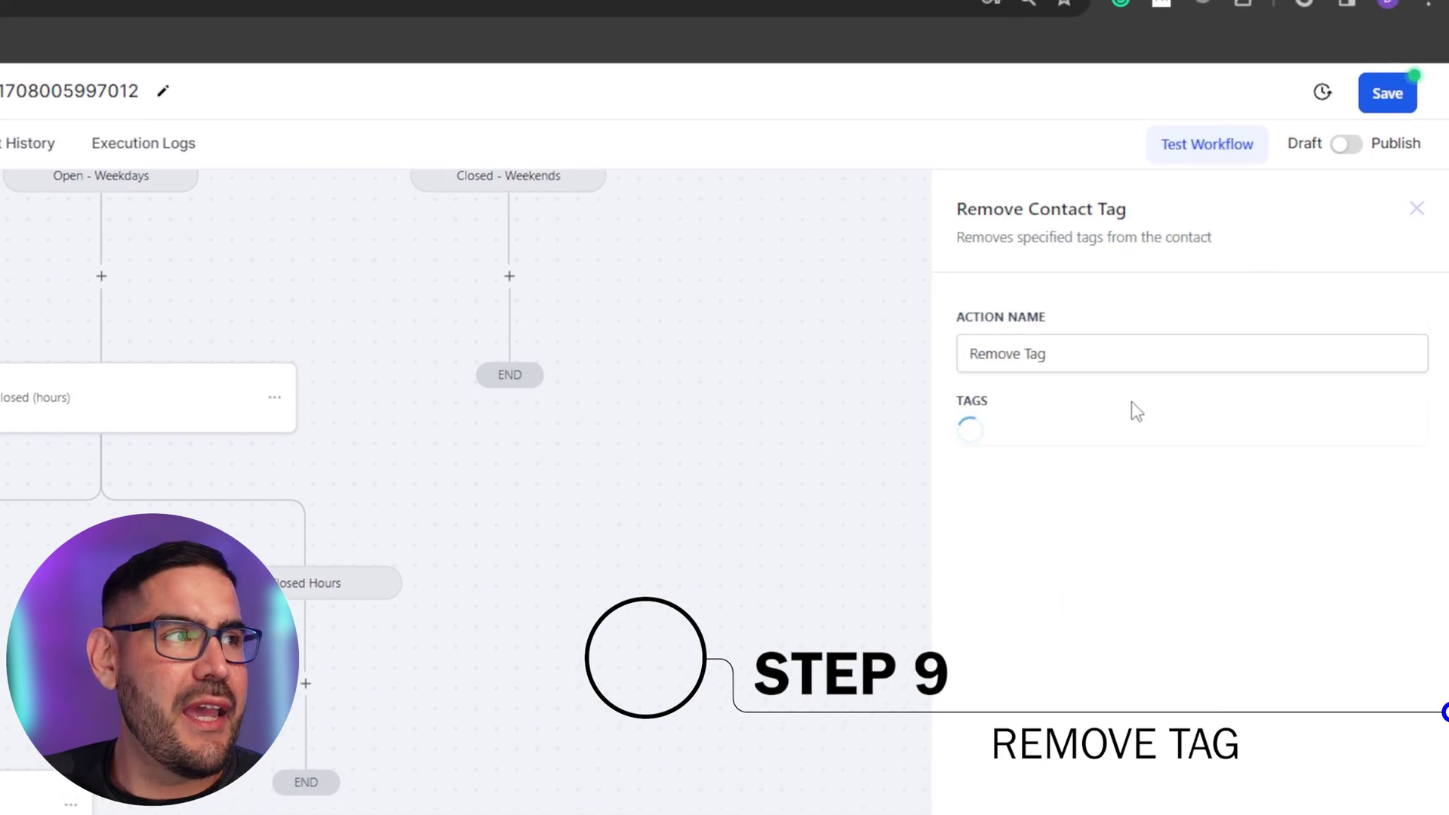
click(1043, 449)
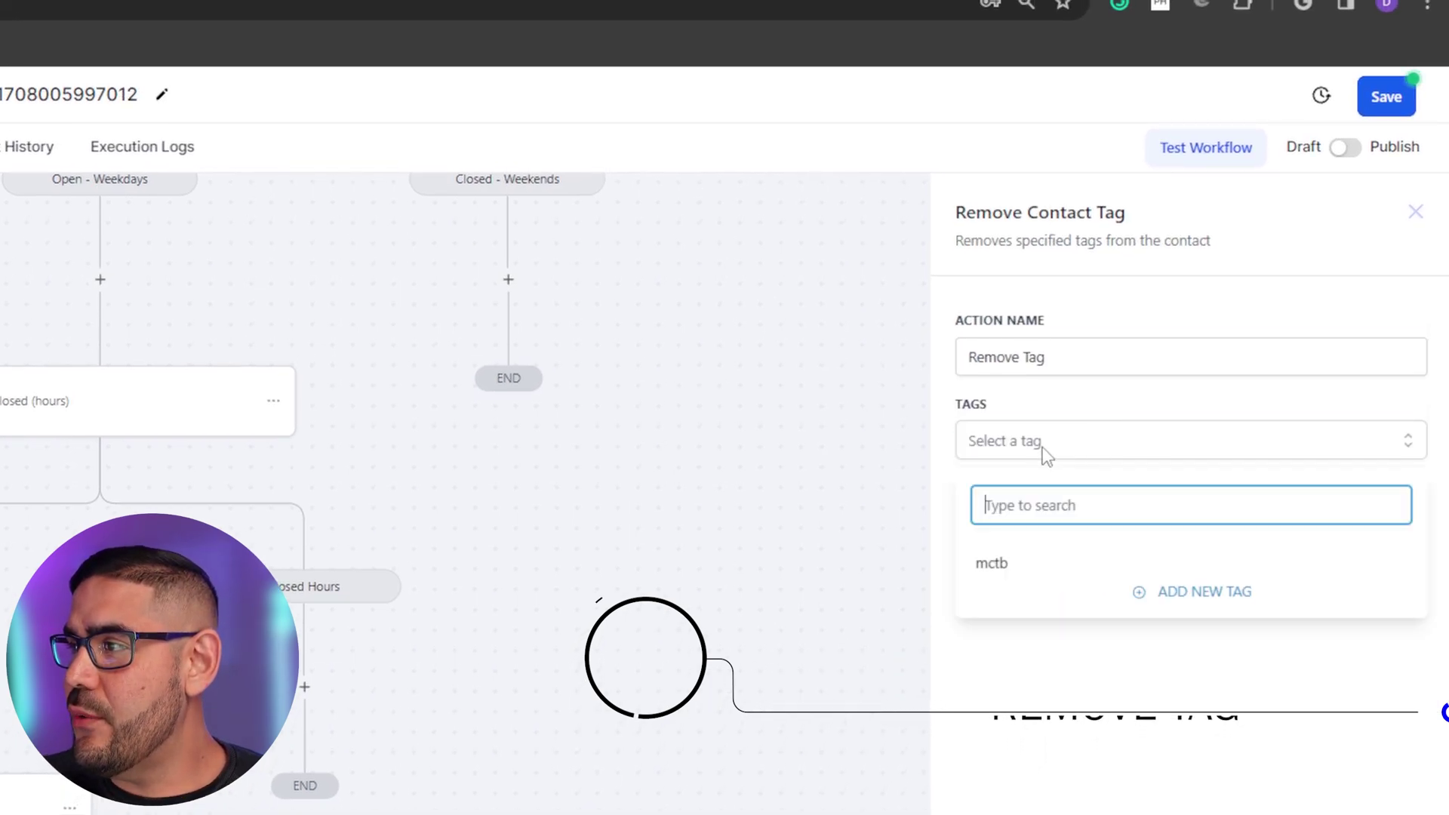
click(1012, 564)
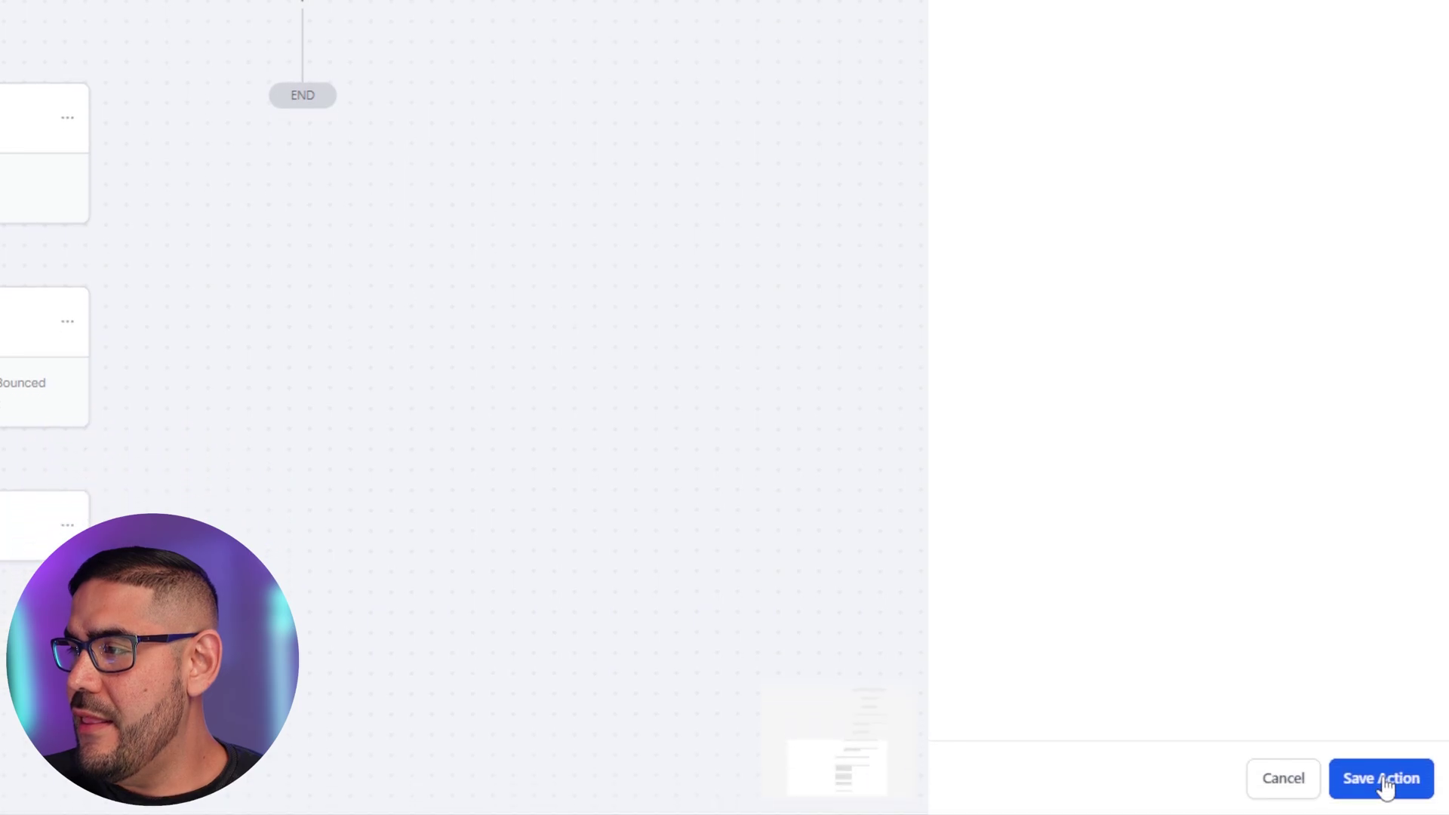
click(1383, 780)
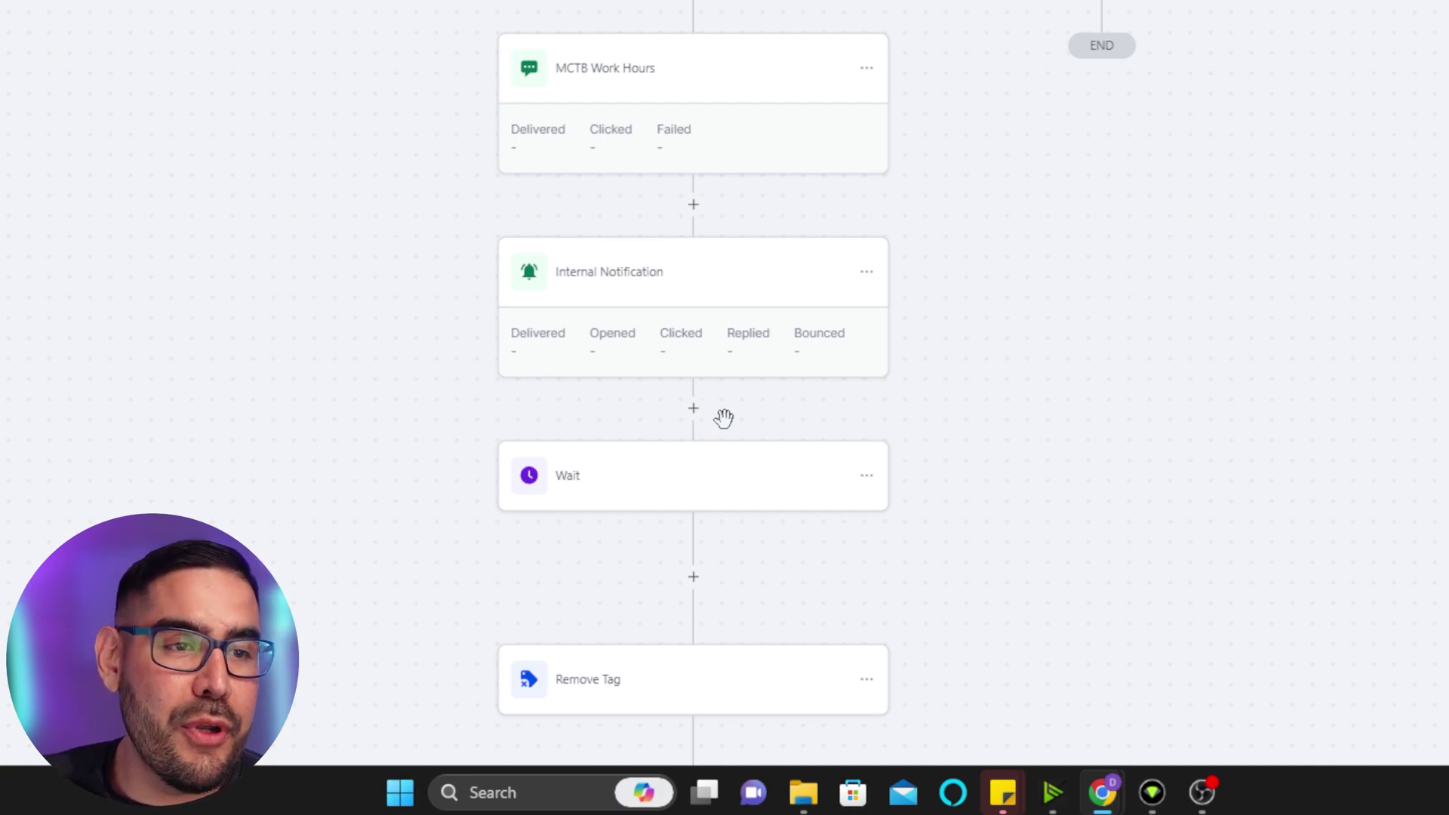
Change the time delay of the Wait step above Remove Tag to 7 days and save the action
click(604, 496)
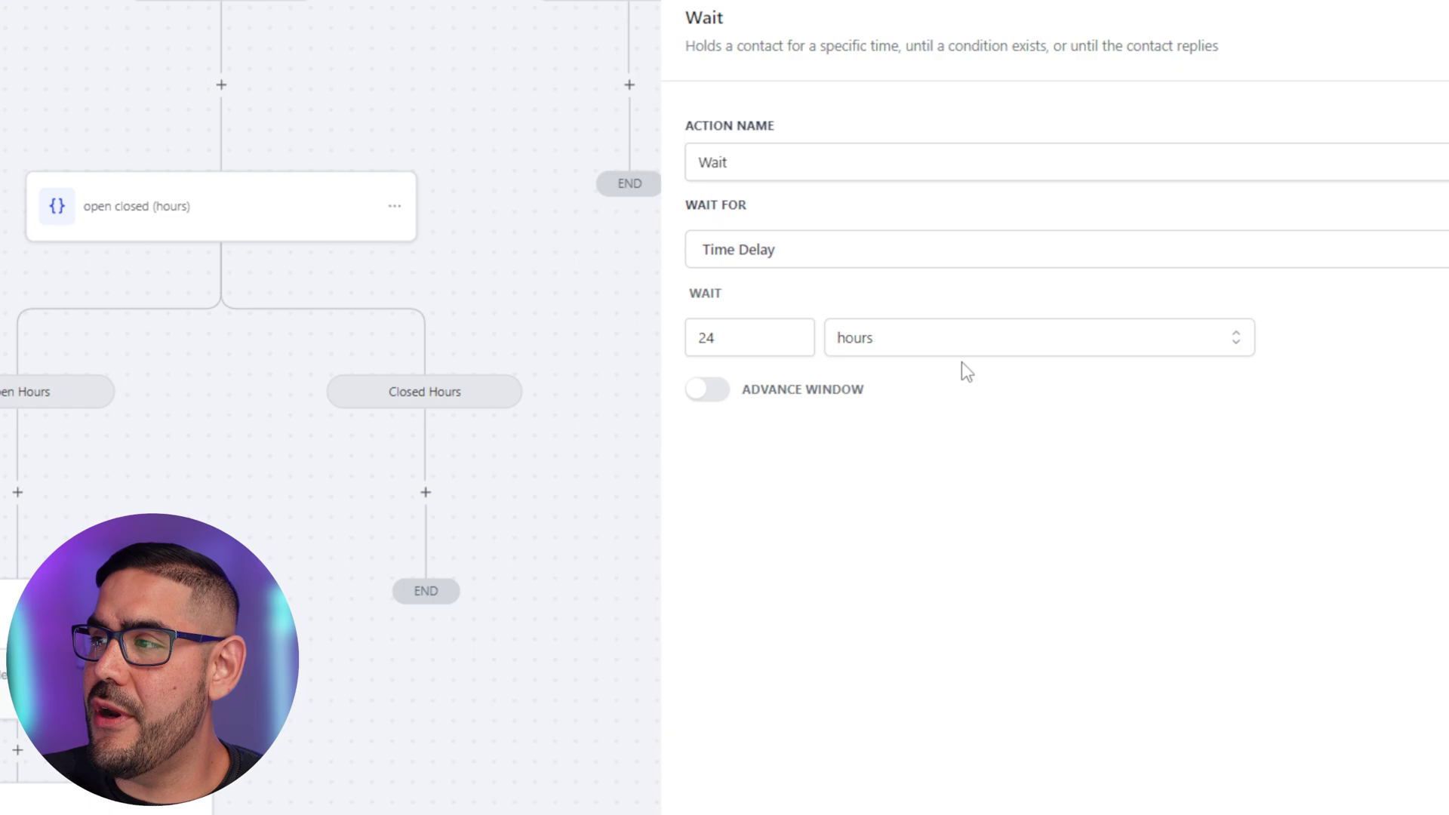
click(871, 388)
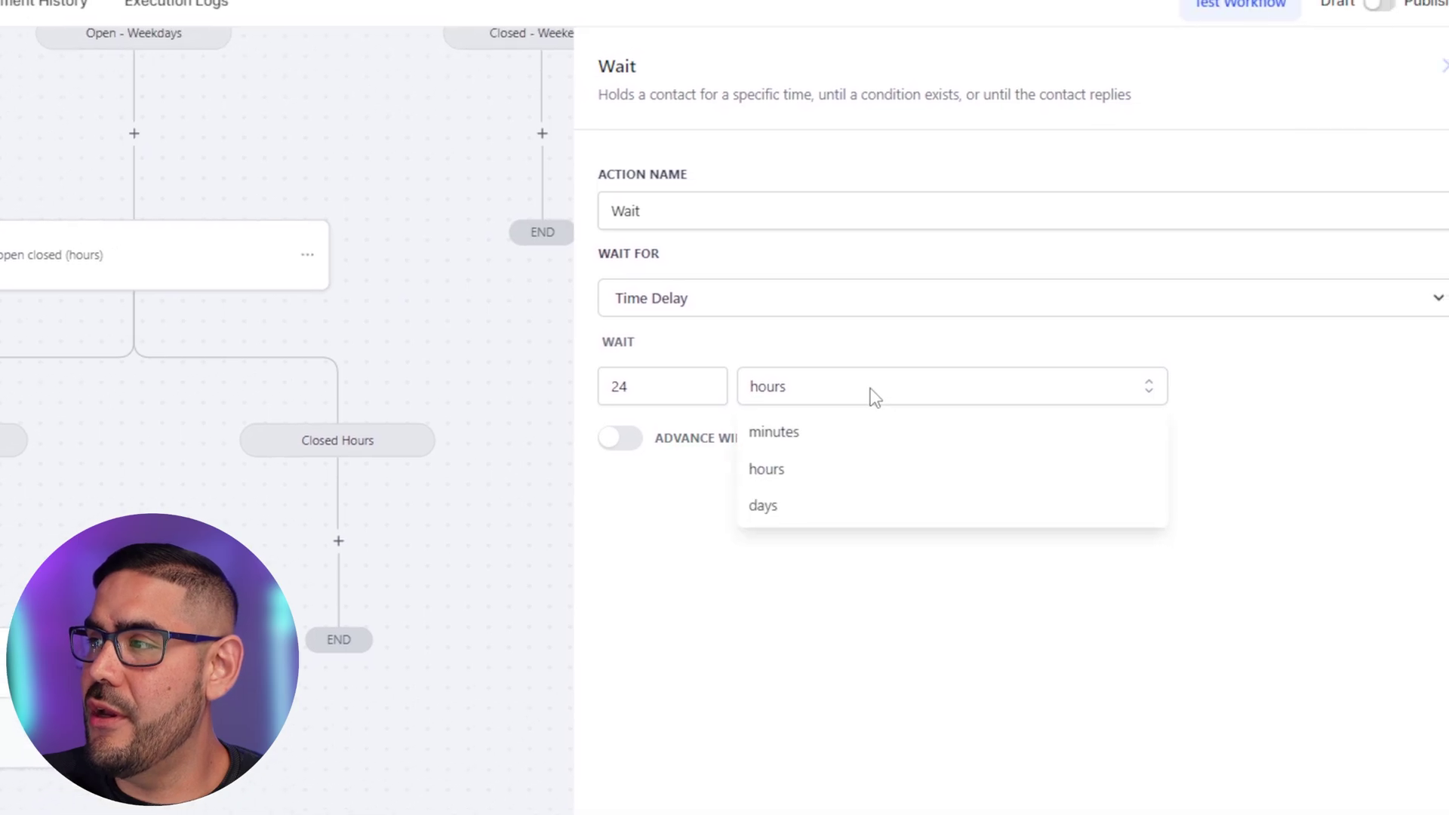
double_click(632, 360)
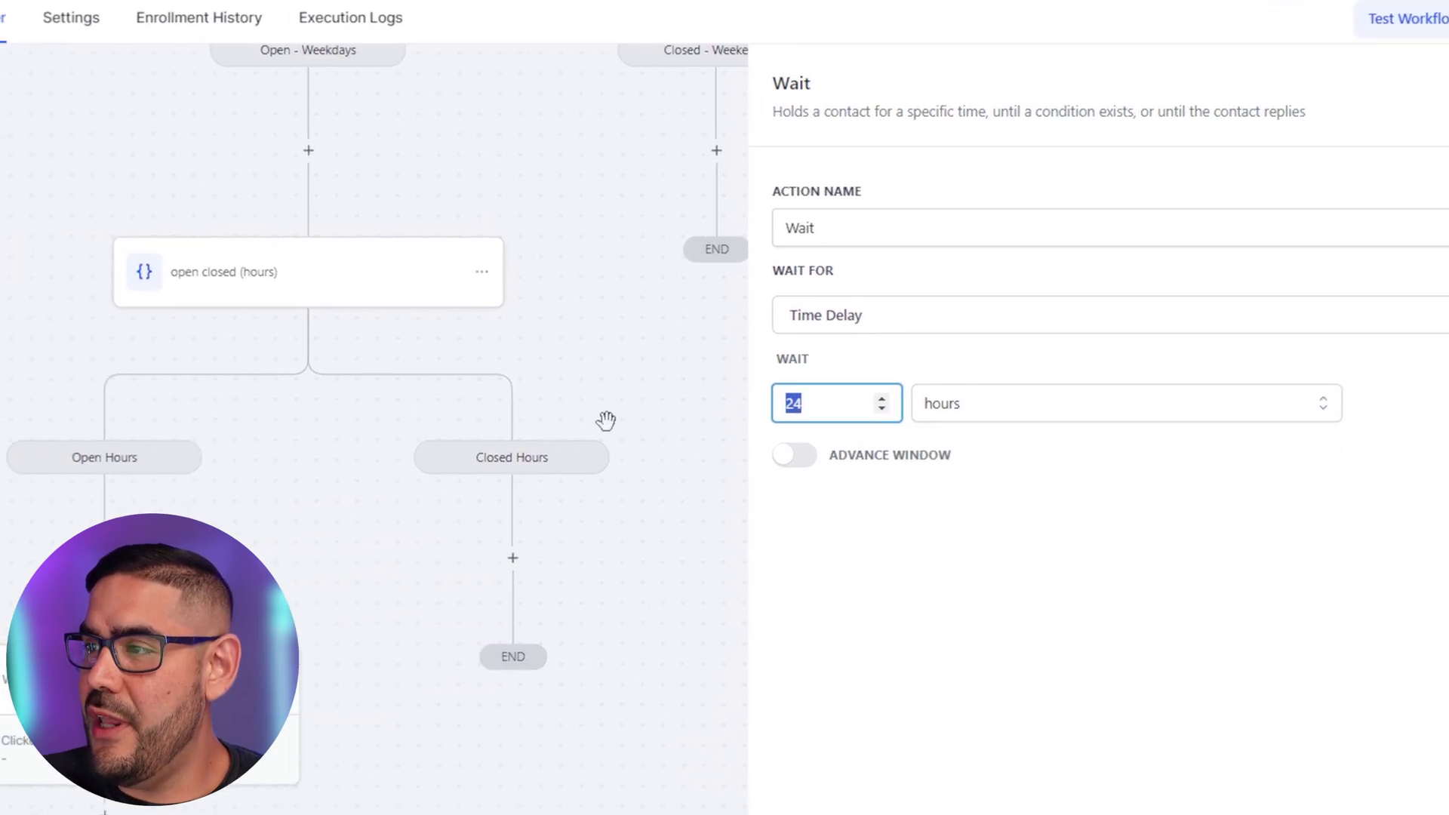
text(7)
click(1105, 393)
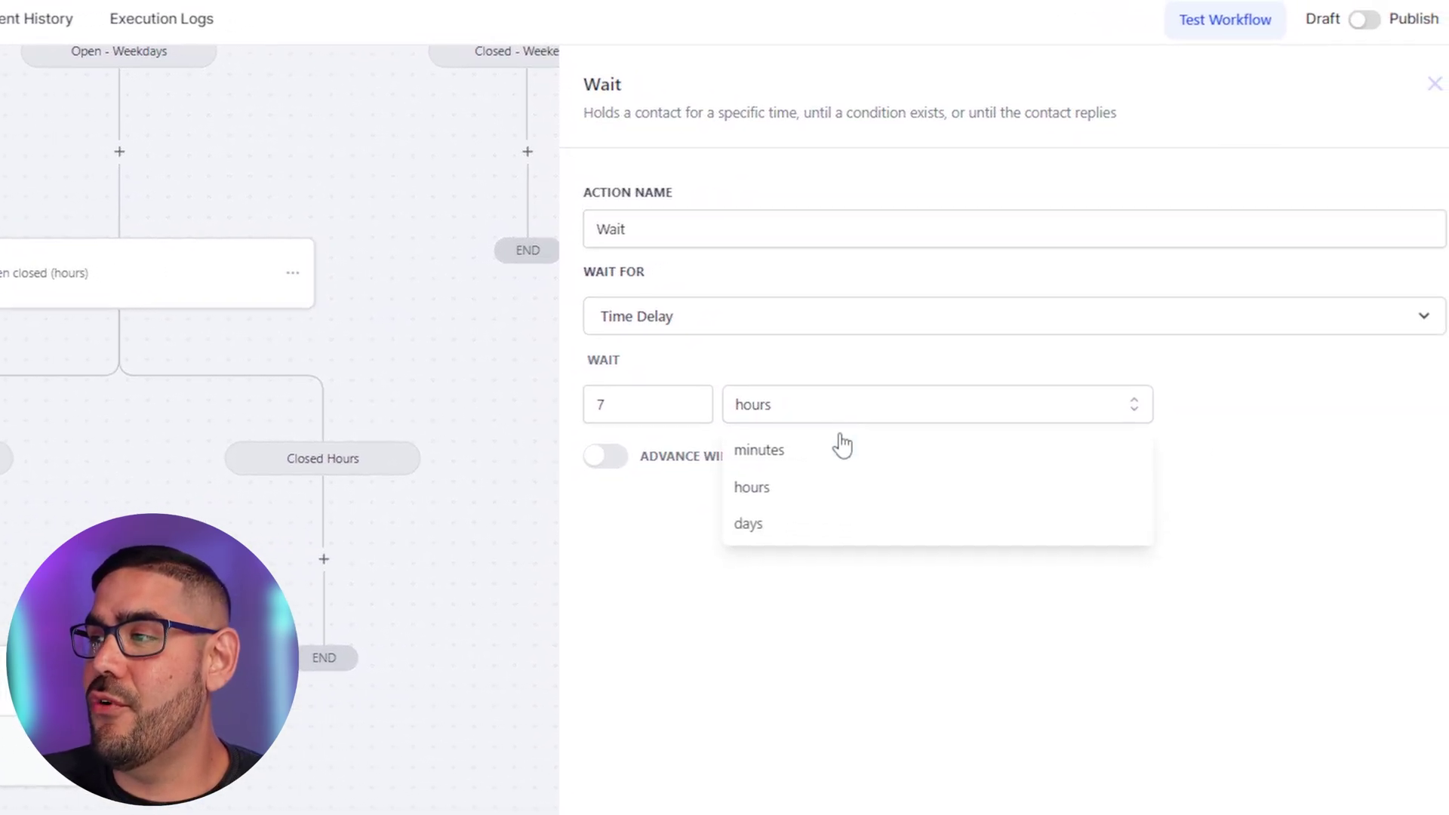
click(792, 469)
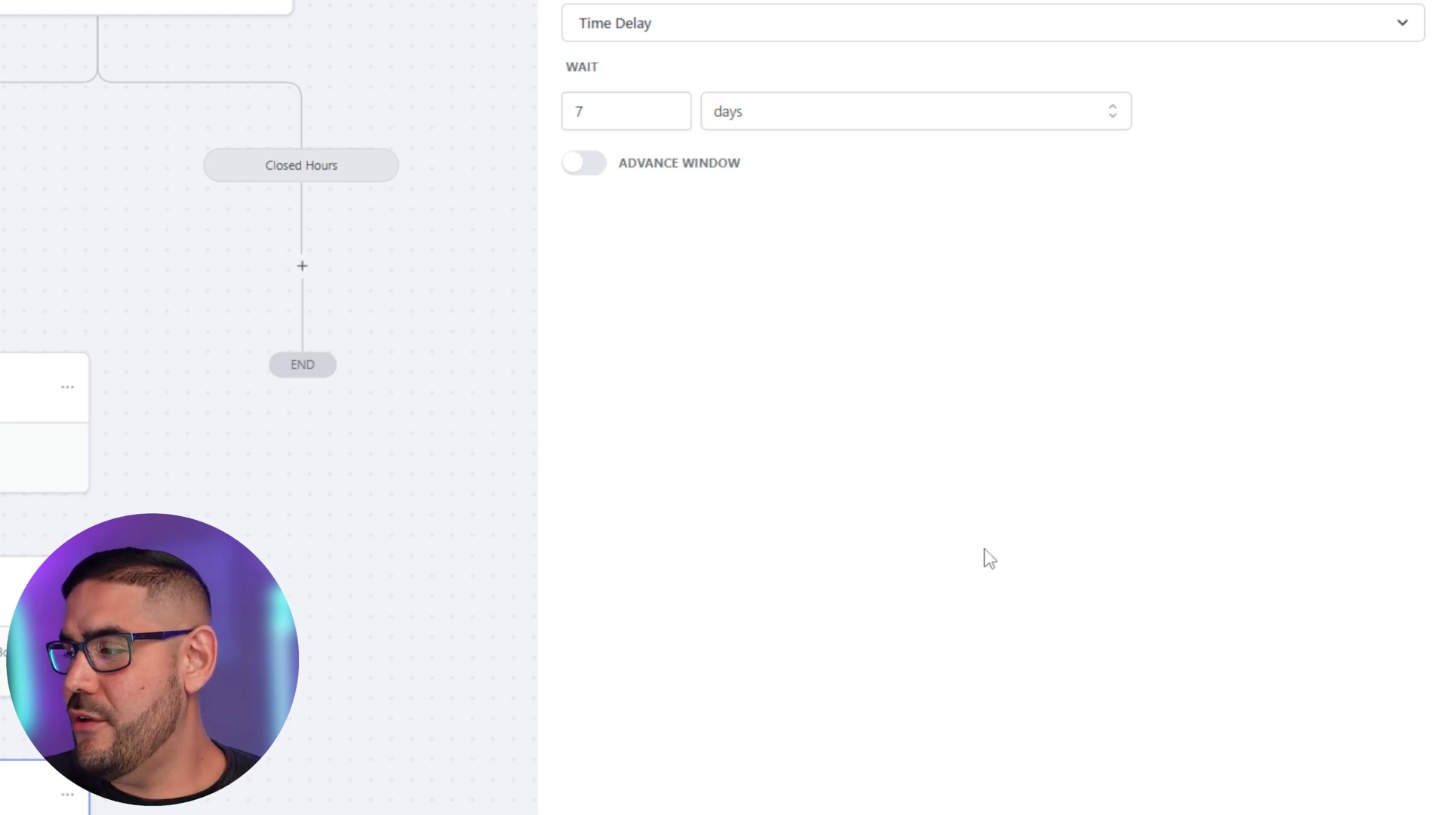
click(1381, 749)
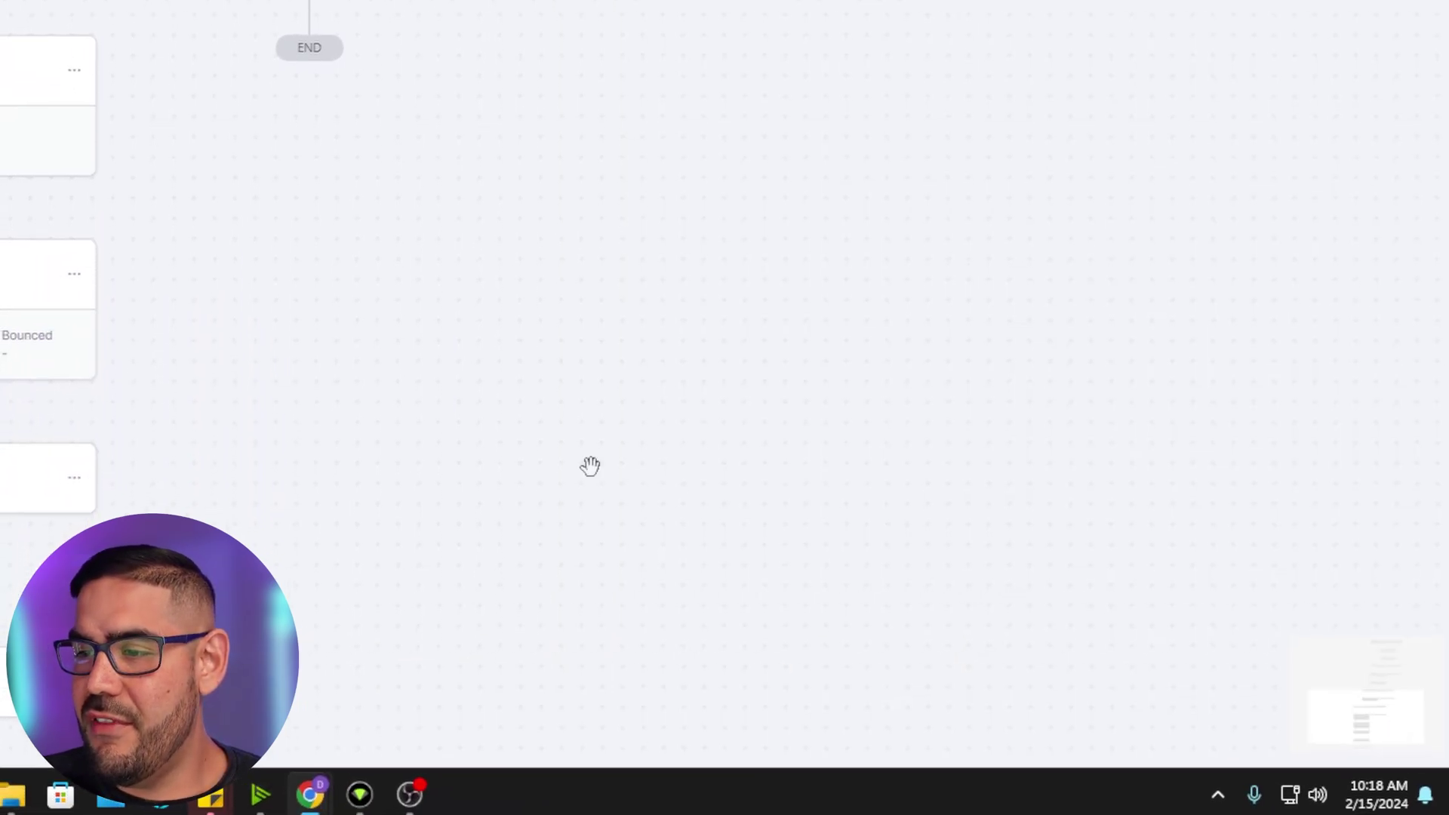
Copy all actions starting from the MCTB Work Hours SMS into the Closed Hours branch
scroll(591, 466, up, 10)
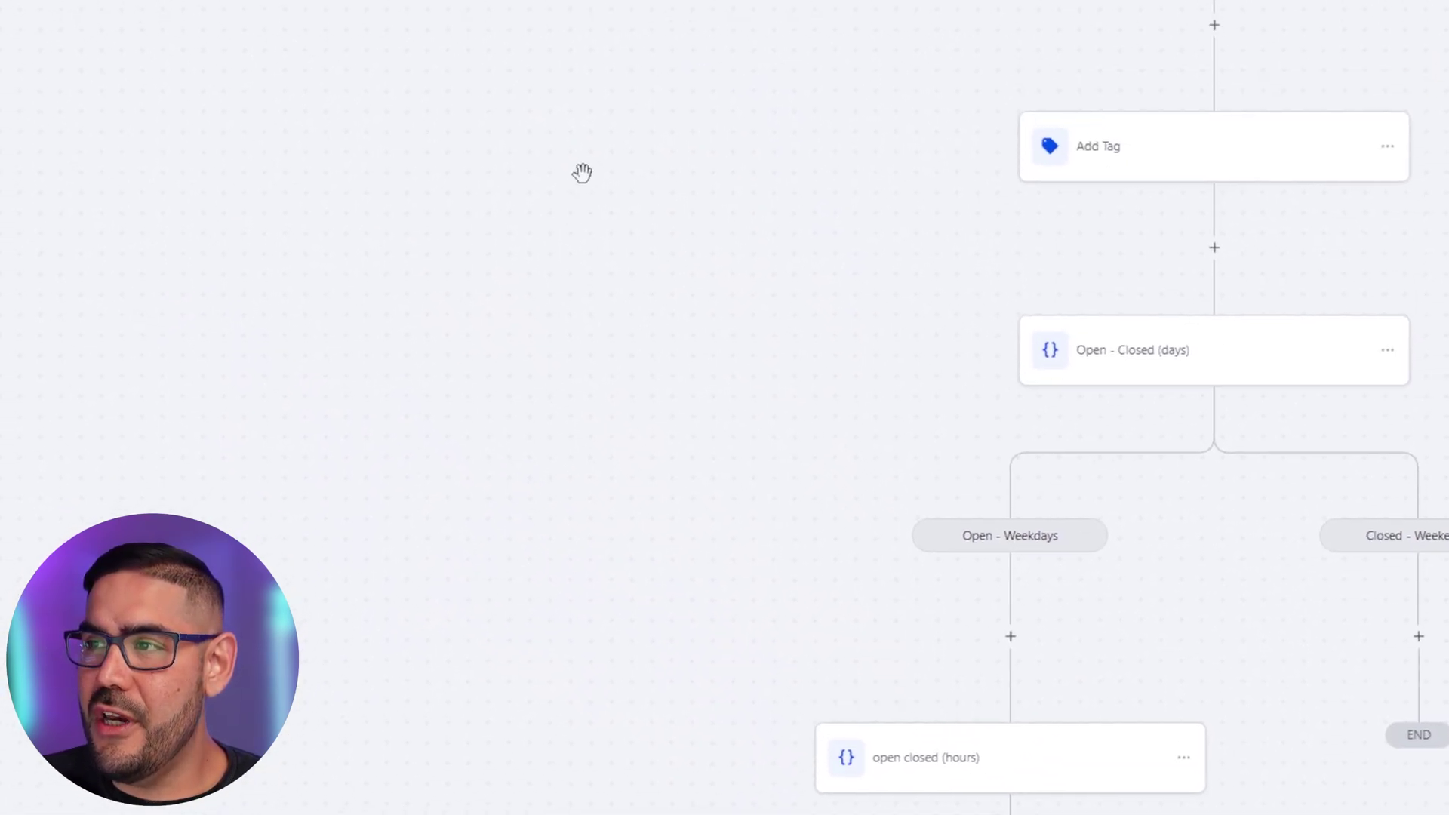
drag(582, 173, 853, 7)
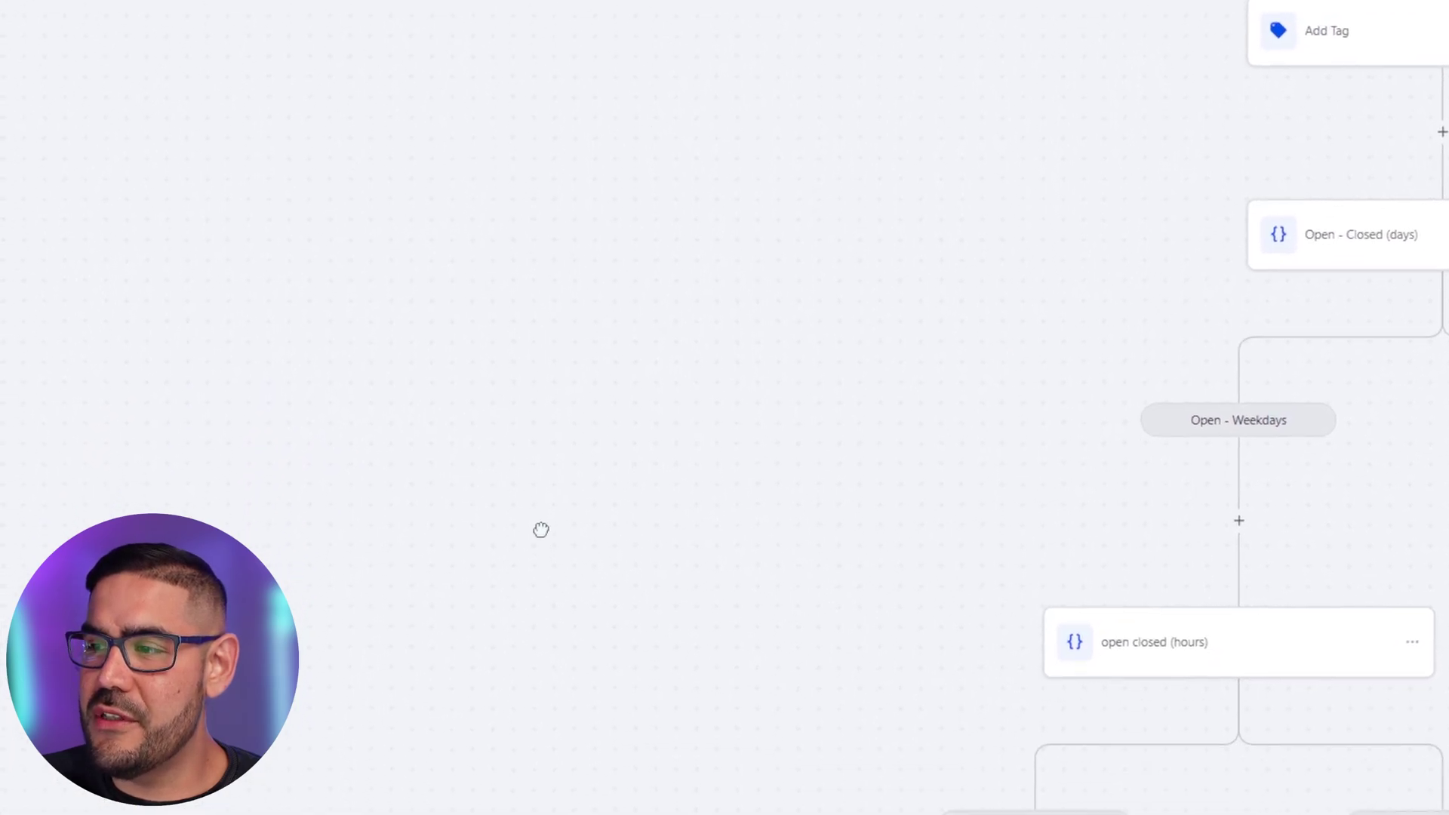
drag(541, 530, 664, 408)
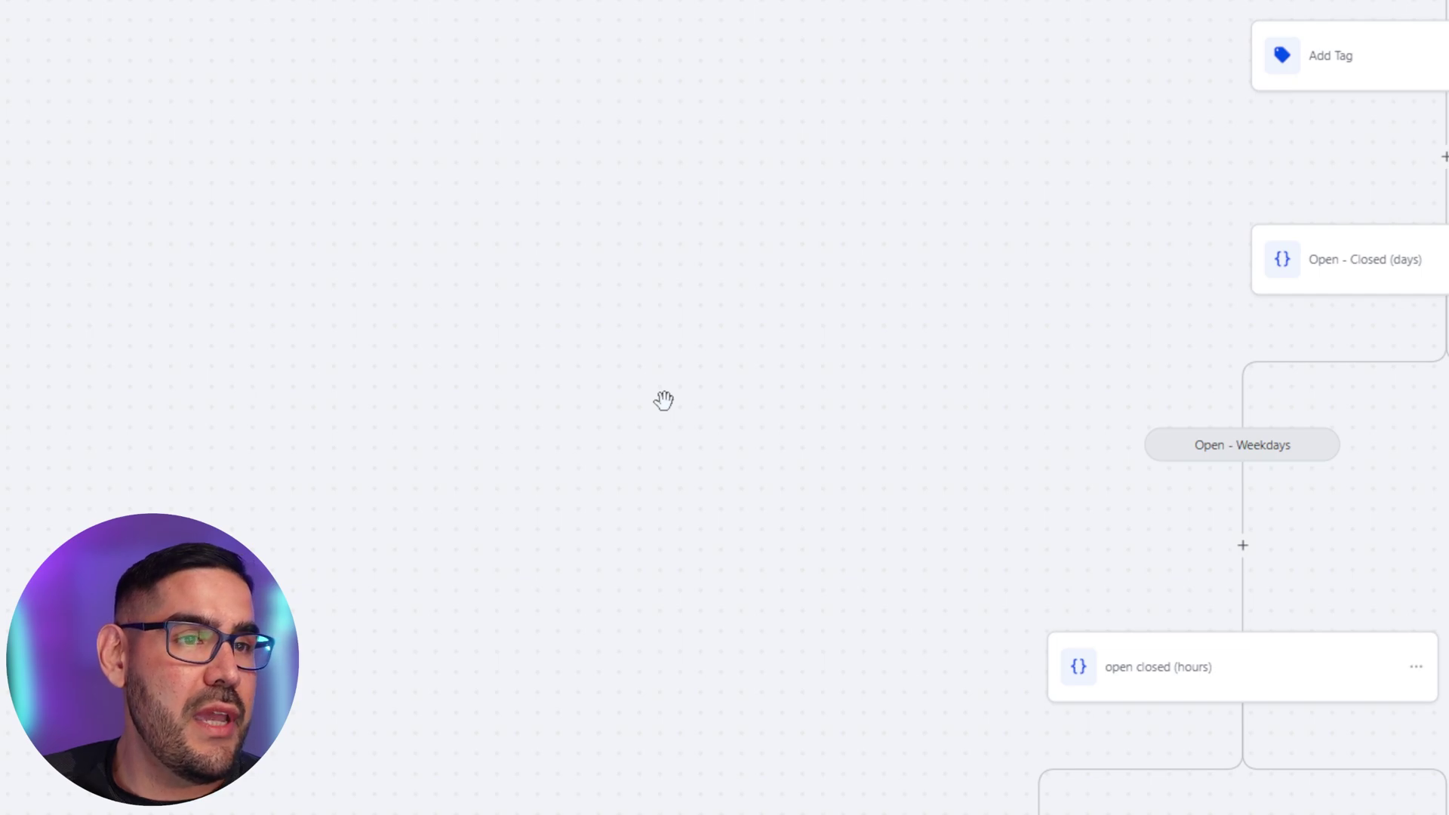
drag(653, 757, 396, 277)
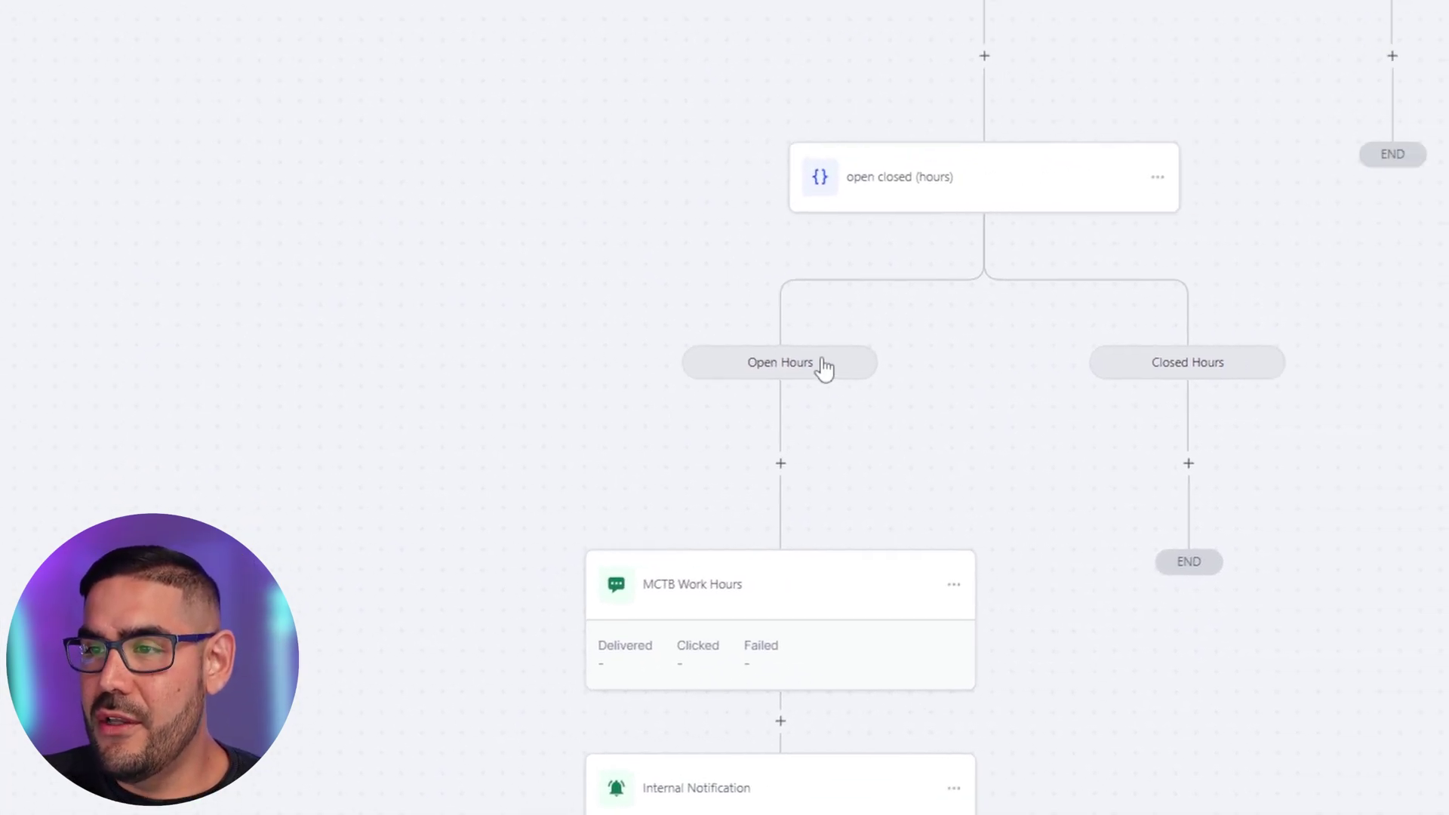
scroll(823, 367, down, 3)
scroll(824, 368, right, 3)
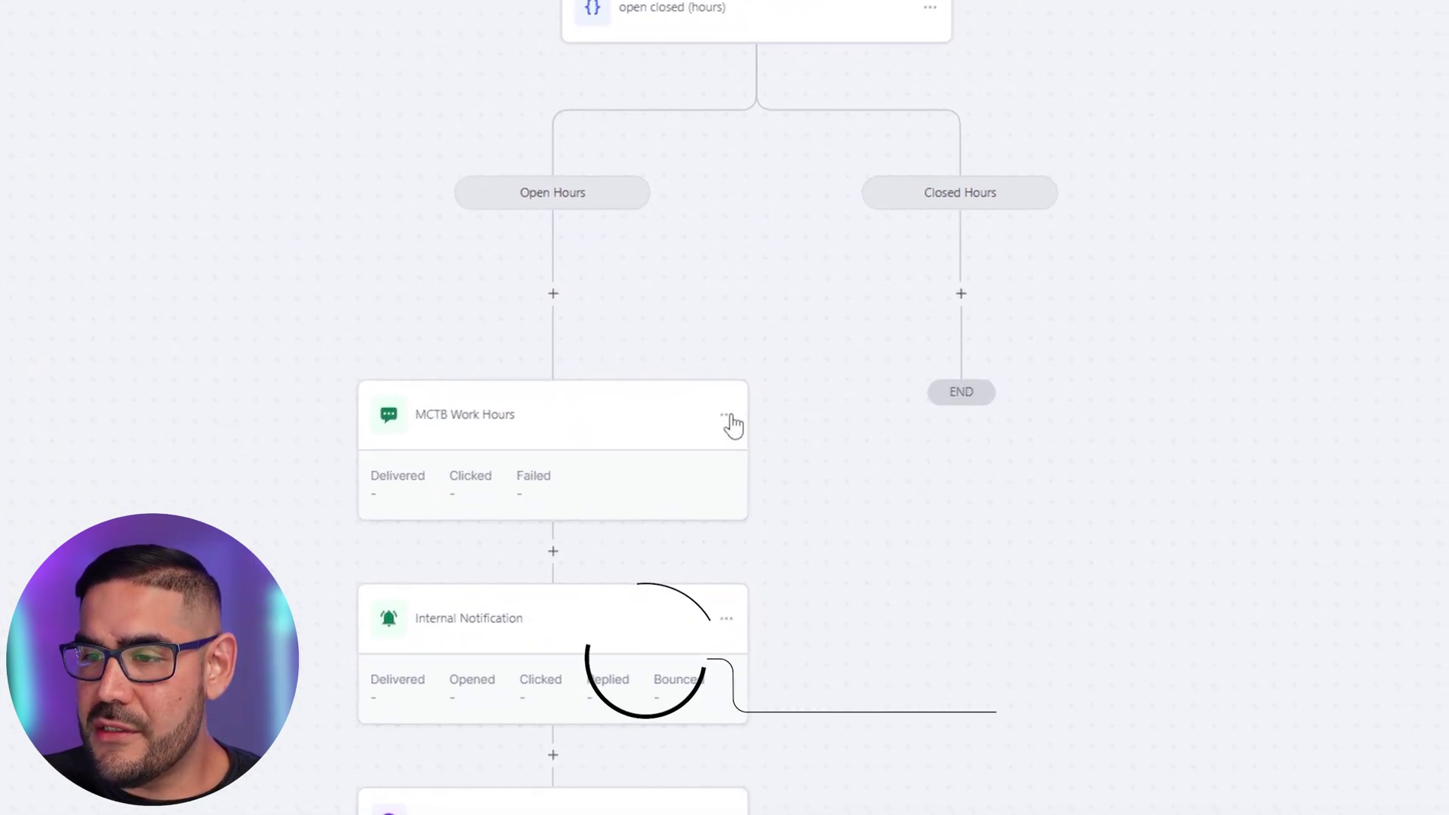
click(726, 416)
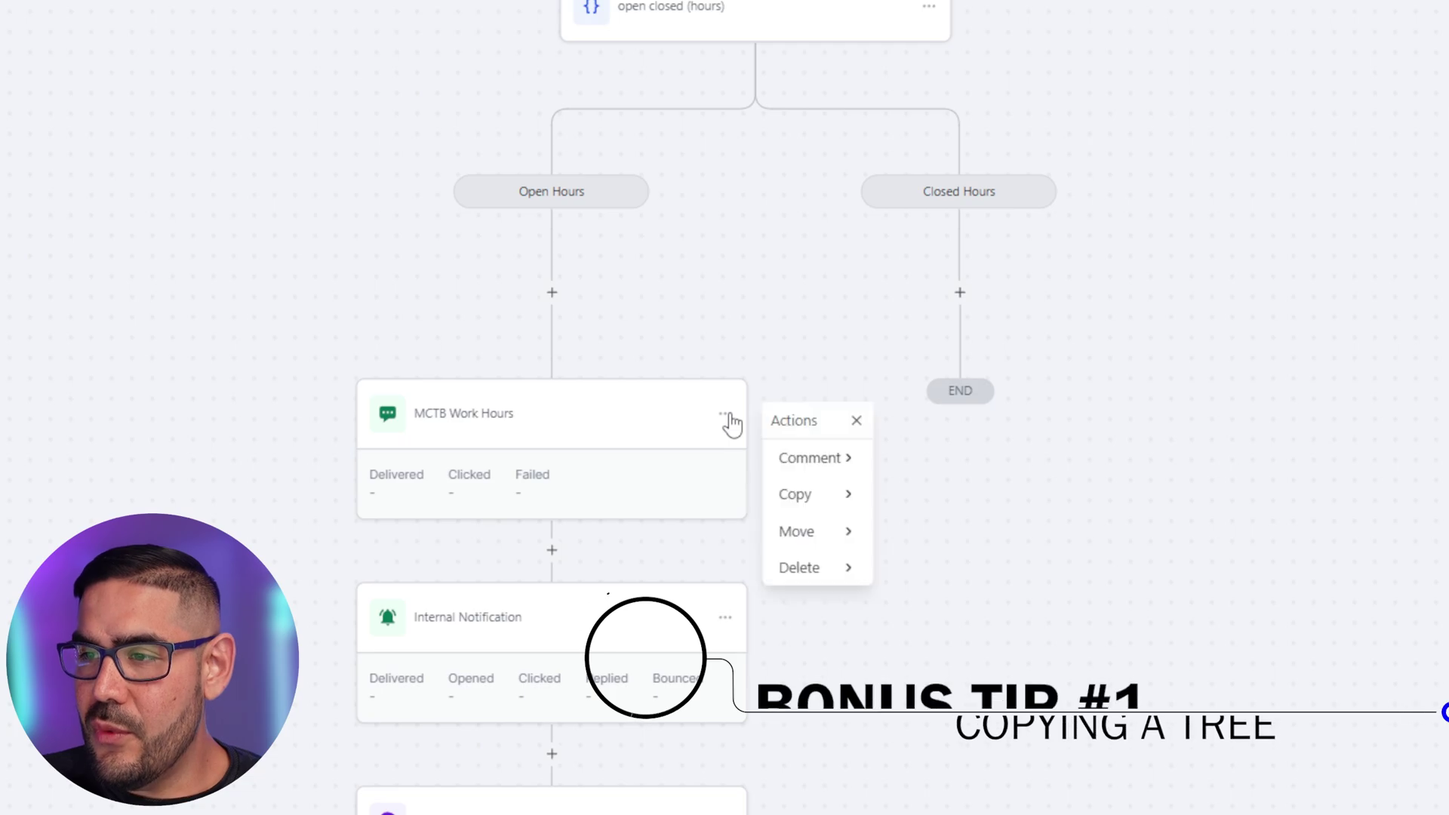
click(824, 503)
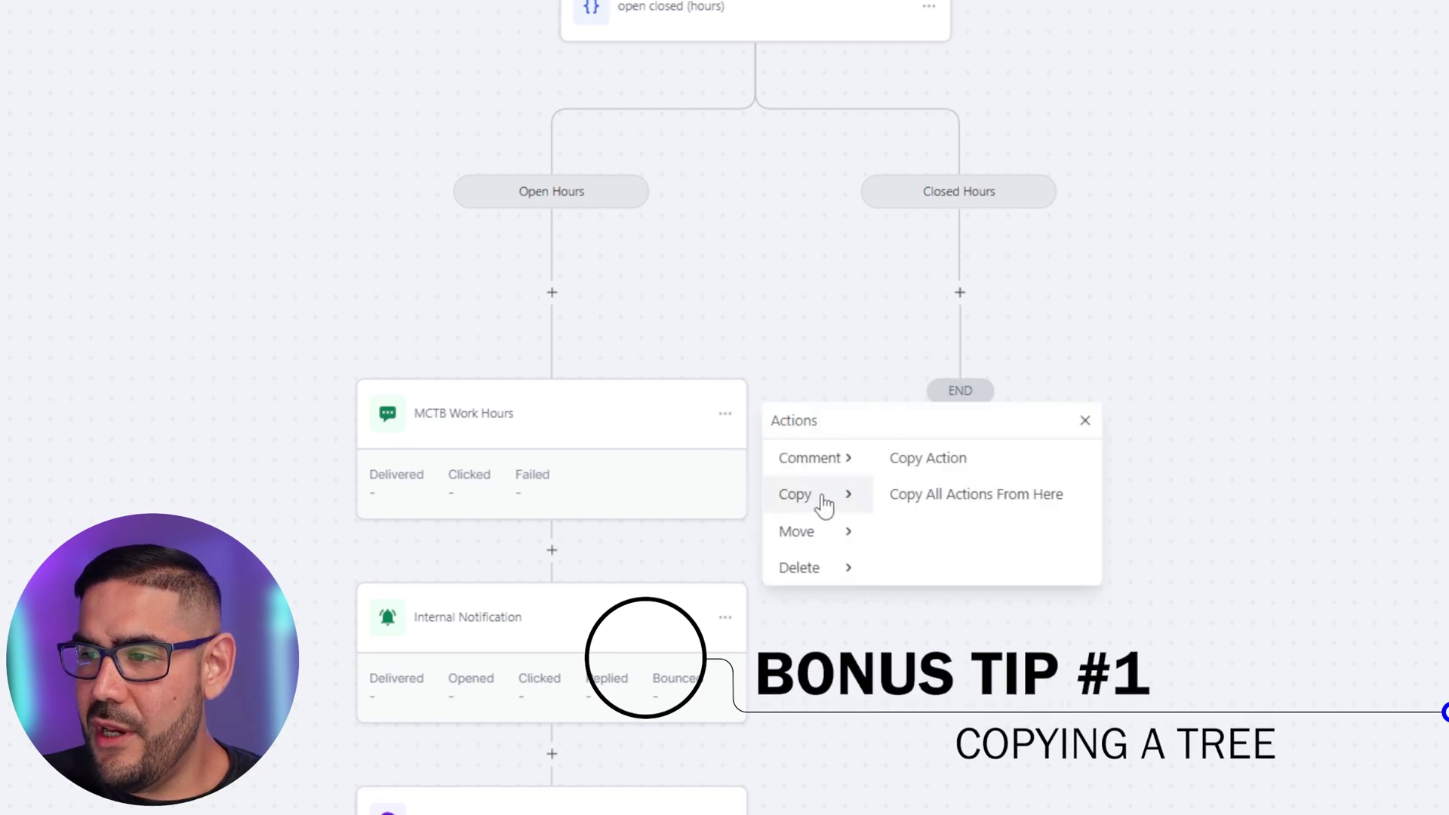
click(969, 505)
click(958, 295)
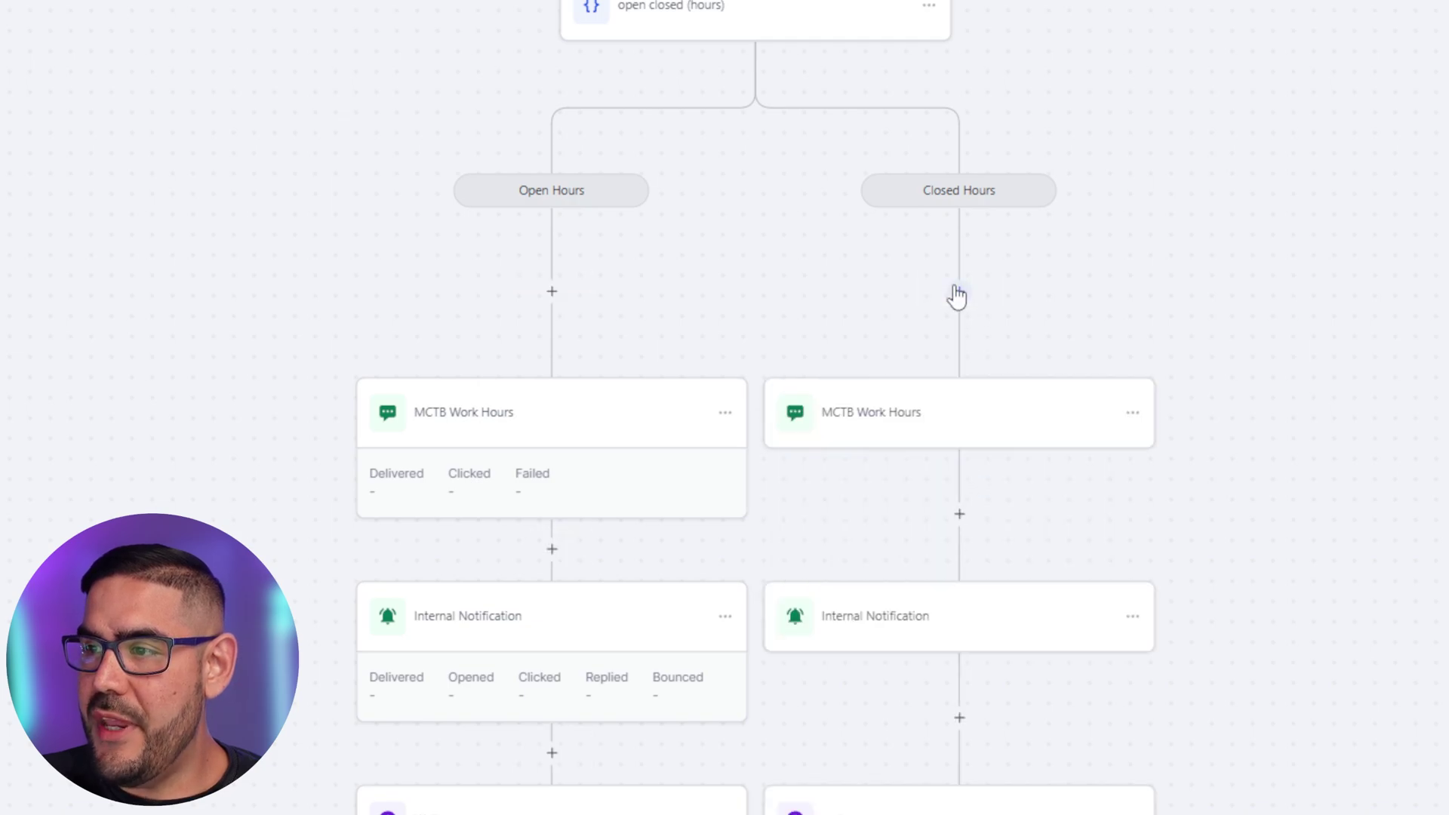
Rename the copied SMS action in the Closed Hours branch as "MCTB After ours"
click(935, 420)
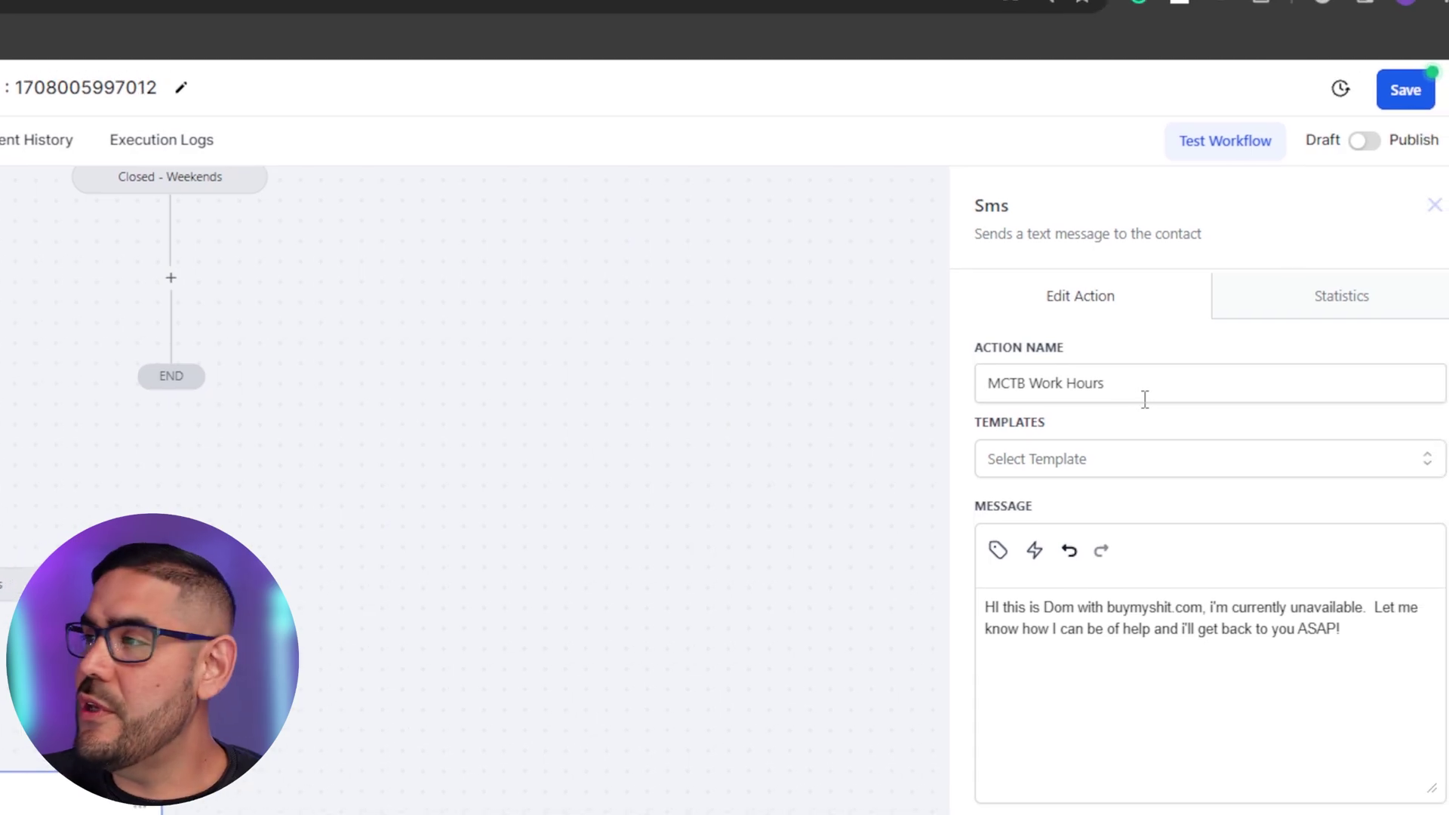
drag(1145, 400, 1030, 385)
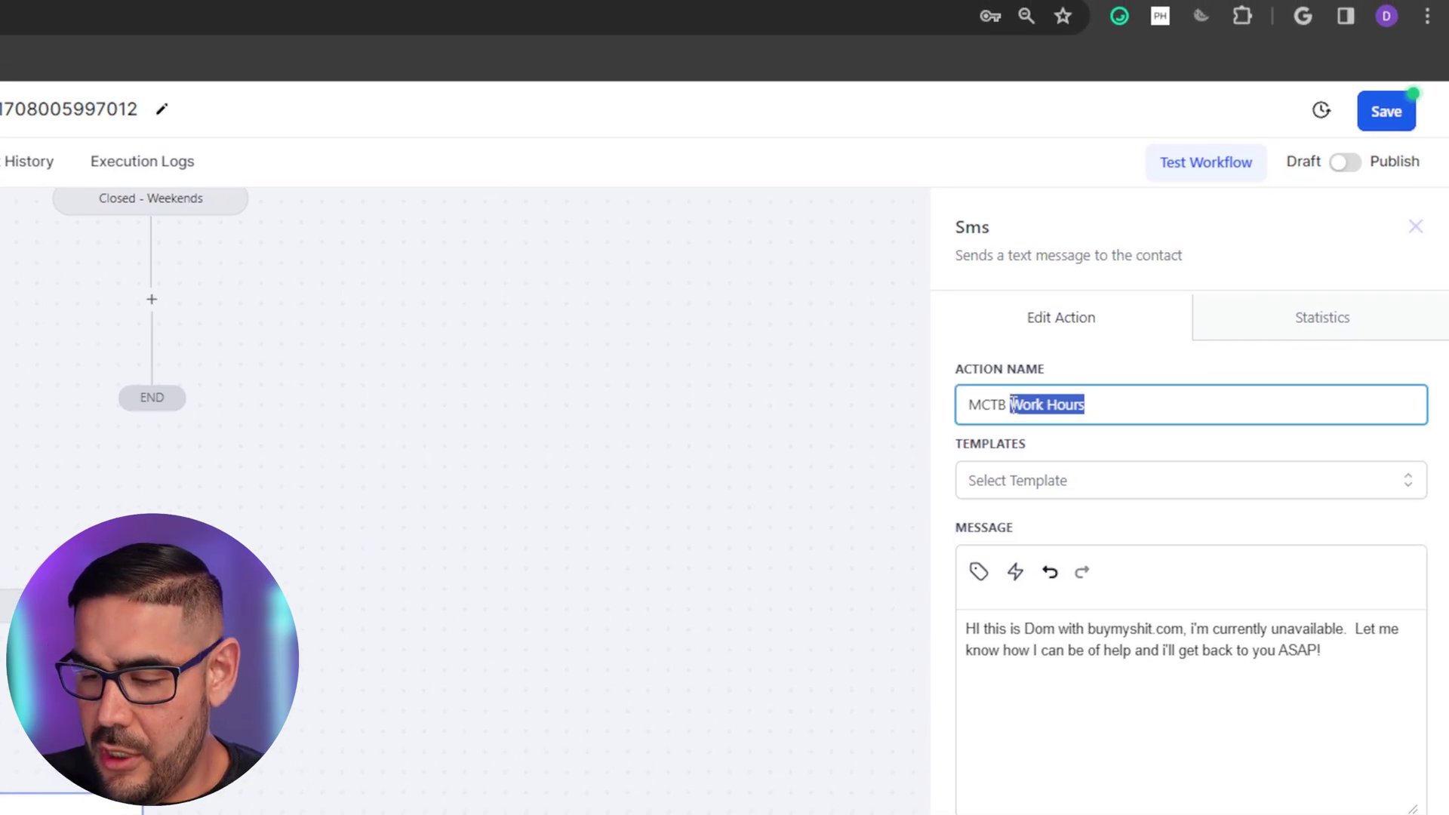
text(After ours)
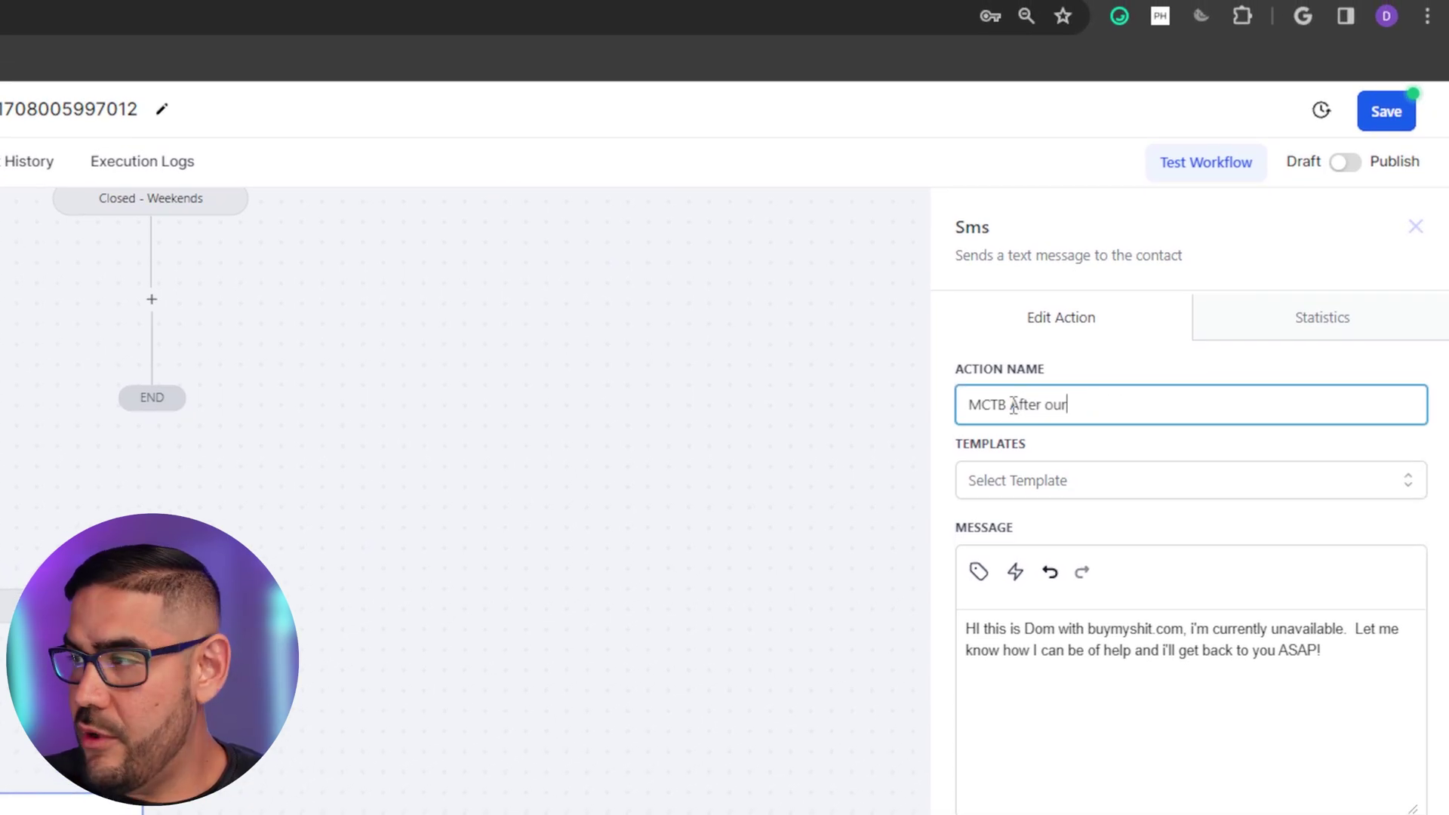
Replace the SMS message with a not-currently-open notice giving hours 8:00am - 5:00PM Monday - Friday and requesting a quick message, and save the action
click(1119, 647)
key(ctrl+a)
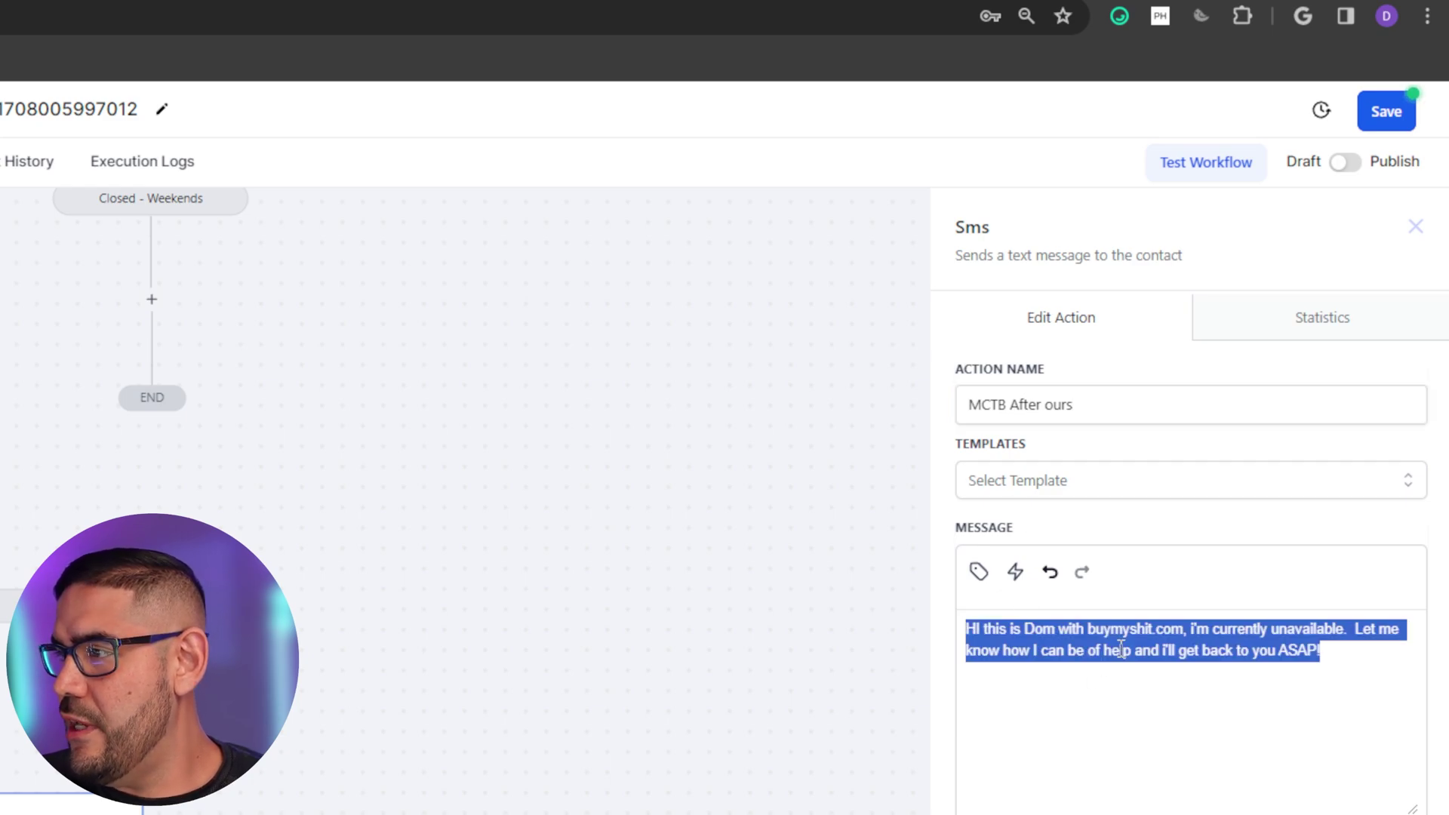
text(Hey we arn't current)
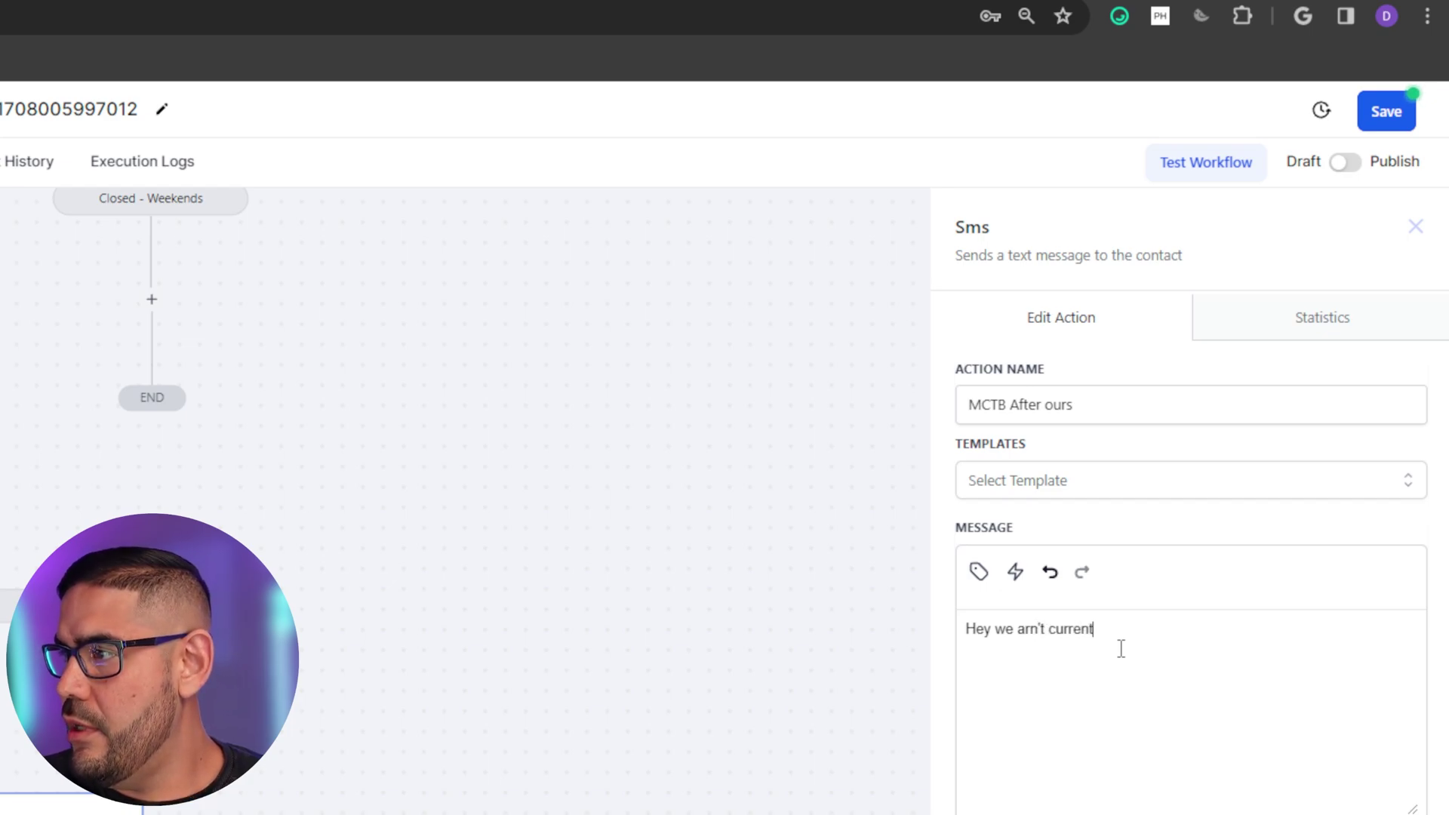
text(we a)
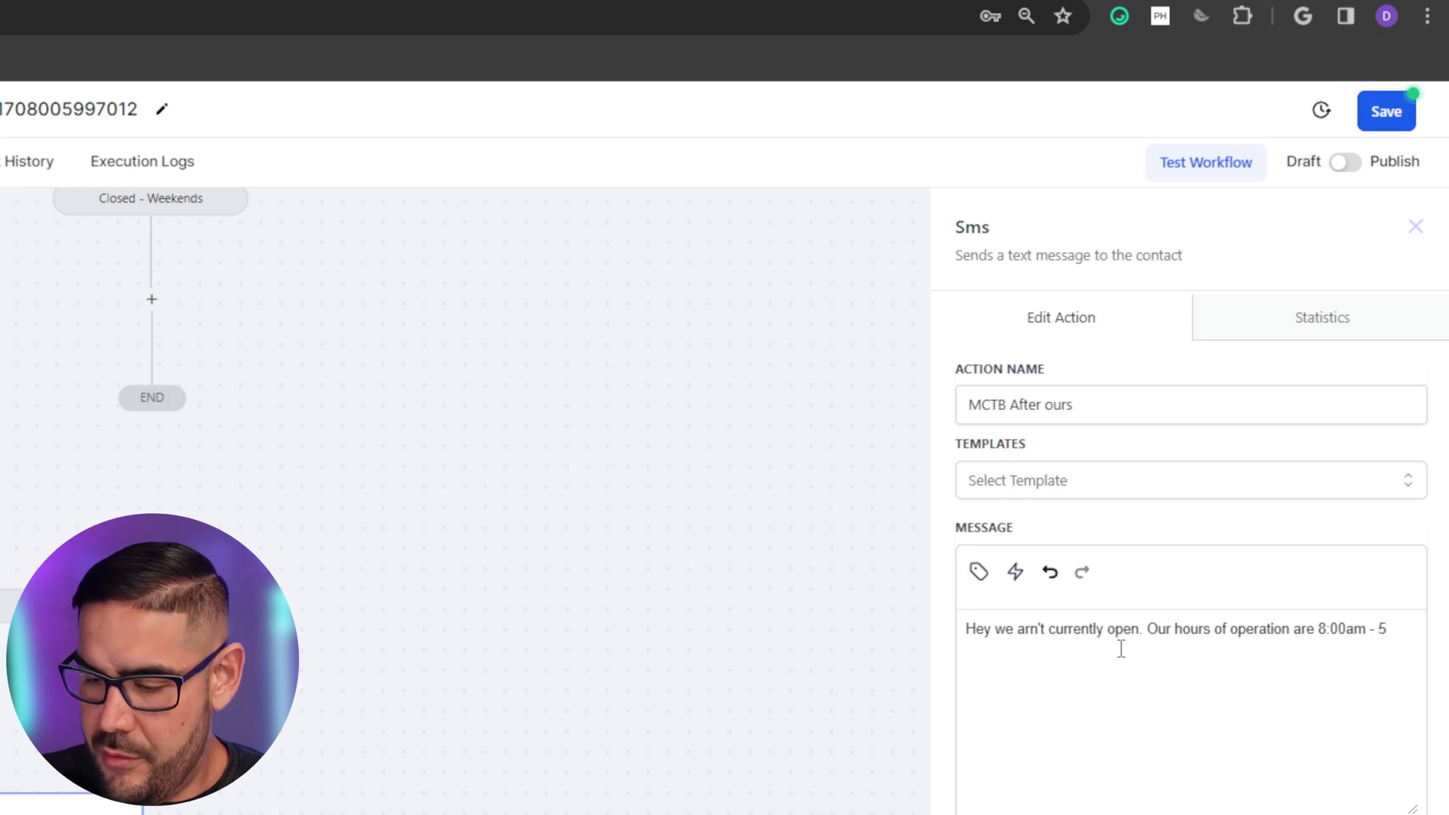
text(M)
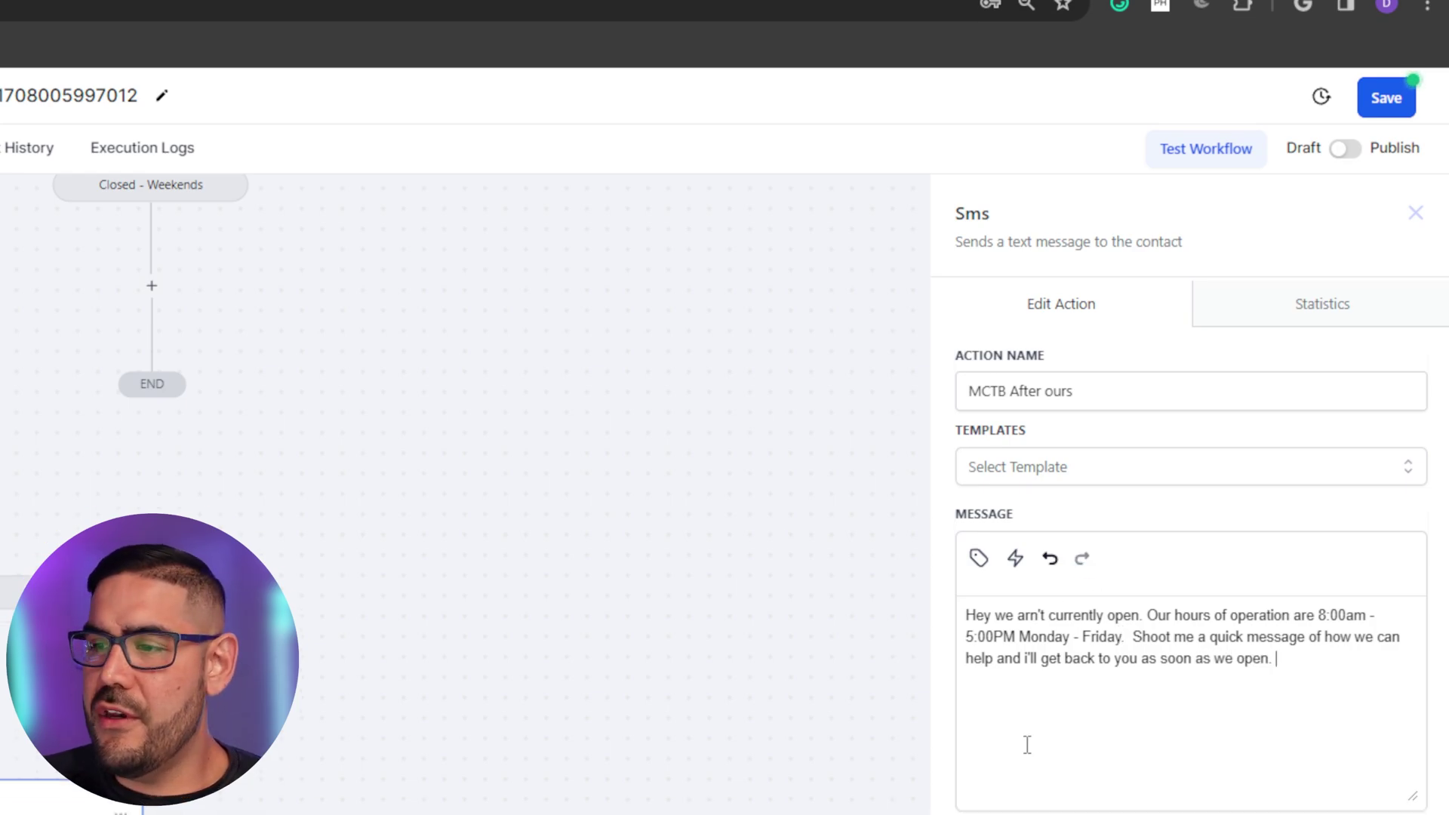
click(1381, 792)
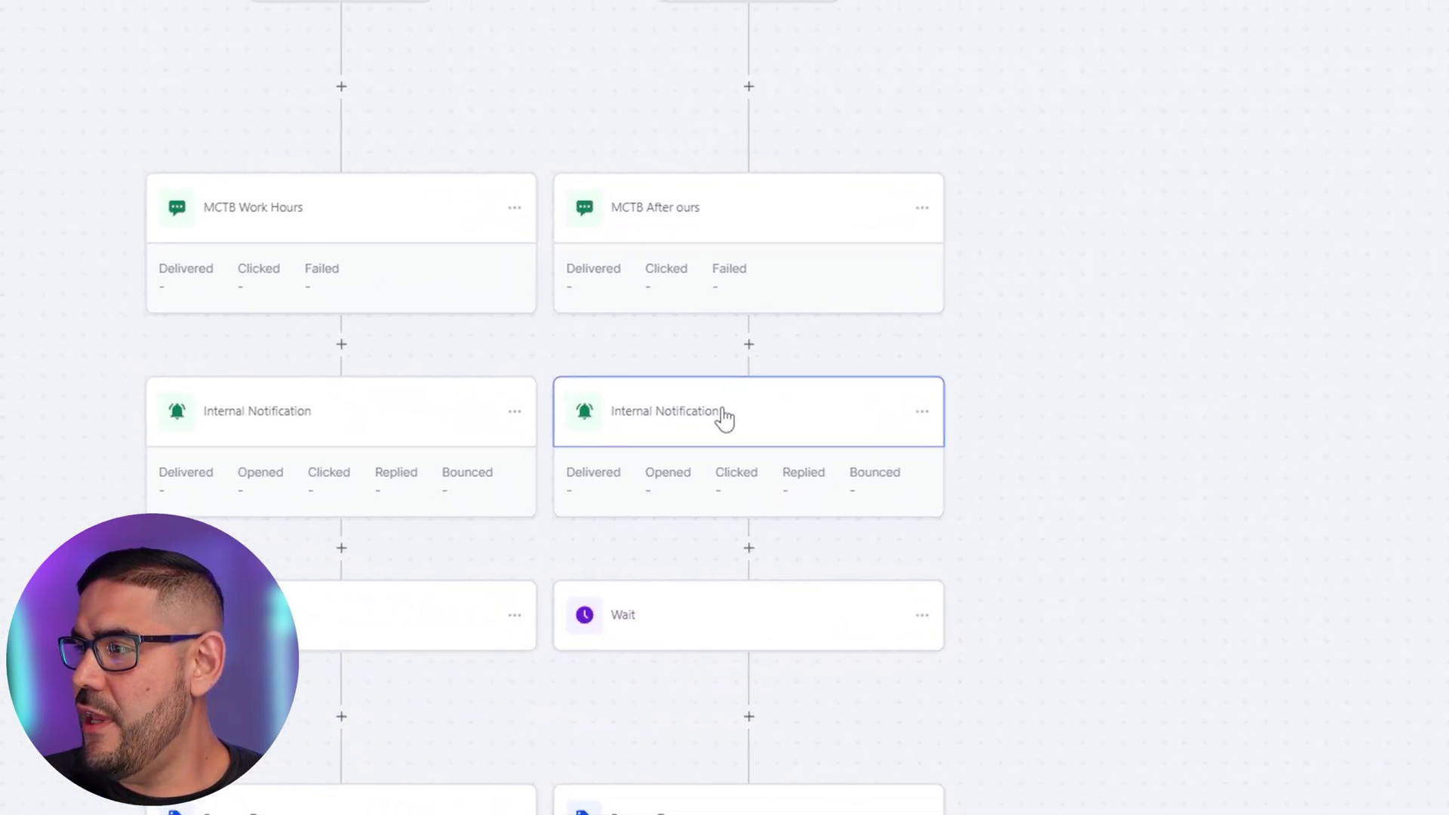
Change the Closed Hours internal notification message to say someone called "but it's the weekend" and save the action
click(725, 417)
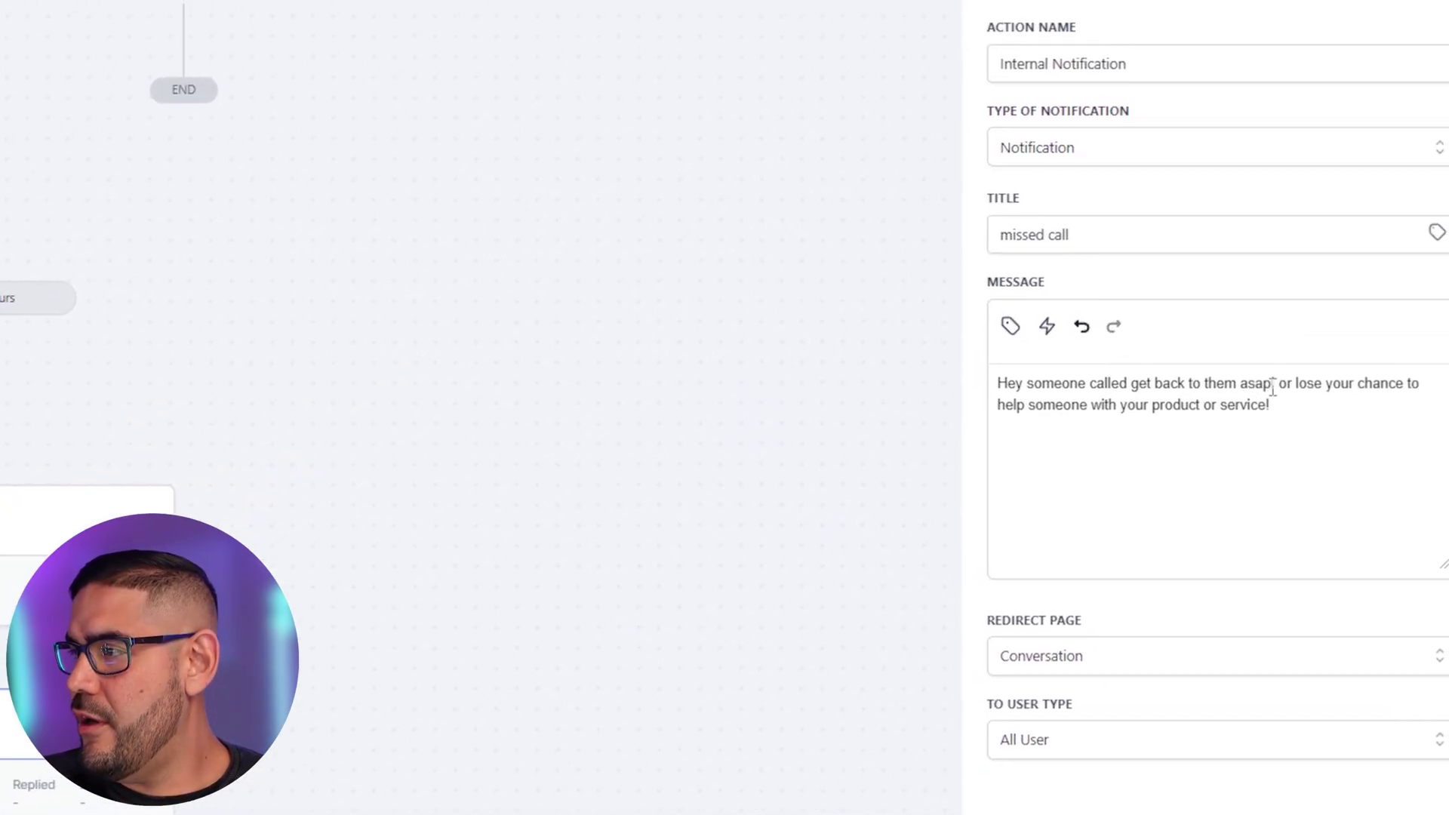
drag(1249, 399, 1103, 400)
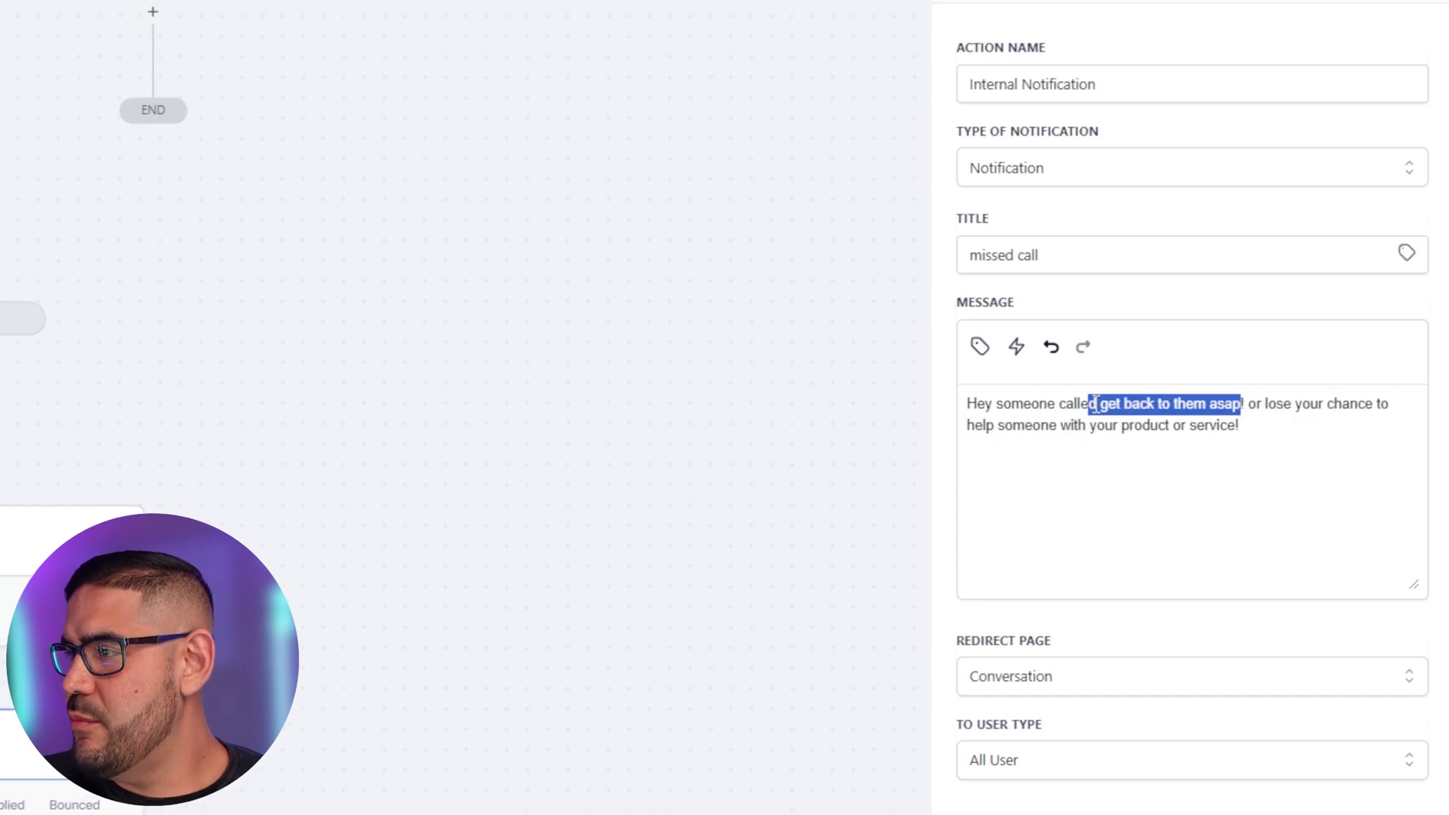
text(but it)
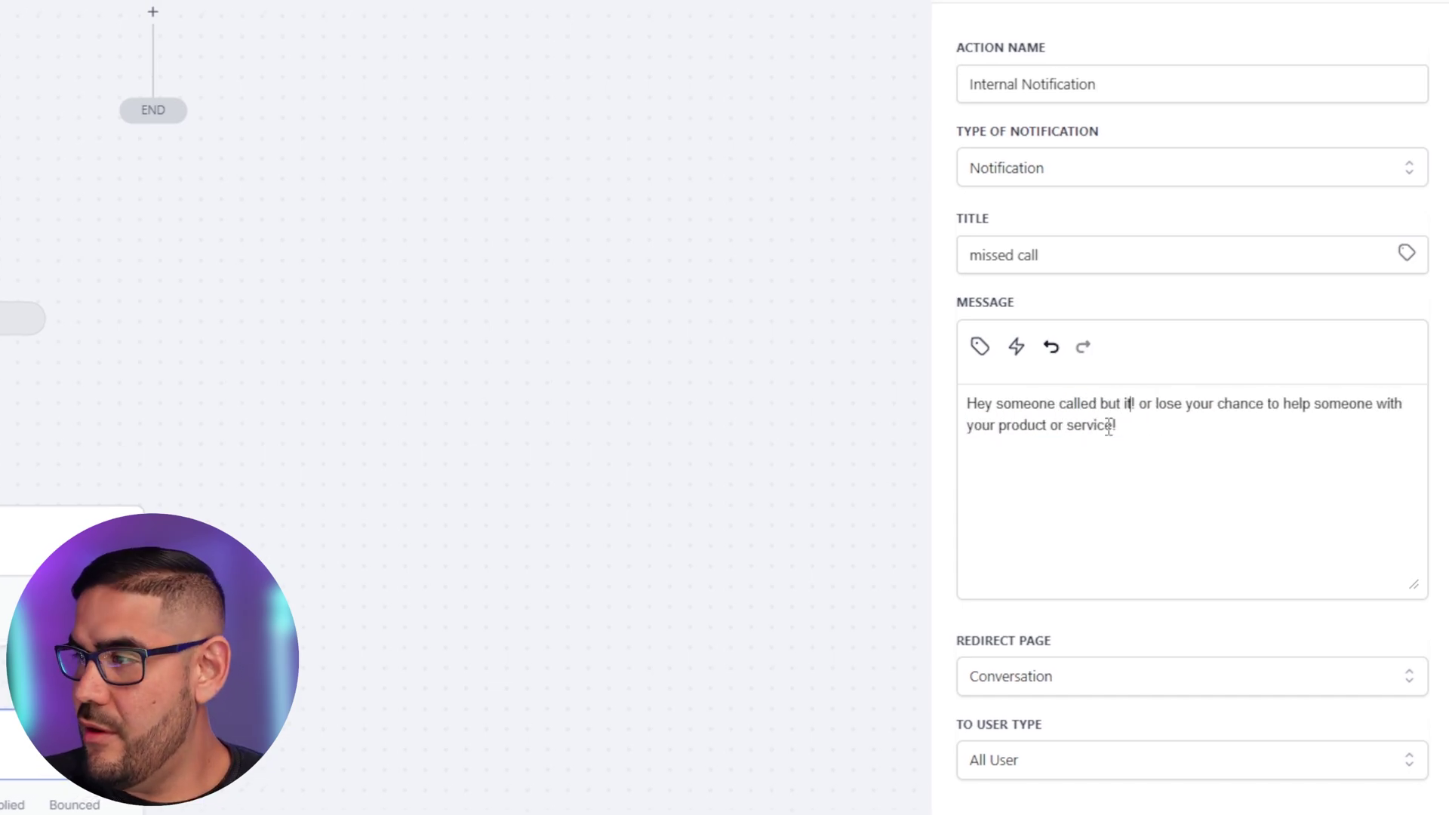
text('s the weekend)
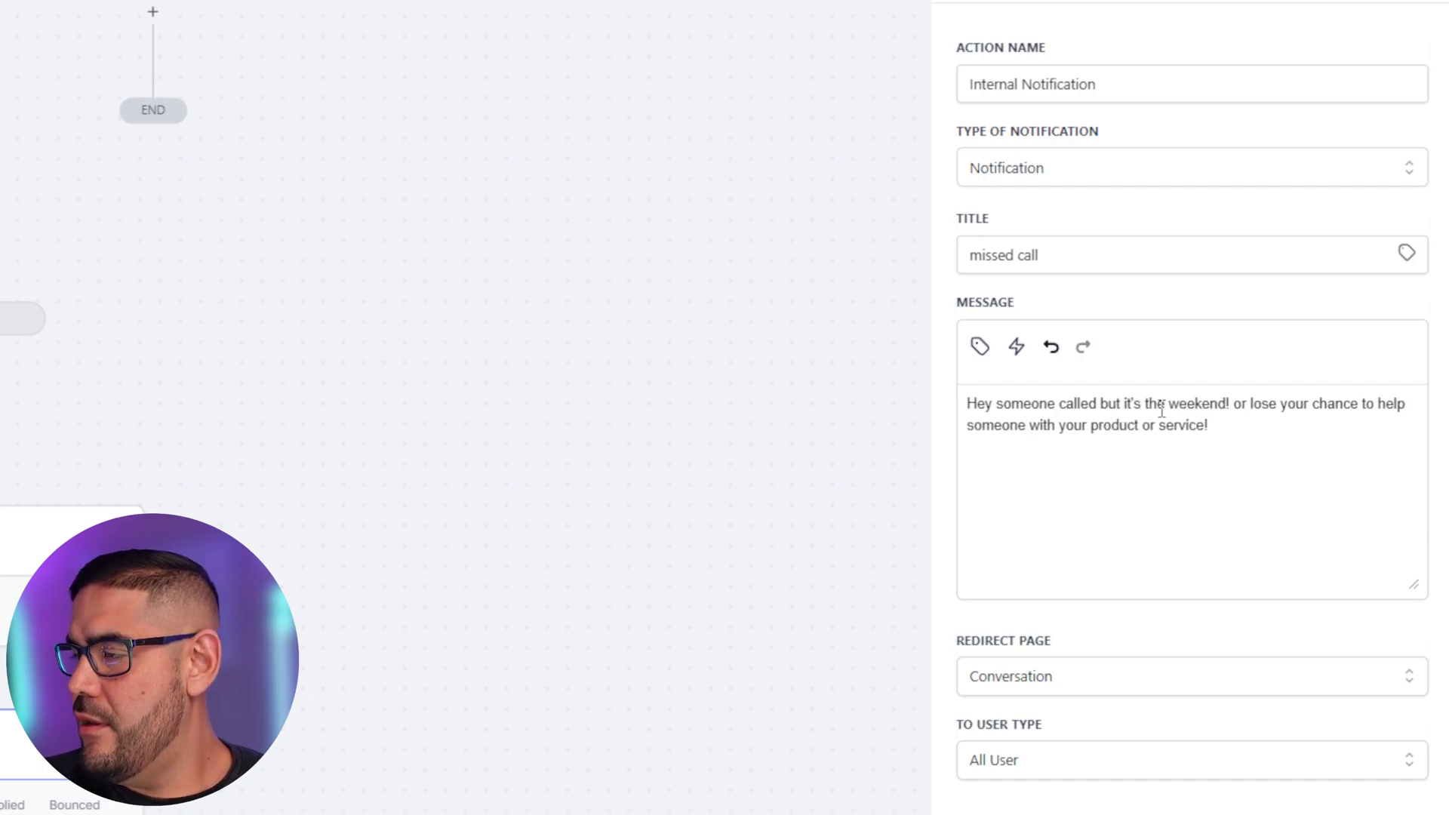
drag(1270, 445, 1238, 404)
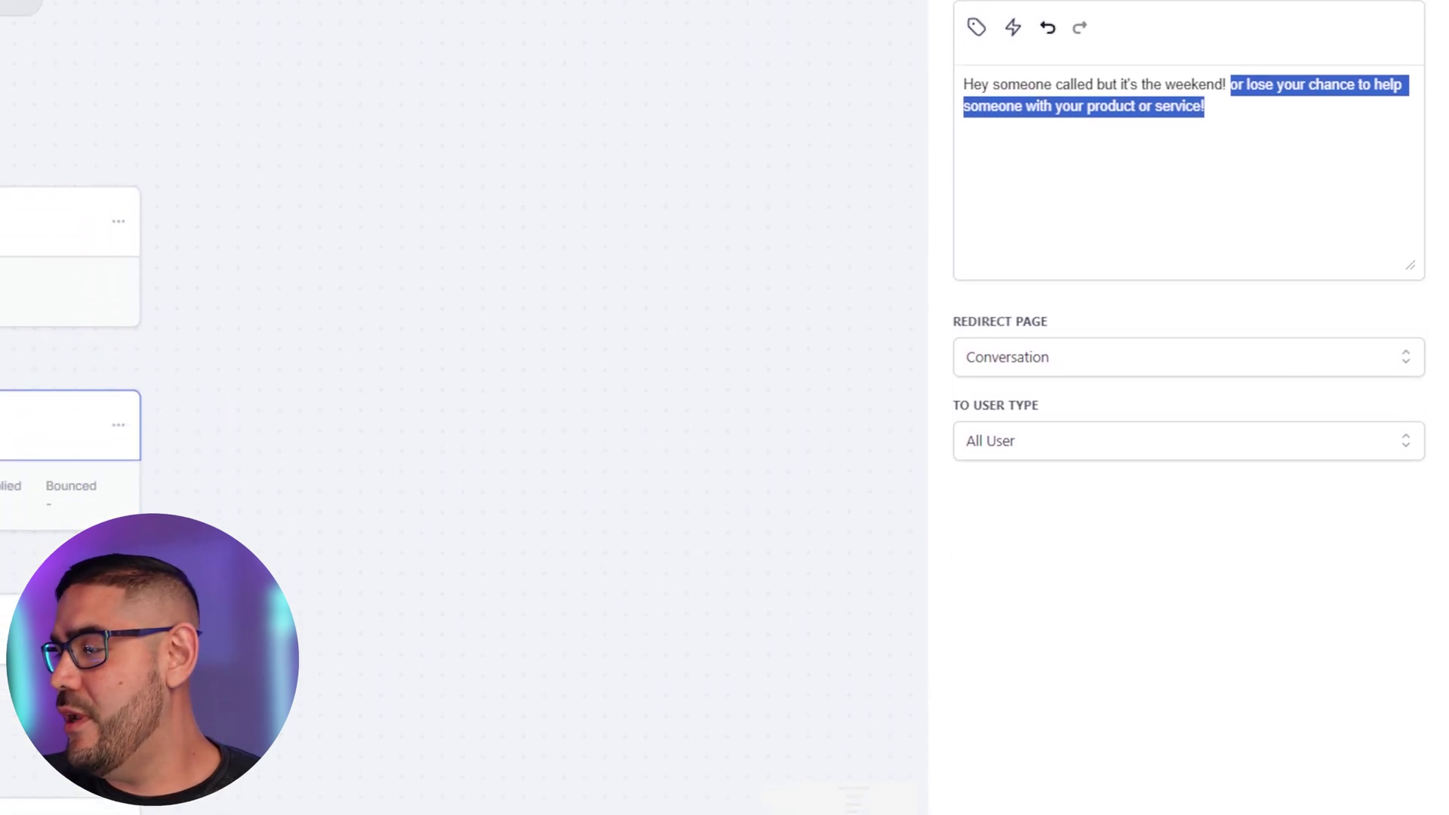
click(1368, 730)
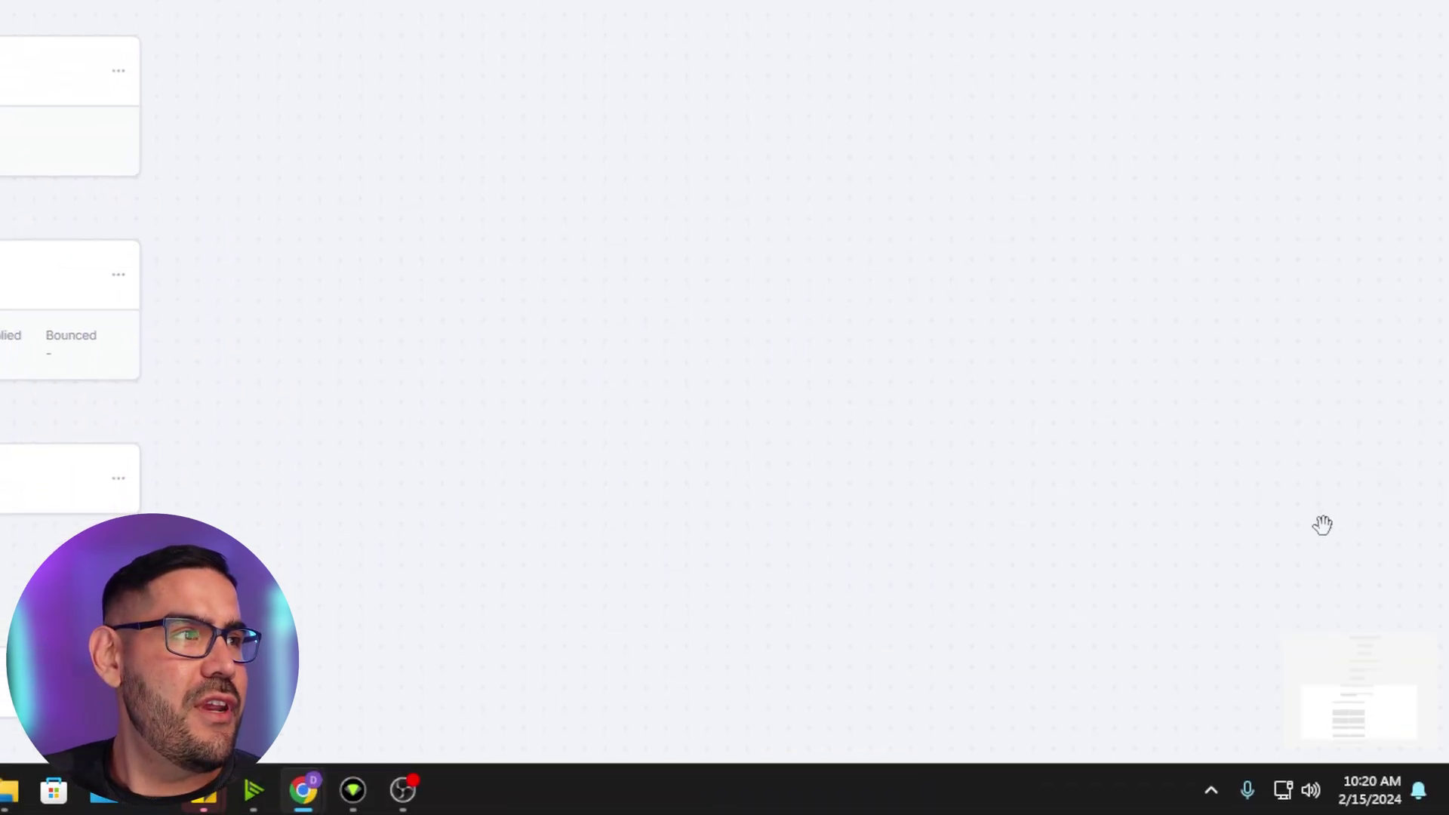
scroll(628, 427, up, 10)
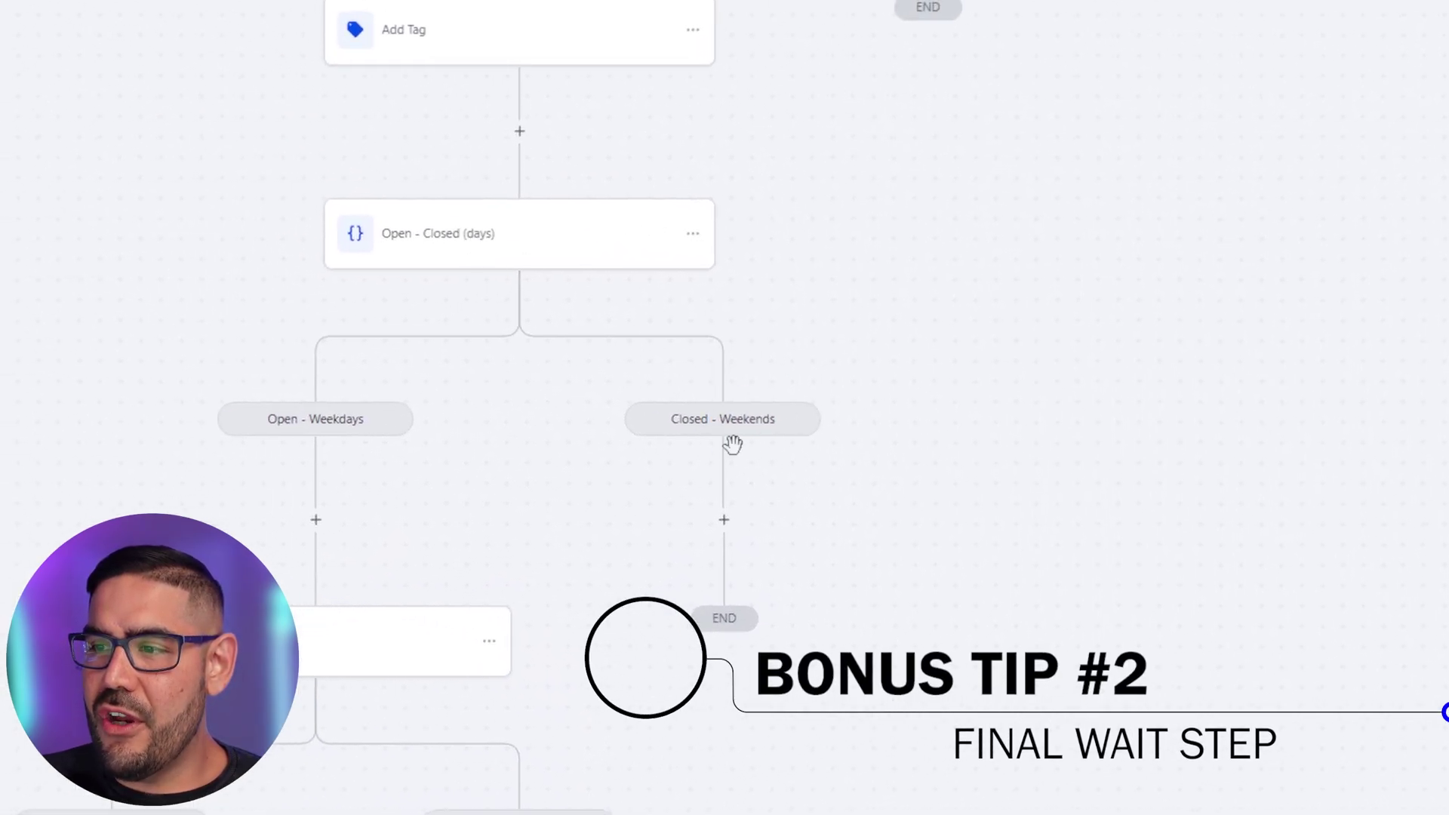
scroll(1026, 640, down, 8)
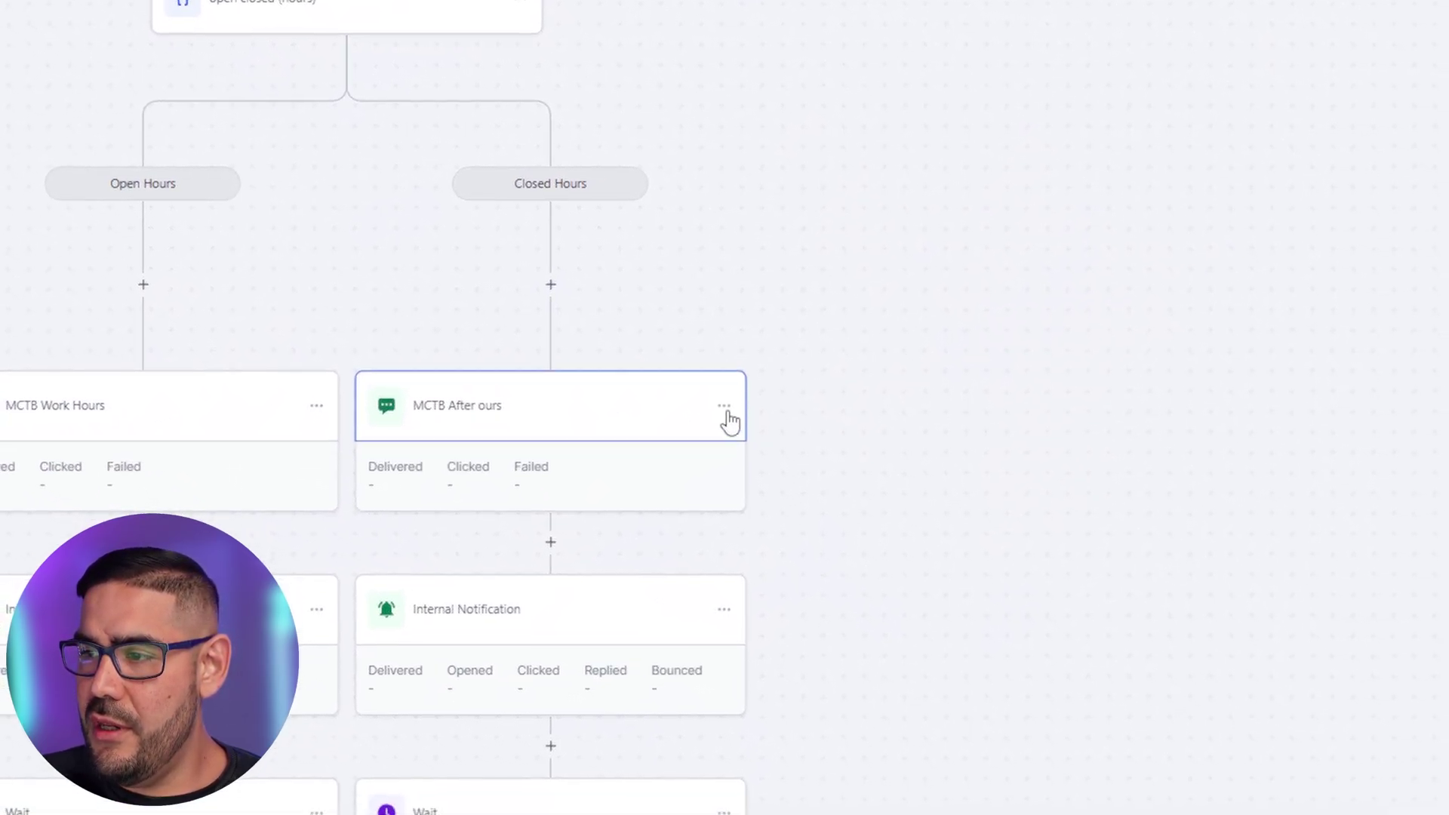
click(725, 416)
mouse_move(838, 490)
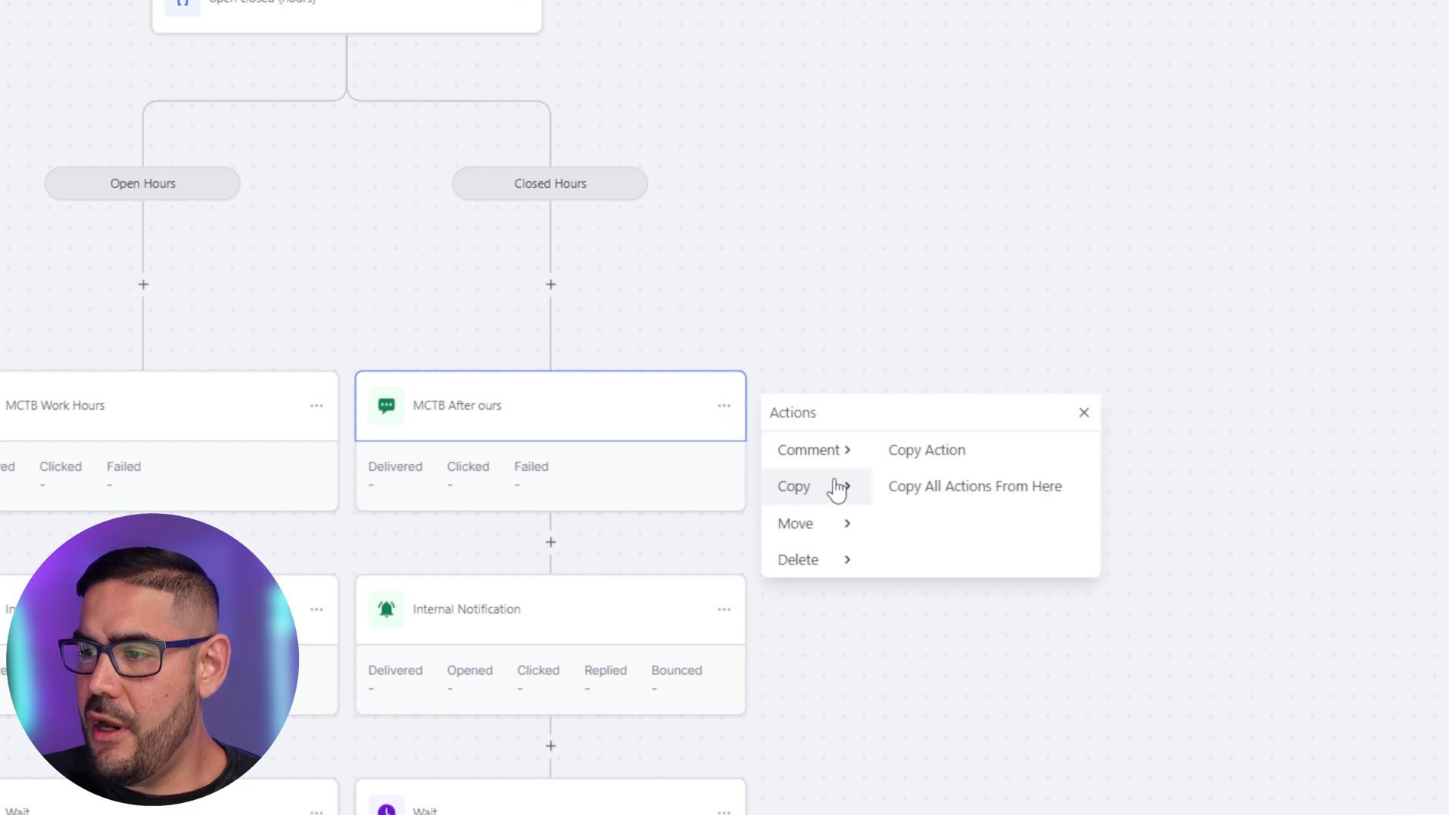
click(935, 486)
scroll(740, 185, up, 4)
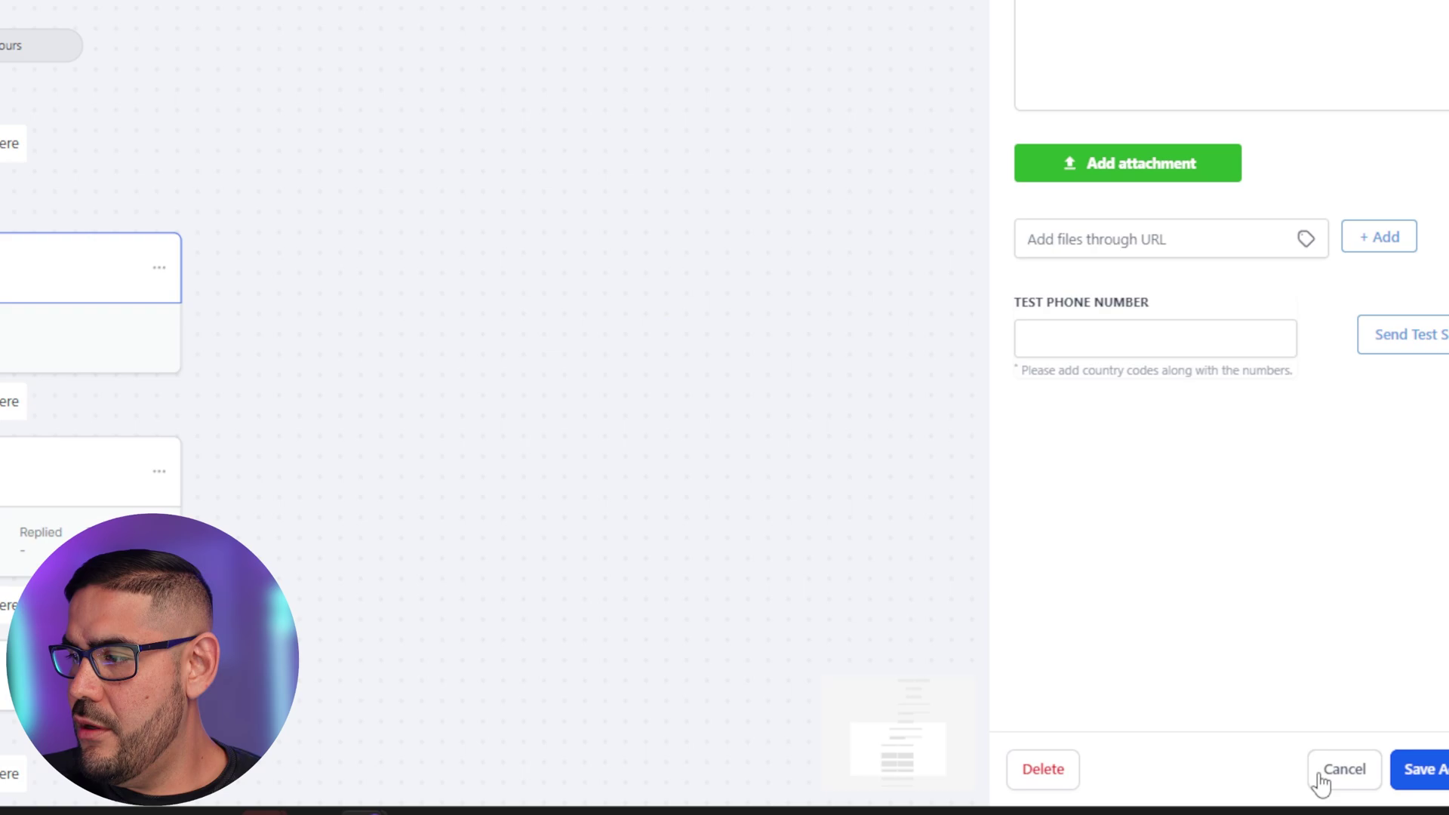
click(1321, 784)
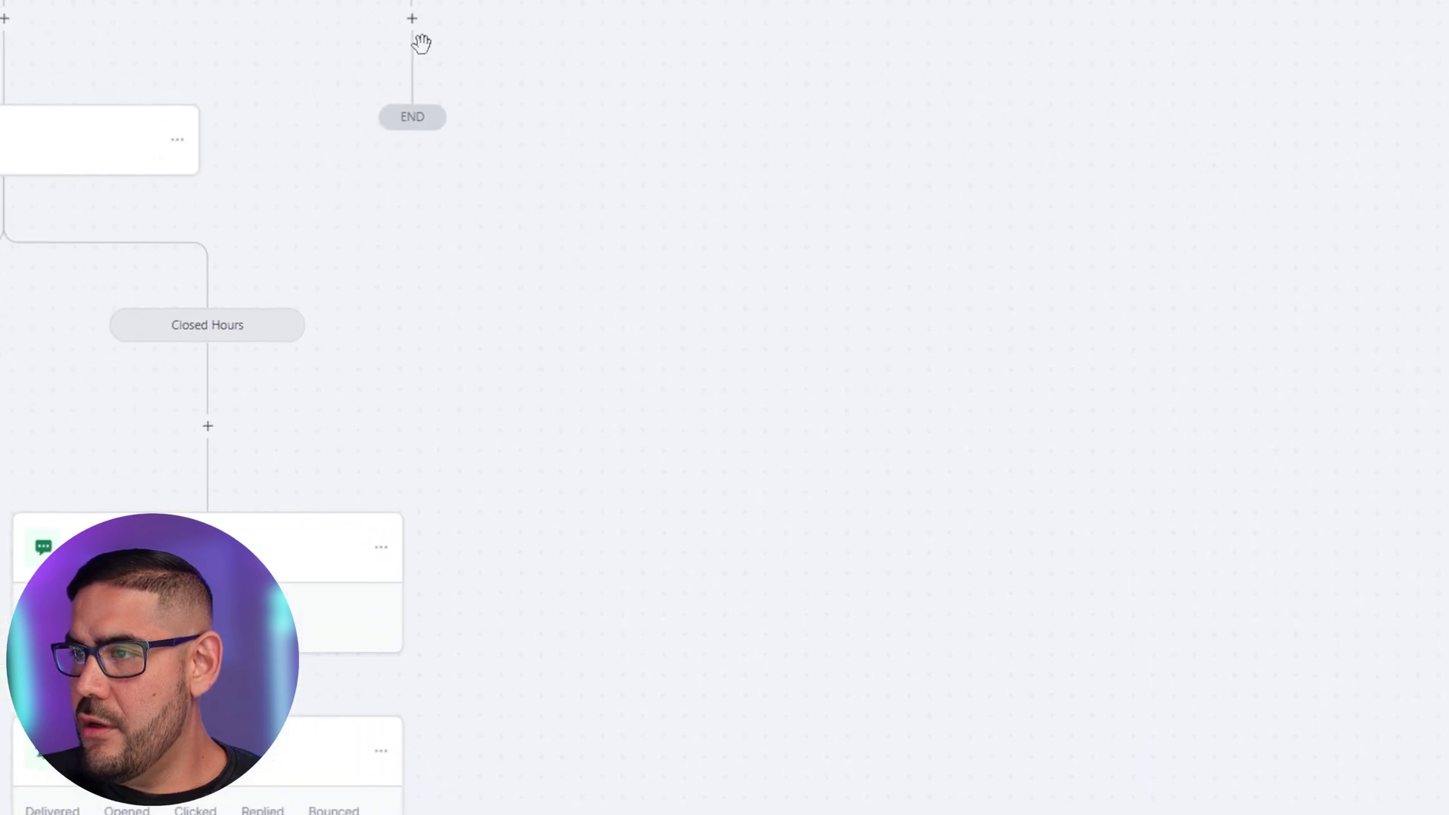
Add a Go To action in the Closed - Weekends branch that leads to the MCTB After ours SMS and save it
click(420, 43)
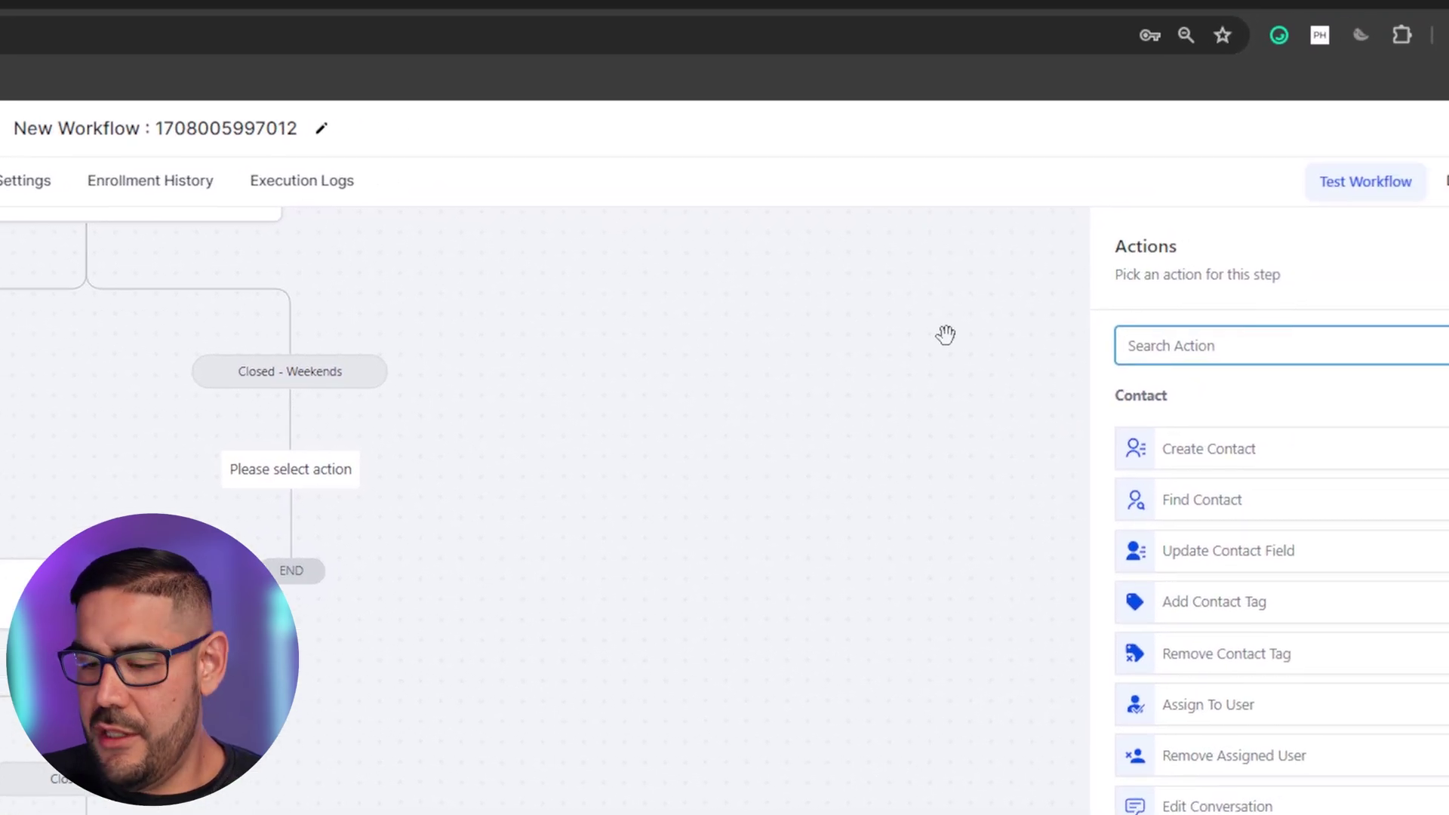
text(go)
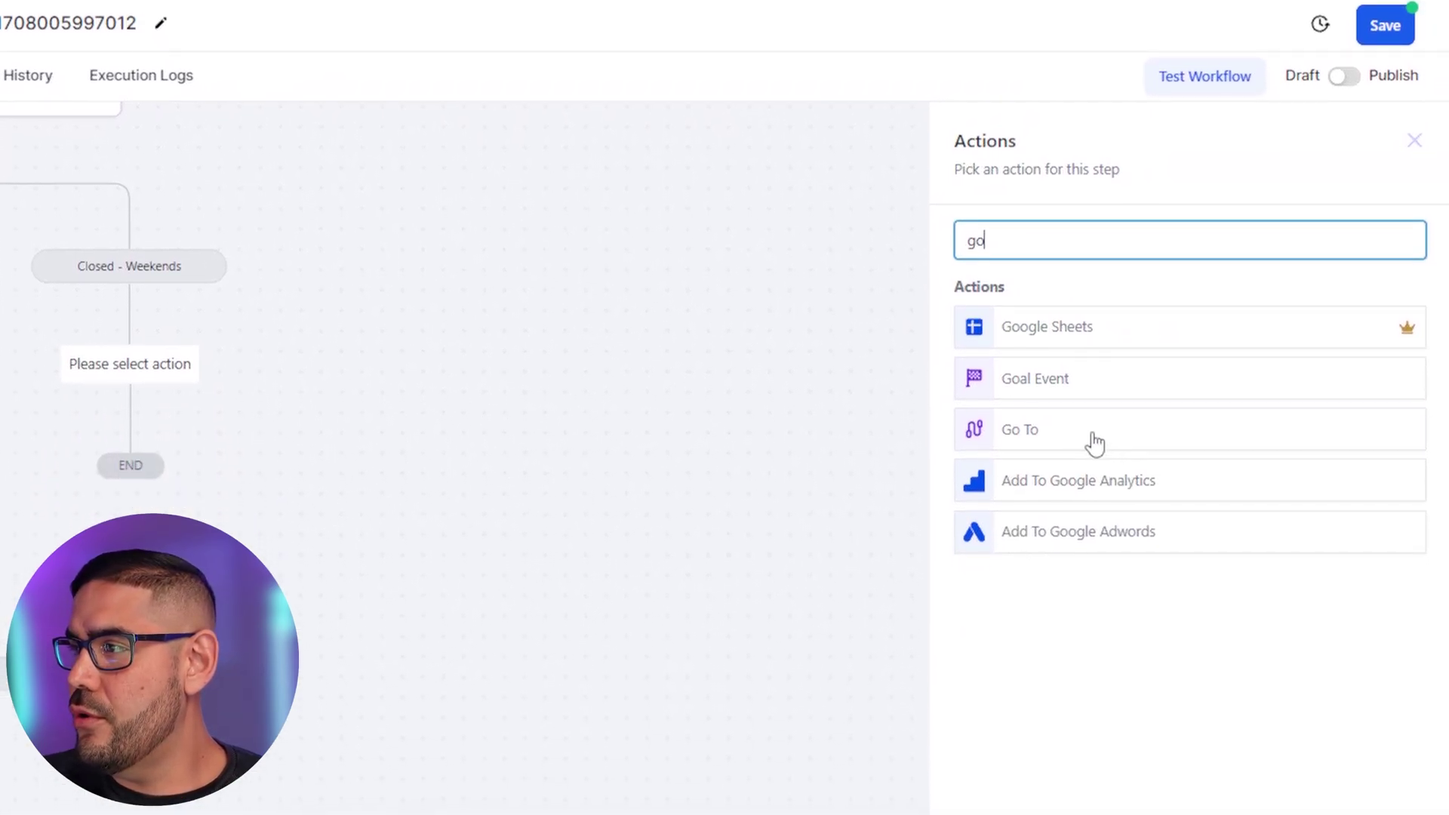
click(1095, 444)
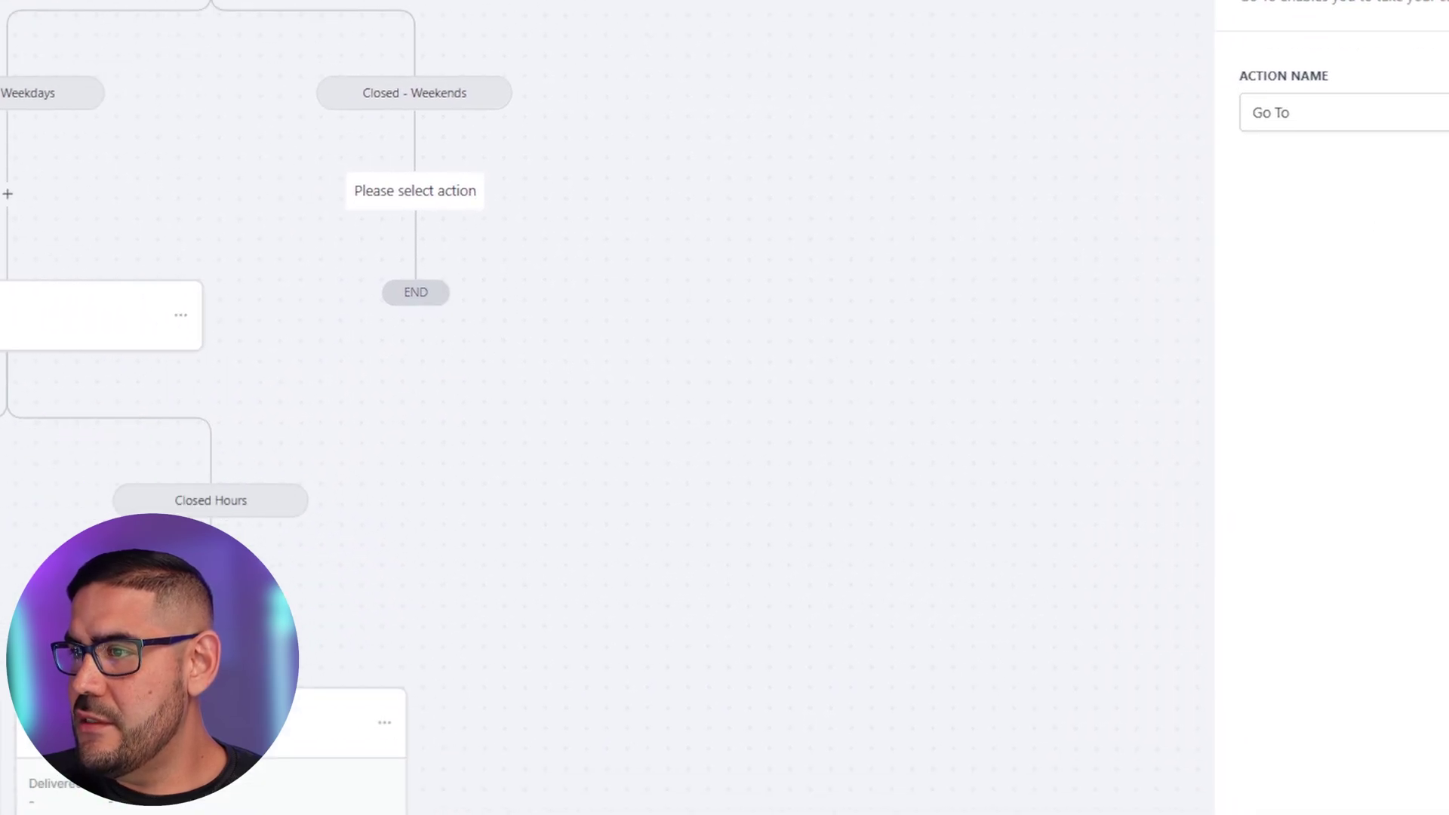
click(1401, 767)
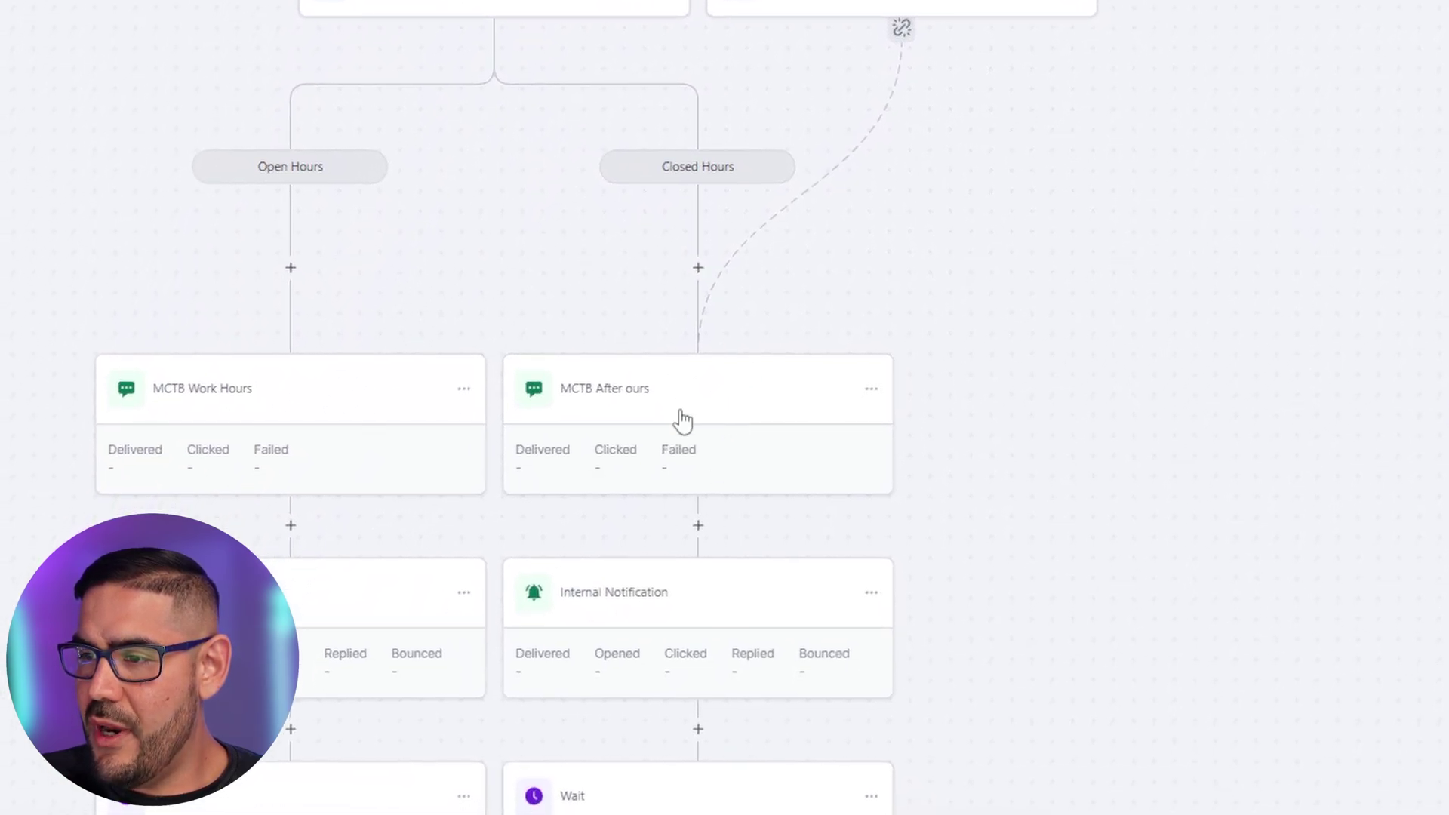
Rename the workflow as "MCTB"
drag(1259, 369, 725, 410)
scroll(689, 421, up, 7)
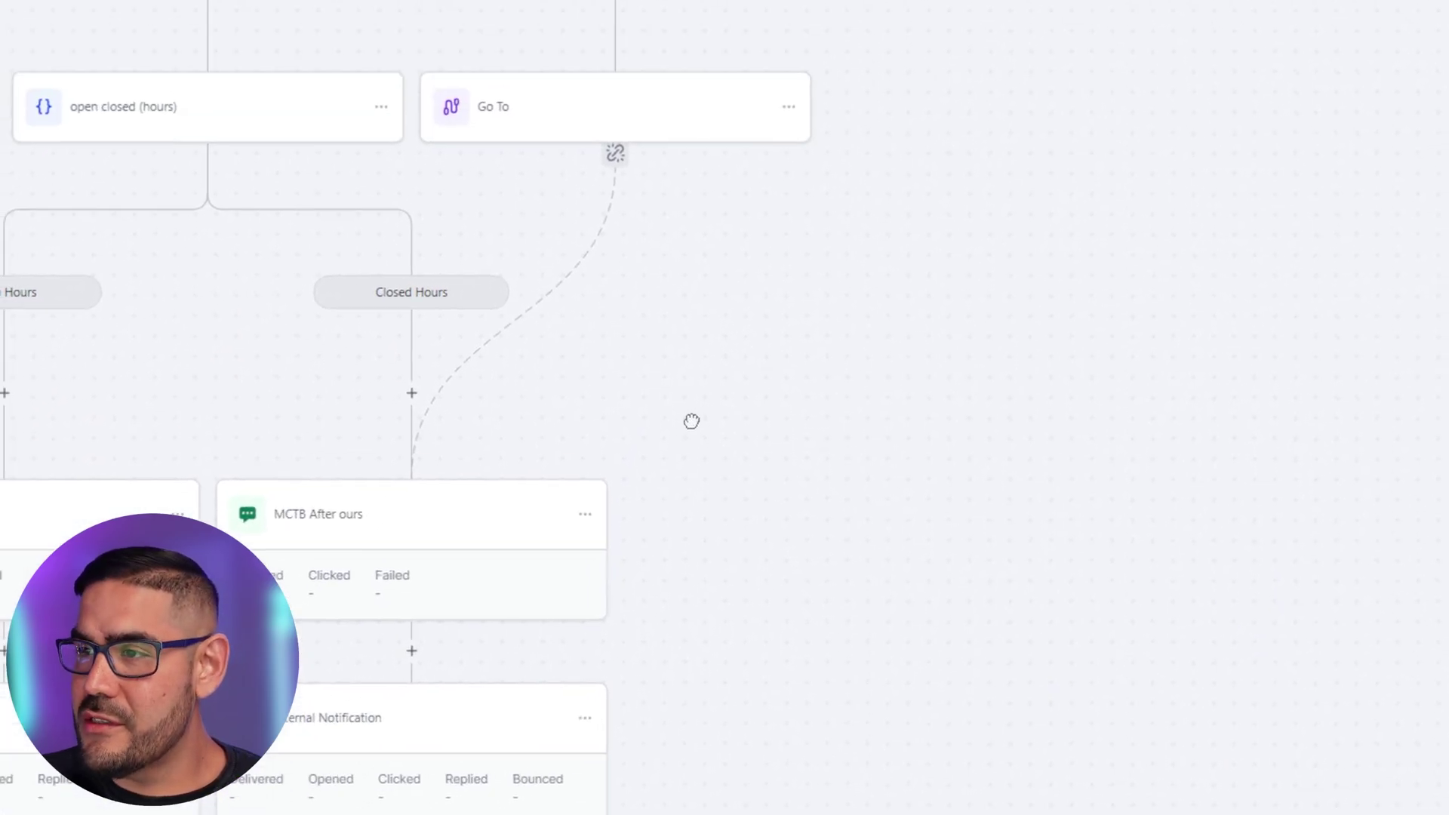
scroll(779, 97, up, 10)
scroll(700, 683, down, 11)
scroll(699, 683, up, 10)
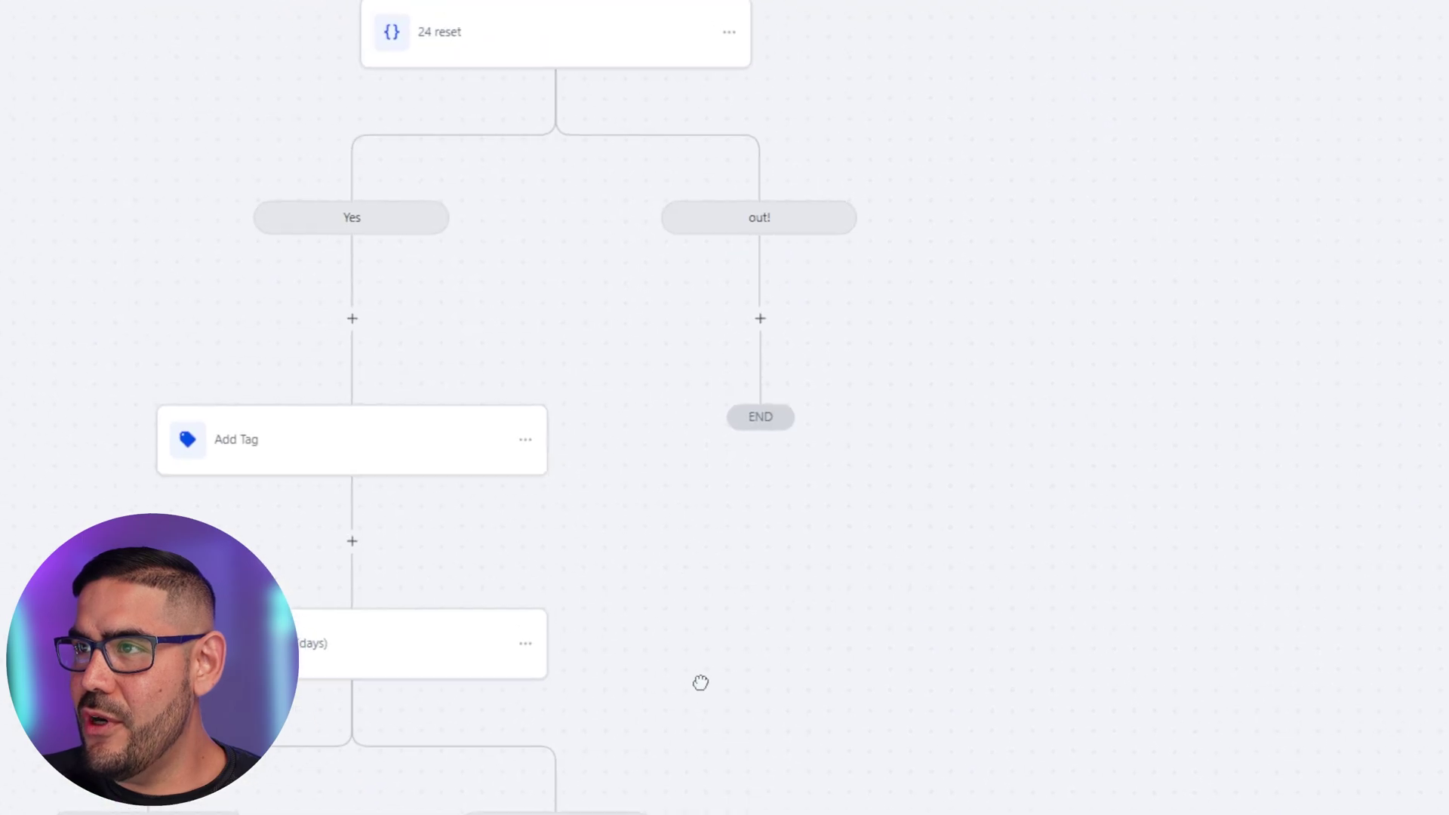
click(702, 111)
triple_click(726, 151)
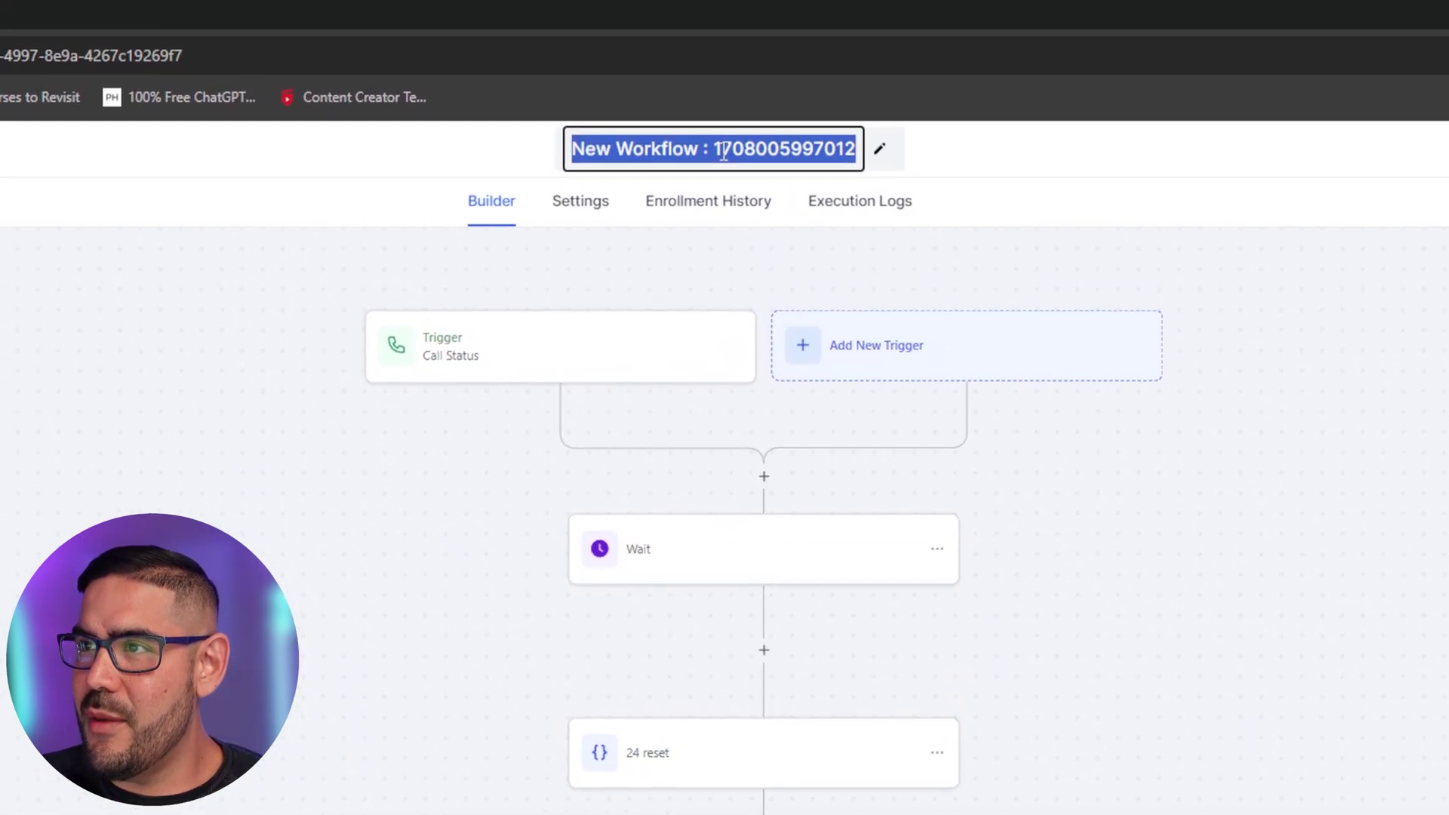
text(MCTB)
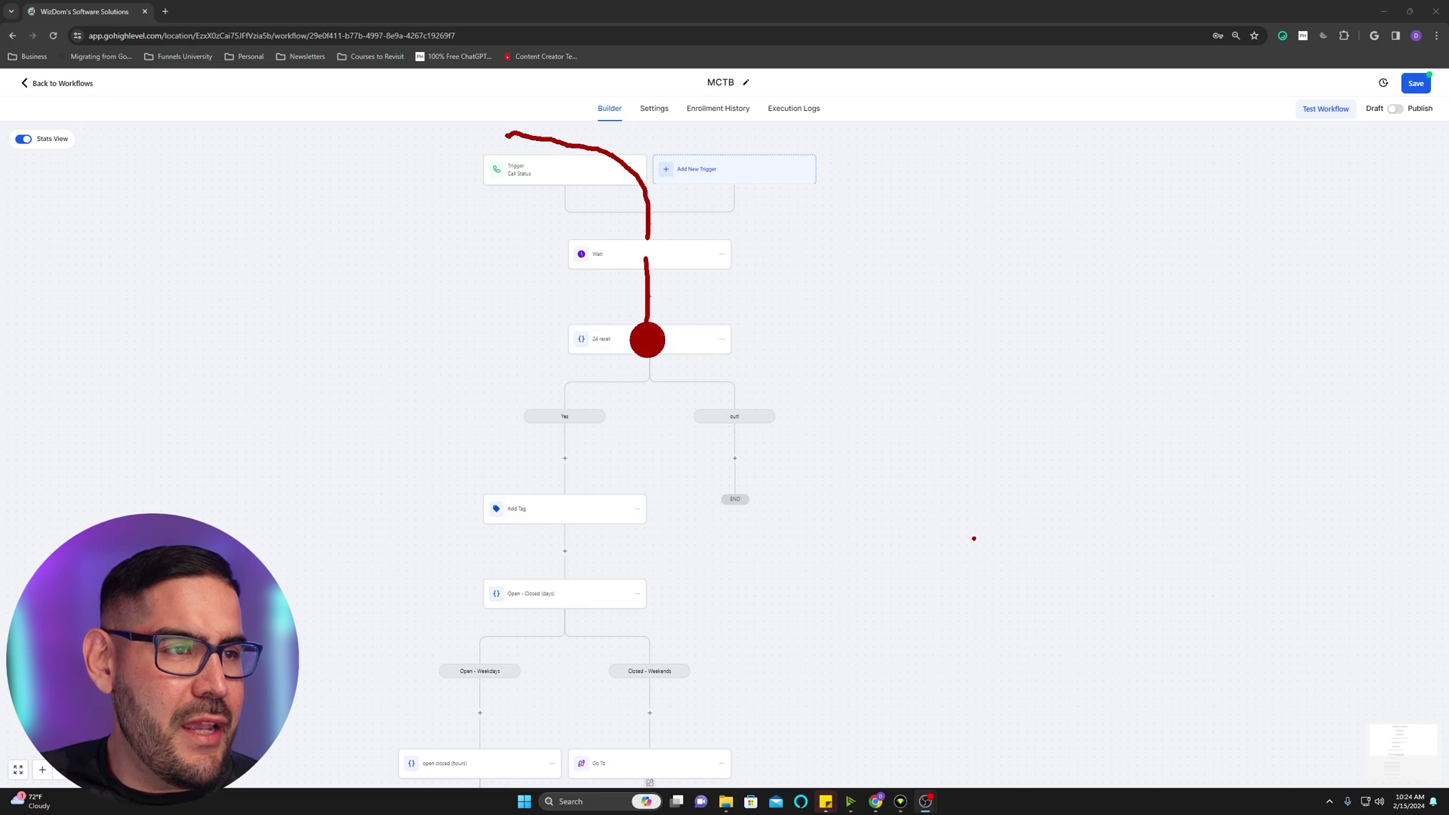
Review the workflow's paths from the first condition through the open/closed days and hours branches, including the Closed - Weekends Go To link
mouse_move(647, 344)
mouse_down()
mouse_move(779, 443)
mouse_move(757, 437)
mouse_move(790, 417)
mouse_up()
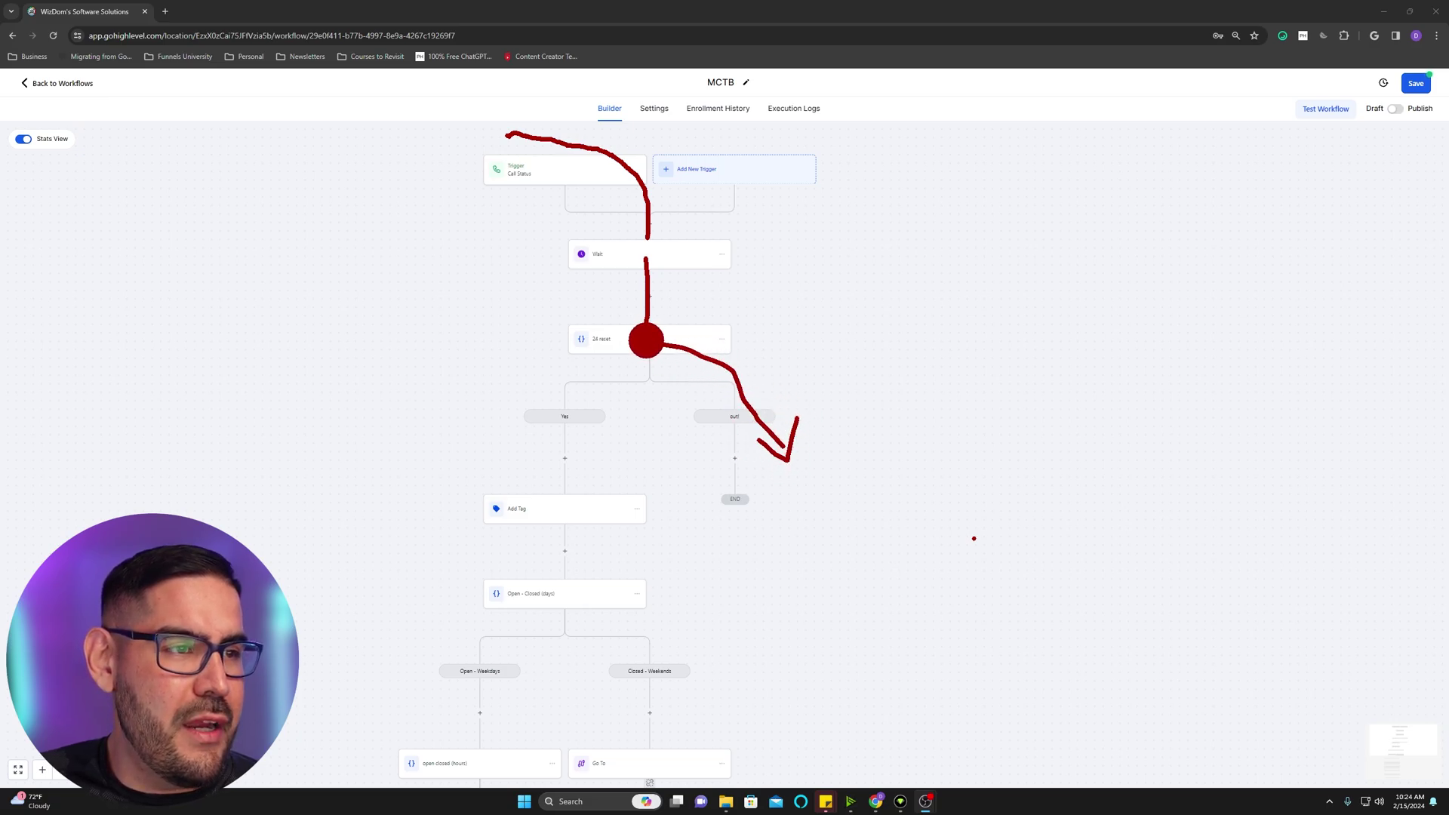
mouse_move(646, 342)
mouse_down()
mouse_move(569, 369)
mouse_move(565, 438)
mouse_up()
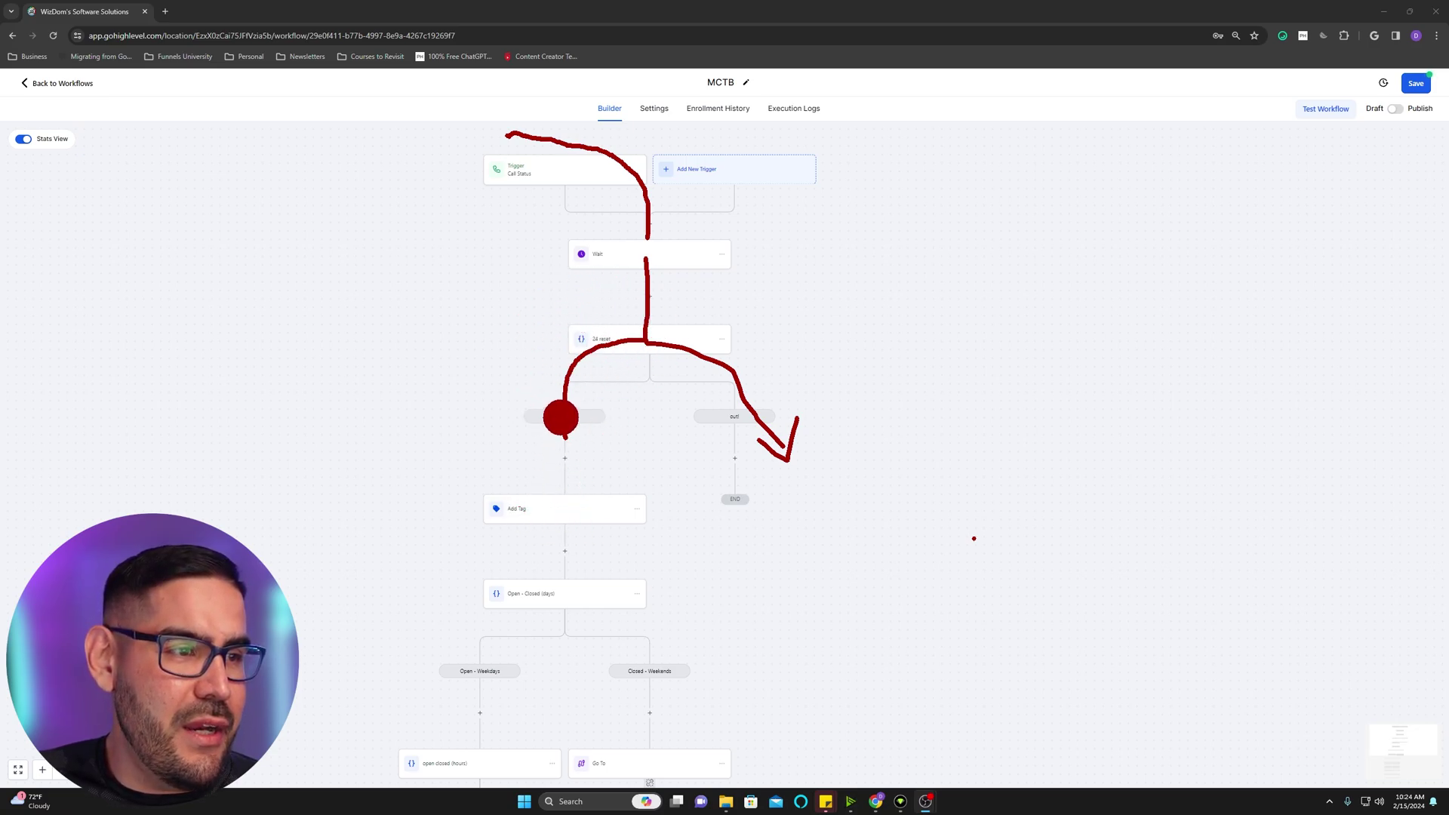
drag(566, 407, 561, 550)
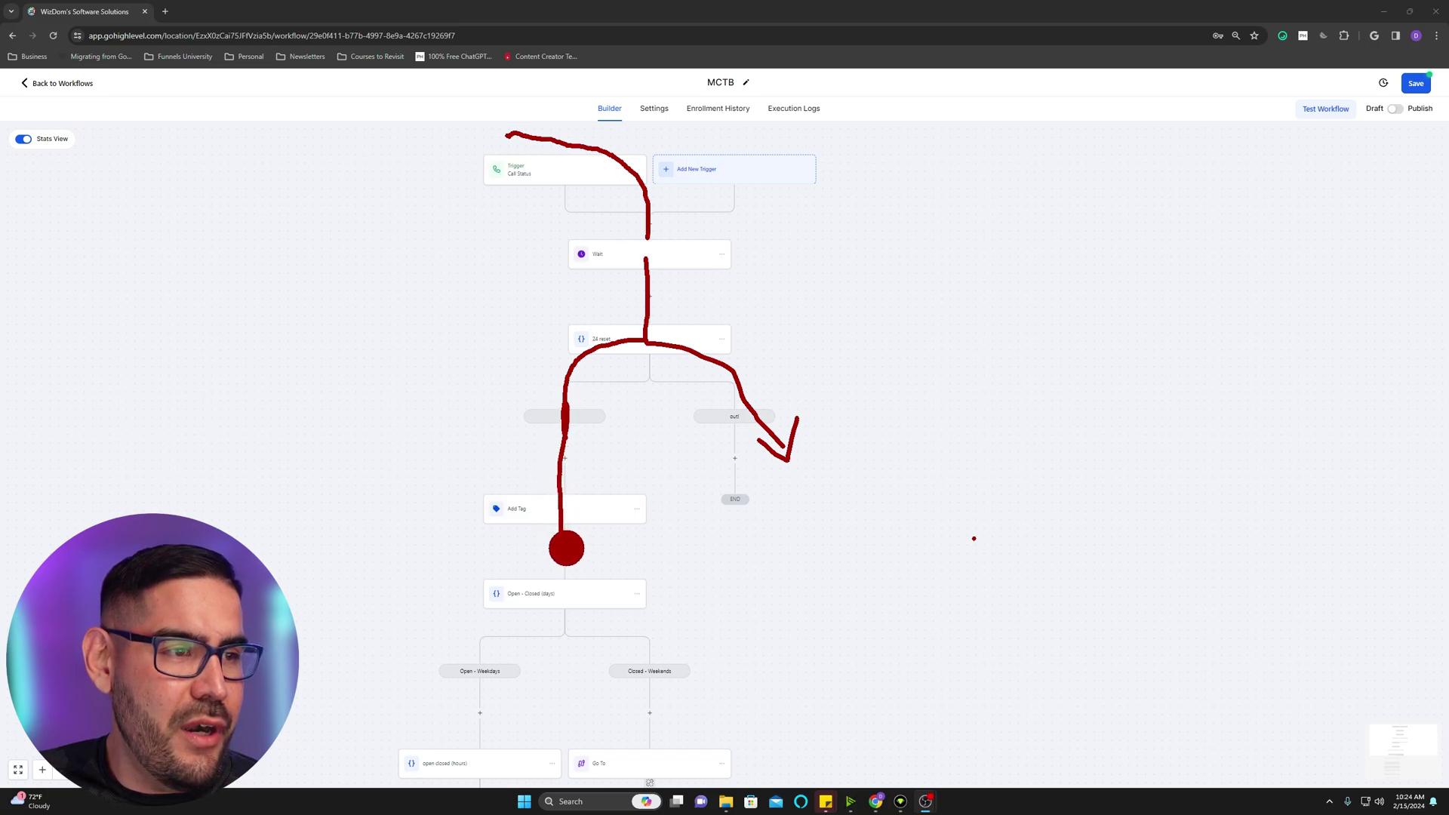
mouse_move(291, 566)
mouse_down()
mouse_move(317, 433)
mouse_move(259, 314)
mouse_move(256, 337)
mouse_up()
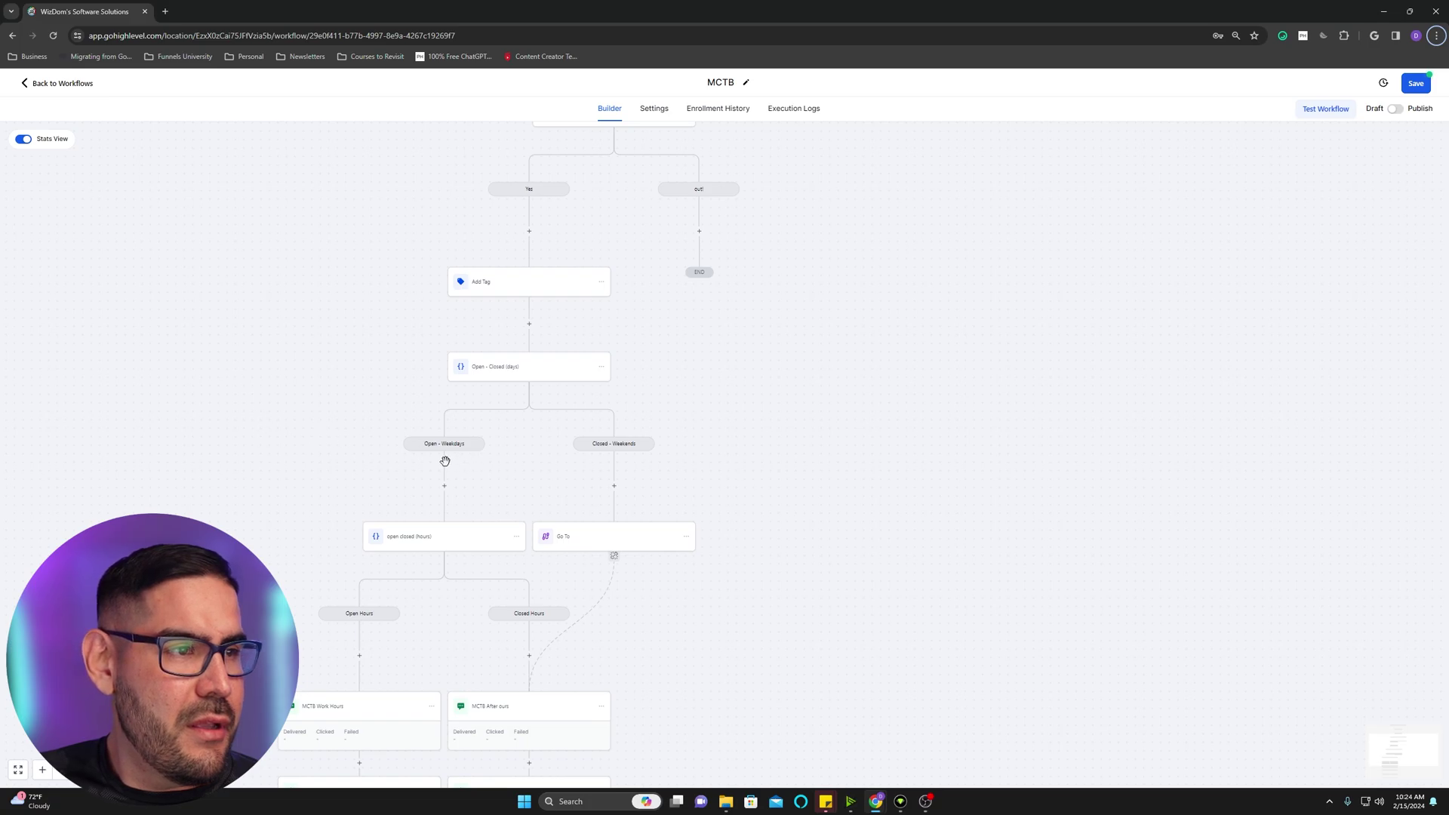
drag(446, 461, 387, 326)
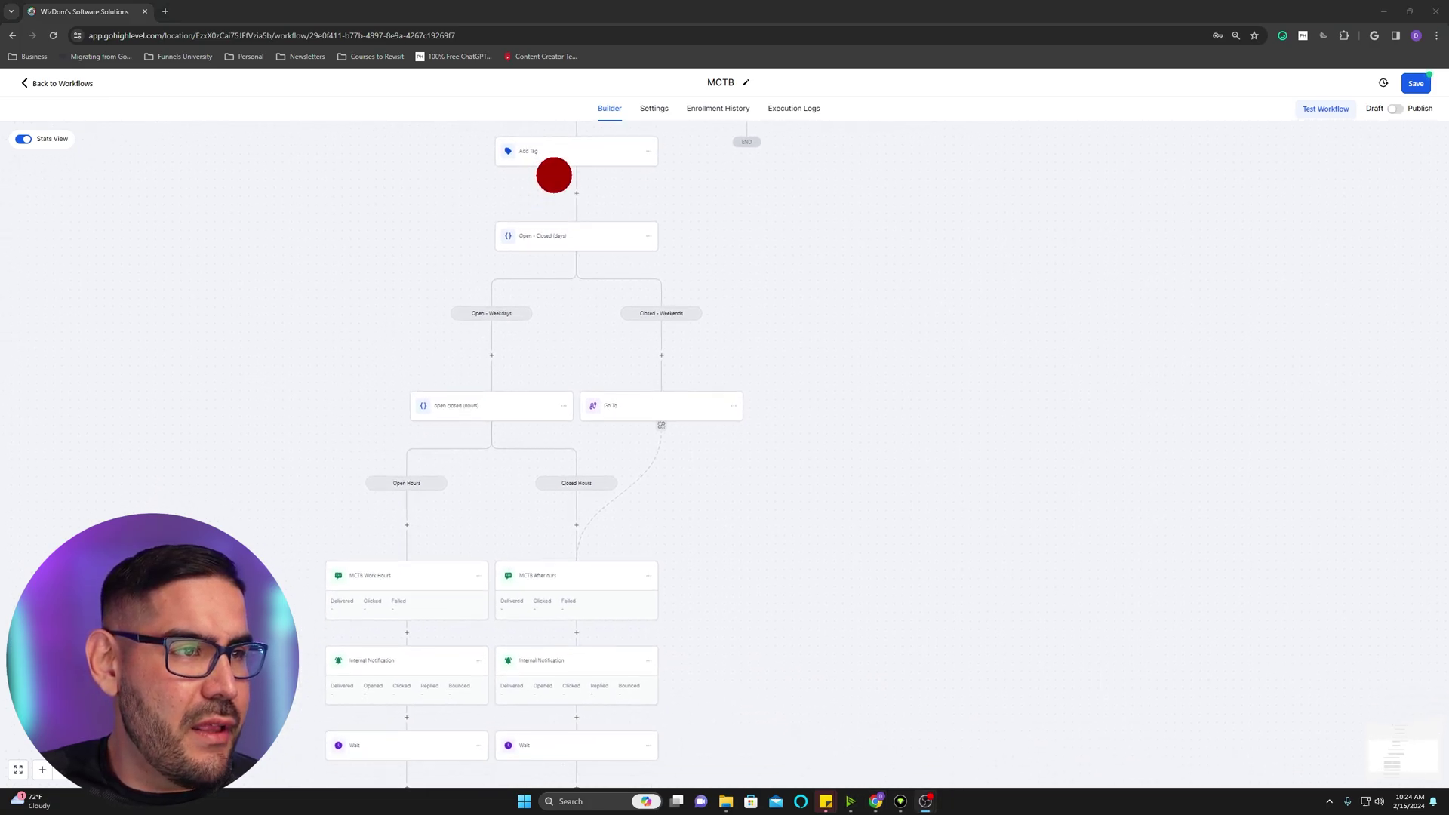
drag(553, 175, 579, 236)
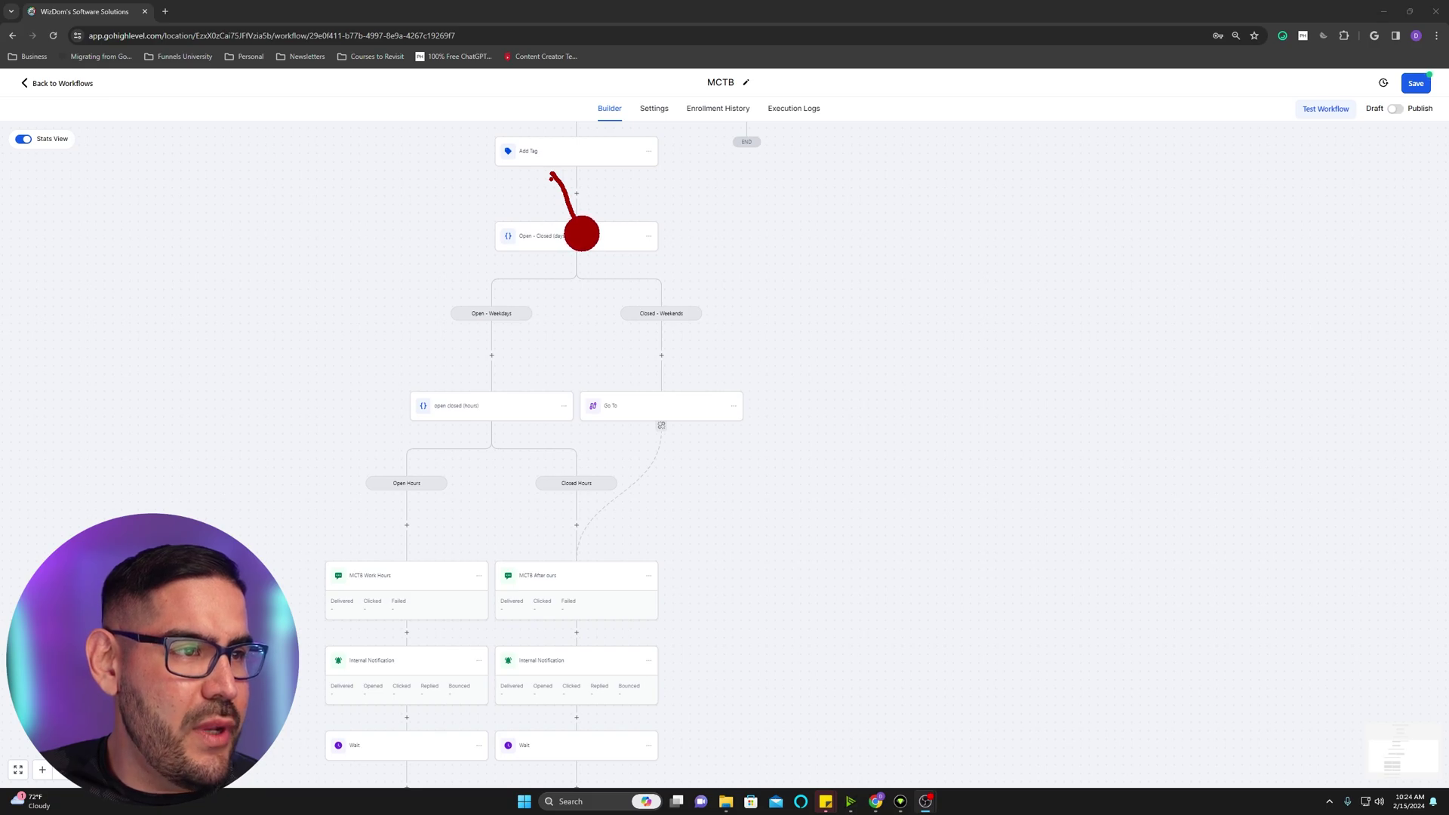
drag(582, 233, 693, 331)
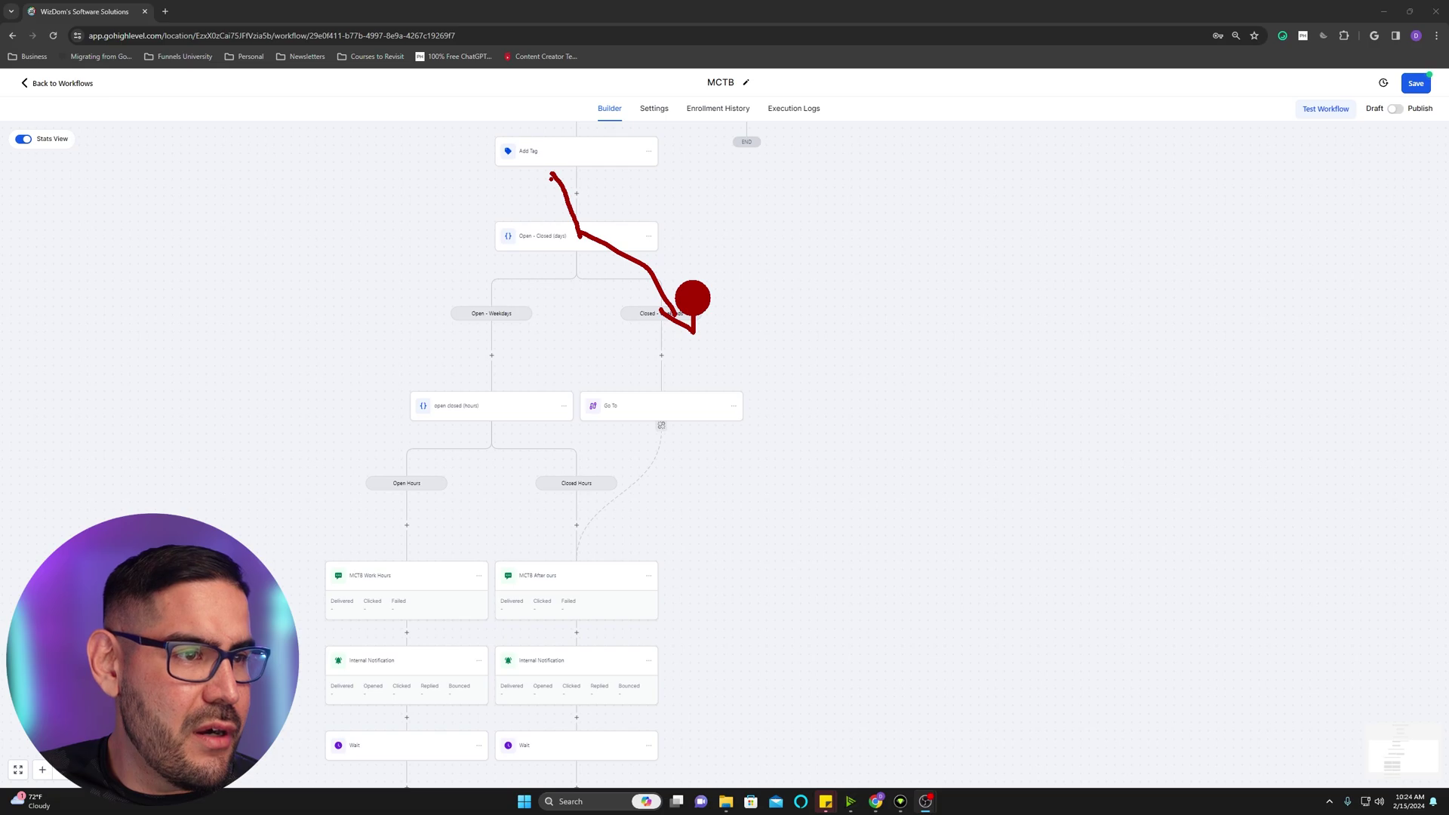
mouse_move(583, 238)
mouse_down()
mouse_move(485, 320)
mouse_move(522, 325)
mouse_move(492, 356)
mouse_move(491, 400)
mouse_up()
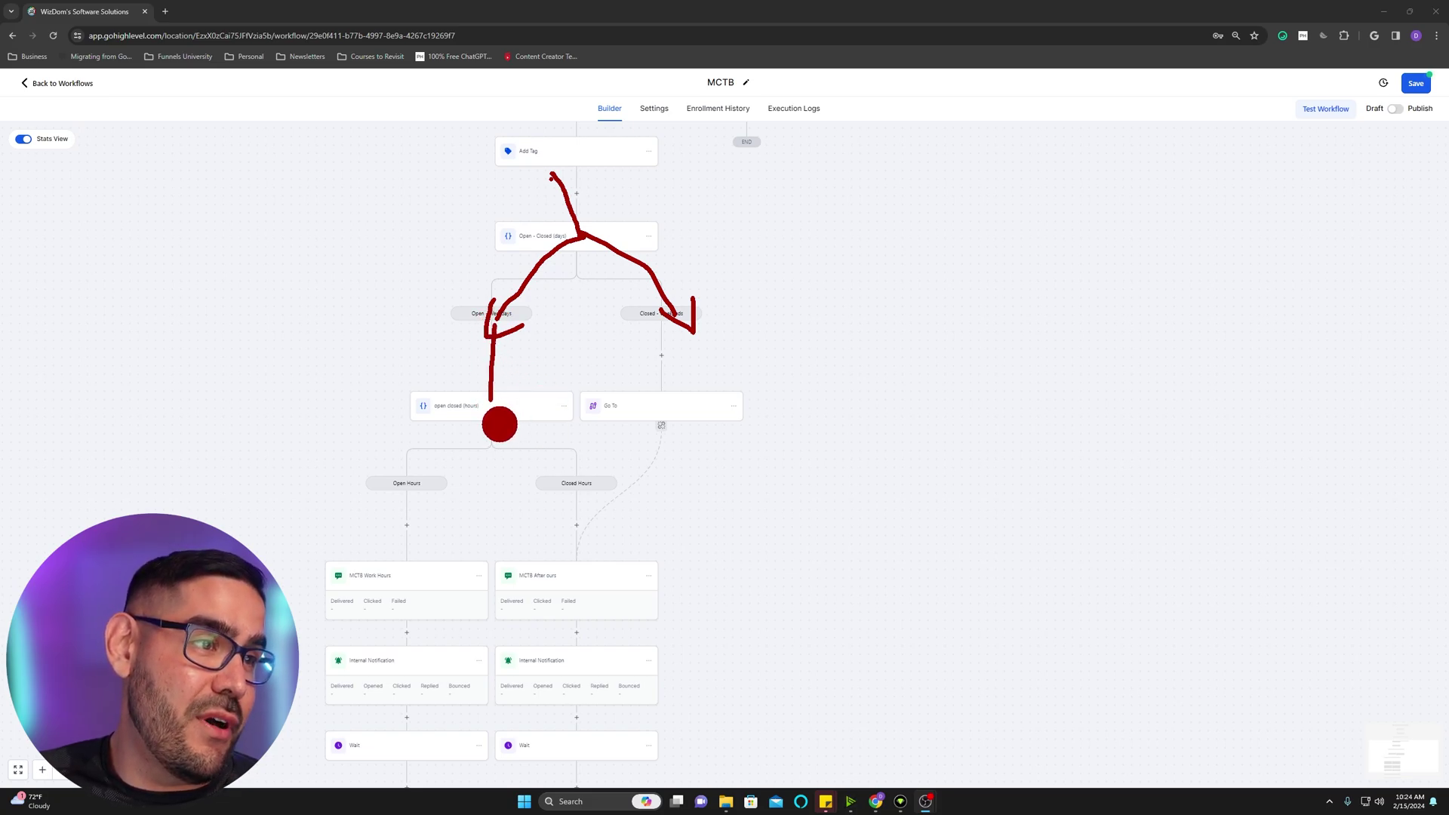
mouse_move(487, 397)
mouse_down()
mouse_move(427, 446)
mouse_move(403, 756)
mouse_up()
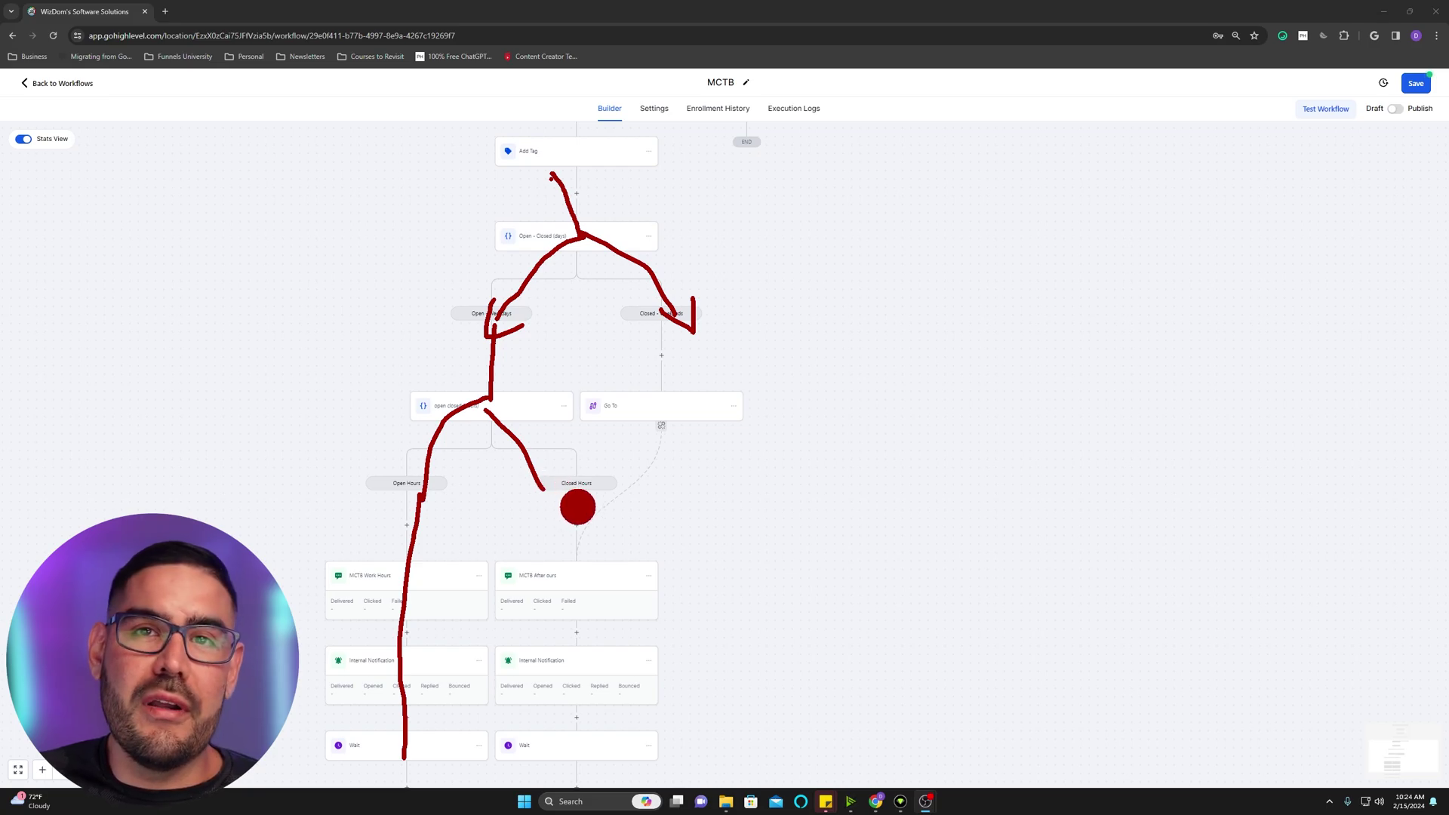
drag(577, 507, 579, 660)
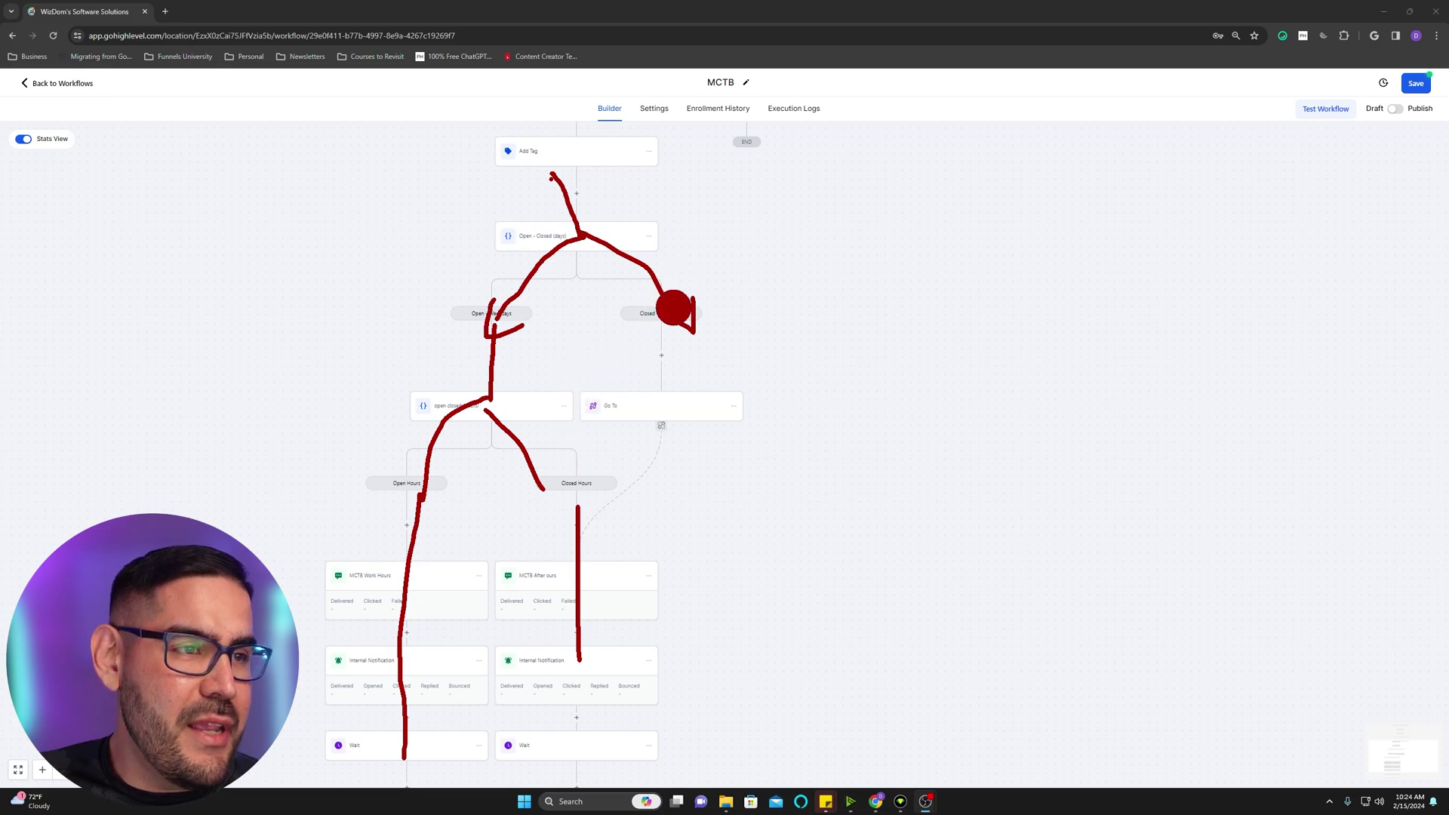
mouse_move(673, 304)
mouse_down()
mouse_move(614, 492)
mouse_move(595, 497)
mouse_up()
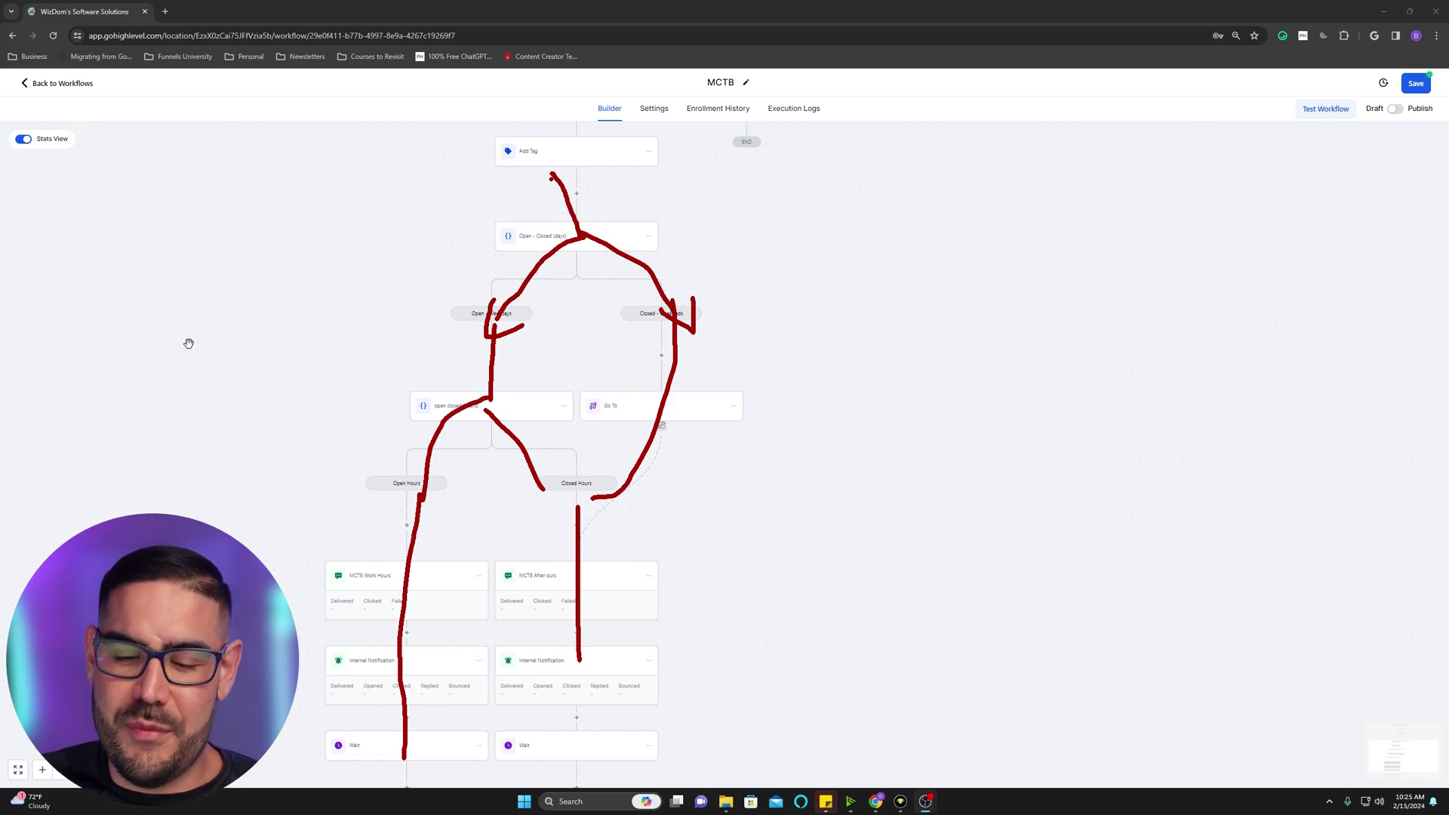
key(Escape)
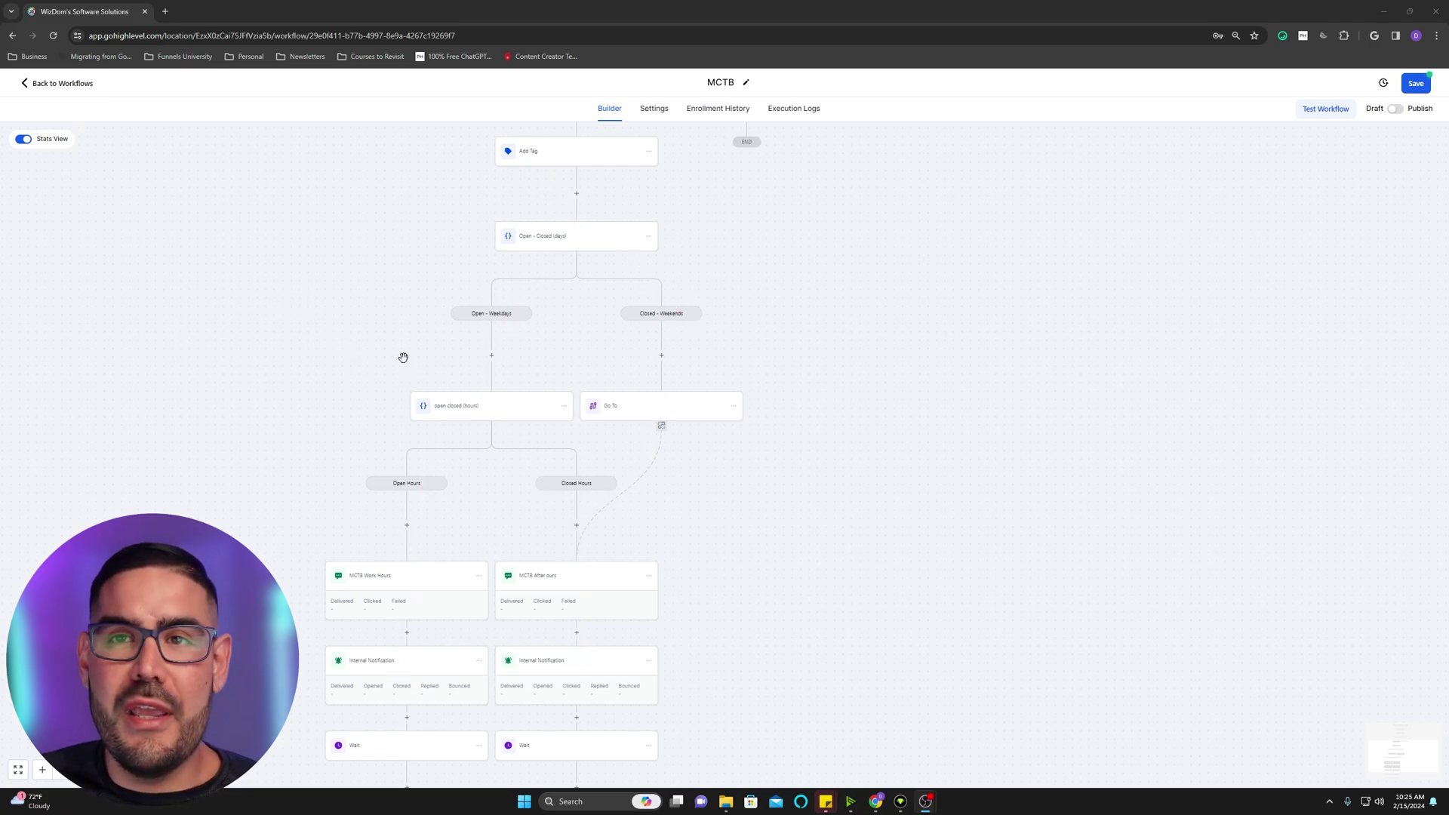